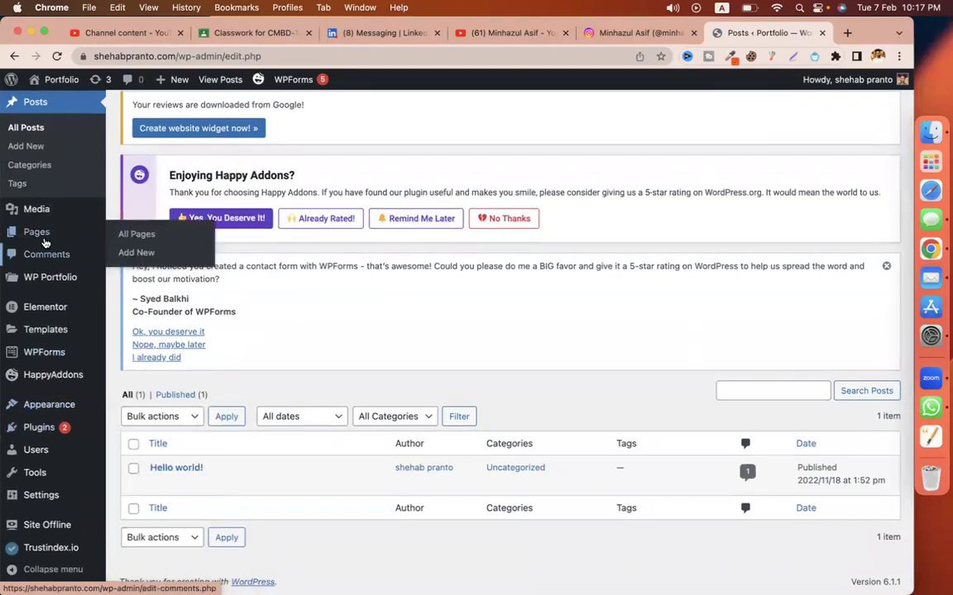
Step: Move the Sample Page from All Pages to the Trash
click(38, 231)
scroll(534, 413, down, 4)
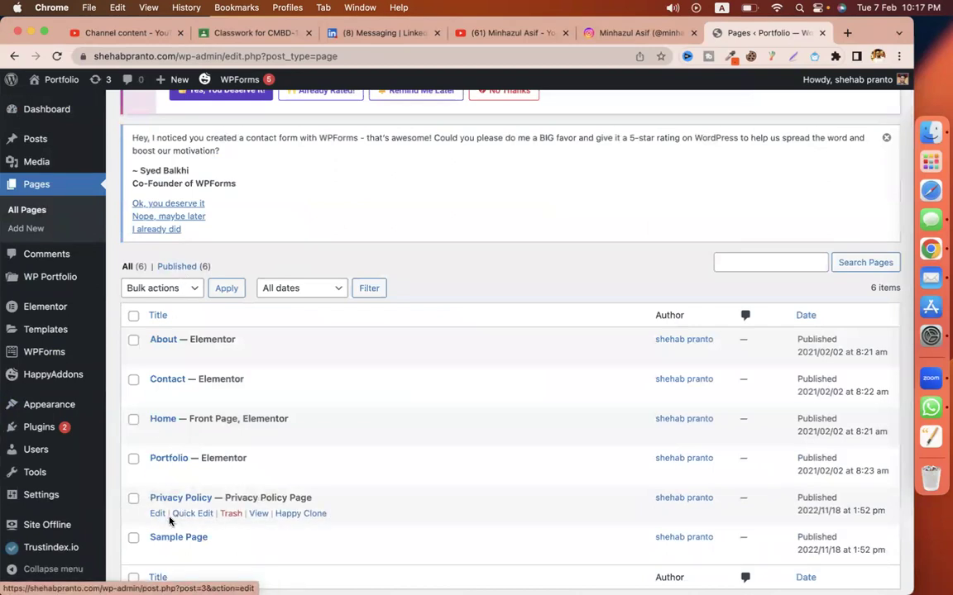
scroll(270, 300, down, 2)
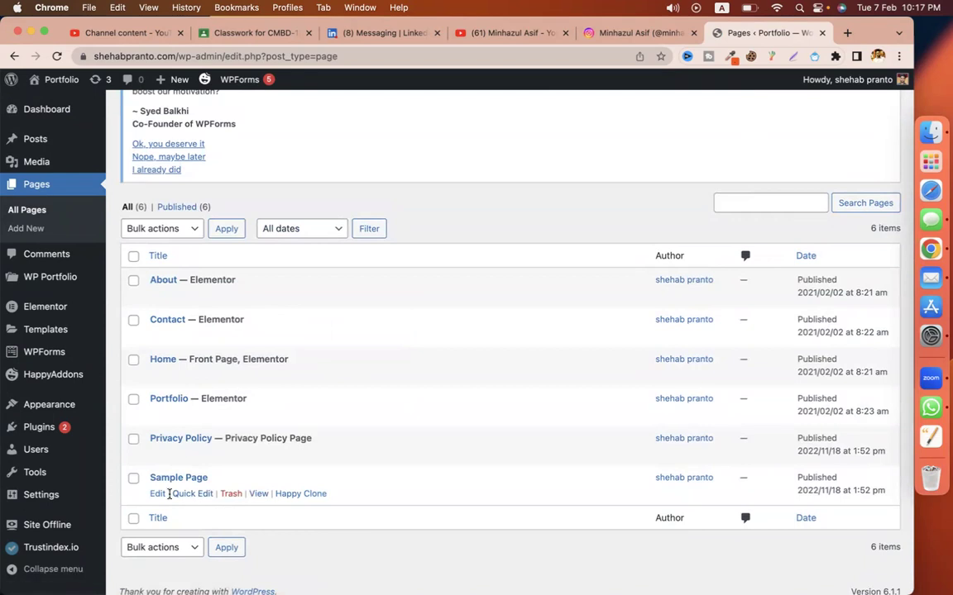
click(232, 493)
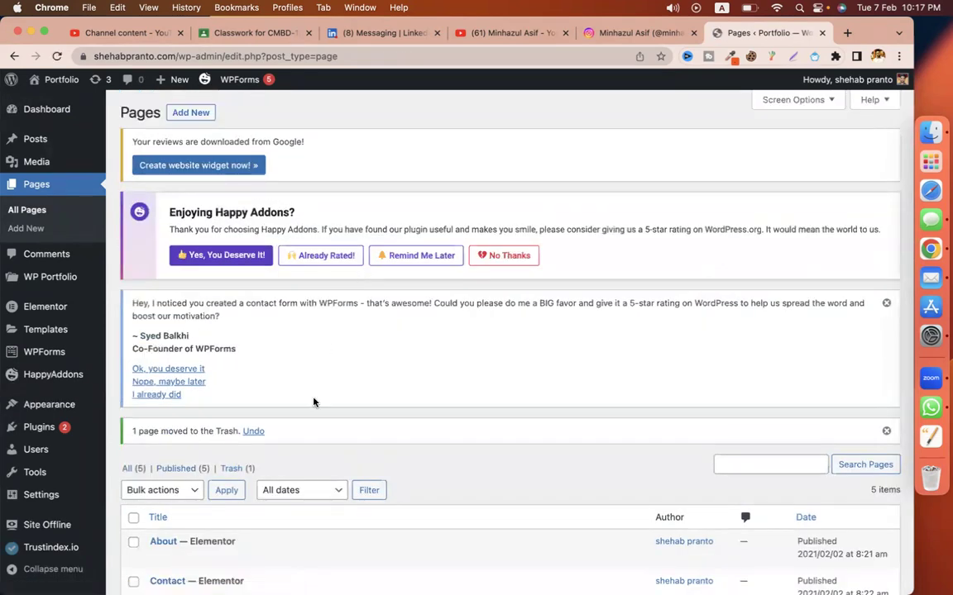
Step: Empty the Pages Trash to permanently delete the Sample Page
scroll(313, 403, down, 3)
click(234, 365)
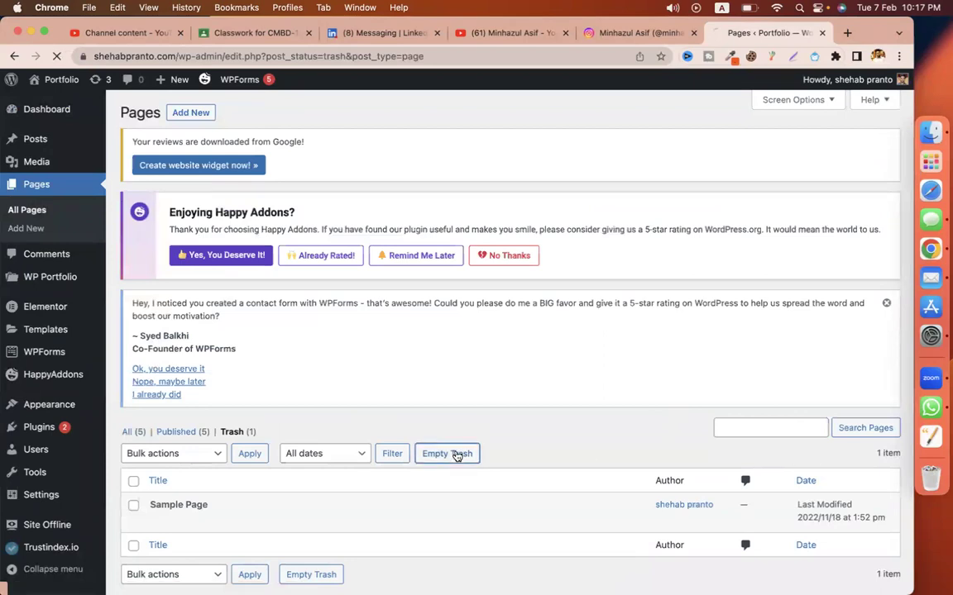
click(457, 454)
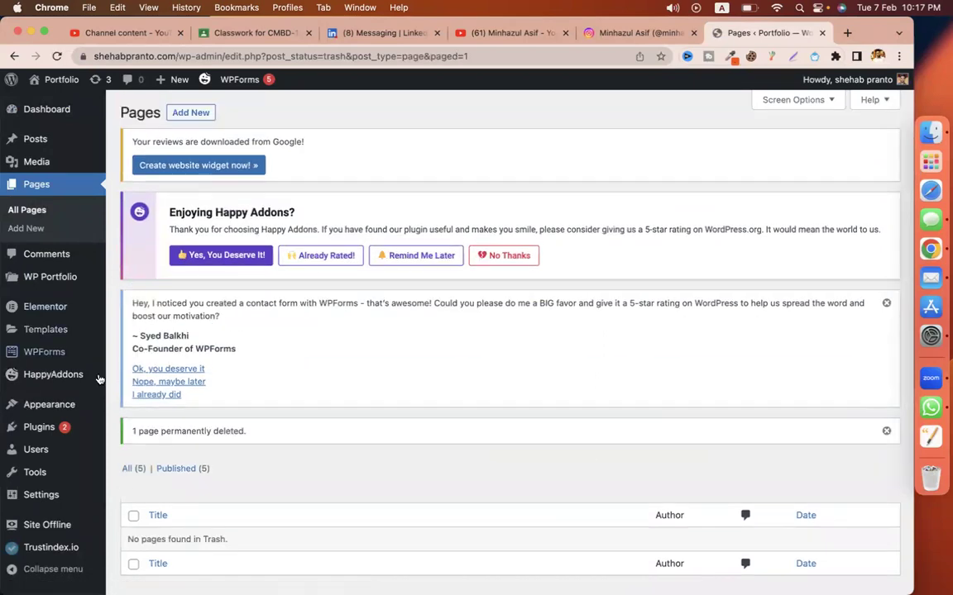
Step: Update the Widgets for Google Reviews plugin from 9.8.3 to 9.8.4
click(76, 428)
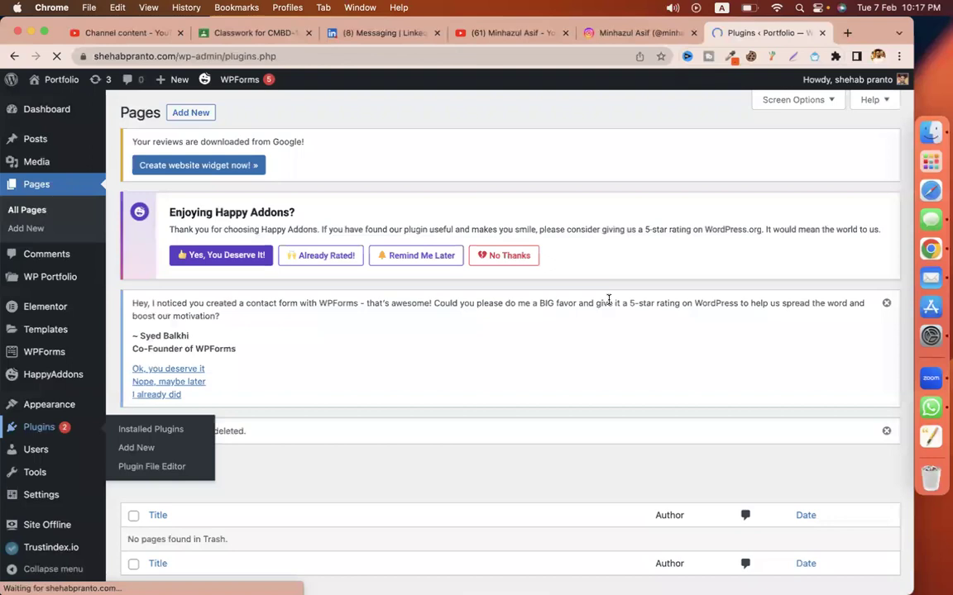
scroll(452, 346, down, 5)
scroll(325, 251, up, 3)
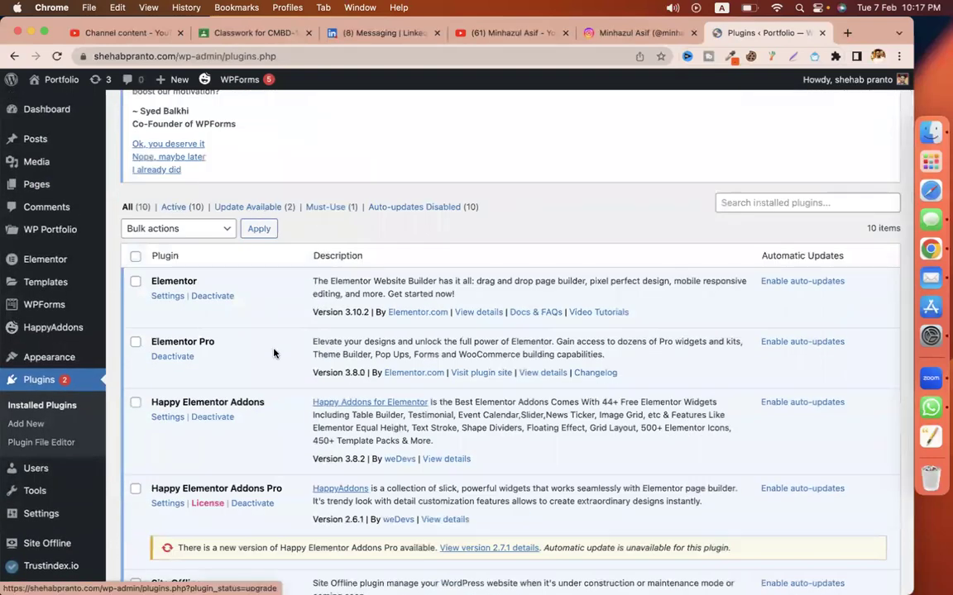
scroll(275, 353, down, 5)
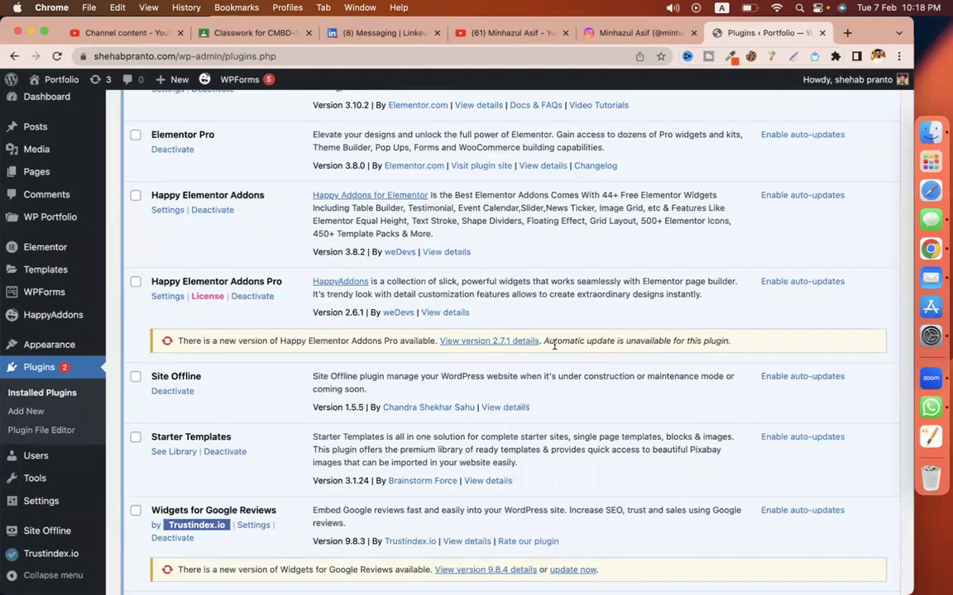
drag(554, 345, 615, 343)
scroll(527, 409, down, 4)
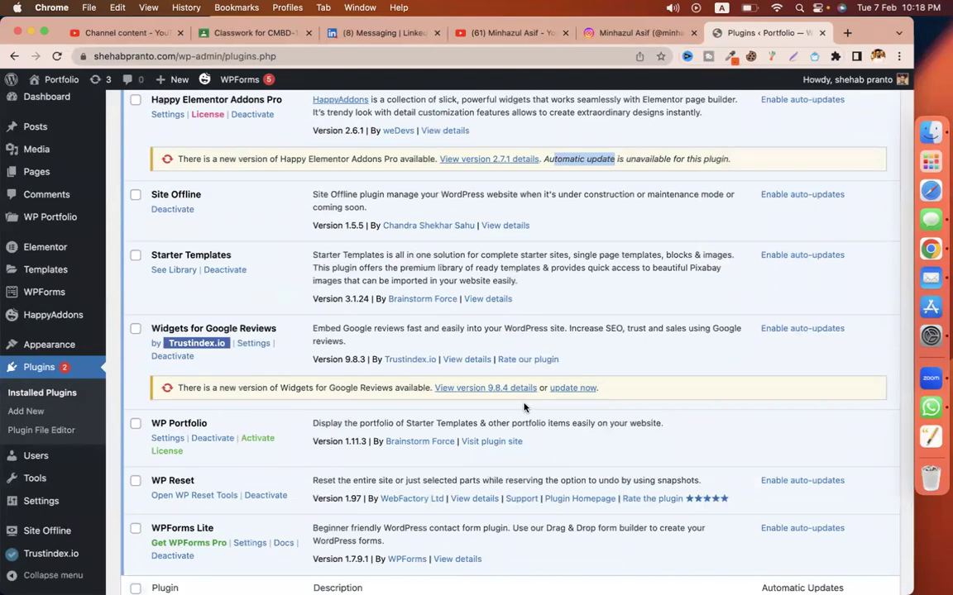
click(567, 392)
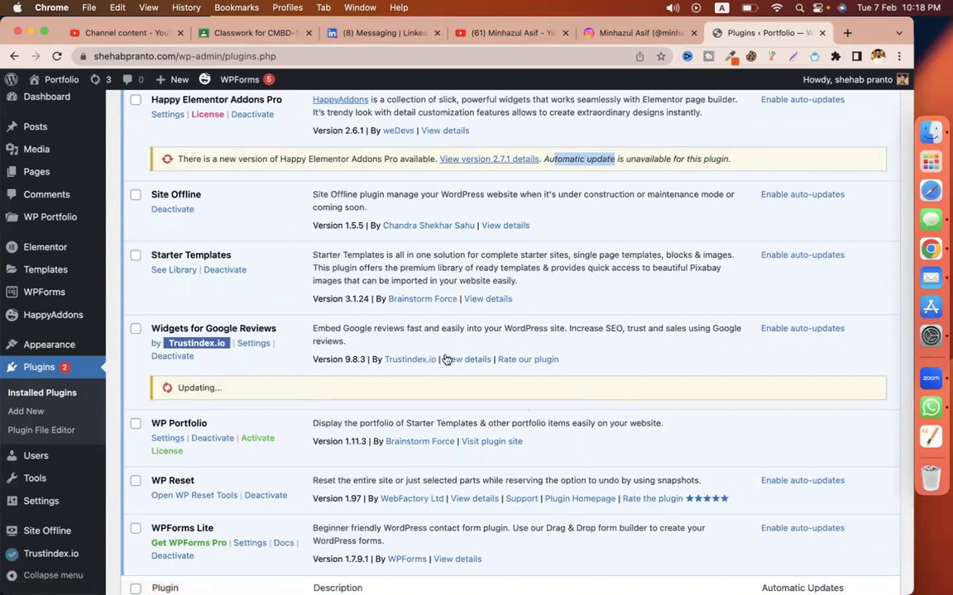
Step: Review the updated plugin list, then go to Appearance > Themes
scroll(425, 340, down, 3)
scroll(425, 344, up, 8)
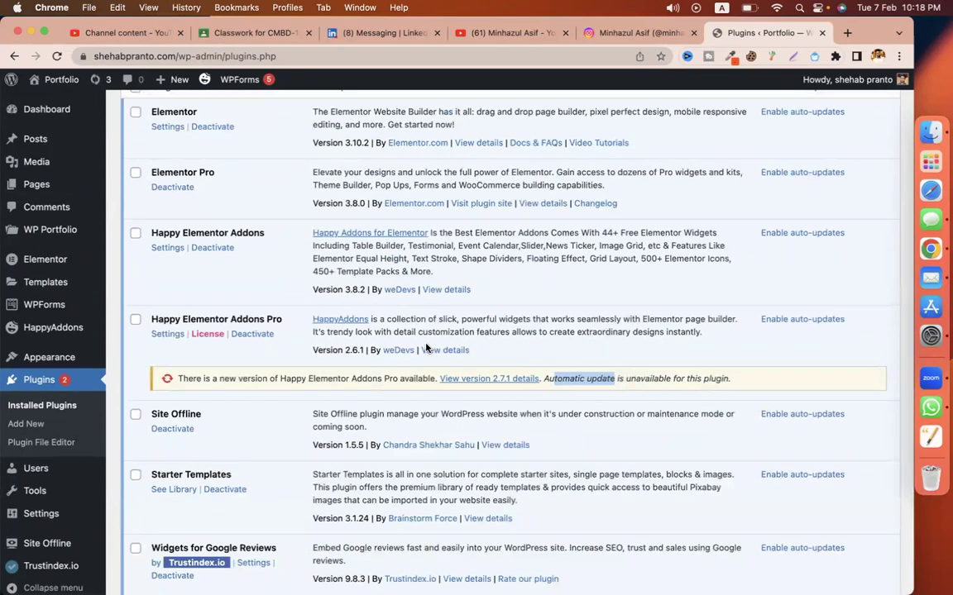
scroll(439, 354, up, 5)
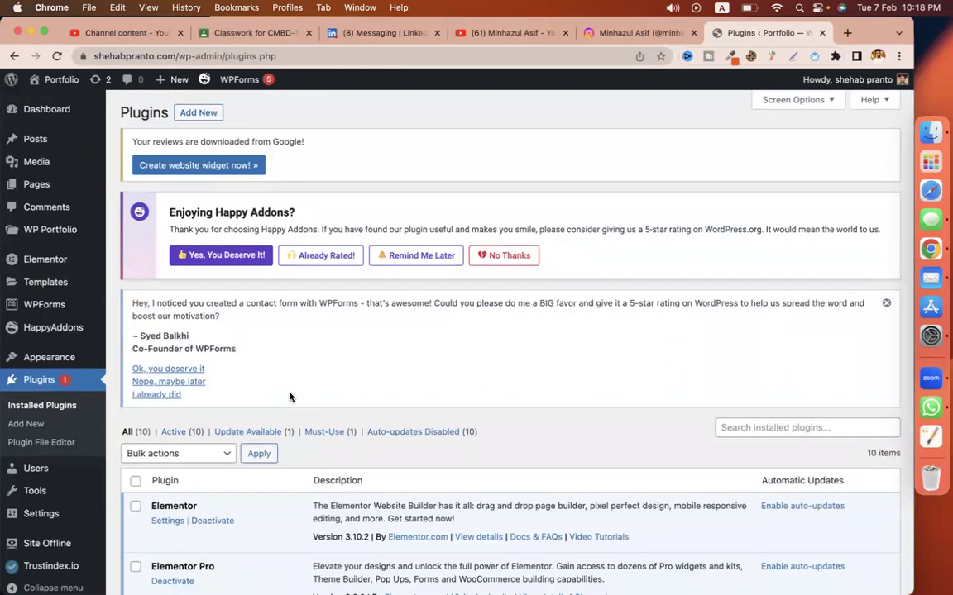
scroll(49, 455, down, 6)
mouse_move(49, 350)
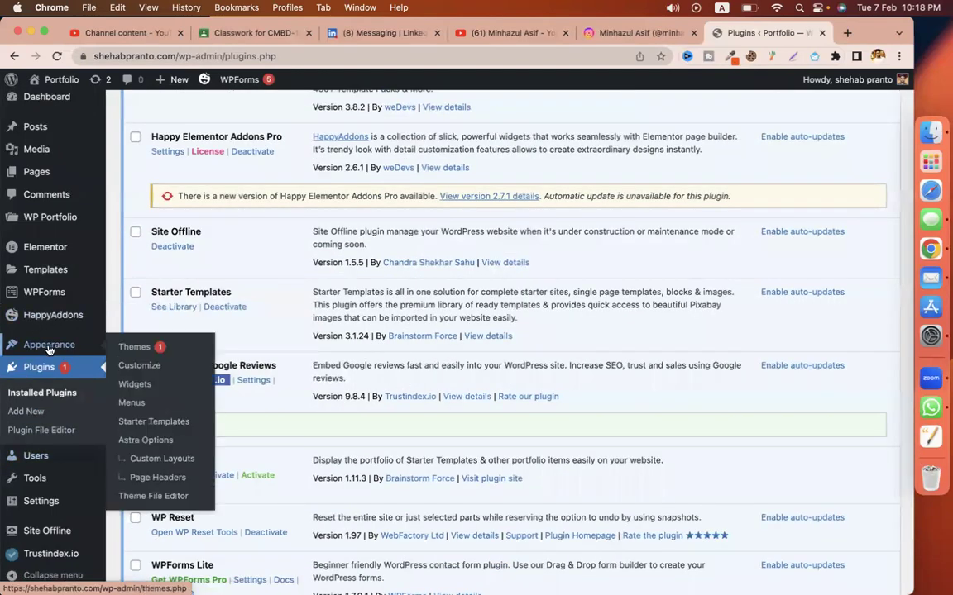
click(140, 355)
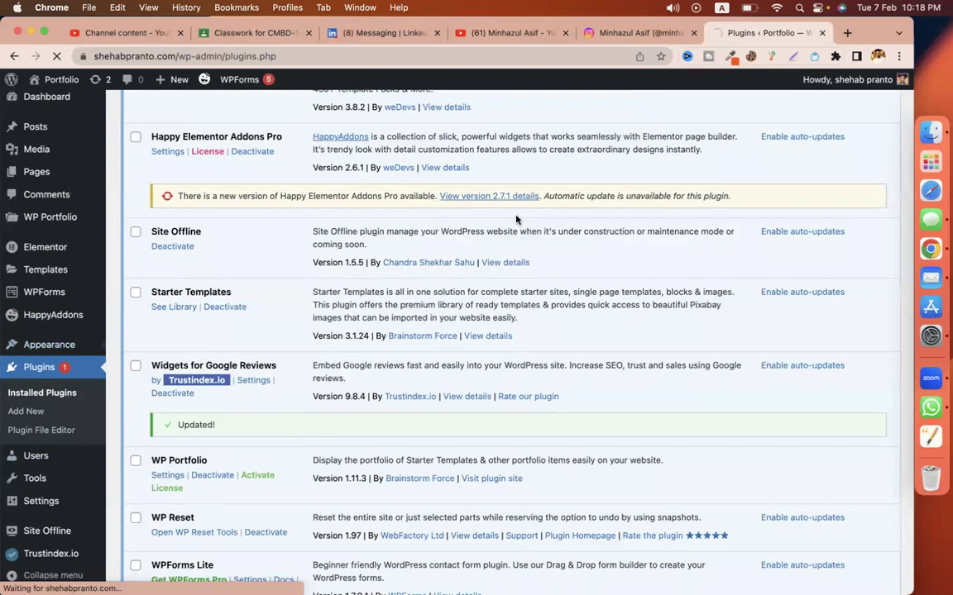
Step: Update the active Astra theme to its new version
scroll(515, 219, down, 2)
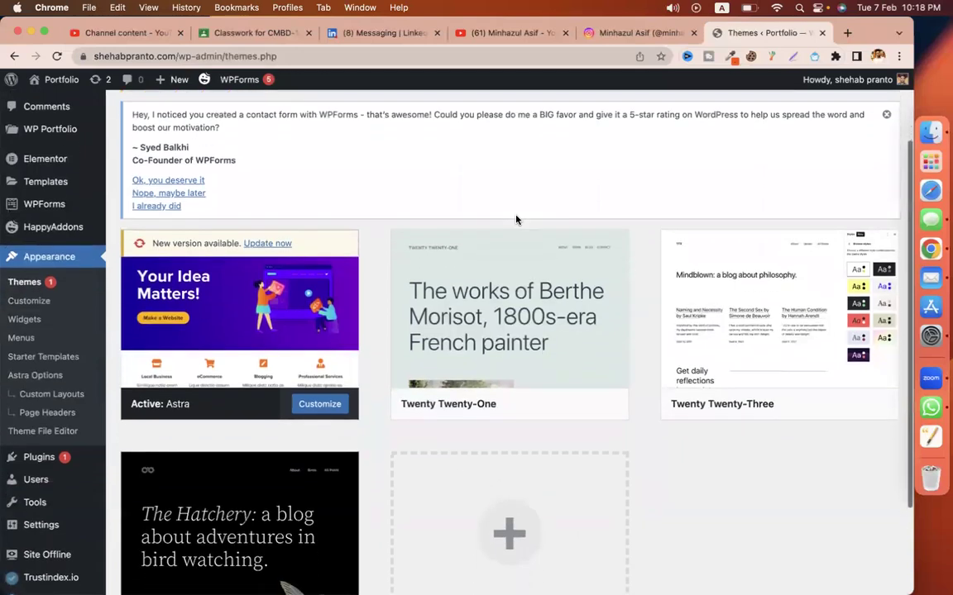
scroll(540, 319, down, 3)
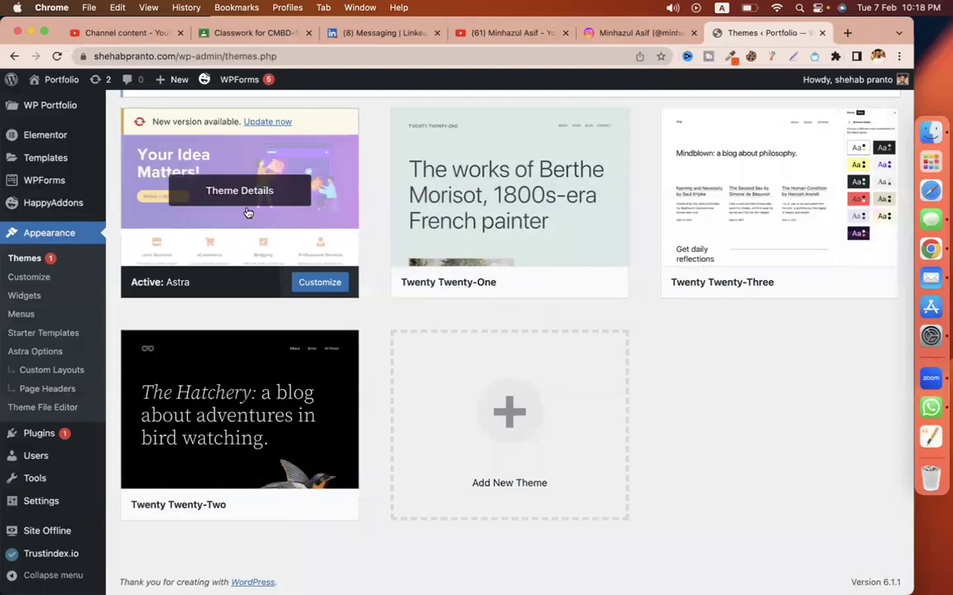
scroll(247, 215, up, 3)
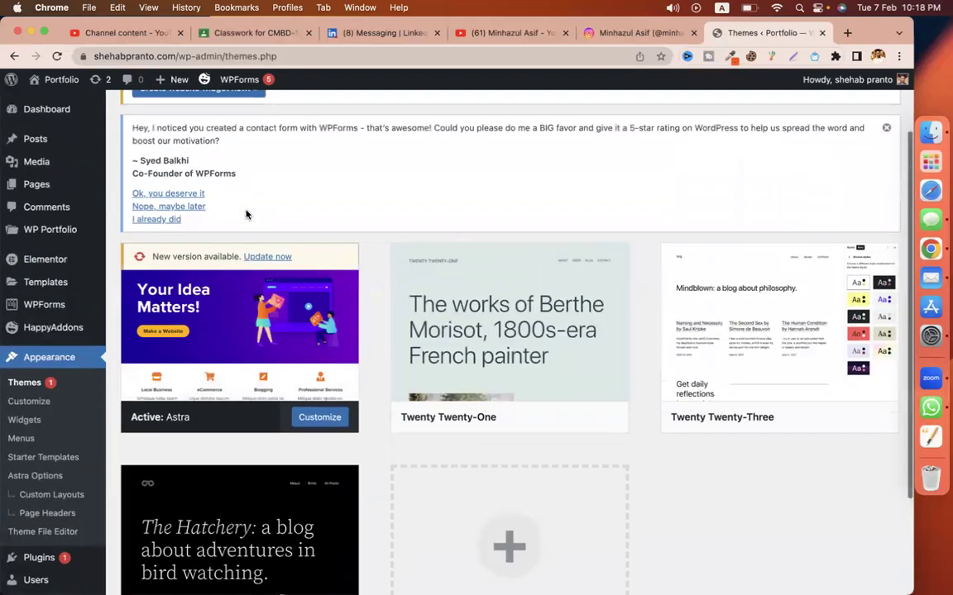
click(269, 258)
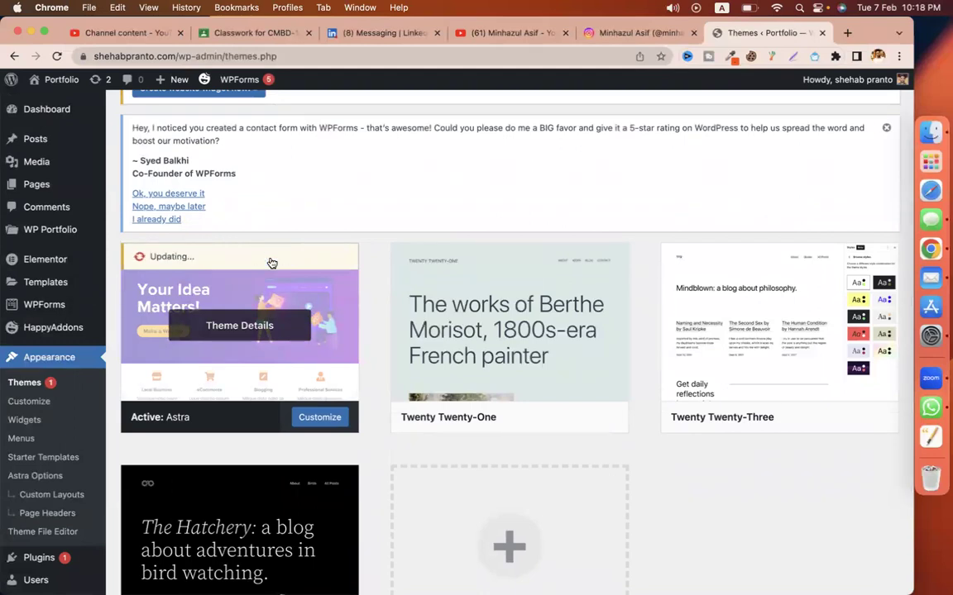
scroll(382, 253, up, 2)
scroll(385, 250, down, 2)
scroll(385, 251, up, 2)
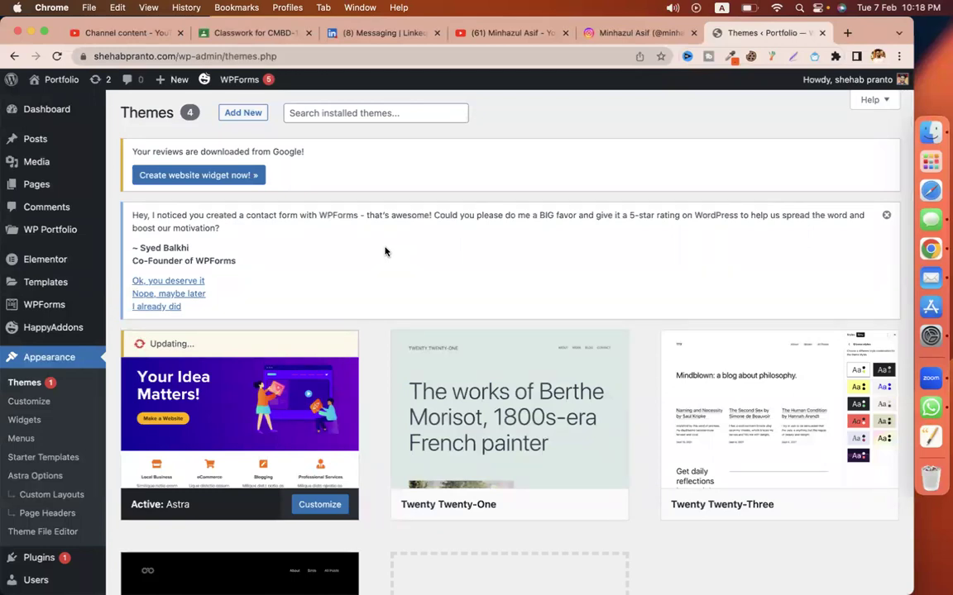
Step: Open Dashboard > Updates in a new tab and switch to it
mouse_move(73, 110)
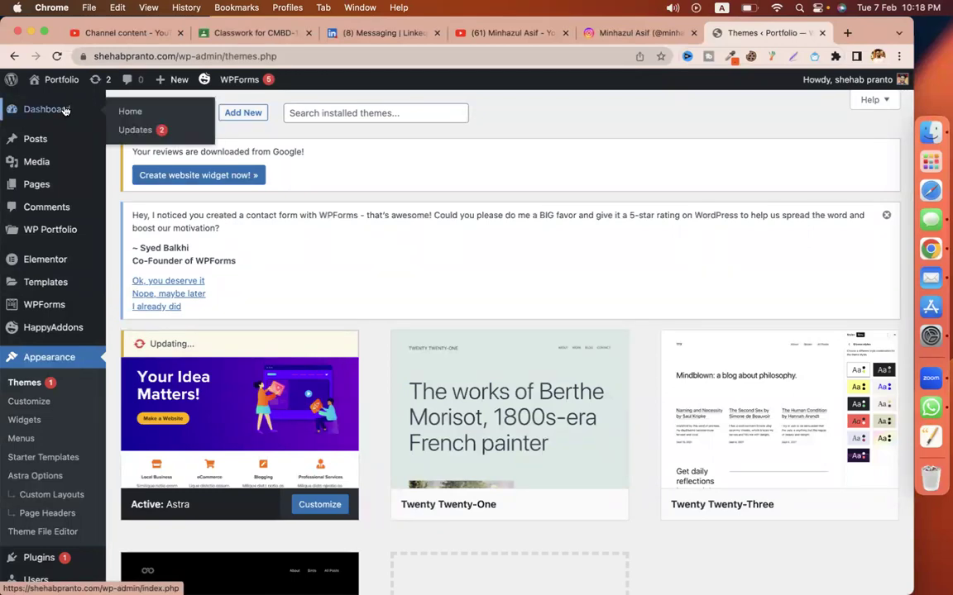
right_click(124, 129)
click(175, 133)
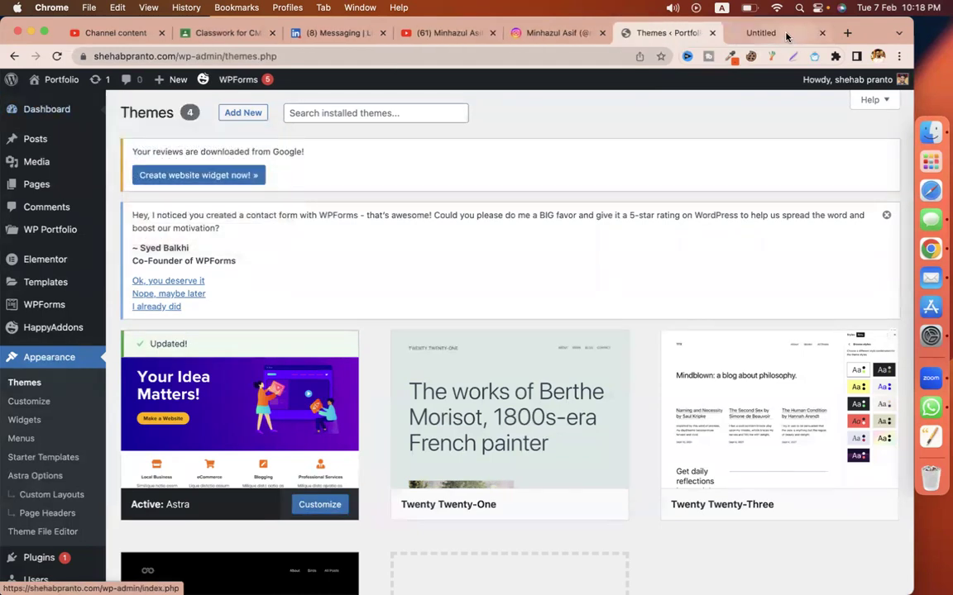
click(760, 33)
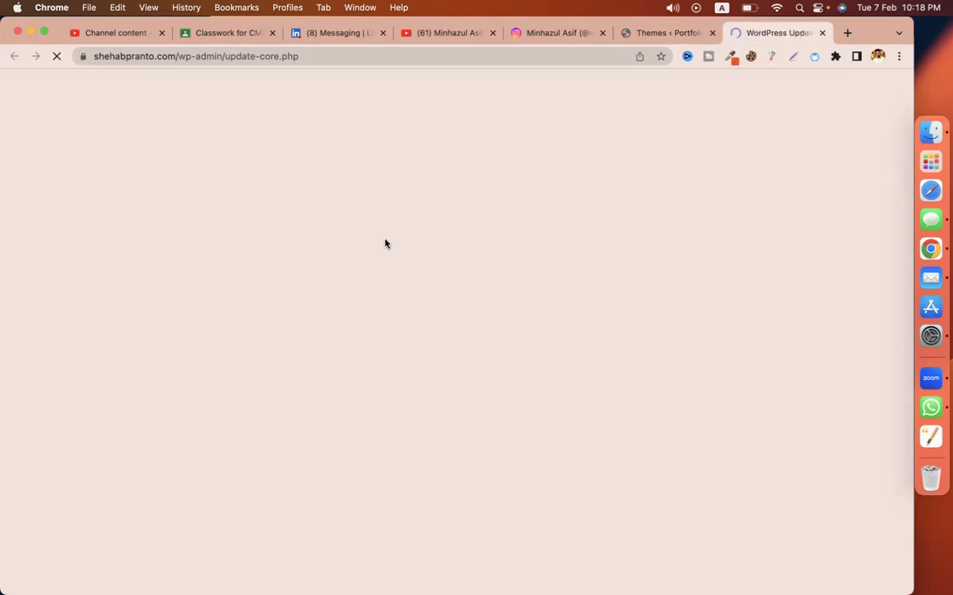
Step: Inspect the pending updates, selecting the Happy Elementor Addons Pro name
scroll(412, 316, down, 5)
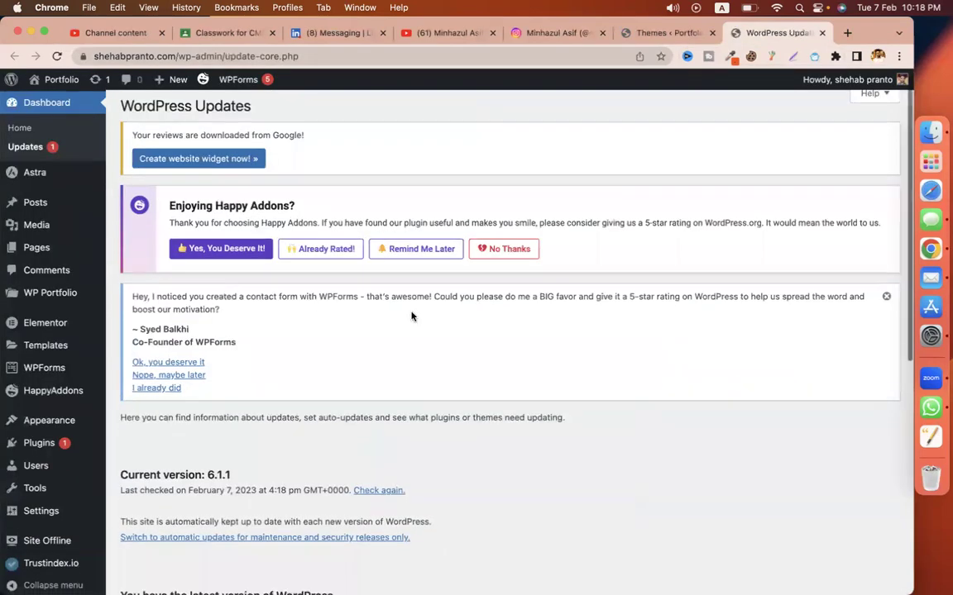
drag(138, 329, 231, 325)
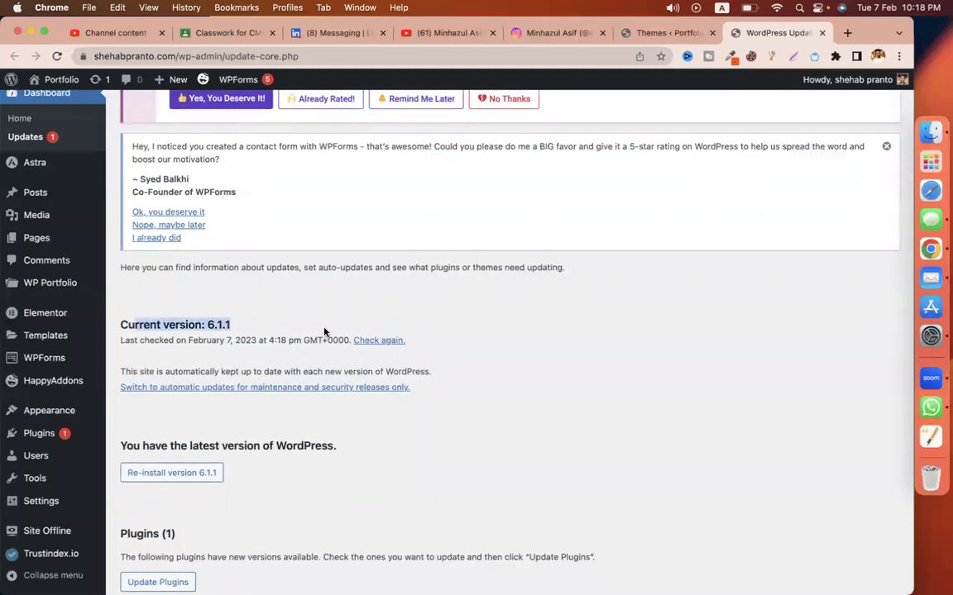
scroll(414, 444, down, 1)
click(453, 423)
scroll(519, 344, up, 5)
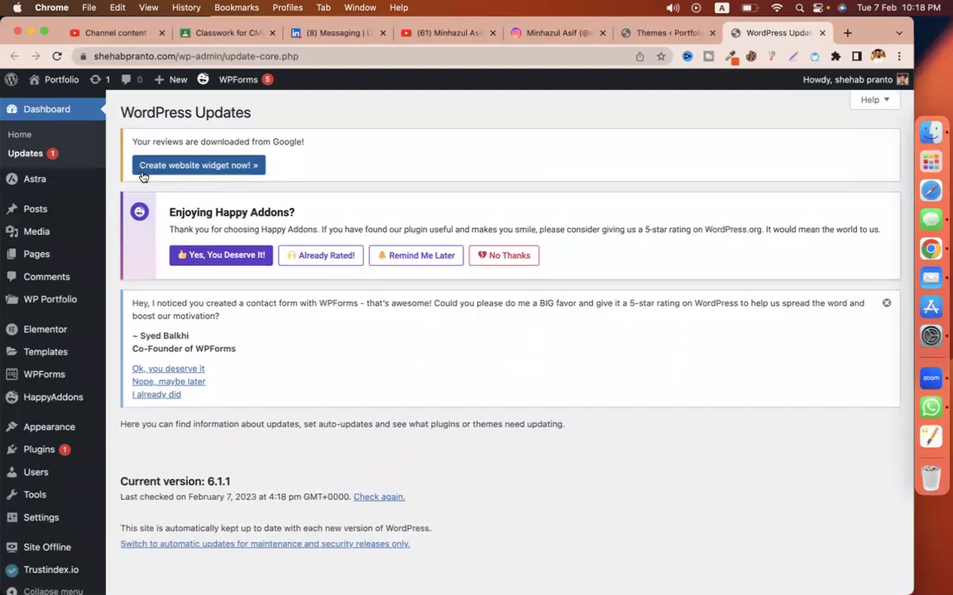
scroll(509, 316, down, 12)
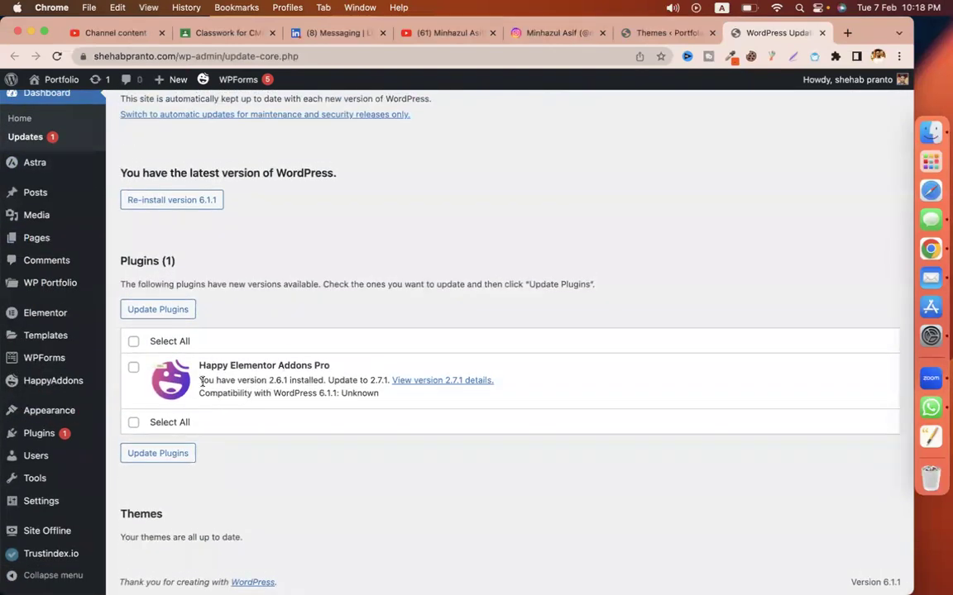
triple_click(259, 371)
scroll(370, 235, up, 5)
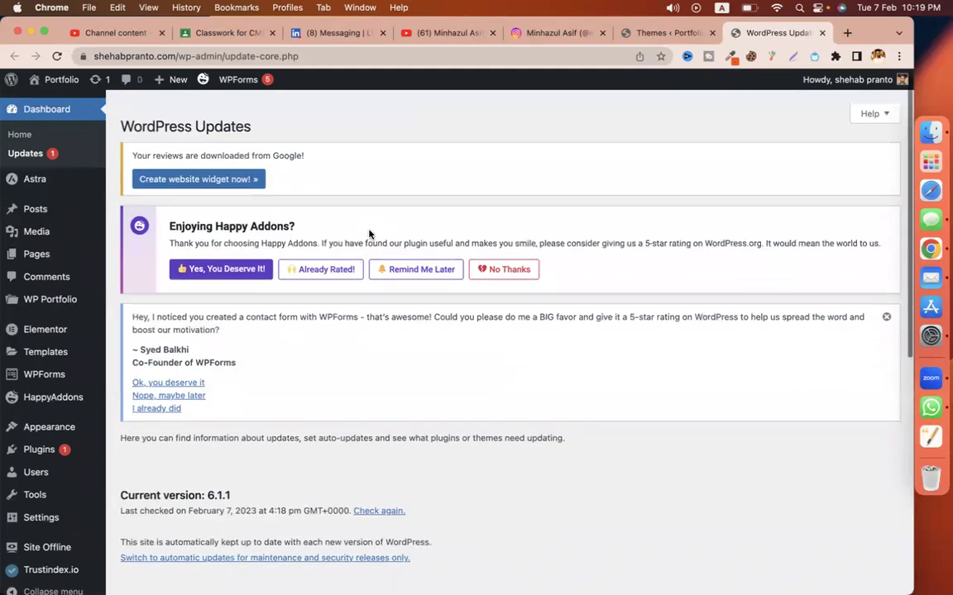
Step: Close the themes tab and open the HappyAddons settings page
click(711, 32)
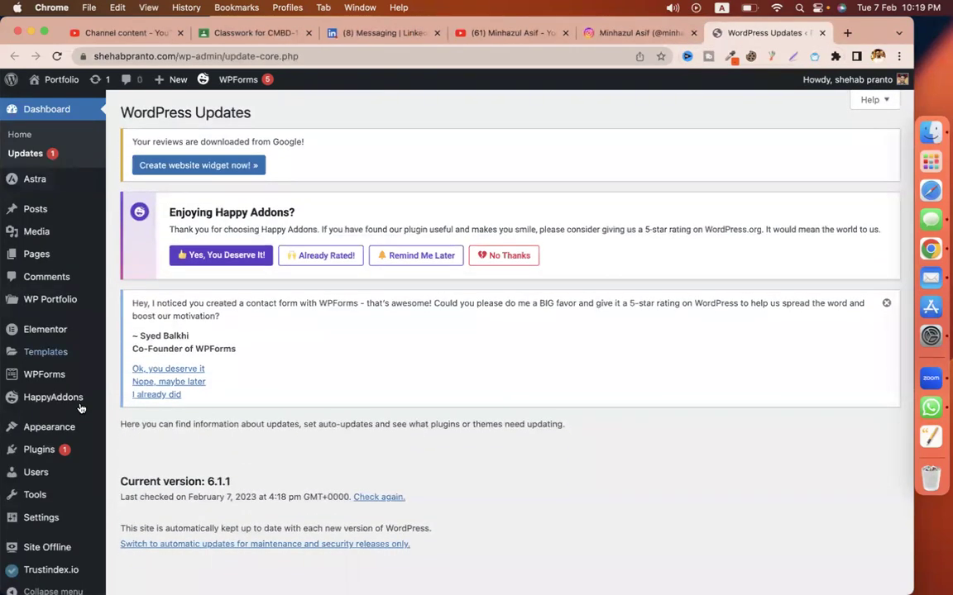
scroll(79, 408, down, 5)
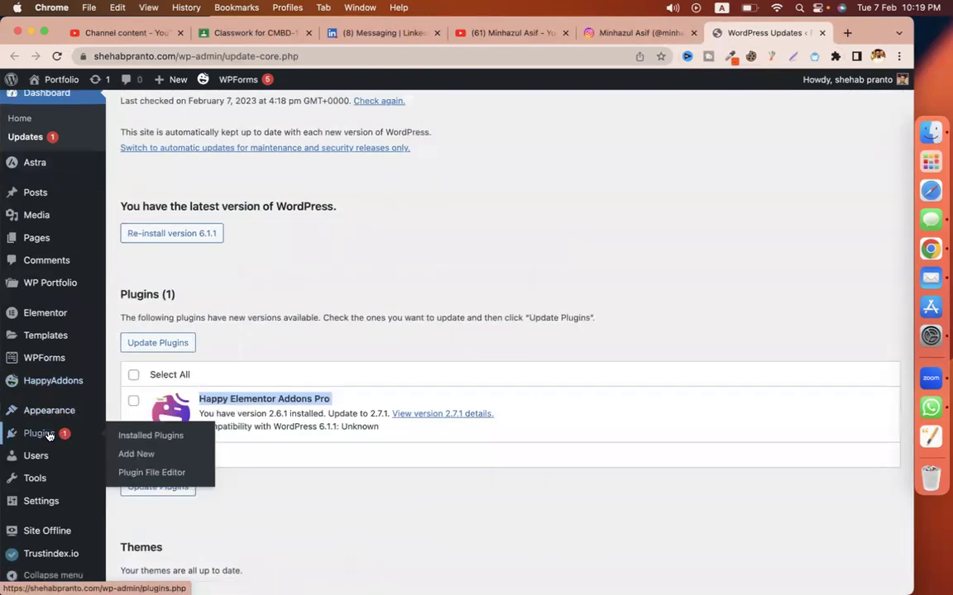
mouse_move(54, 414)
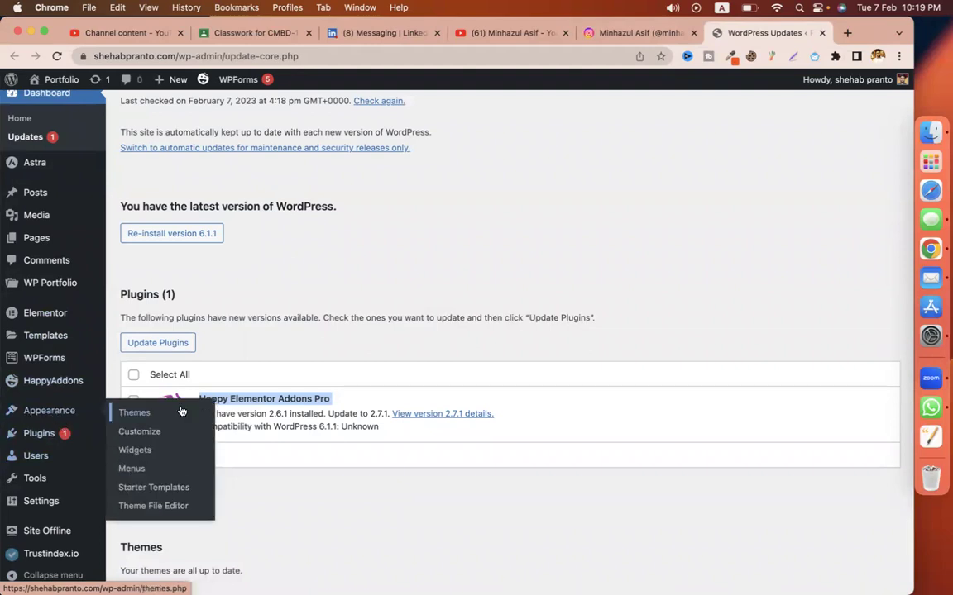
mouse_move(59, 377)
scroll(58, 377, down, 1)
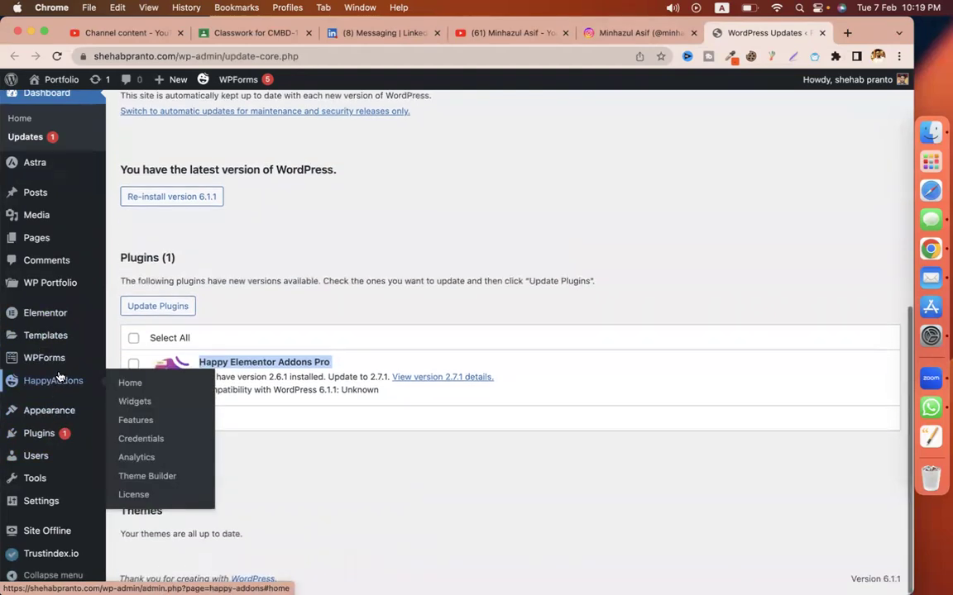
click(59, 379)
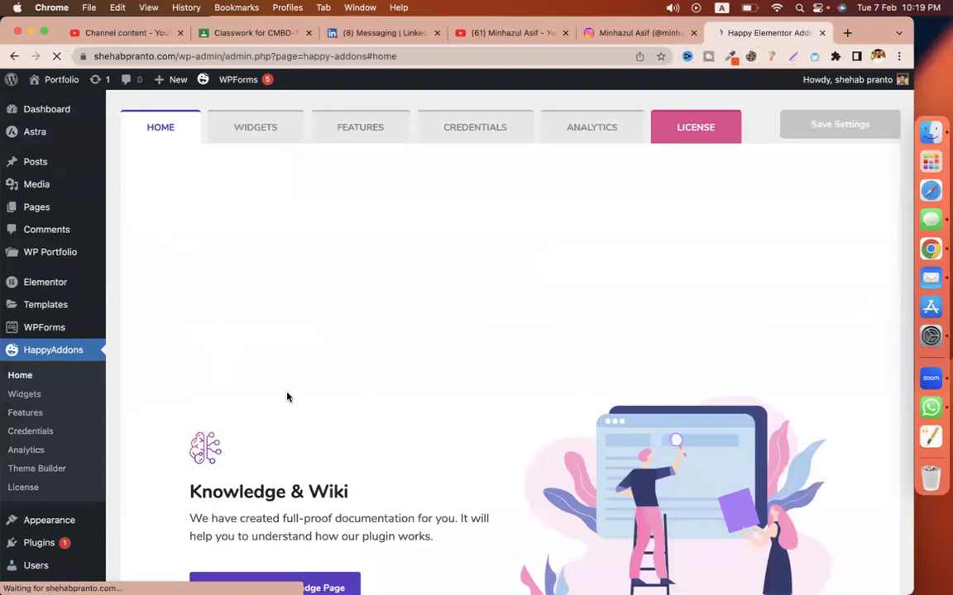
Step: Go to Plugins > Add New
scroll(50, 434, down, 4)
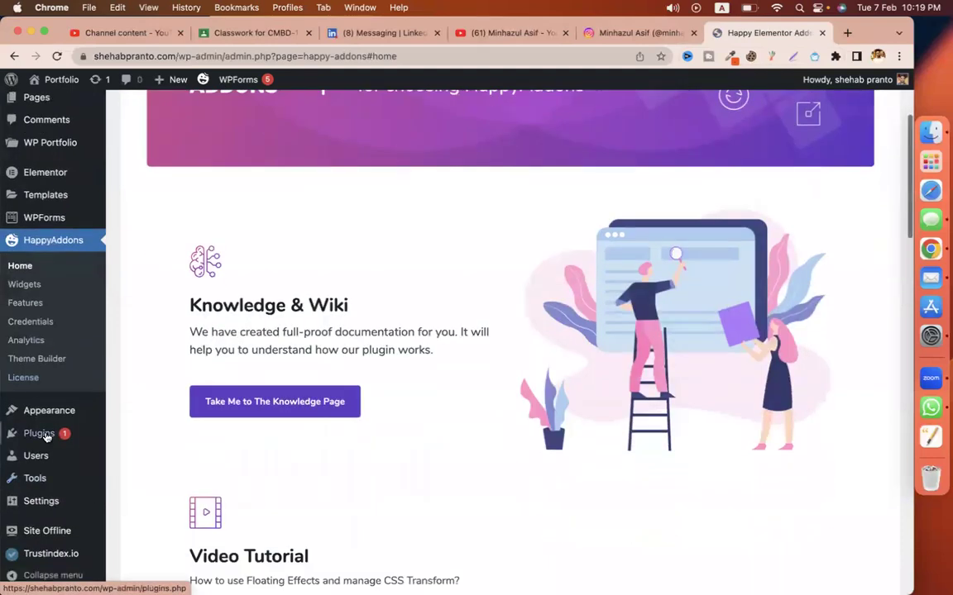
mouse_move(46, 437)
click(124, 453)
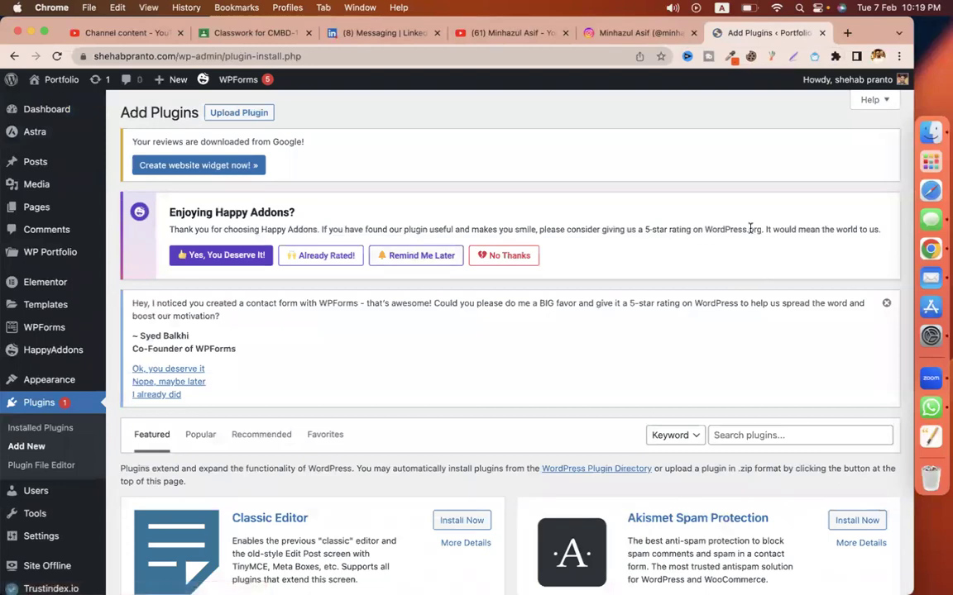
Step: Dismiss the HappyAddons and WPForms notices, search 'rank math', then install and activate Rank Math SEO
click(508, 257)
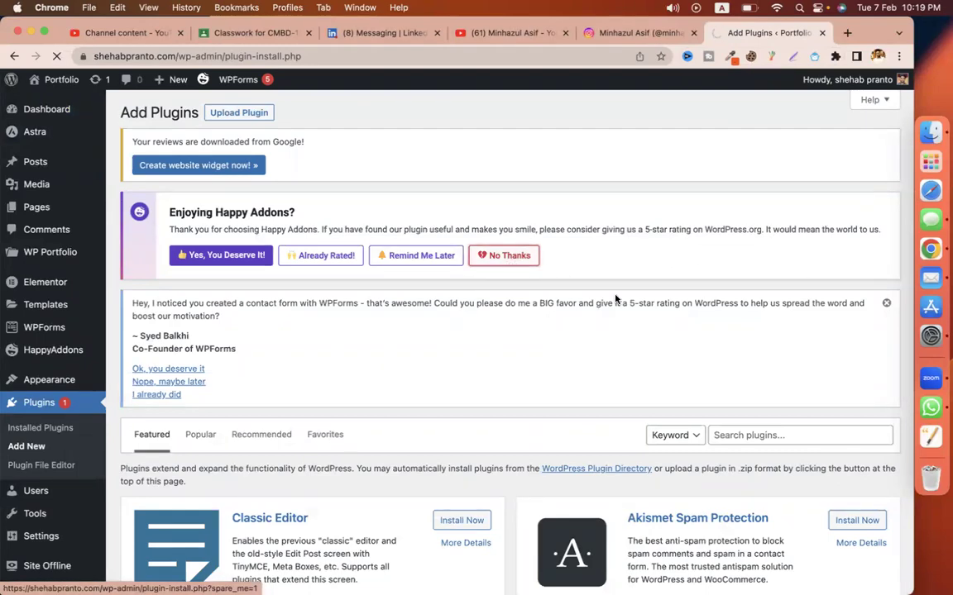
click(886, 207)
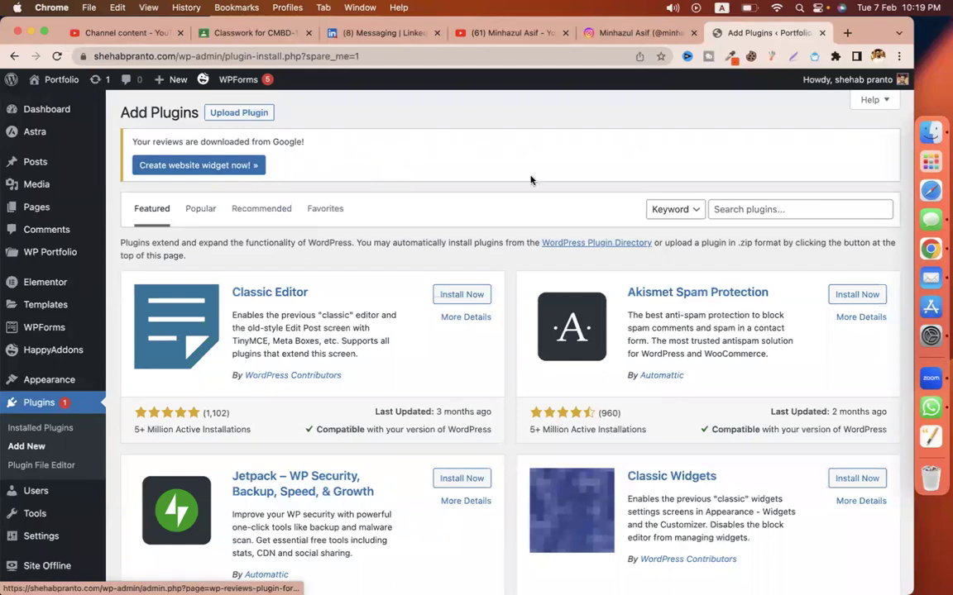
click(795, 206)
text(ran)
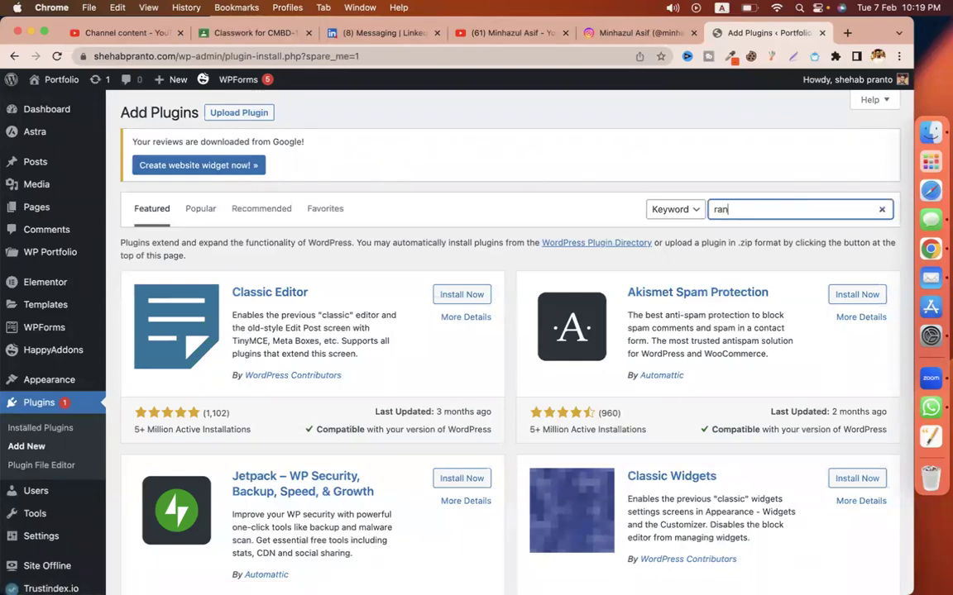
text(k math)
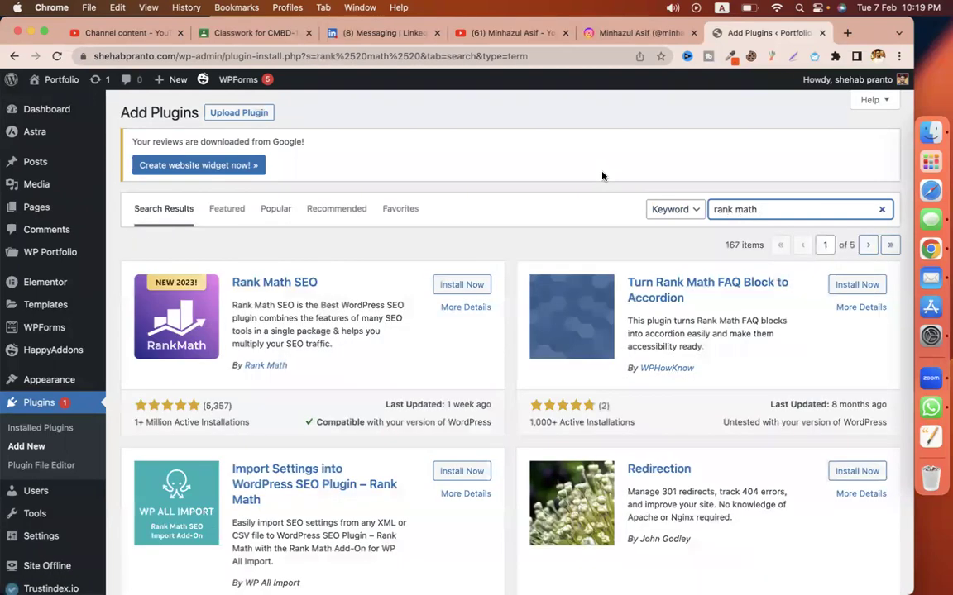
click(461, 284)
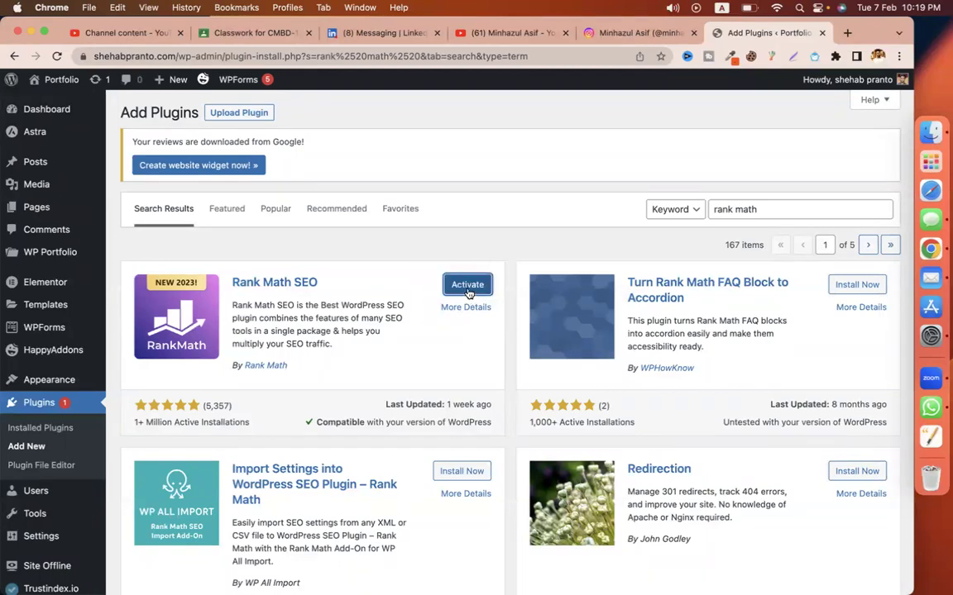
click(468, 285)
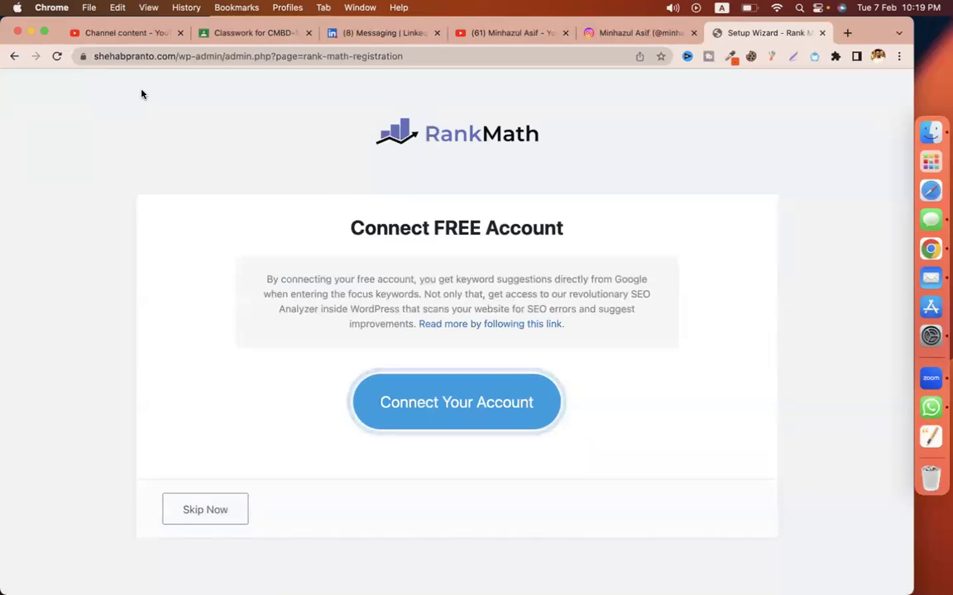
Step: Load the site's home page in a new tab using its copied base address
click(172, 56)
drag(172, 57, 82, 56)
key(super+c)
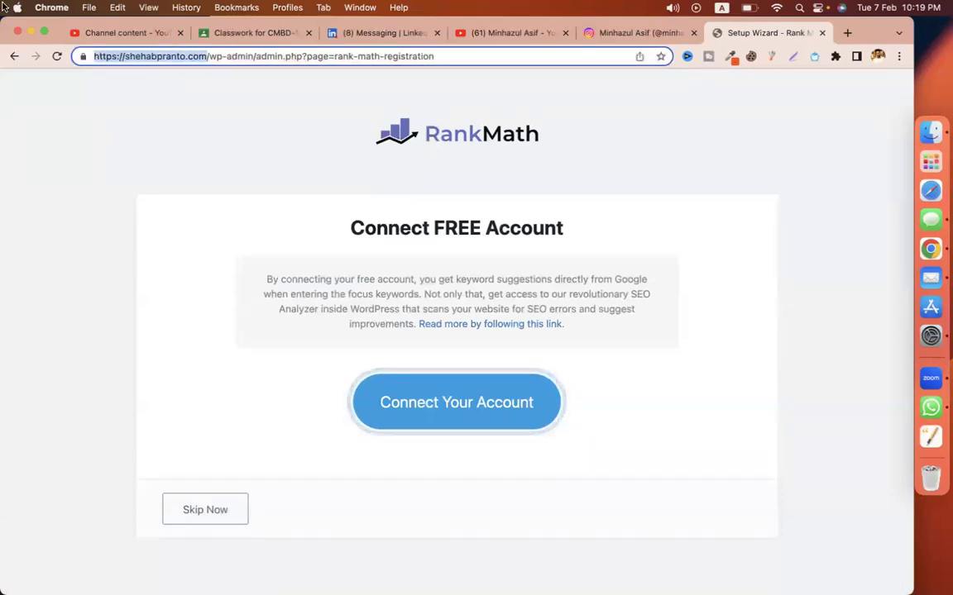
key(super+t)
key(super+v)
text(')
key(Return)
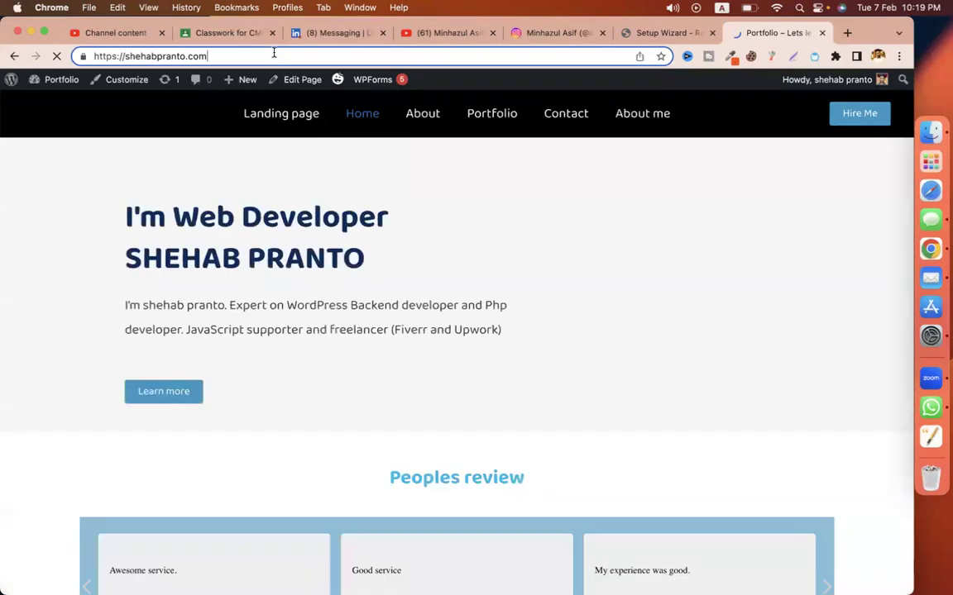
scroll(635, 400, down, 15)
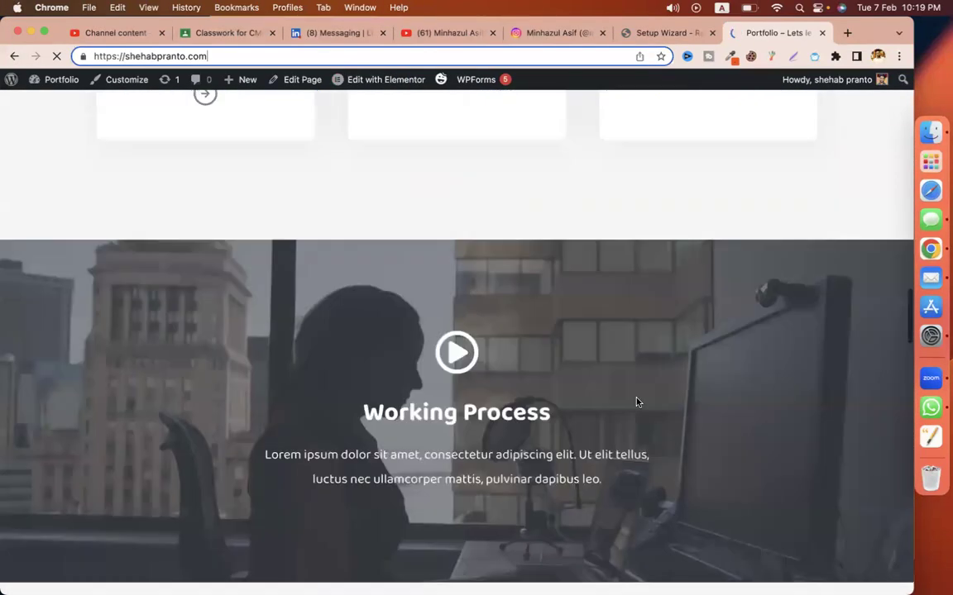
scroll(633, 400, up, 20)
scroll(640, 273, down, 15)
scroll(641, 273, up, 15)
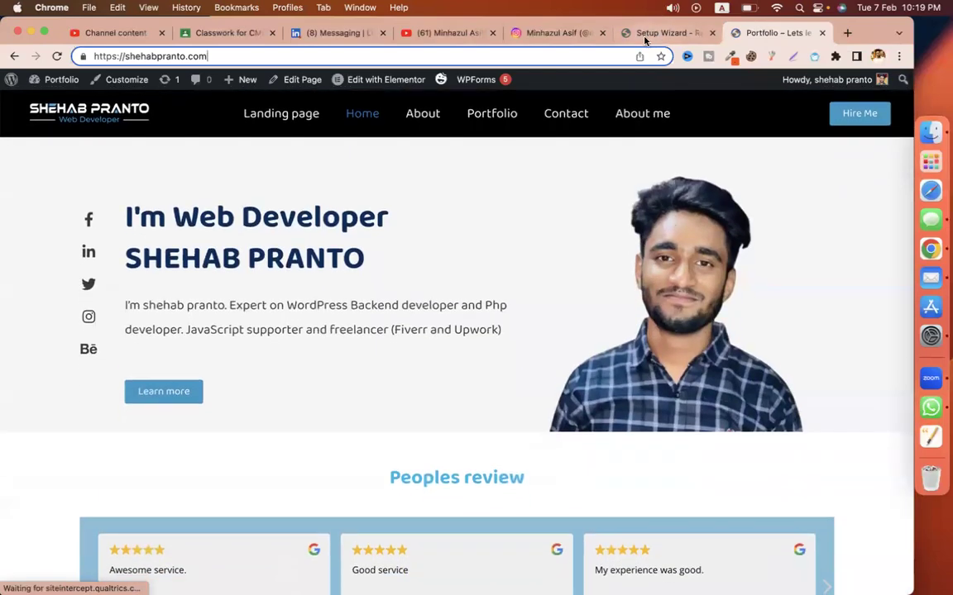
Step: In the setup wizard, connect a free Rank Math account by signing in with Google
click(666, 33)
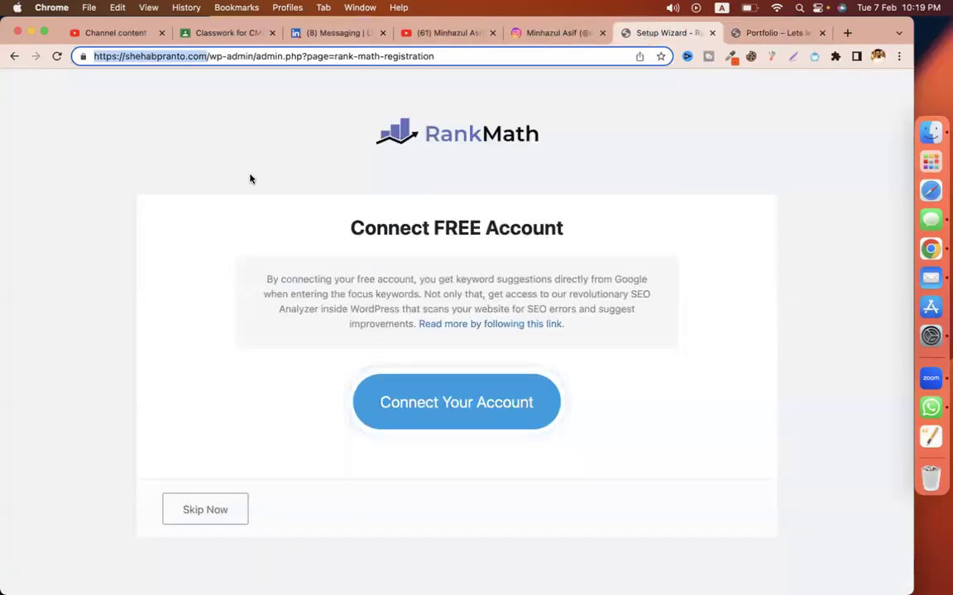
click(392, 412)
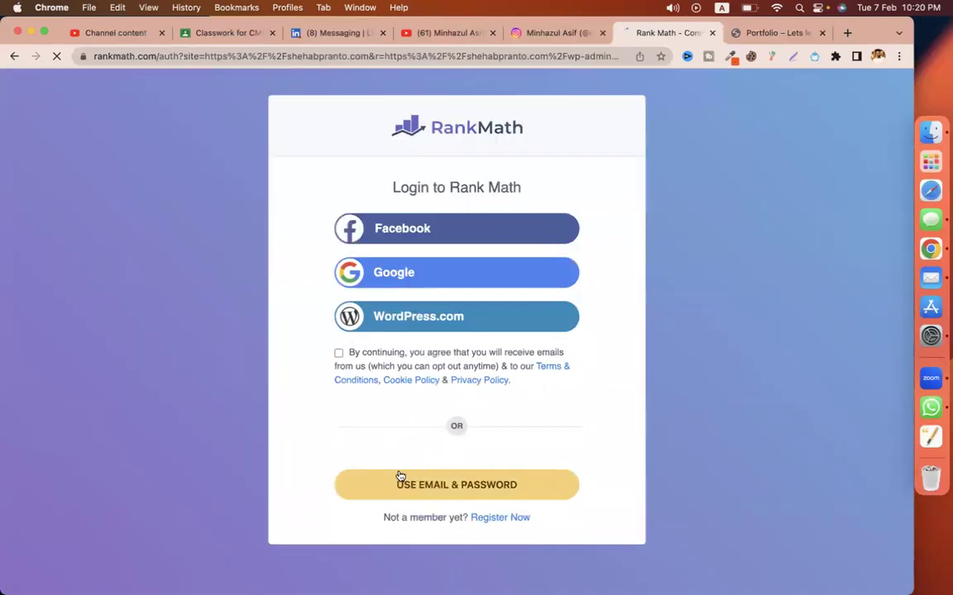
click(376, 286)
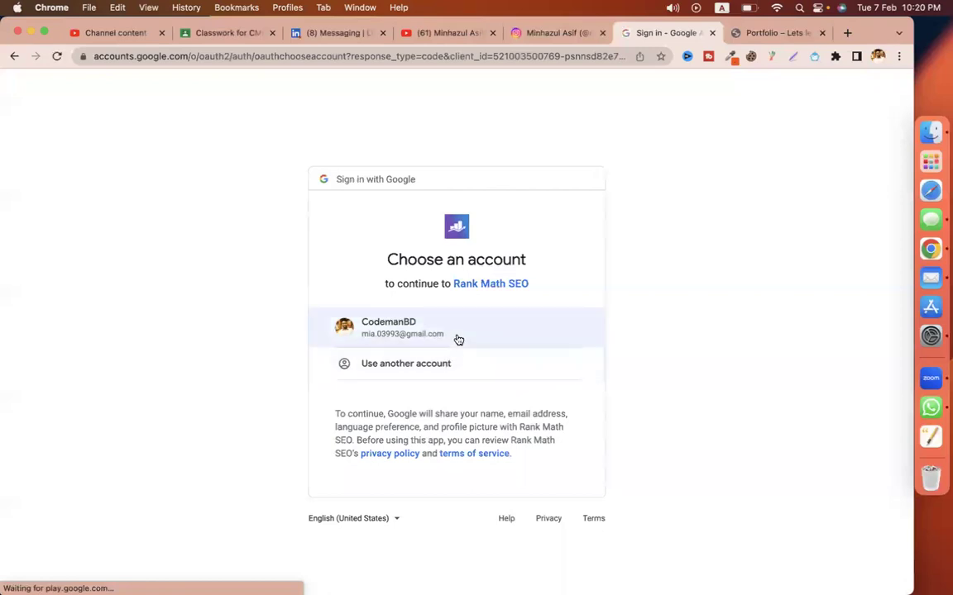
click(458, 339)
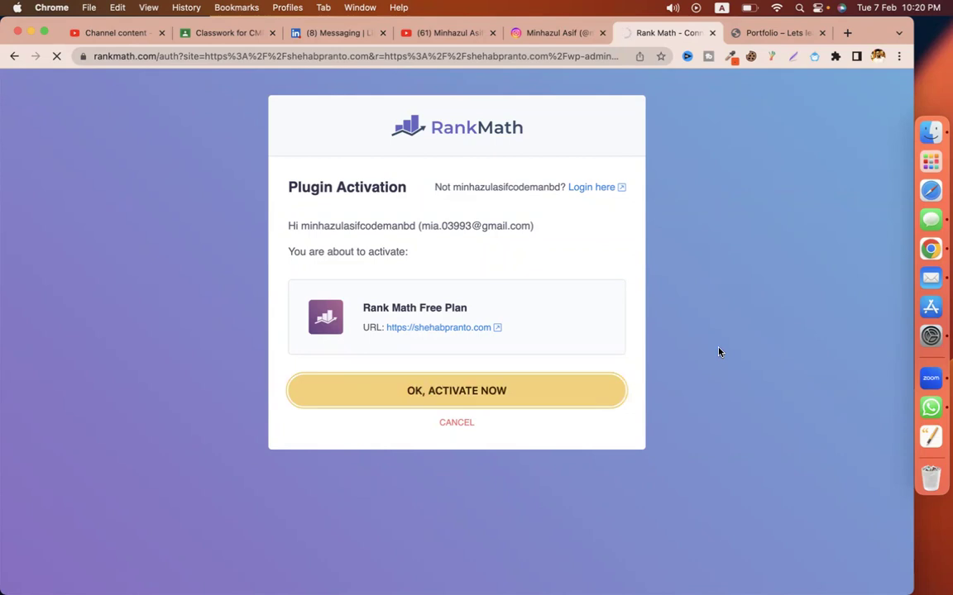
Step: Choose Easy mode, import Yoast SEO and AIO Schema Rich Snippet settings, and continue
scroll(576, 355, down, 5)
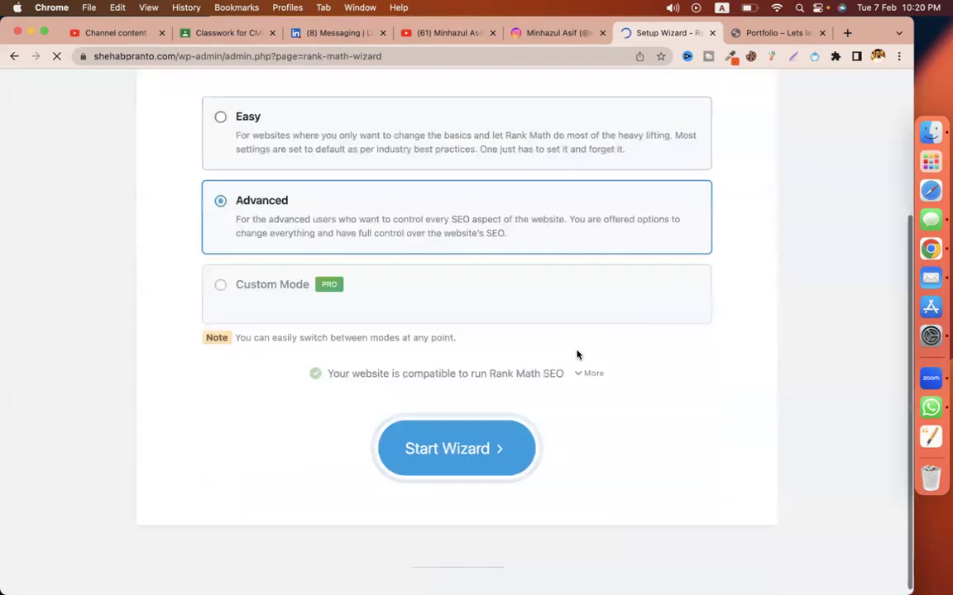
click(273, 161)
click(445, 448)
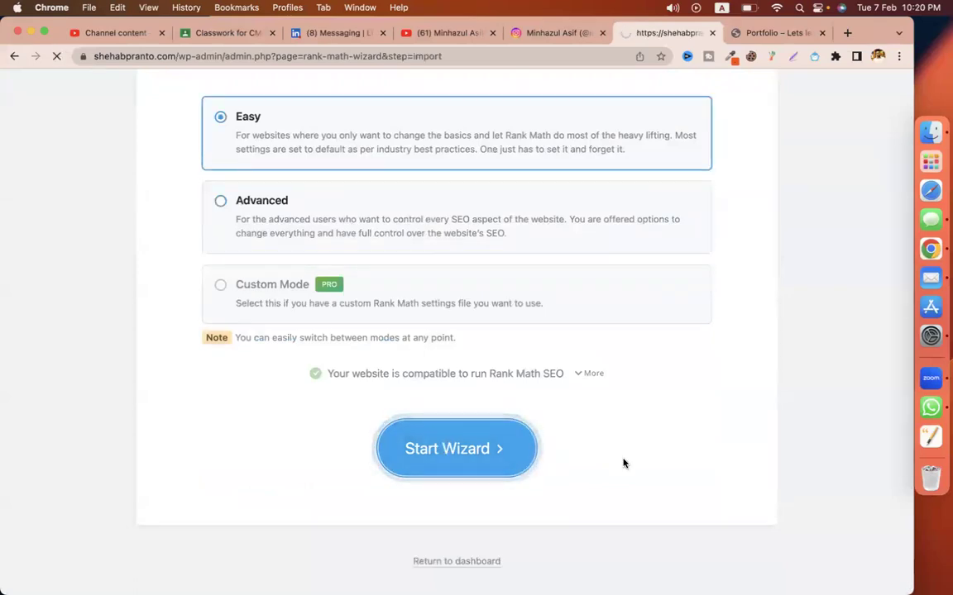
click(676, 499)
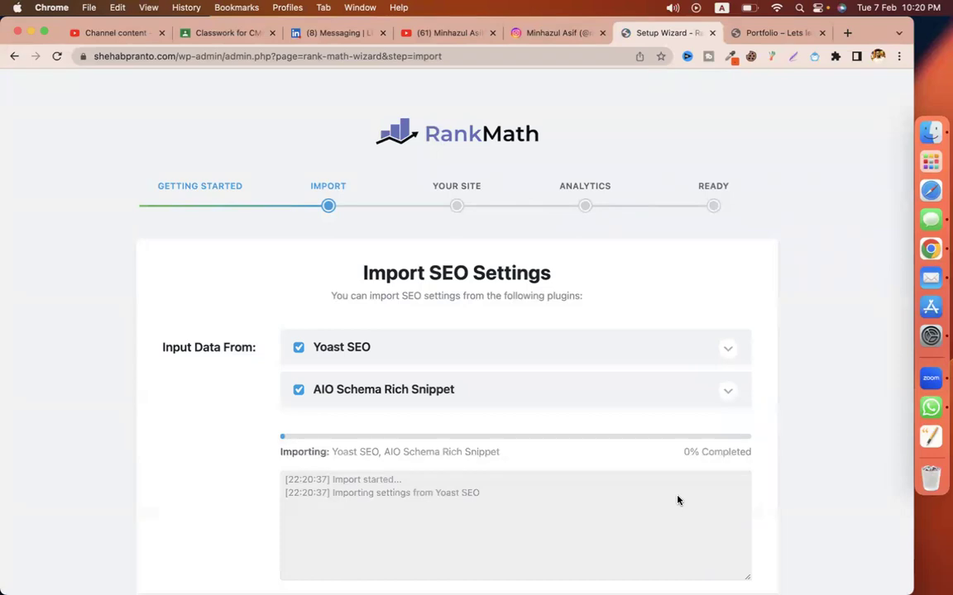
scroll(844, 479, down, 3)
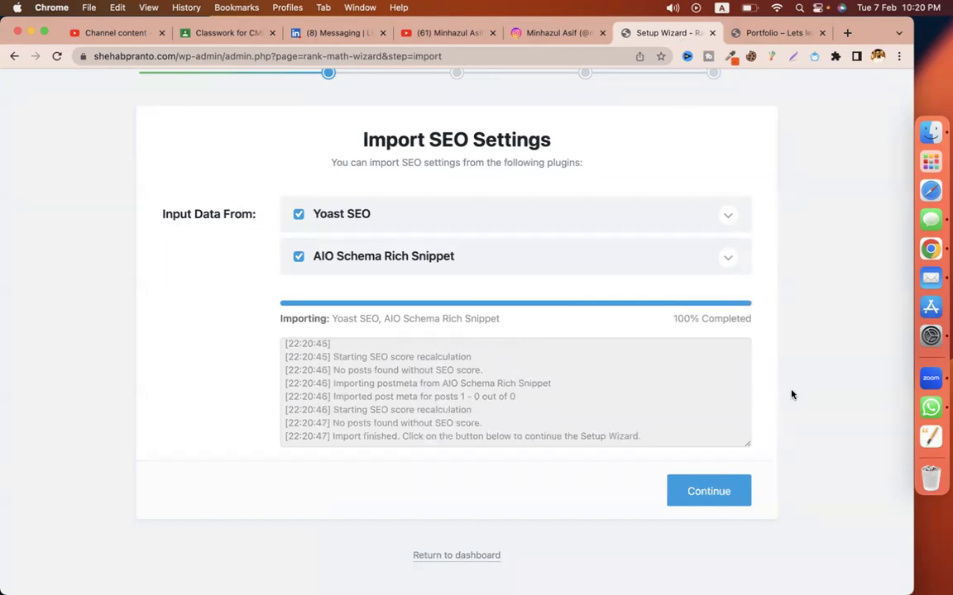
click(699, 496)
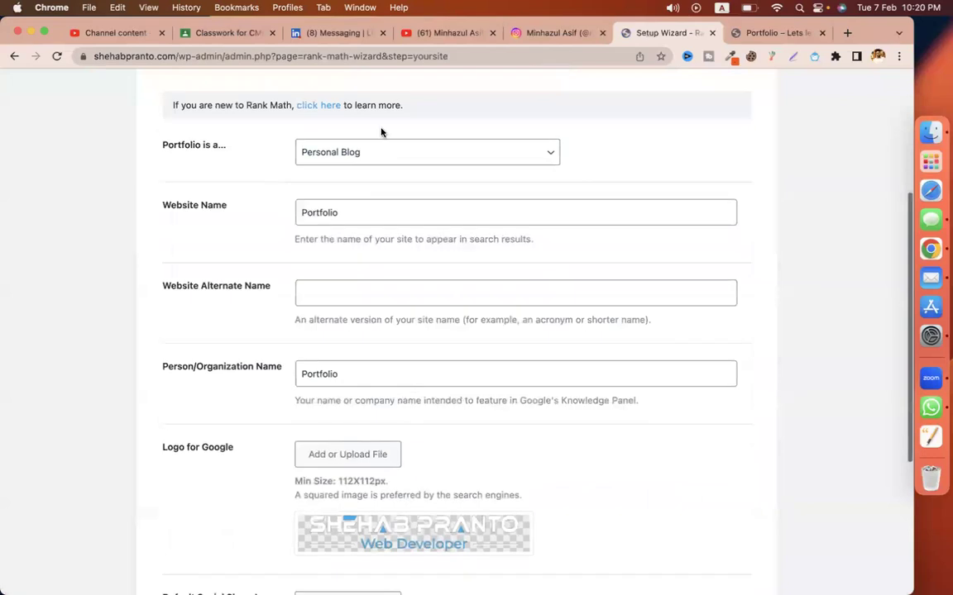
Step: Set the site type to Personal Portfolio and the website name to the owner's name from the site address
click(364, 150)
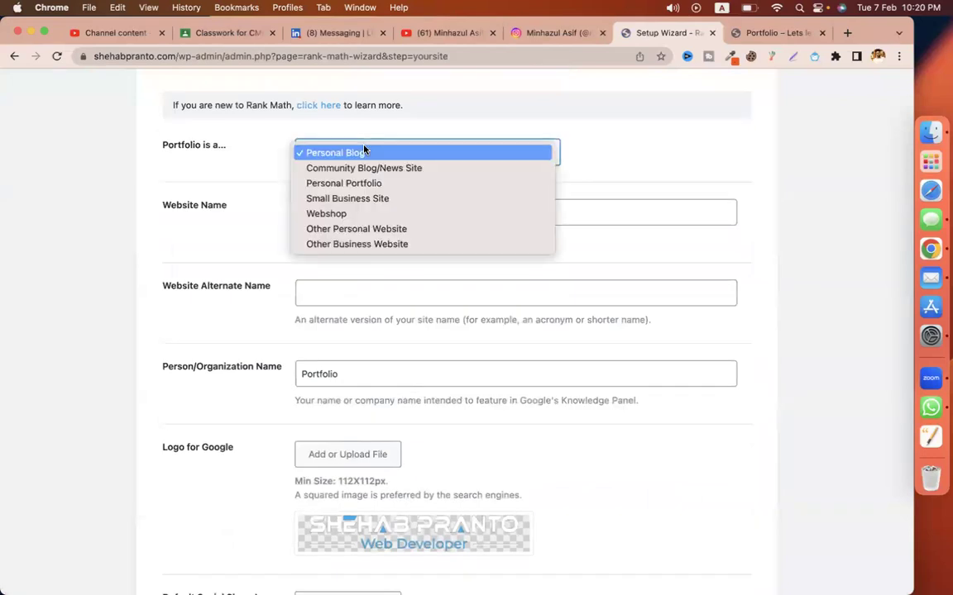
click(383, 183)
click(479, 212)
click(765, 32)
double_click(142, 56)
right_click(142, 56)
click(198, 162)
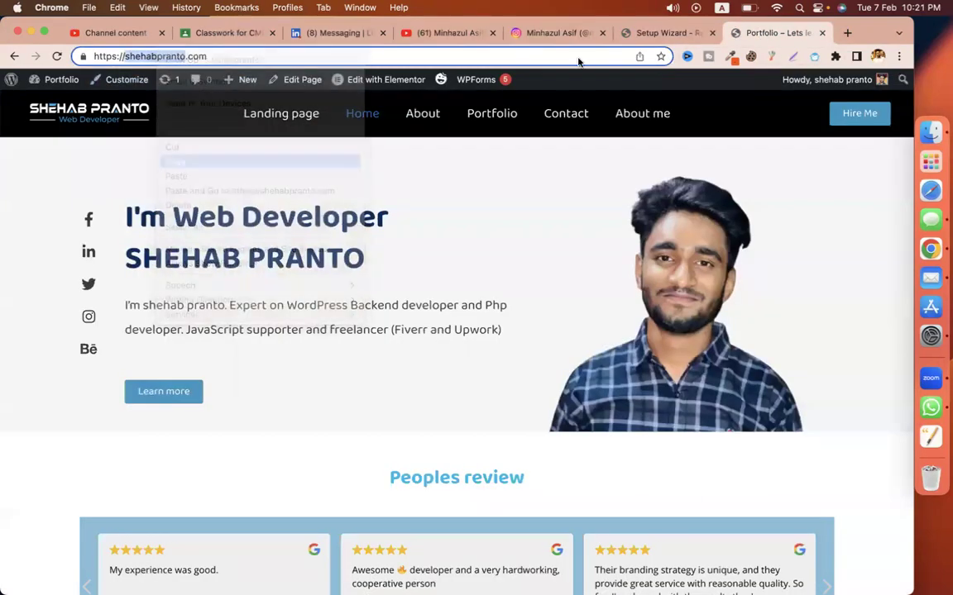
click(654, 33)
key(super+a)
key(super+v)
click(330, 212)
click(382, 297)
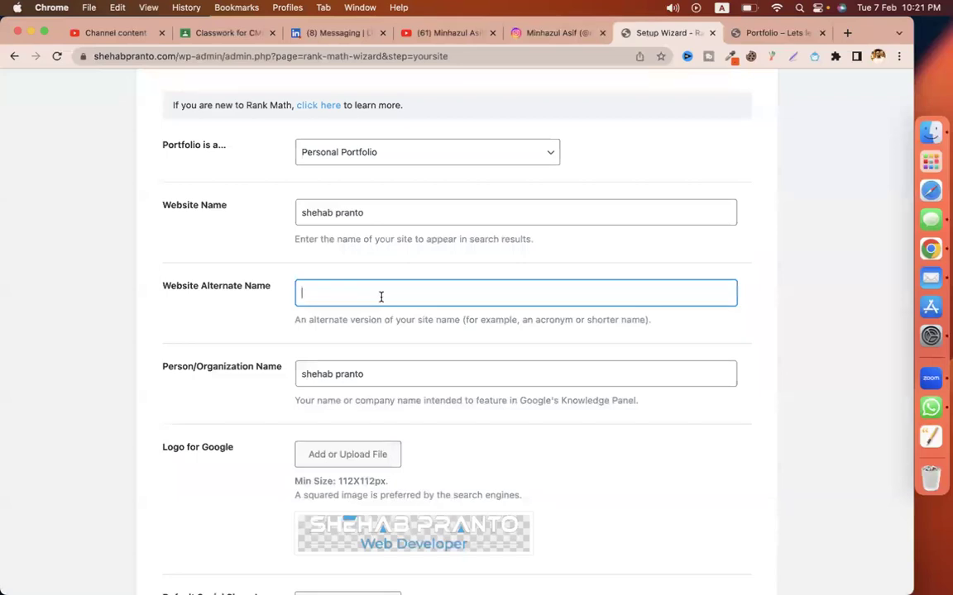
Step: Open codemanbd.com in a new browser tab
click(756, 33)
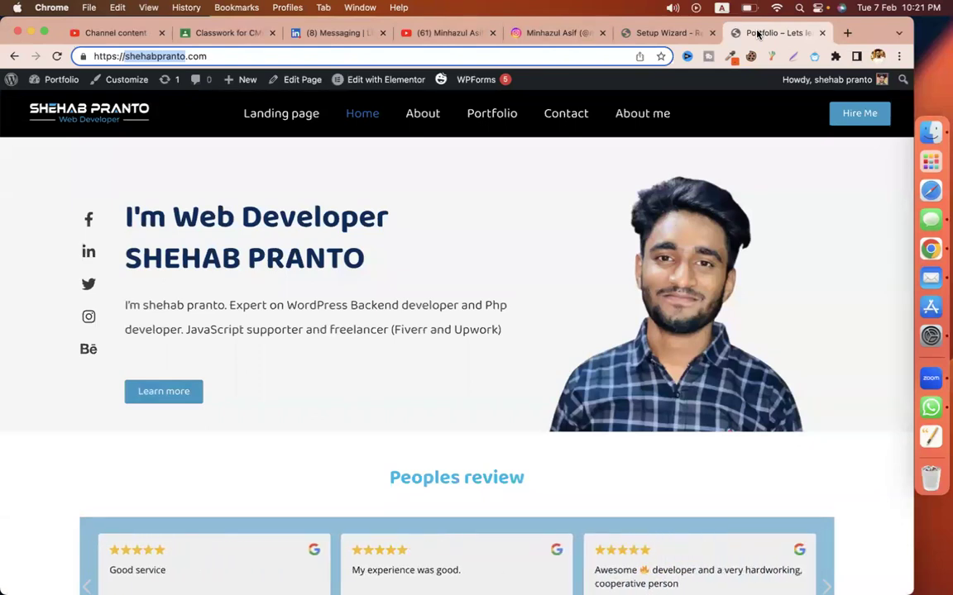
key(super+t)
text(cod)
key(Return)
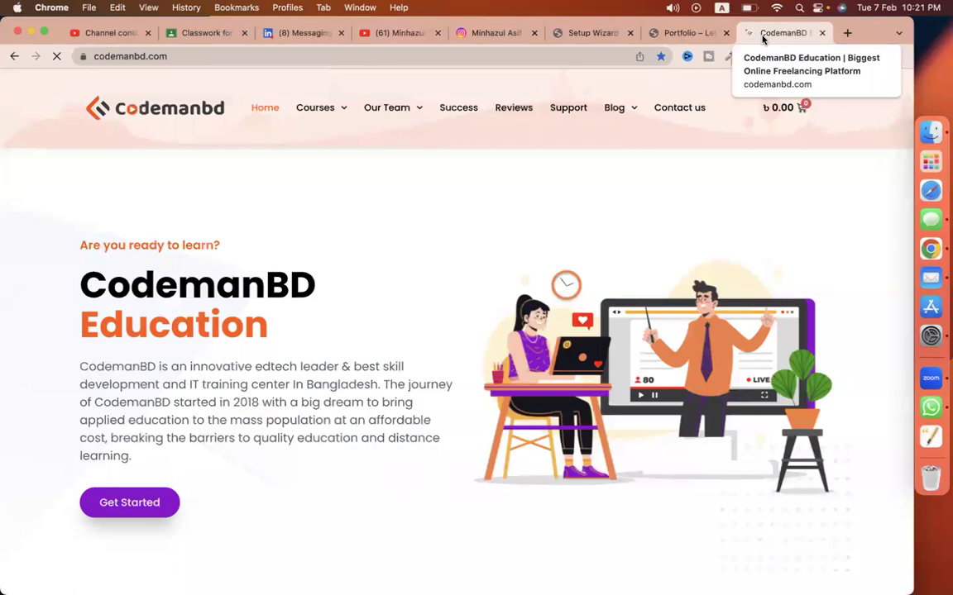
Step: Fill the alternate name 'Let's Learn Coding' in Rank Math's Your Site step
click(692, 34)
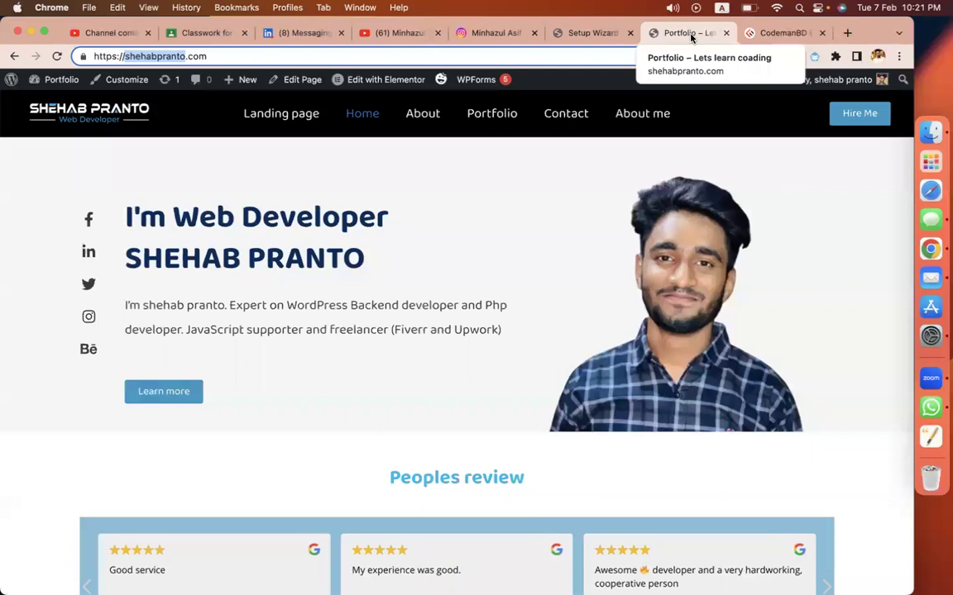
click(620, 34)
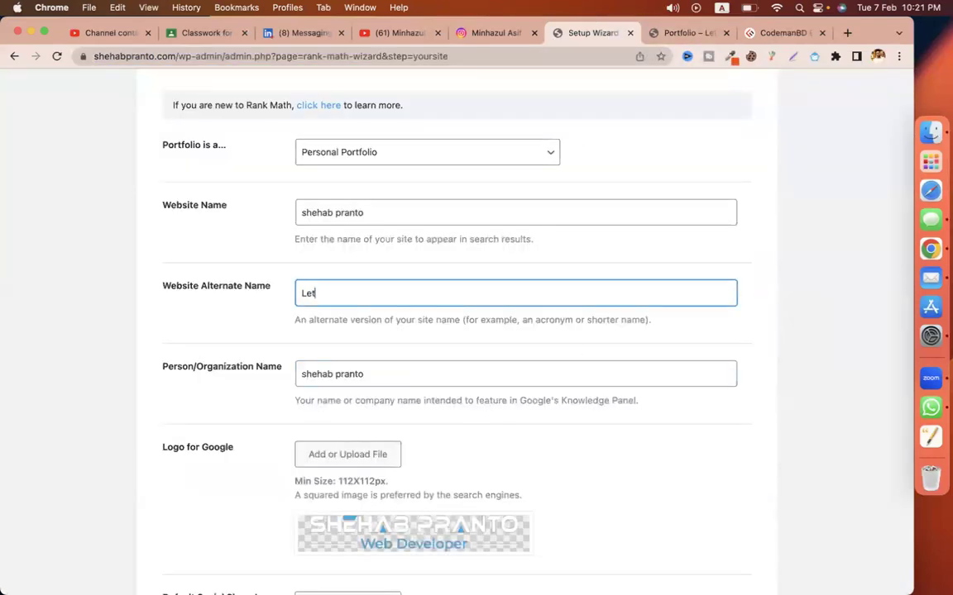
text(Coding)
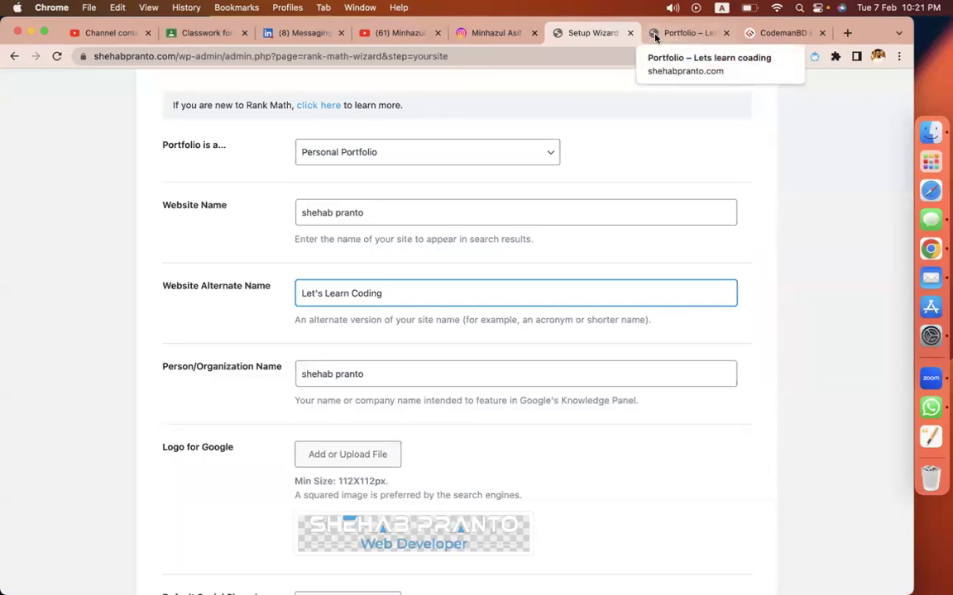
scroll(685, 163, up, 1)
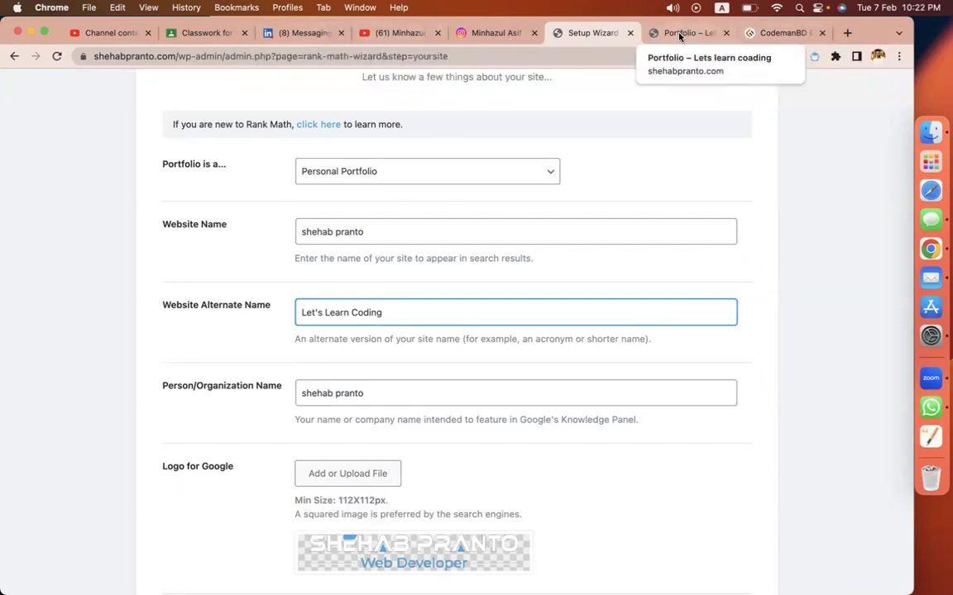
scroll(534, 520, down, 5)
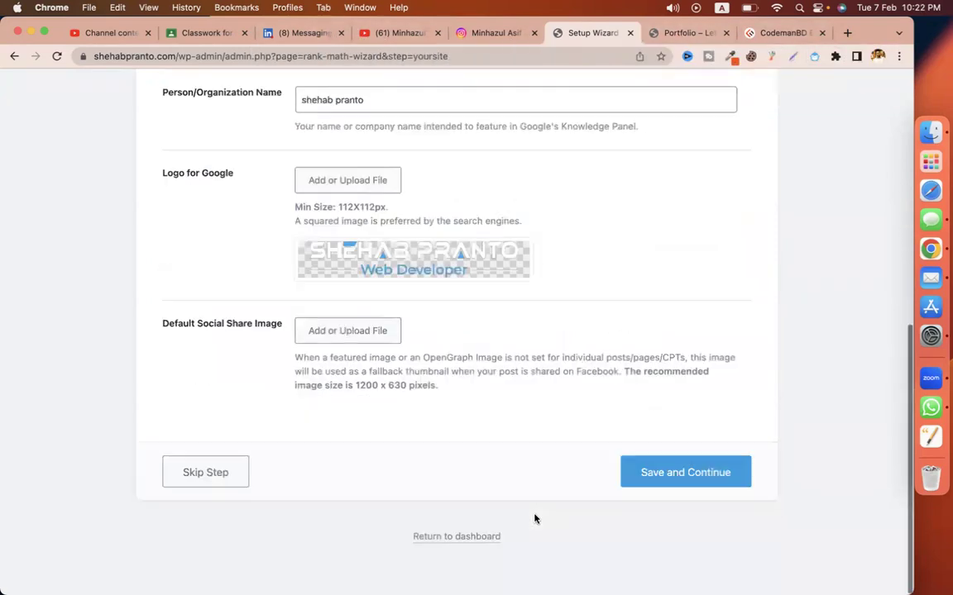
scroll(390, 321, up, 5)
scroll(491, 380, down, 5)
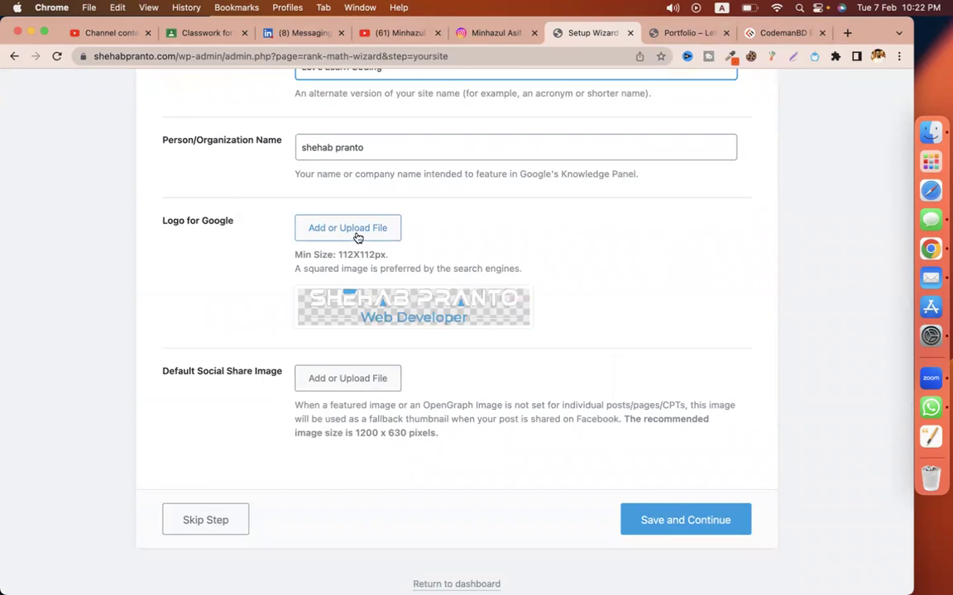
Step: Search Google for 'codemanbd' and view its image results
click(847, 33)
text(codemanbd)
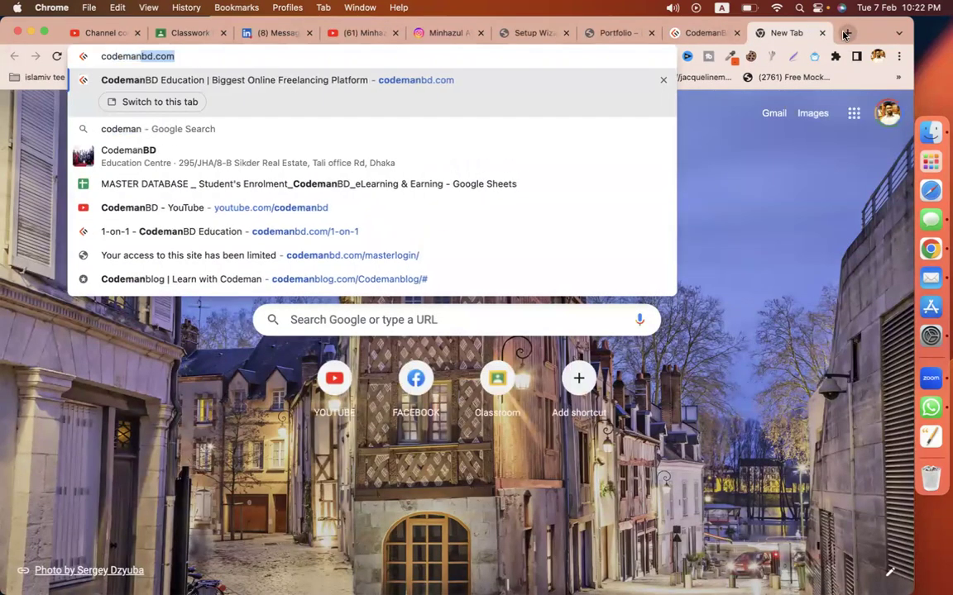
key(Return)
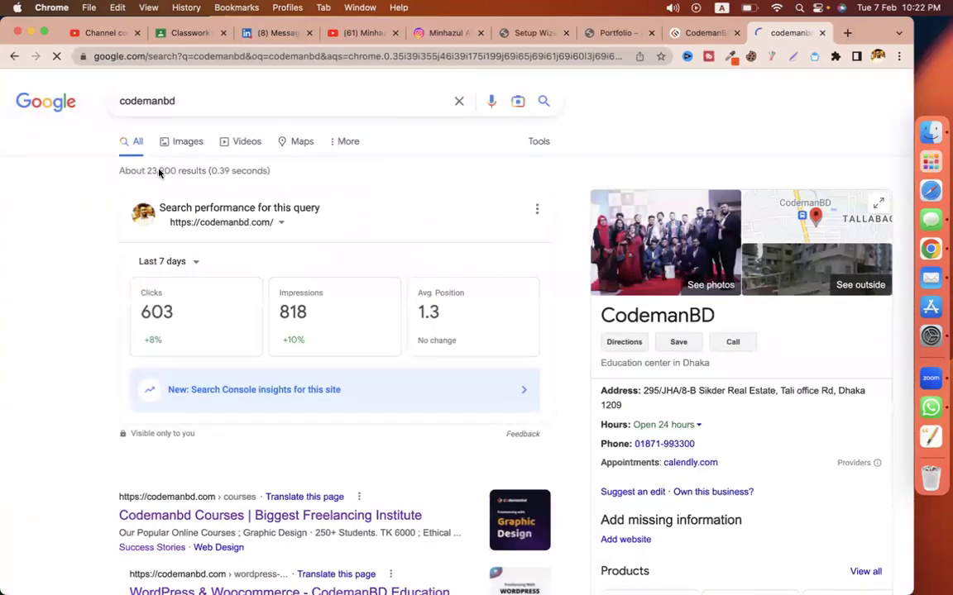
click(174, 145)
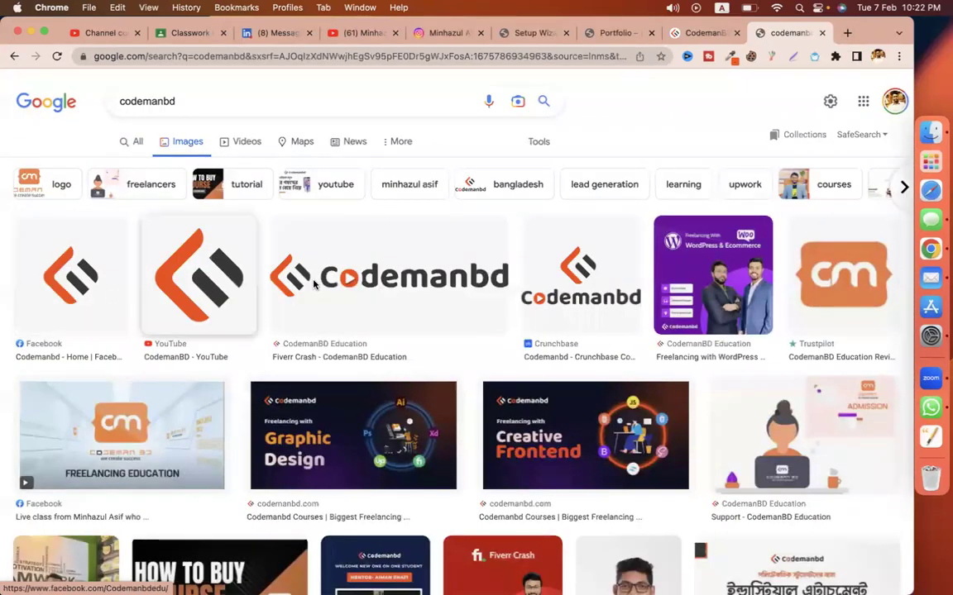
Step: Move through the open tabs to the CMBD-155 class's Classwork page in Classroom
click(616, 33)
click(533, 33)
mouse_move(372, 315)
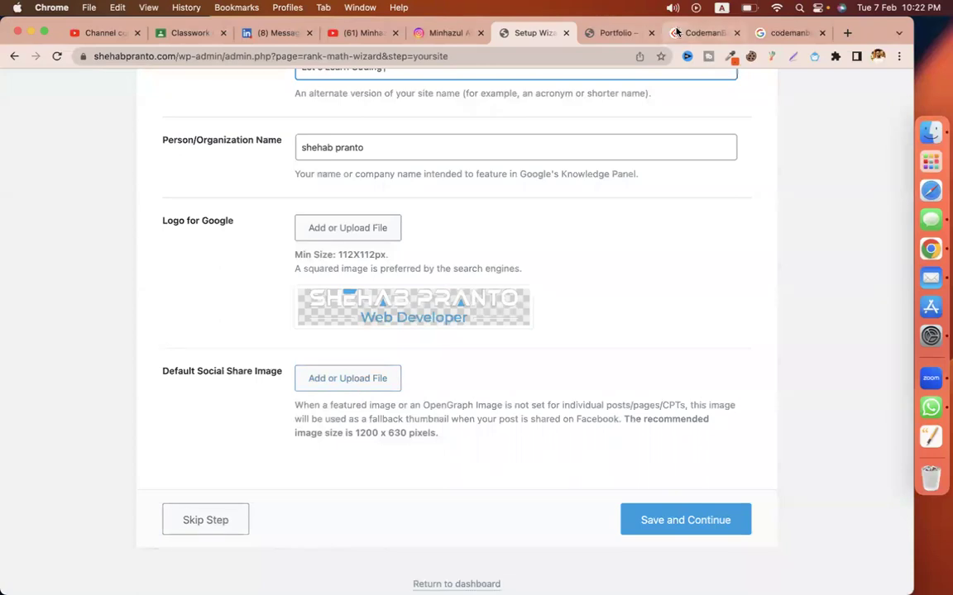
click(703, 34)
click(240, 57)
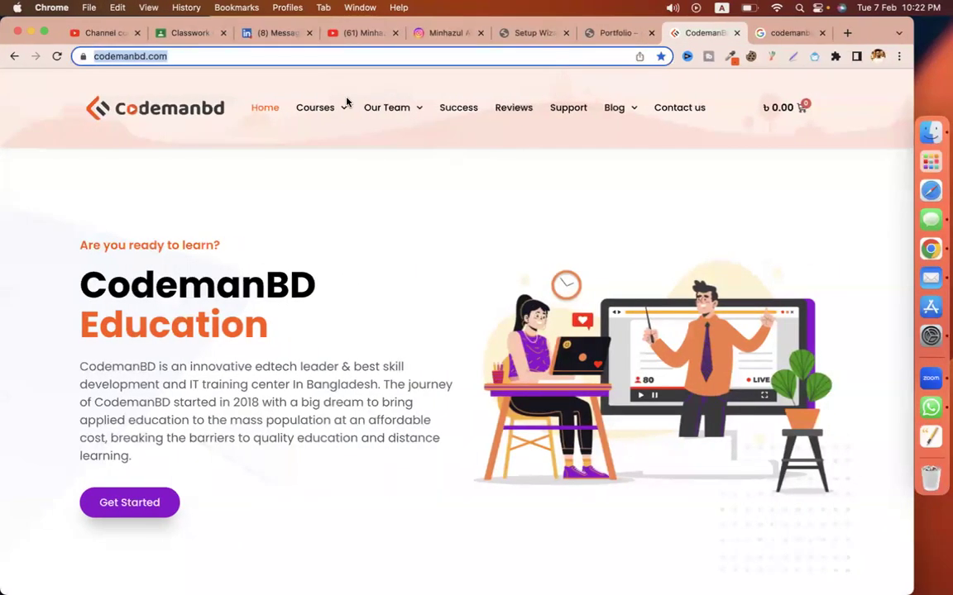
click(186, 33)
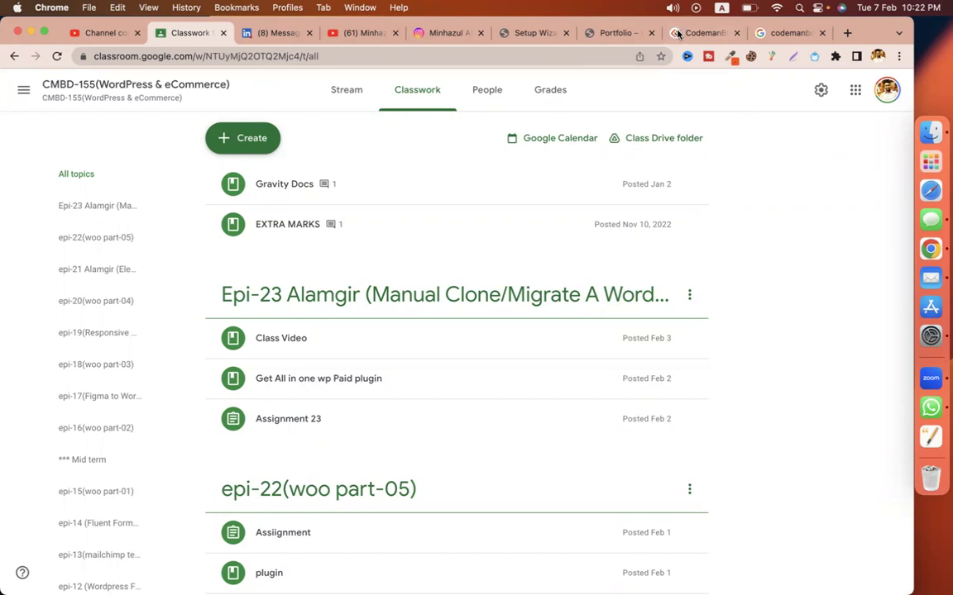
Step: Edit the EXTRA MARKS material and move the second student's entry onto its own line
click(689, 224)
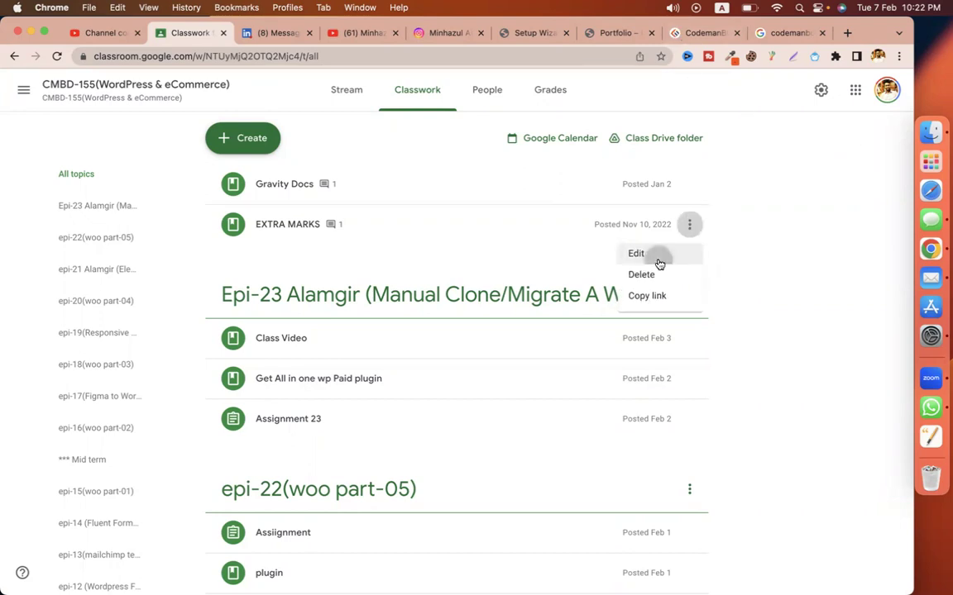
click(659, 256)
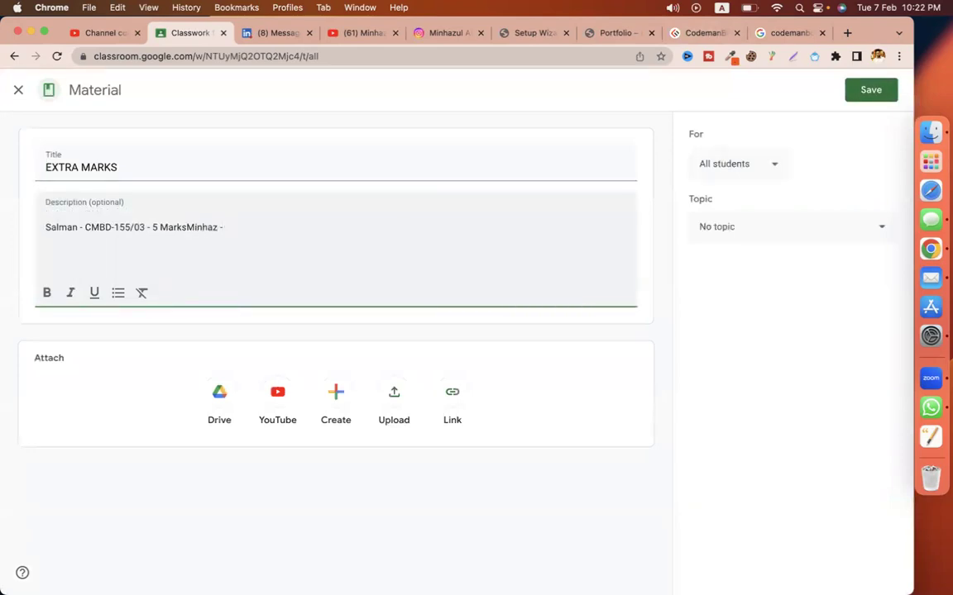
click(187, 227)
key(Return)
text(CMBD-15/15)
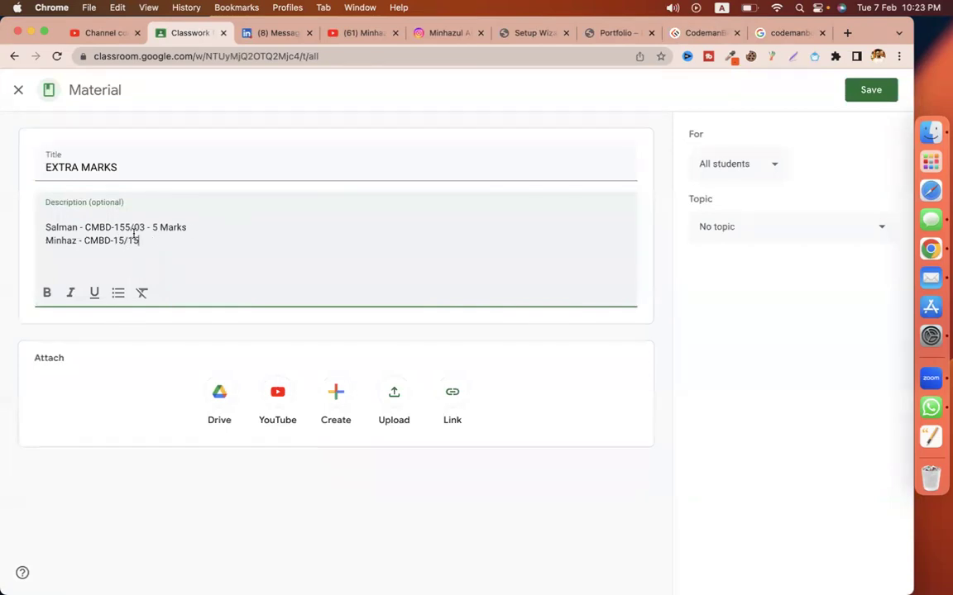
Step: Add ' 5 Marks' and a ' -' to the second entry, then save the material
drag(187, 227, 148, 227)
key(Down)
key(super+v)
click(141, 240)
text(-)
click(871, 90)
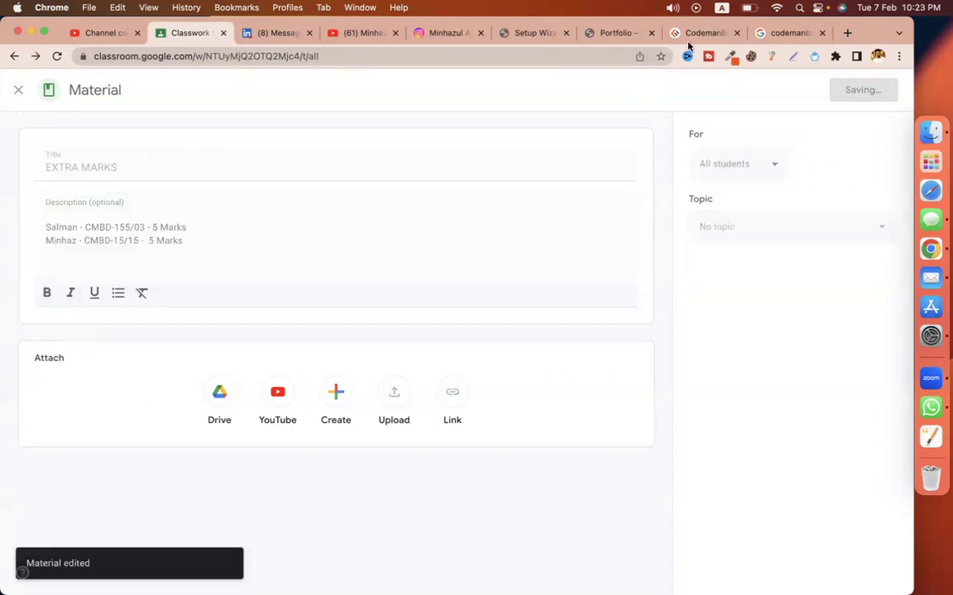
click(698, 33)
Step: Copy the codemanbd.com address and paste it into a new Facebook post
right_click(224, 56)
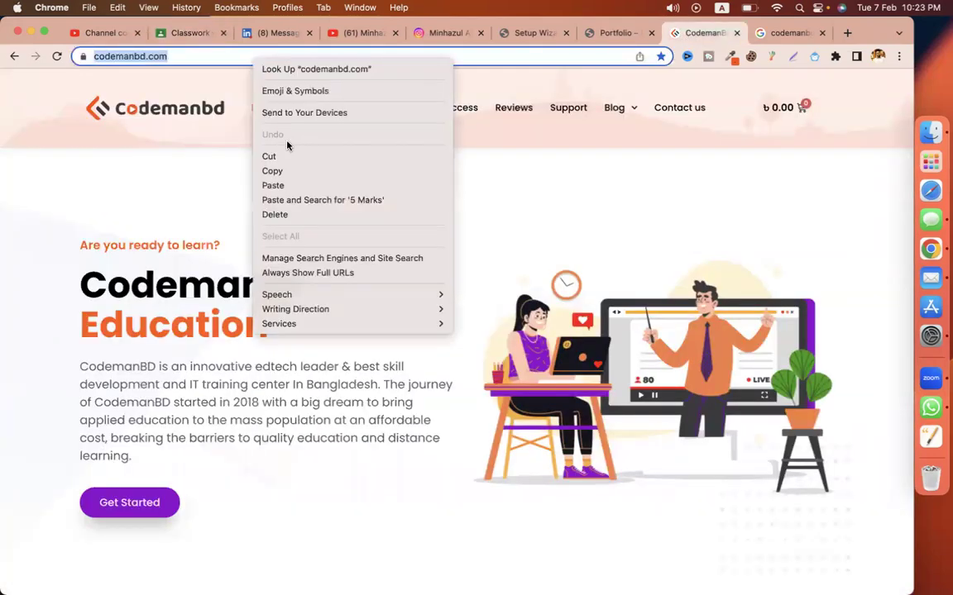
click(286, 171)
key(ctrl+Right)
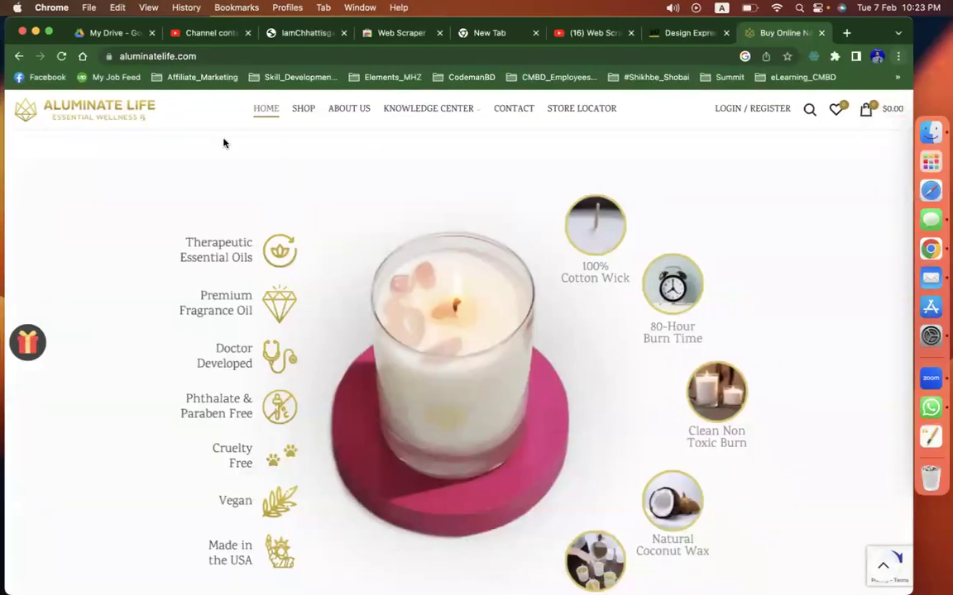
key(ctrl+Right)
scroll(422, 164, up, 10)
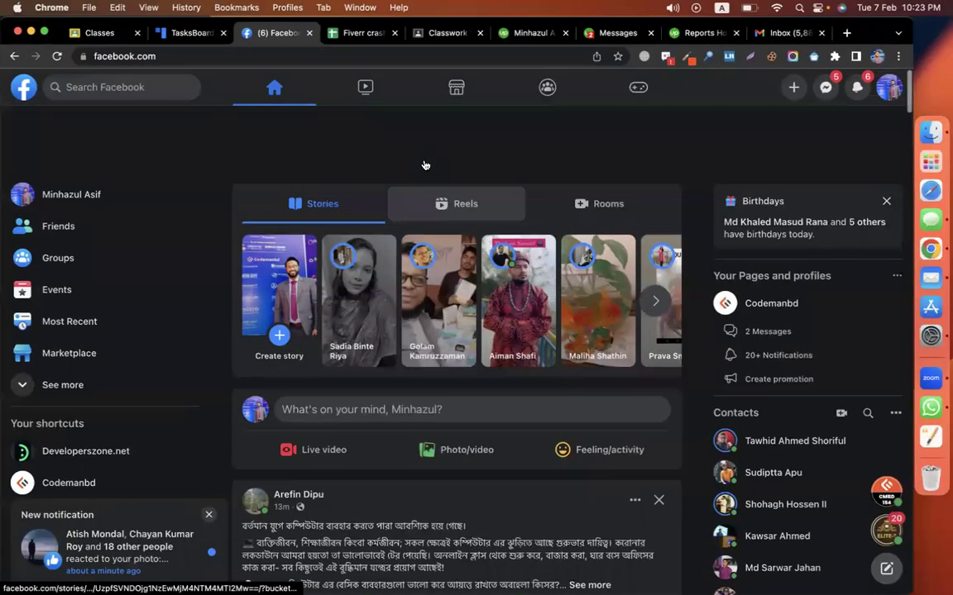
click(425, 337)
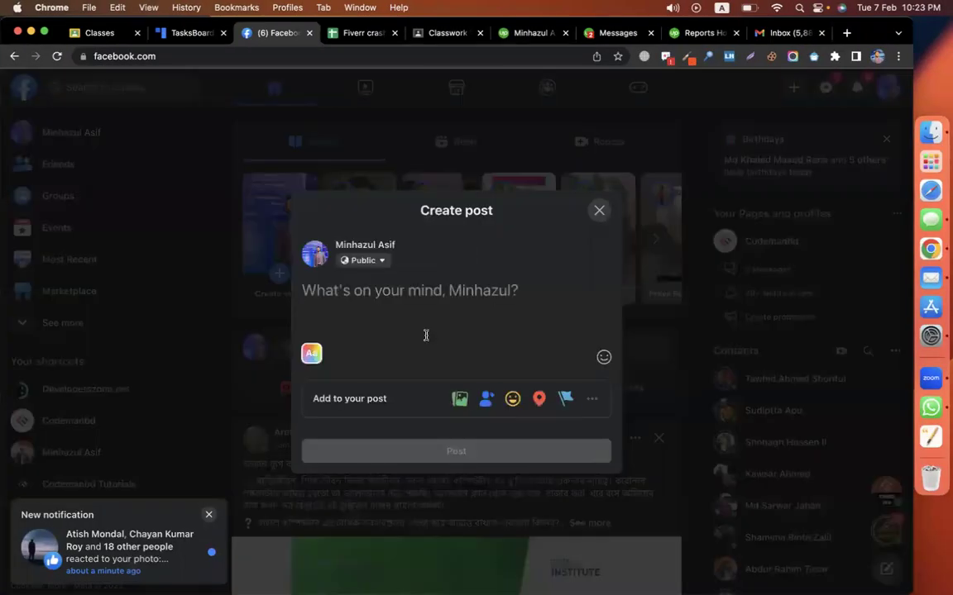
key(super+v)
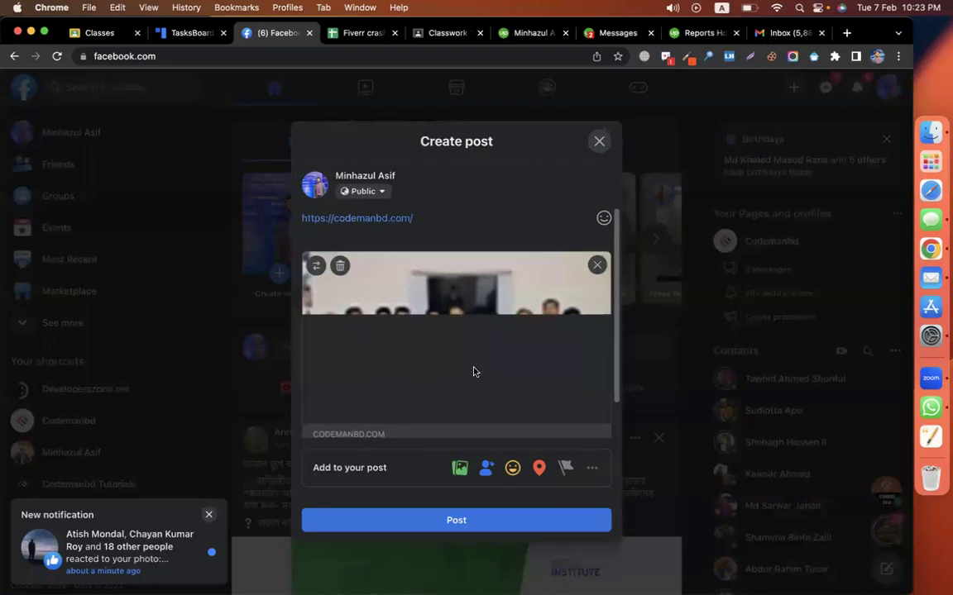
Step: Return to the Rank Math setup wizard tab in the browser
scroll(494, 380, down, 2)
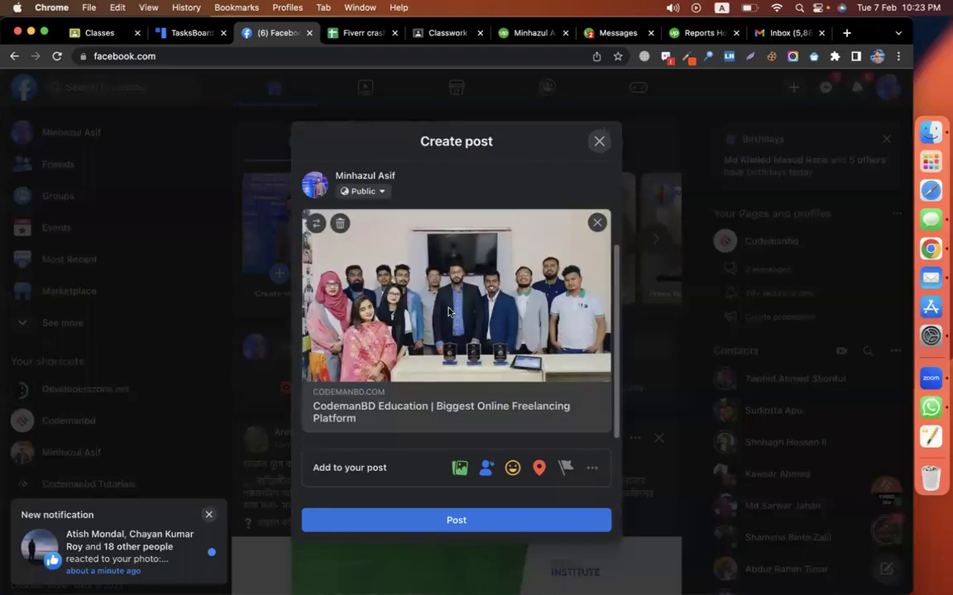
key(ctrl+Right)
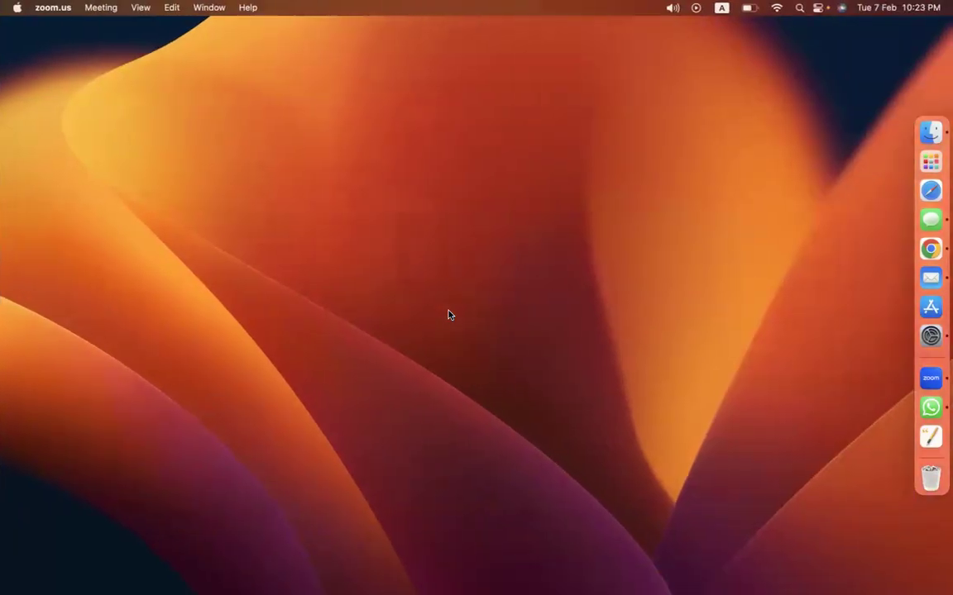
key(ctrl+Right)
key(ctrl+Right)
click(587, 55)
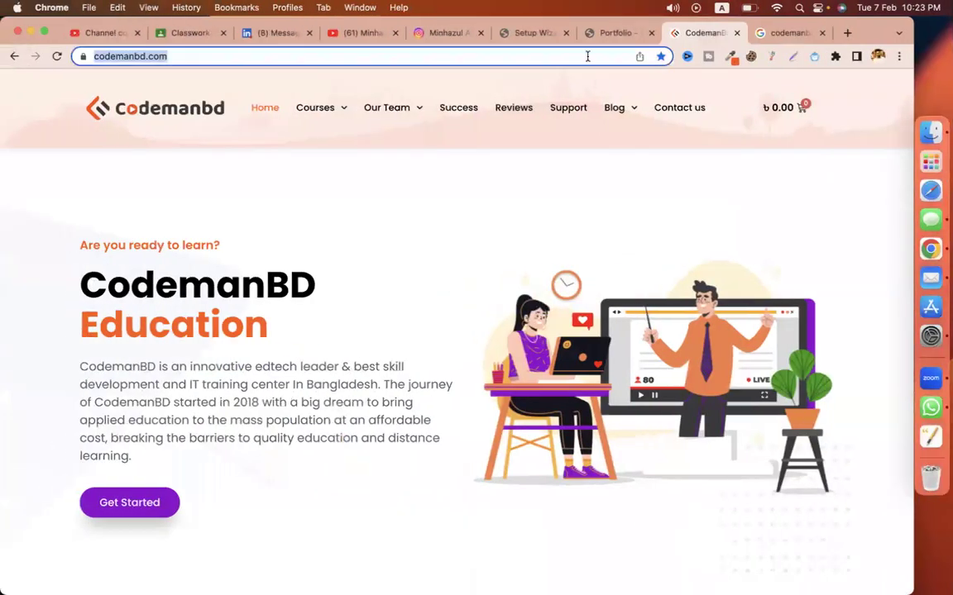
click(611, 33)
click(529, 33)
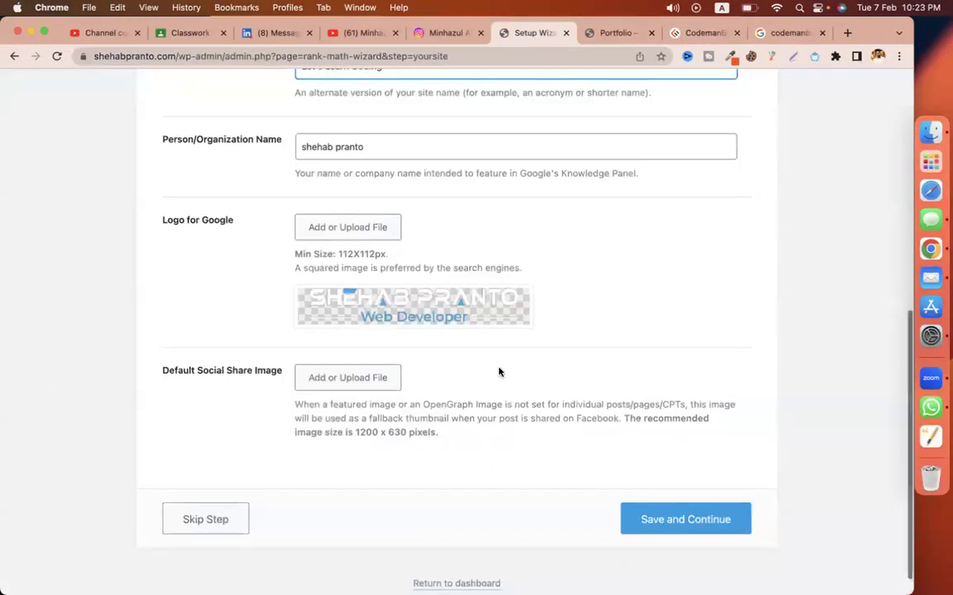
Step: Choose the portrait photo from the media library as the Default Social Share Image
scroll(413, 347, down, 1)
click(349, 355)
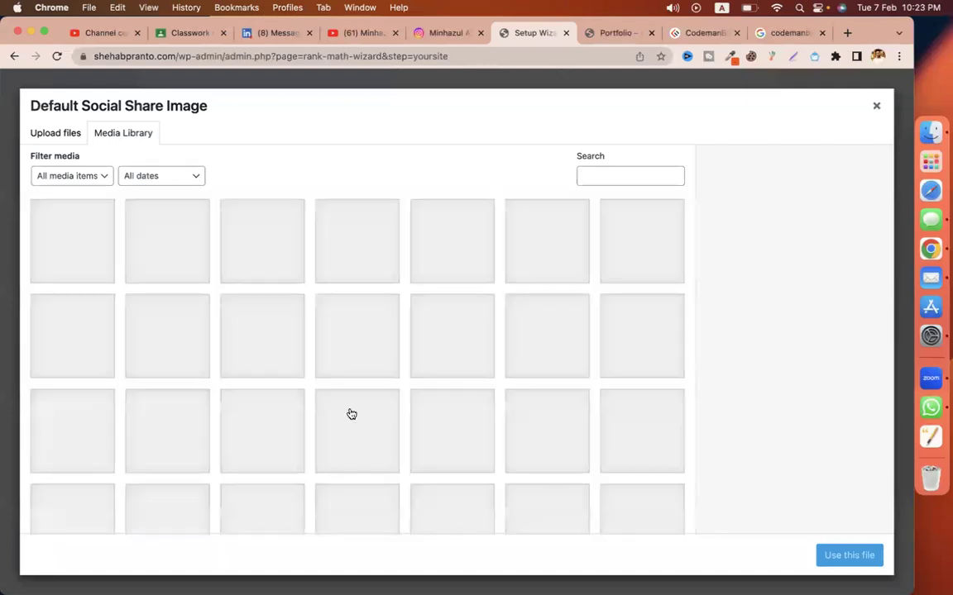
scroll(327, 459, down, 5)
scroll(328, 459, up, 5)
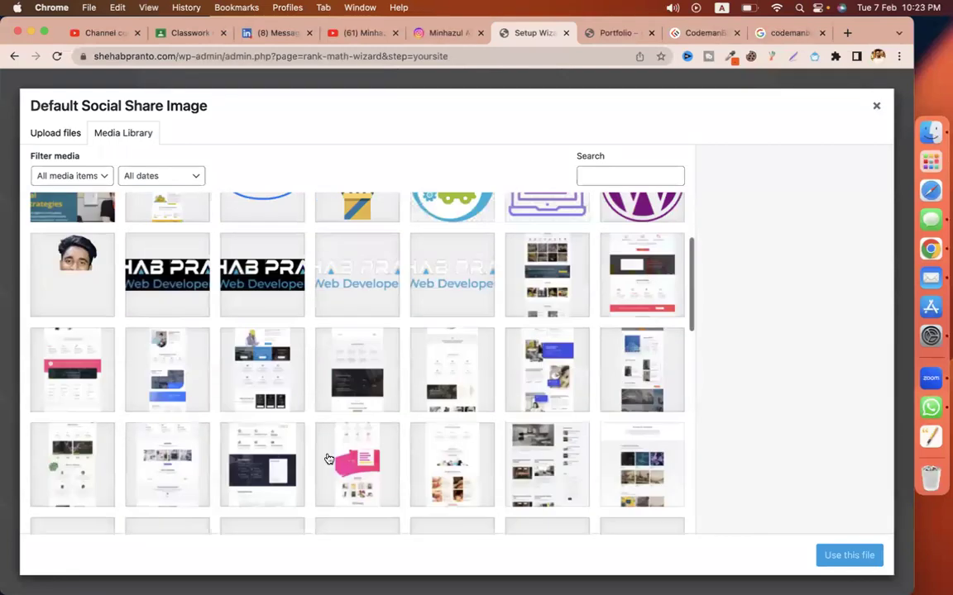
click(72, 347)
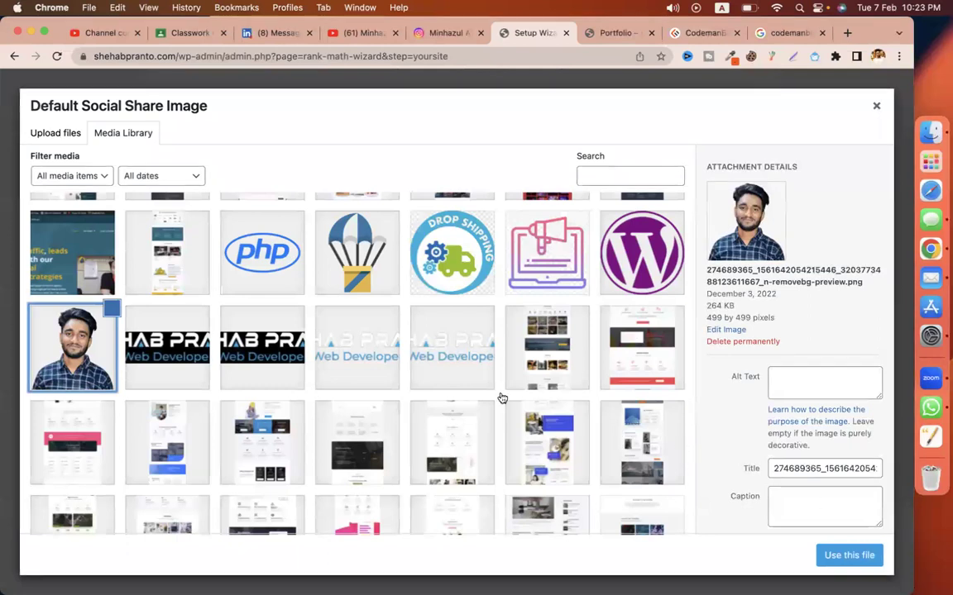
scroll(501, 396, down, 10)
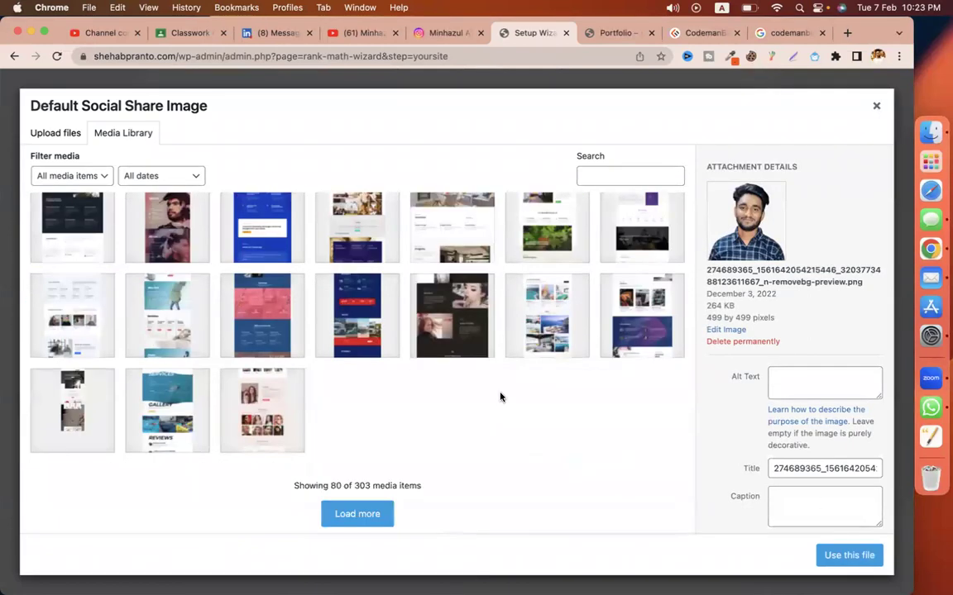
click(849, 555)
Step: Save and Continue past the Your Site and Analytics steps to reach 'Your site is ready!'
scroll(567, 384, down, 5)
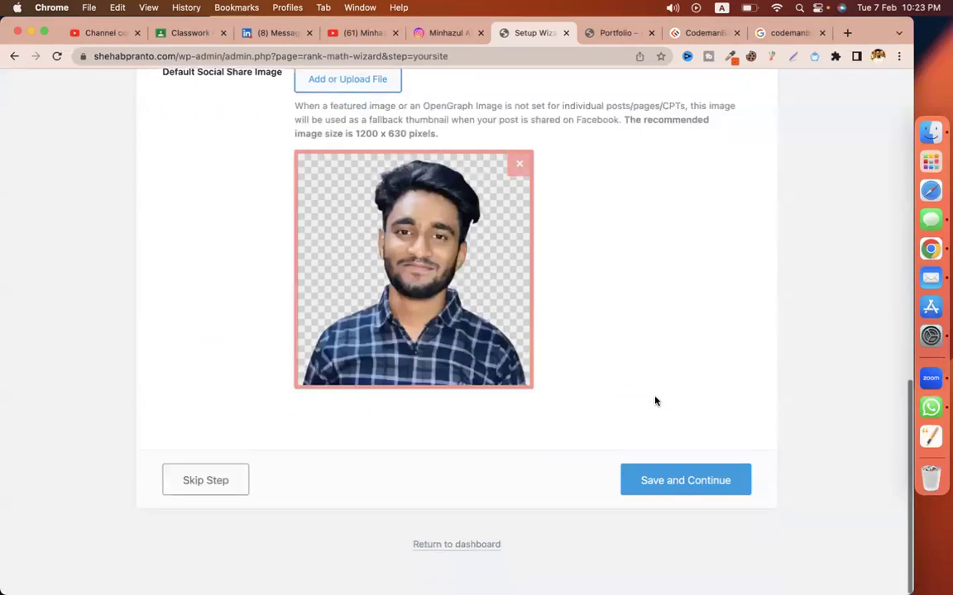
click(746, 495)
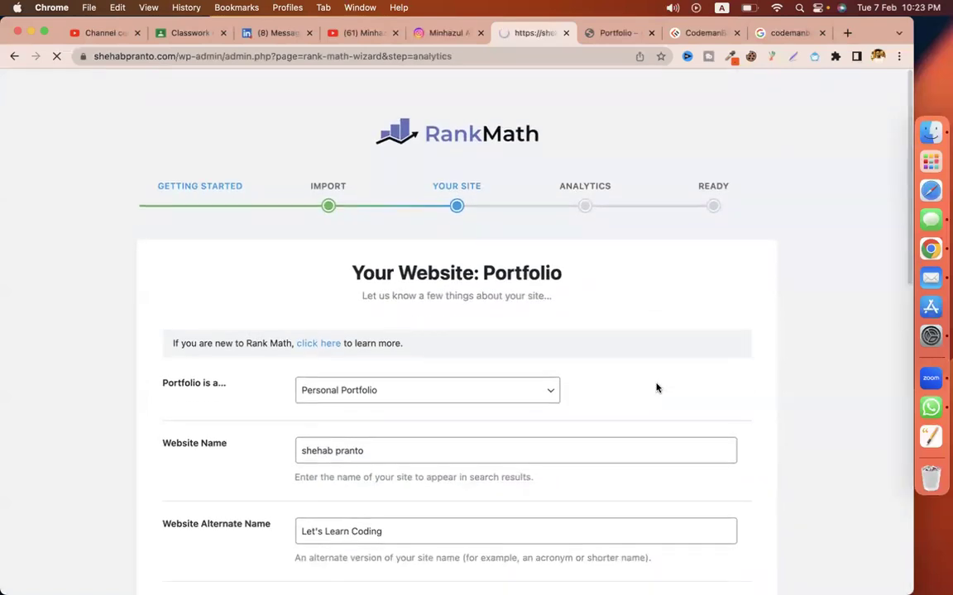
scroll(689, 389, down, 3)
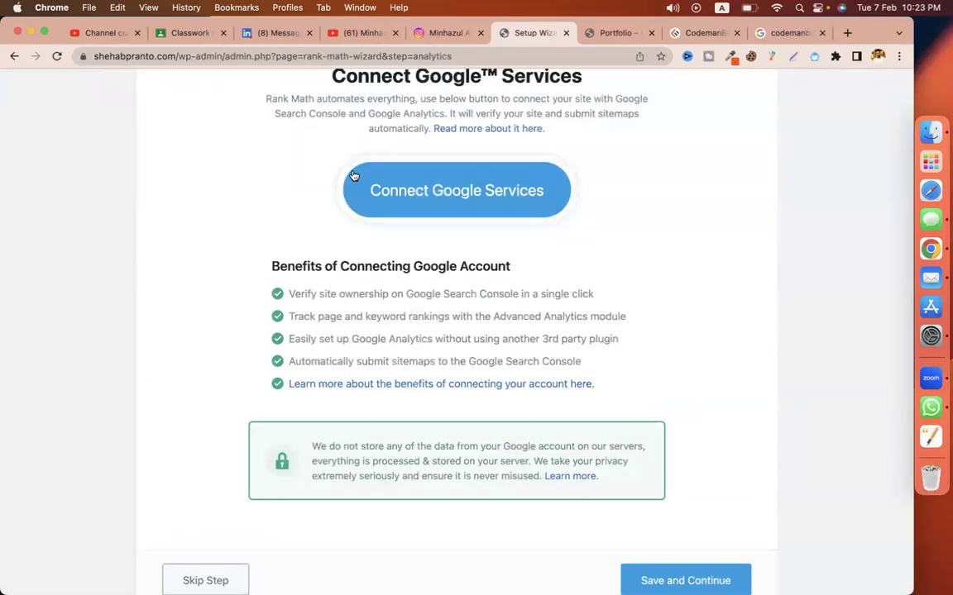
scroll(653, 380, down, 2)
click(733, 485)
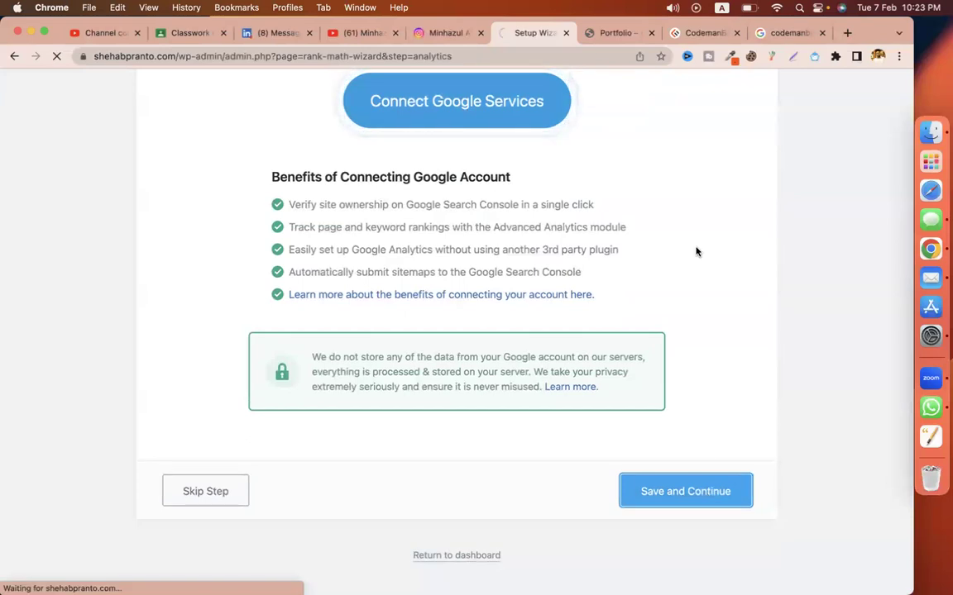
scroll(601, 445, down, 1)
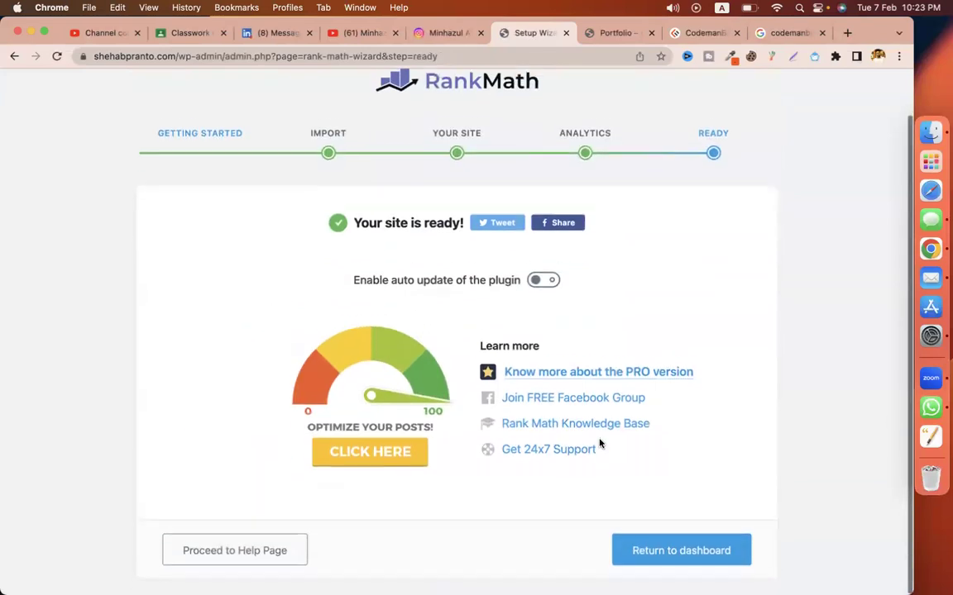
Step: Leave the wizard for the dashboard and edit the Home page from Pages > All Pages
click(680, 548)
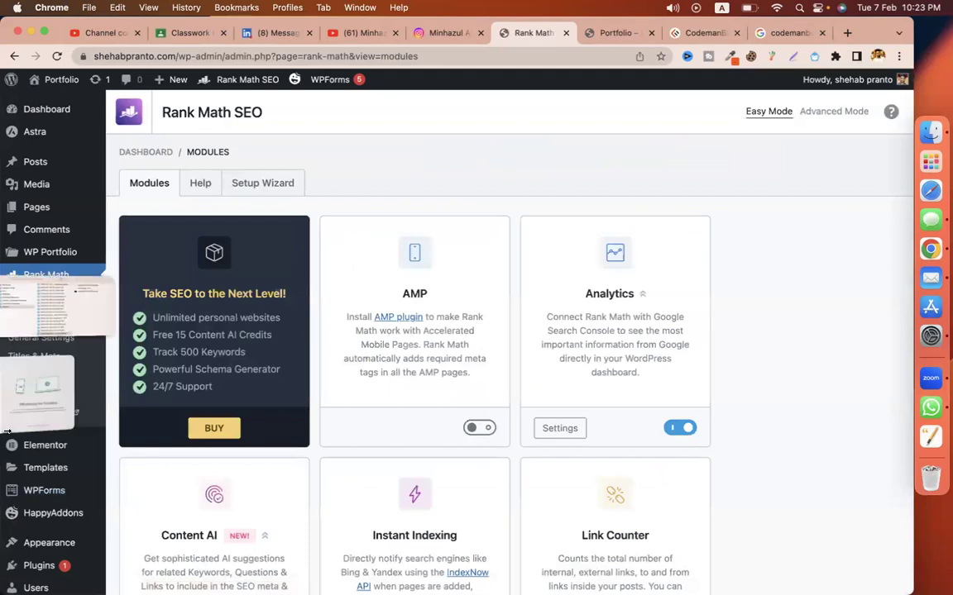
scroll(281, 355, down, 3)
scroll(315, 376, up, 3)
scroll(331, 398, down, 1)
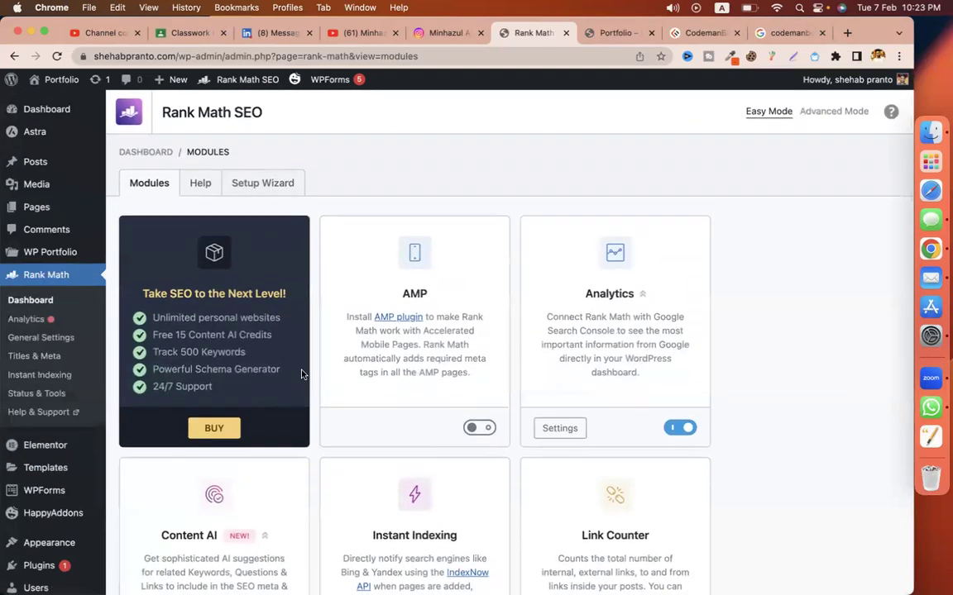
mouse_move(36, 207)
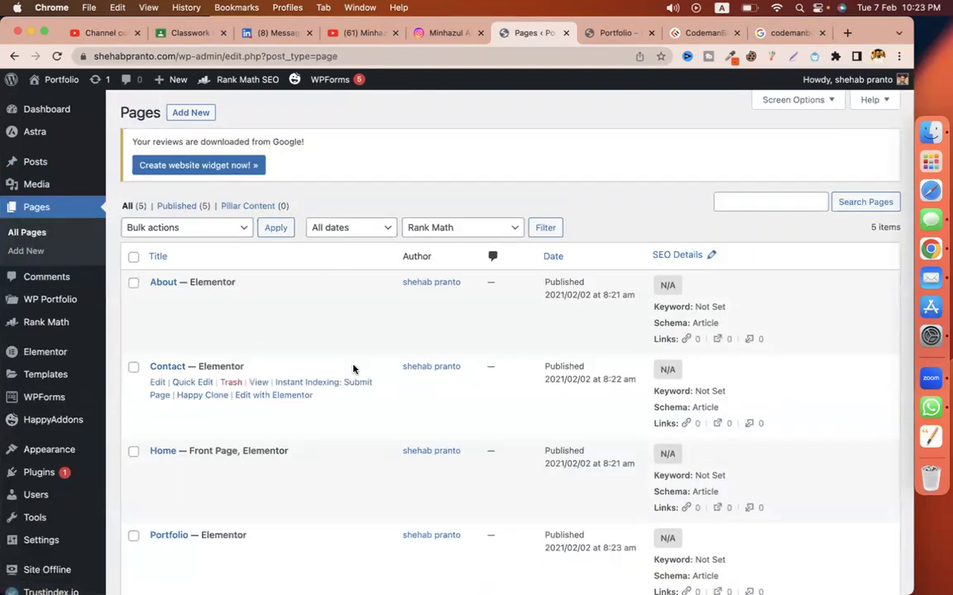
scroll(353, 369, down, 5)
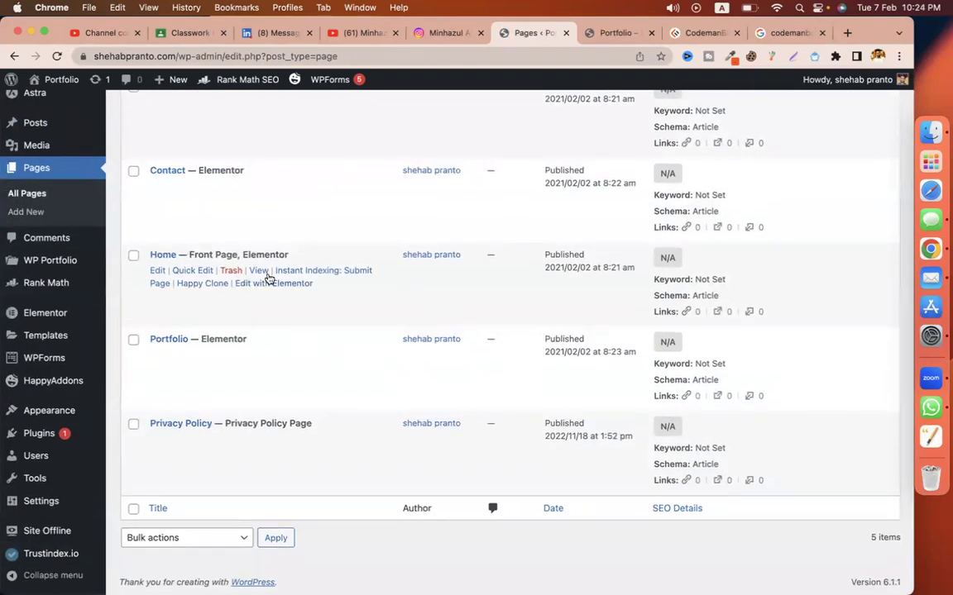
click(156, 273)
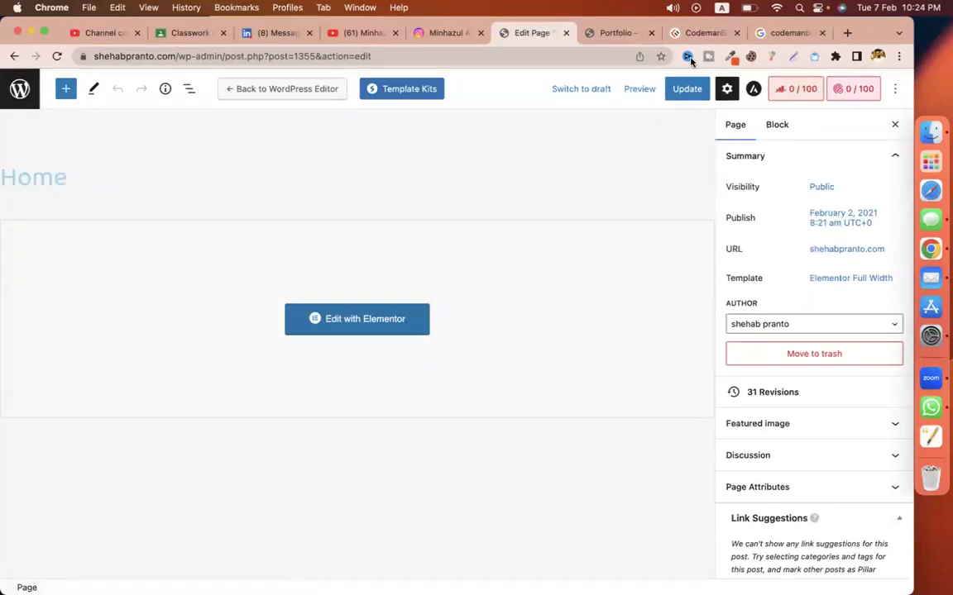
Step: Copy the live portfolio site's address and switch Google to its All results view
click(614, 33)
right_click(155, 61)
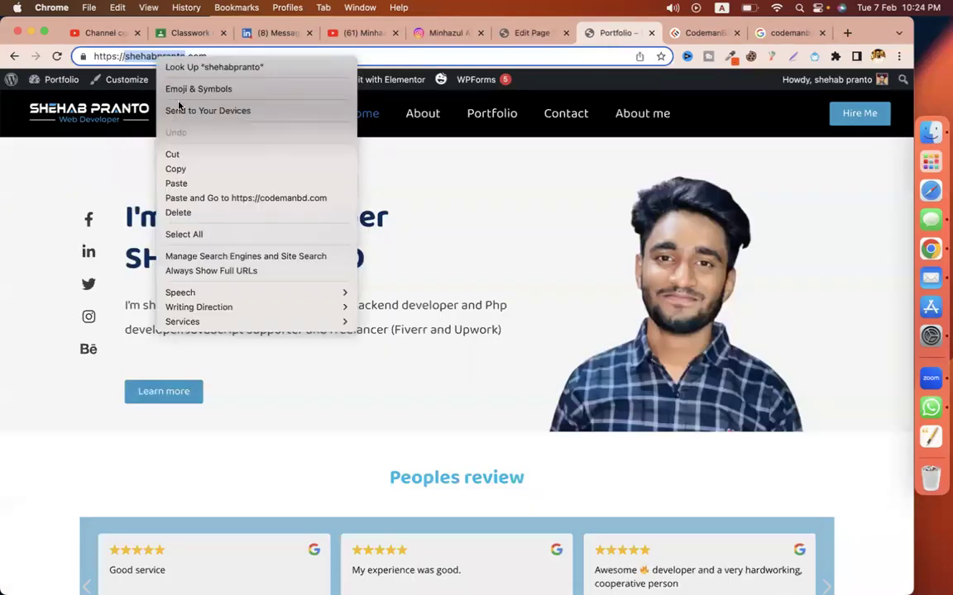
click(187, 167)
click(804, 31)
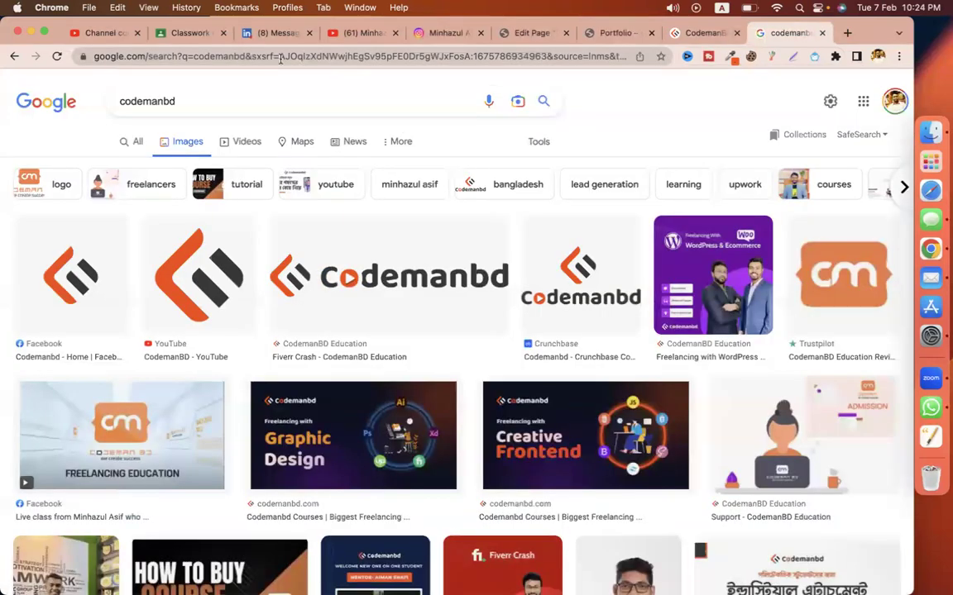
click(134, 142)
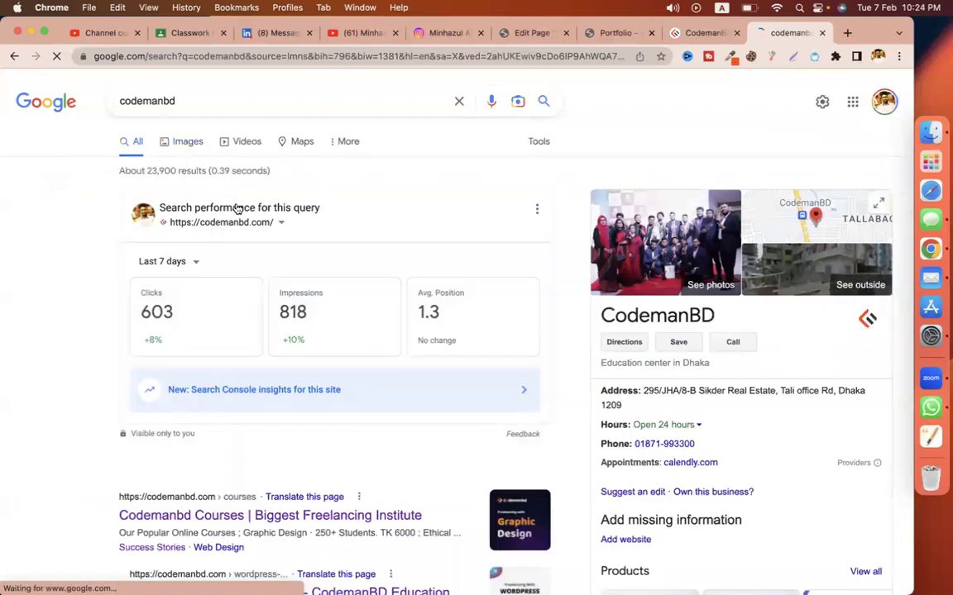
Step: Search Google for the site owner's full name, then return to the Home page editor
click(194, 95)
key(super+a)
key(super+v)
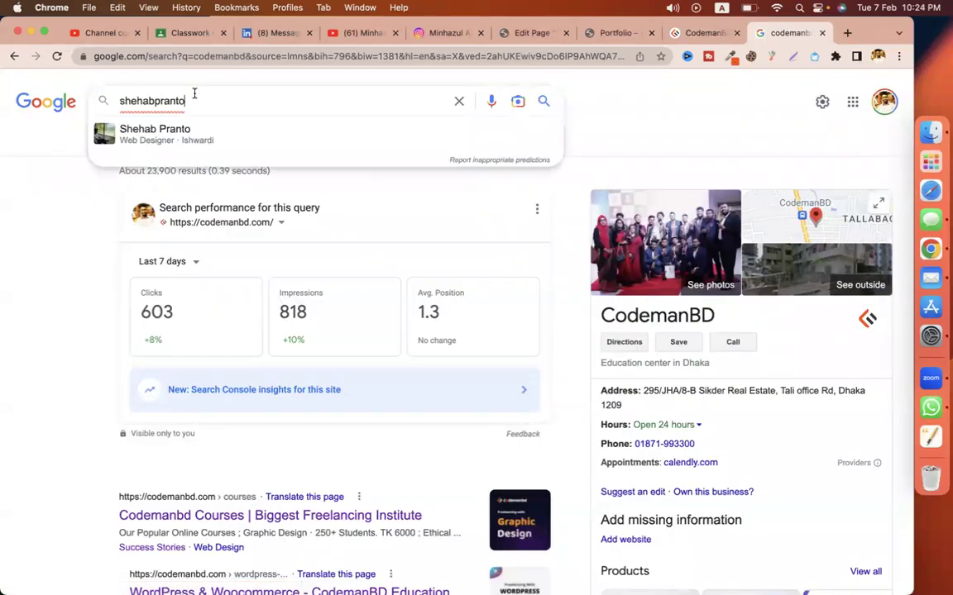
click(155, 100)
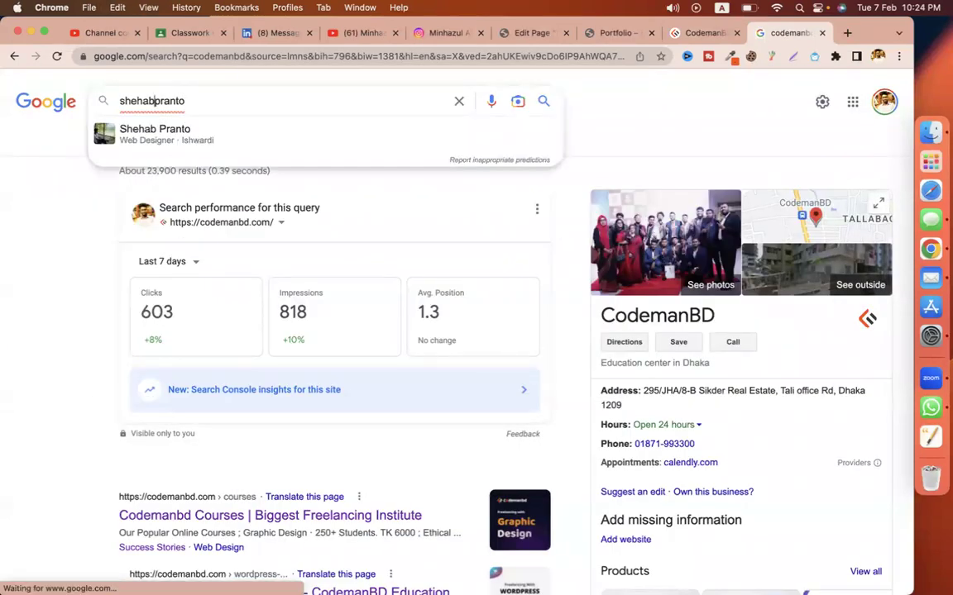
key(super+a)
key(Return)
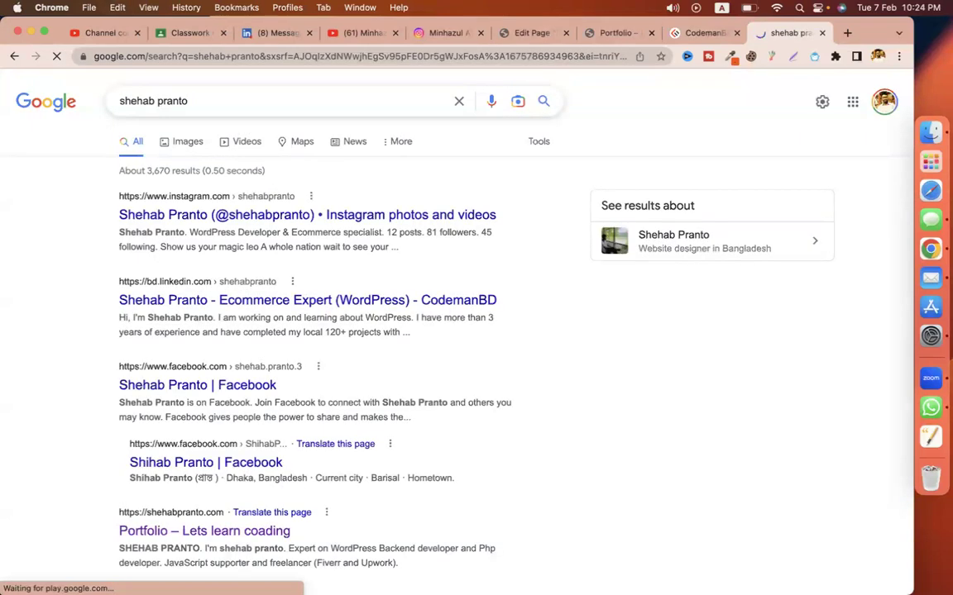
click(217, 101)
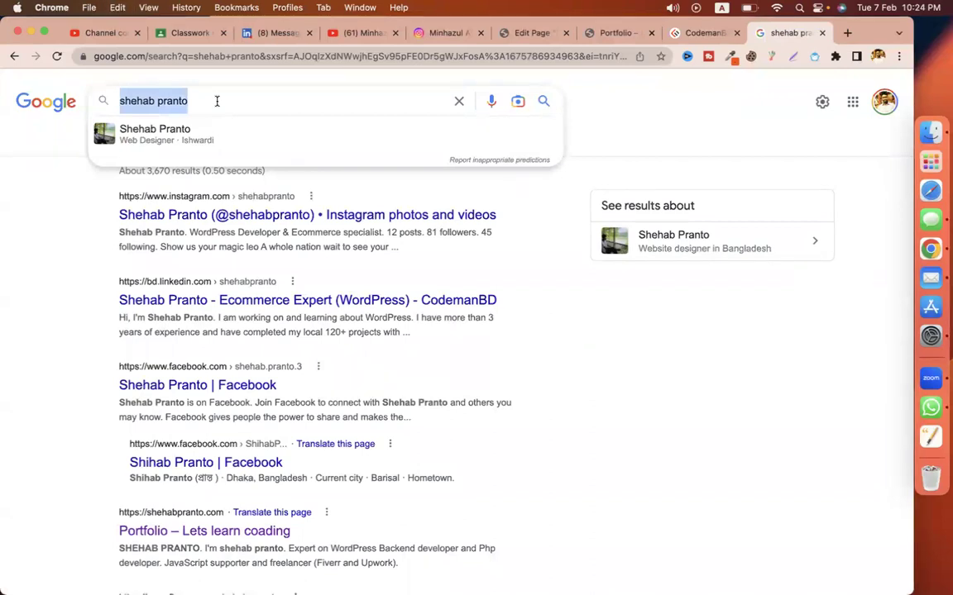
click(533, 33)
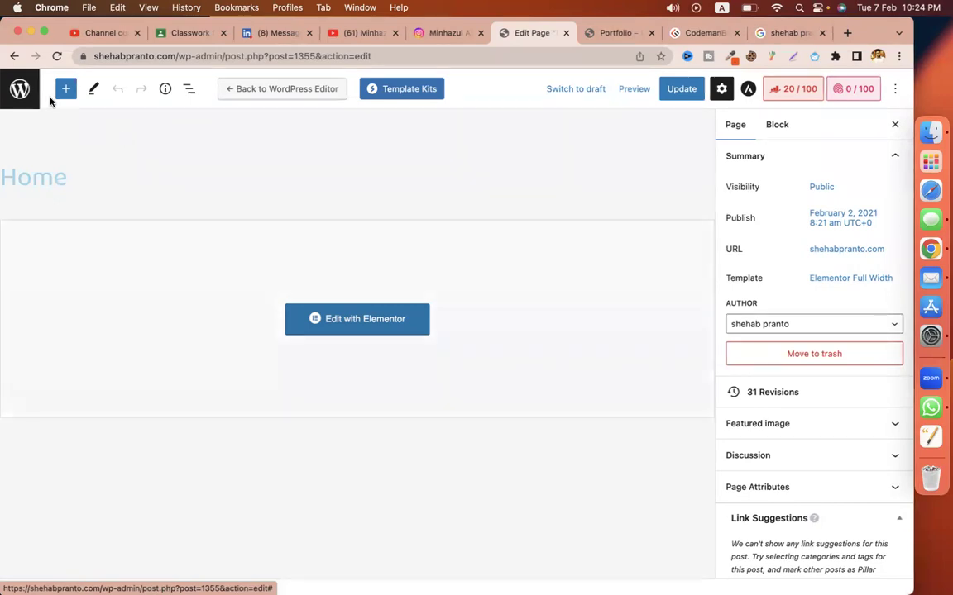
Step: Return to the WordPress admin and open Plugins > Add New
click(620, 33)
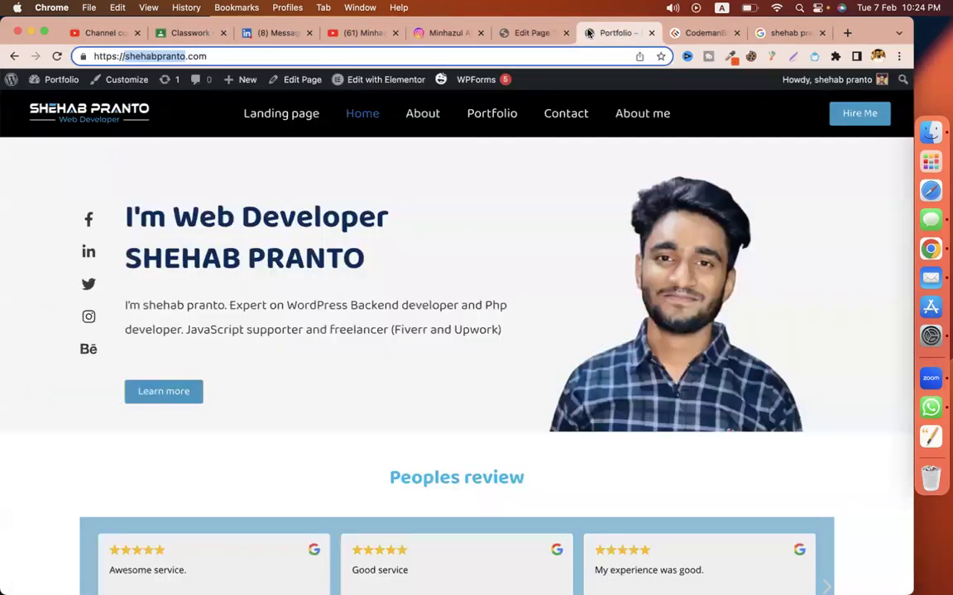
click(538, 33)
click(20, 88)
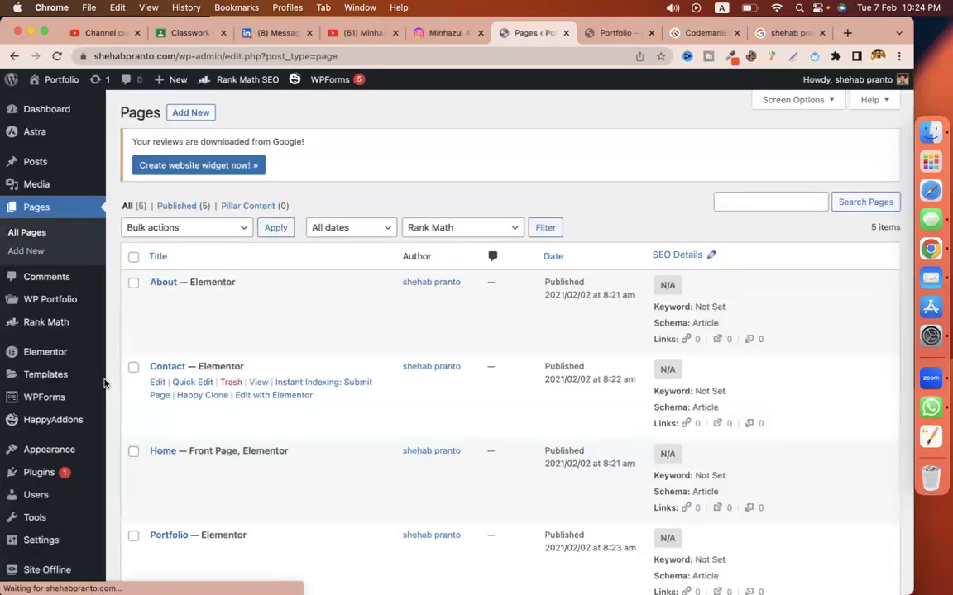
scroll(166, 372, down, 4)
mouse_move(46, 437)
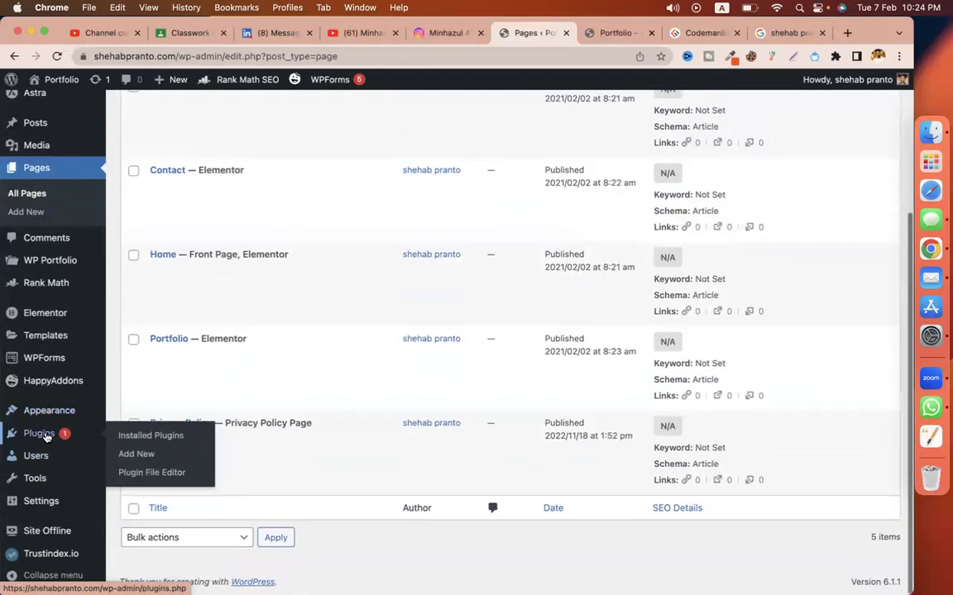
click(138, 460)
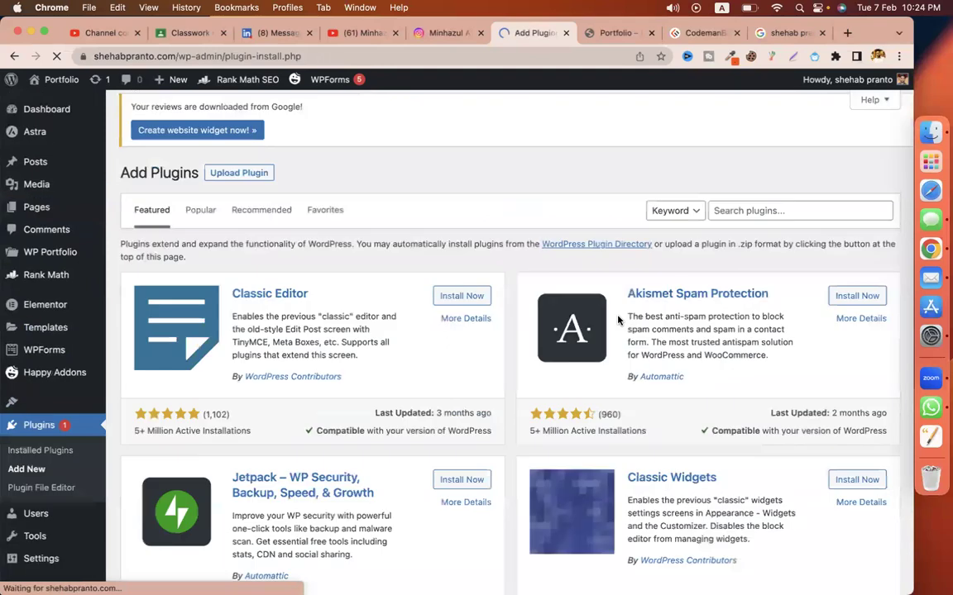
Step: Install and activate the Classic Editor plugin, then show the All Pages list
click(467, 298)
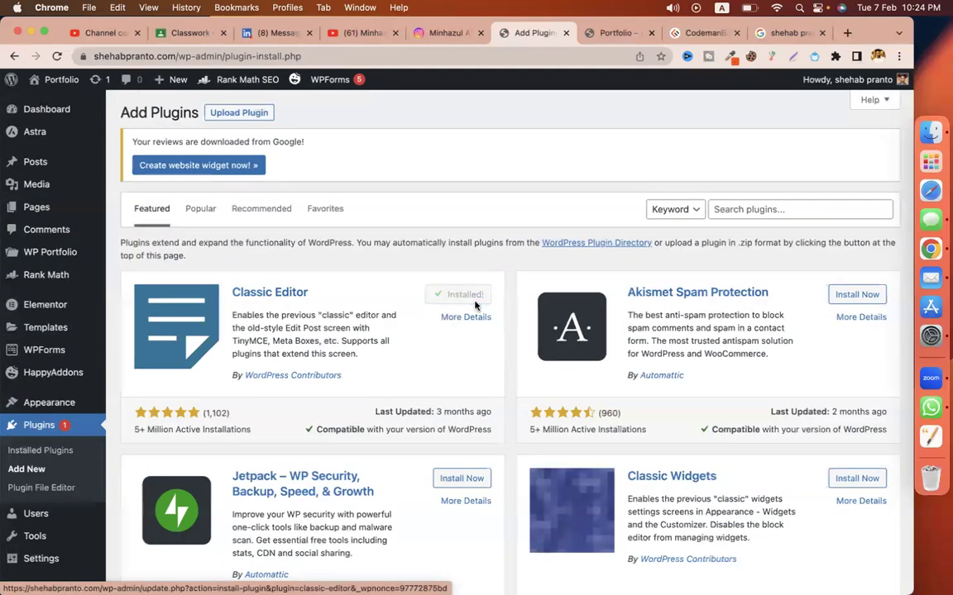
click(469, 296)
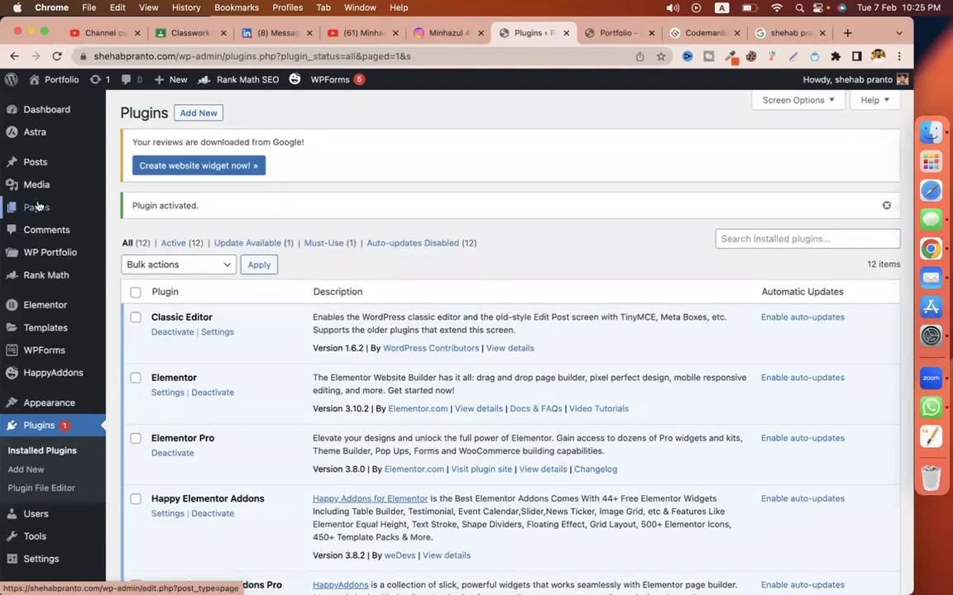
scroll(58, 364, down, 5)
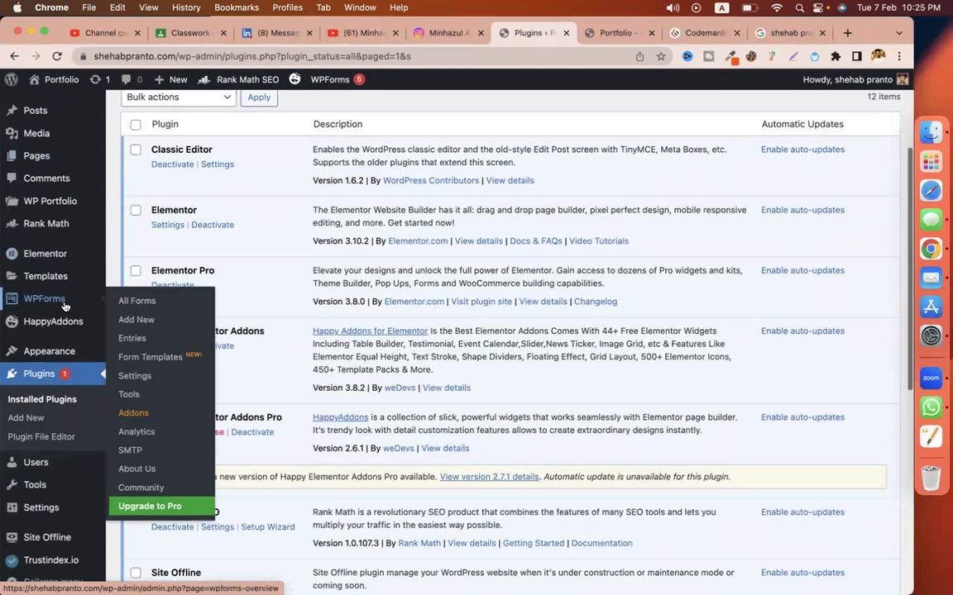
scroll(62, 276, up, 5)
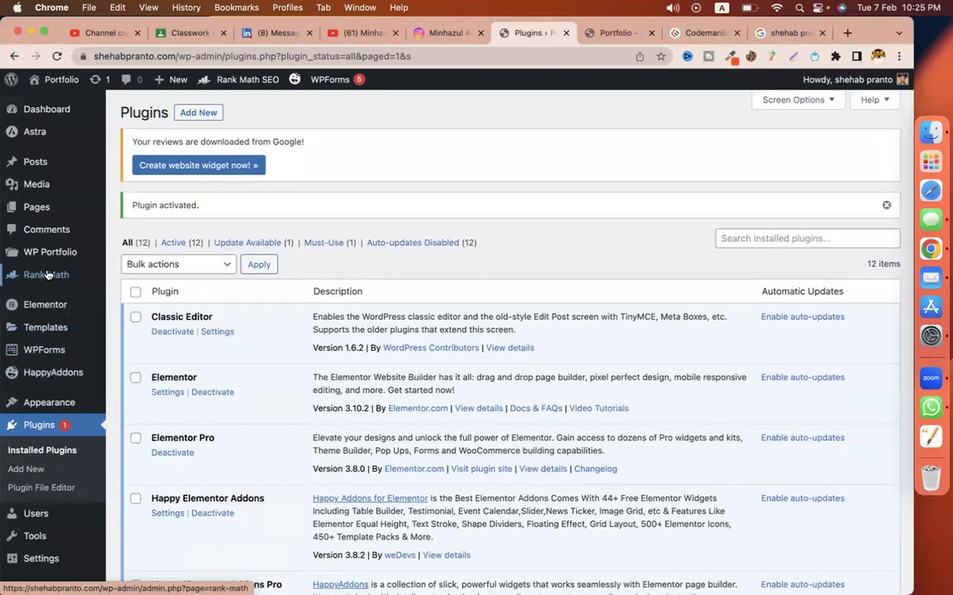
scroll(50, 276, down, 1)
scroll(46, 275, down, 8)
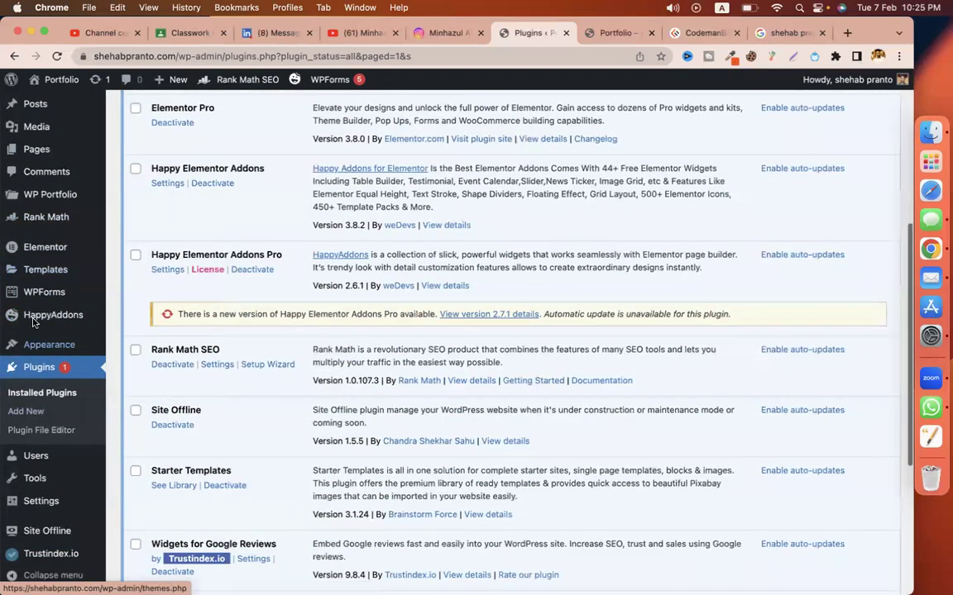
click(177, 153)
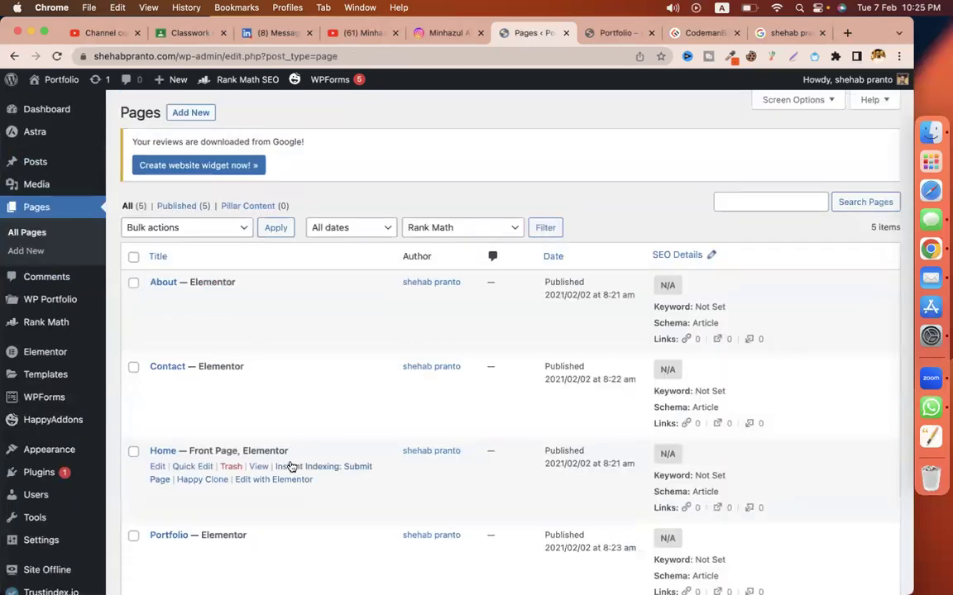
scroll(279, 455, down, 5)
Step: Edit the Home page and enter the owner's name as the Rank Math focus keyword
click(157, 270)
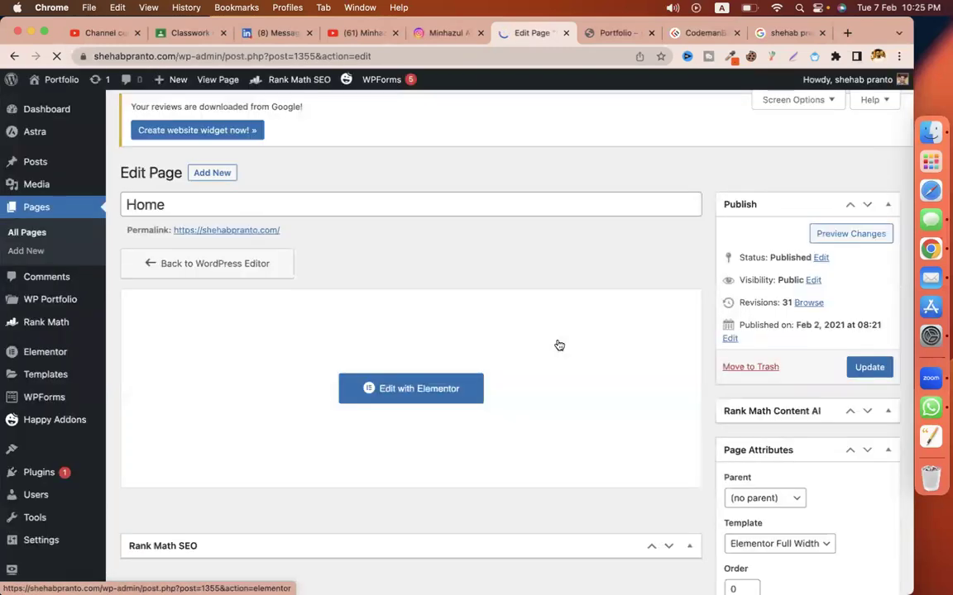
scroll(722, 372, down, 5)
scroll(723, 372, up, 3)
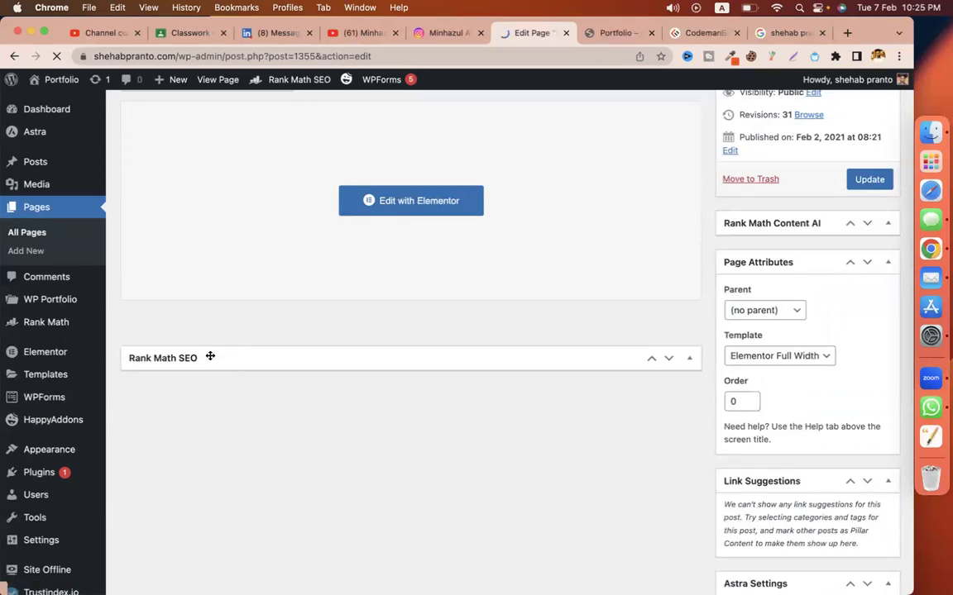
scroll(488, 361, down, 1)
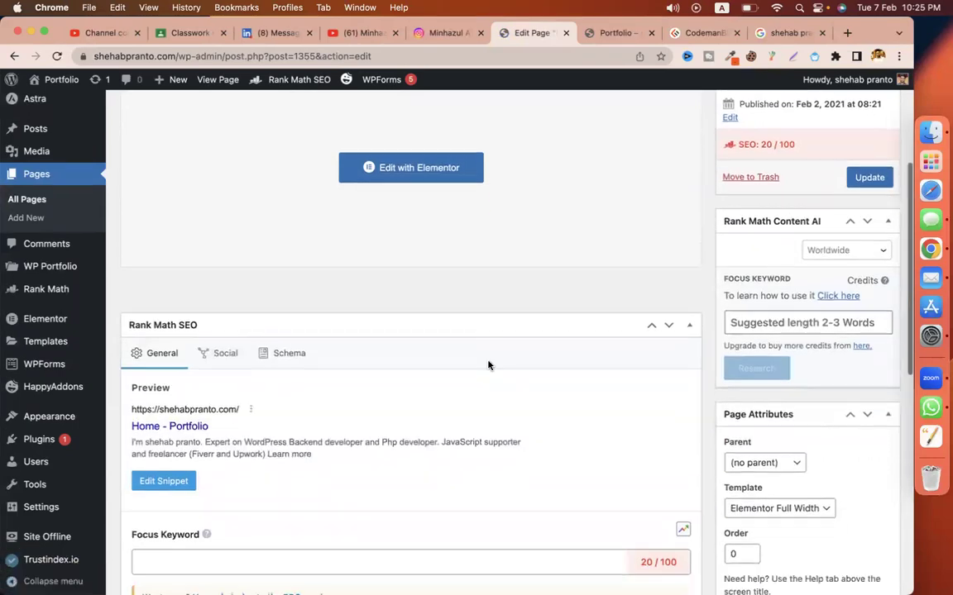
scroll(488, 365, down, 4)
click(265, 447)
key(super+v)
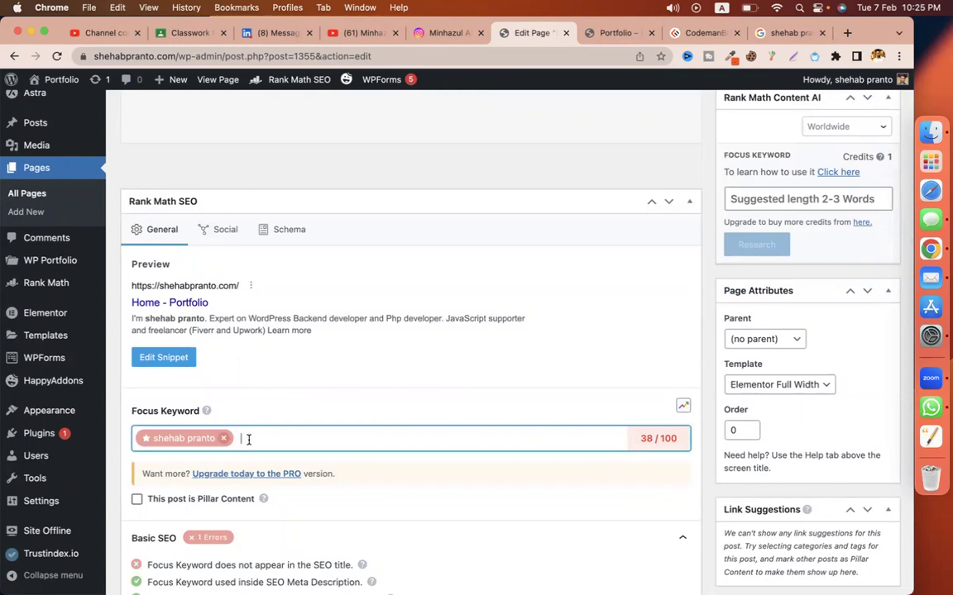
Step: Review the 38/100 score and the search preview's title and description
drag(637, 438, 669, 442)
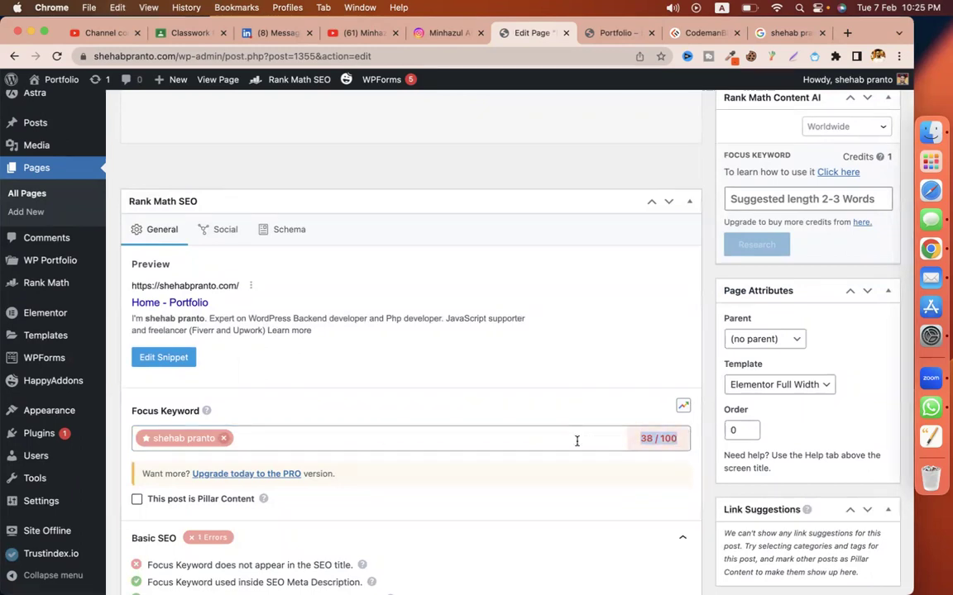
scroll(422, 432, down, 2)
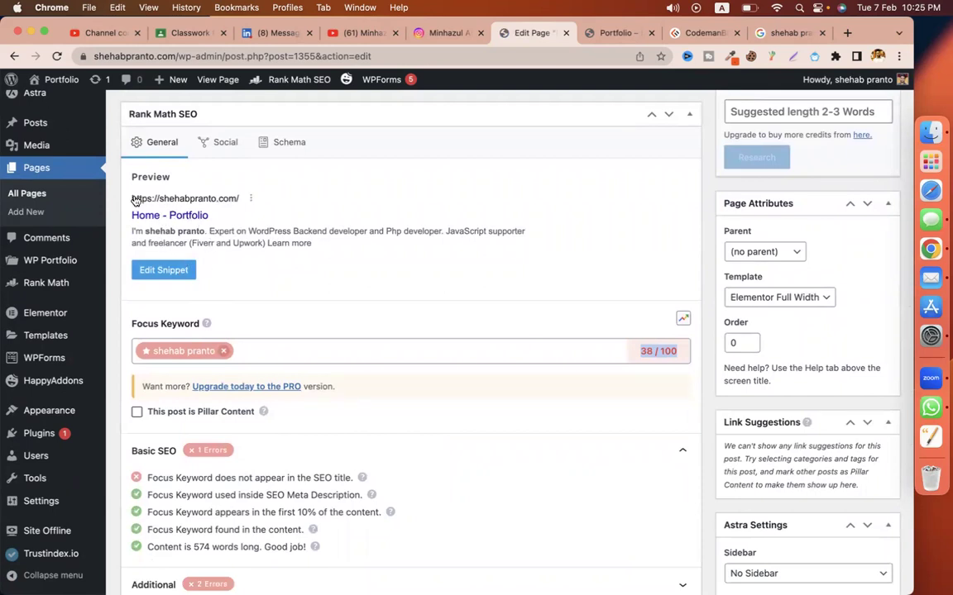
drag(131, 215, 207, 216)
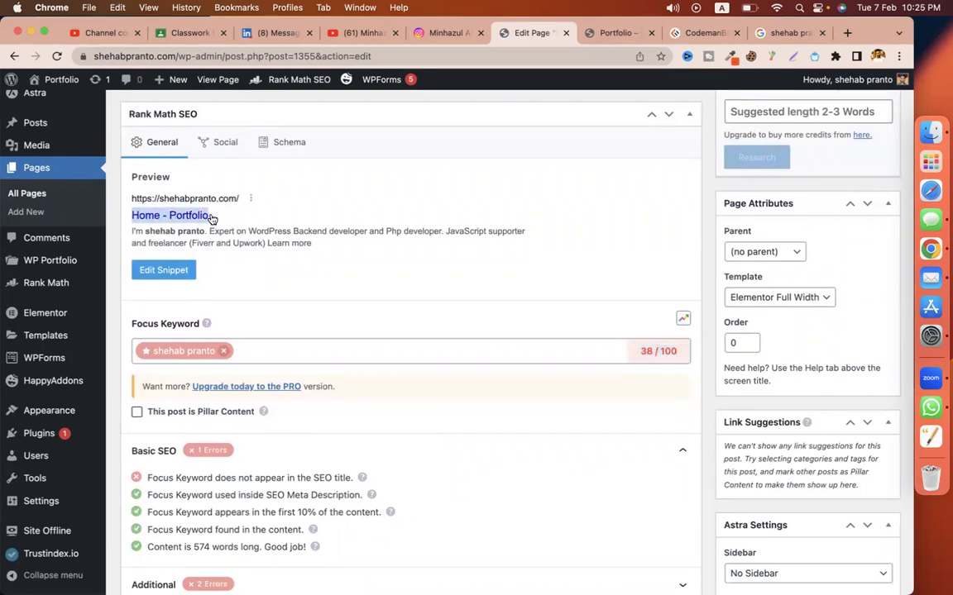
double_click(295, 245)
drag(296, 248, 124, 211)
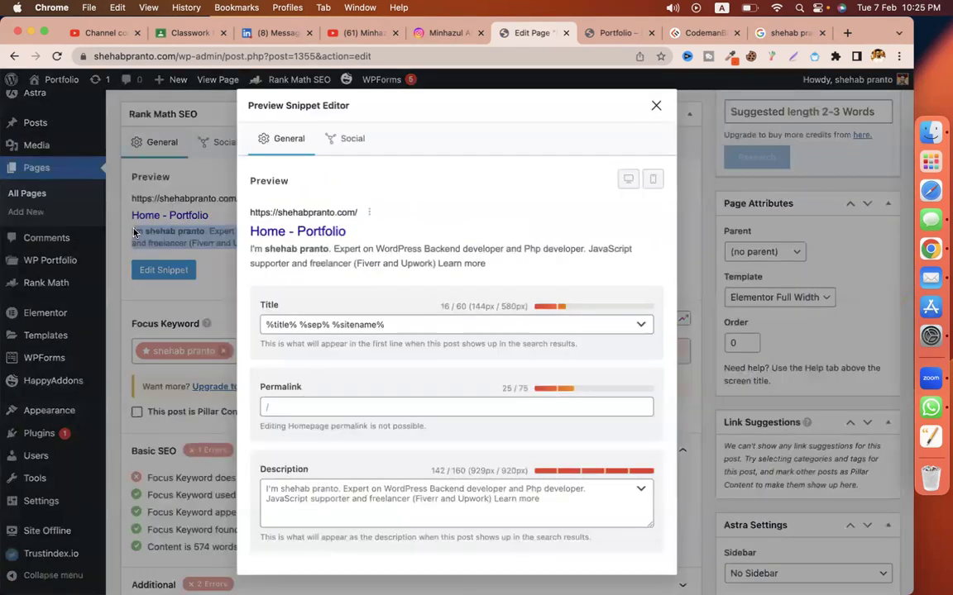
click(656, 105)
Step: Examine the owner's name in Google's Instagram result title and description, then return to the editor
click(786, 33)
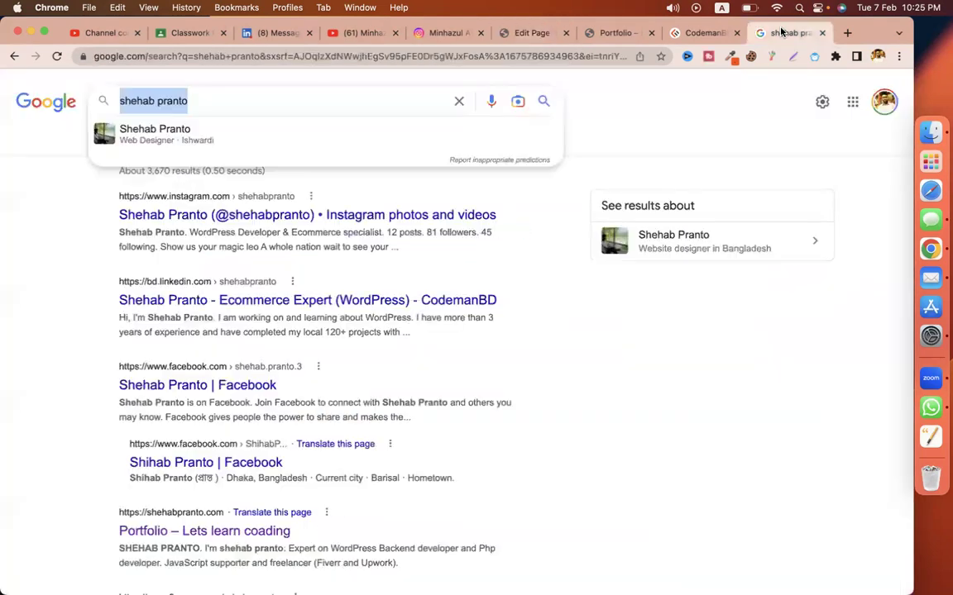
click(127, 261)
drag(114, 218, 203, 217)
click(116, 219)
drag(125, 227, 192, 247)
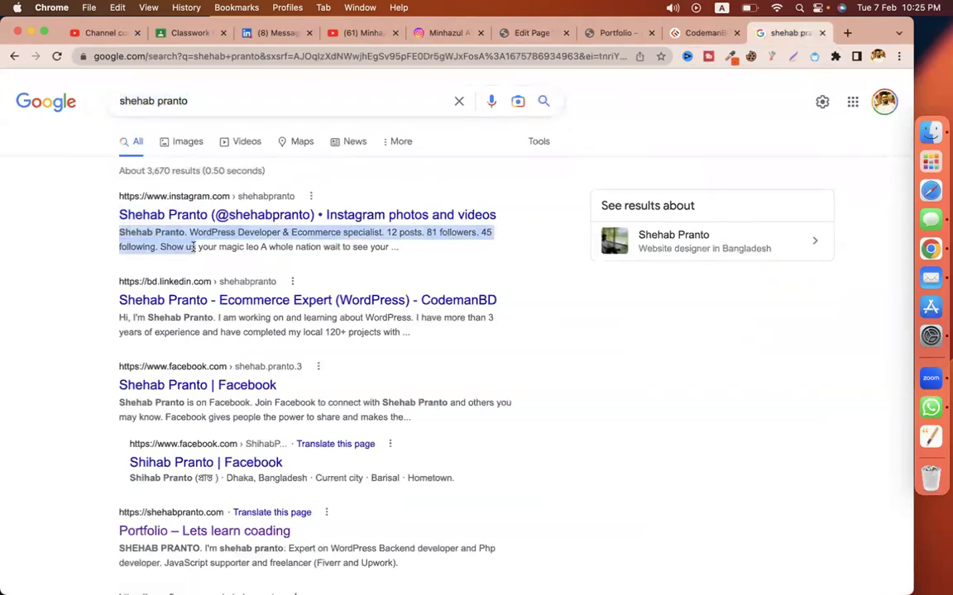
drag(102, 217, 207, 217)
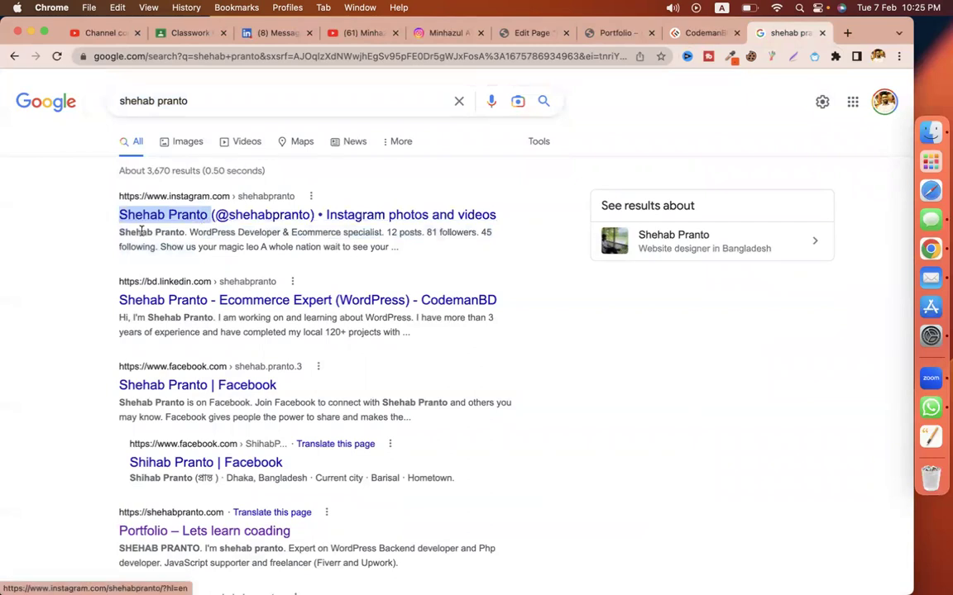
drag(119, 231, 214, 248)
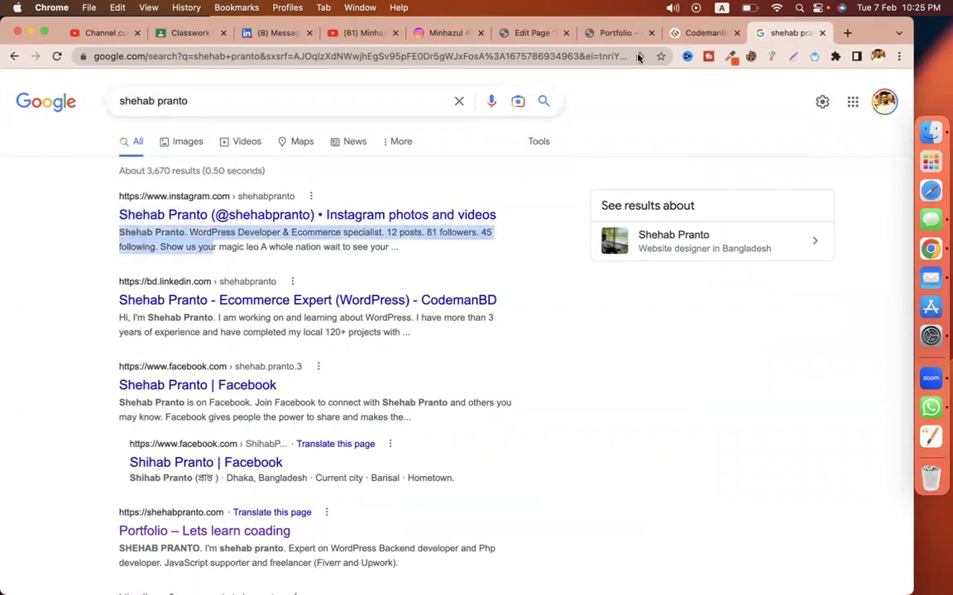
click(616, 34)
click(529, 33)
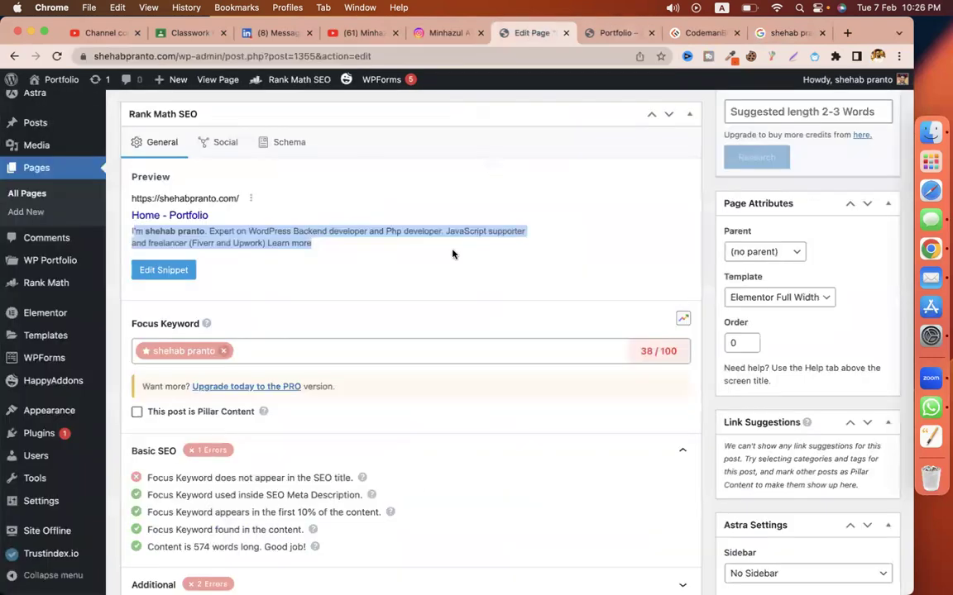
Step: Replace the SEO title template with the owner's name, capitalizing its first letter
click(430, 244)
click(657, 106)
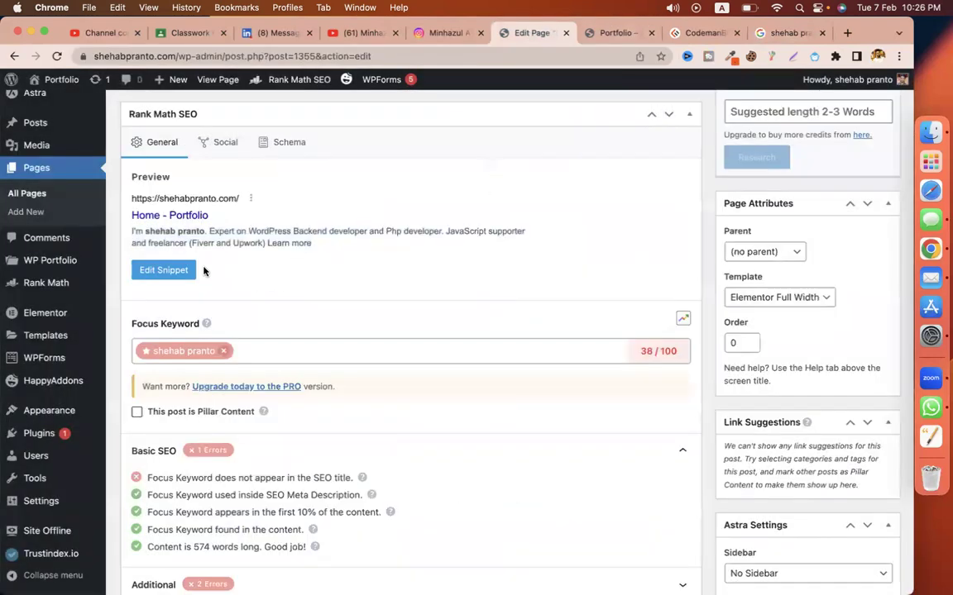
click(184, 271)
triple_click(417, 323)
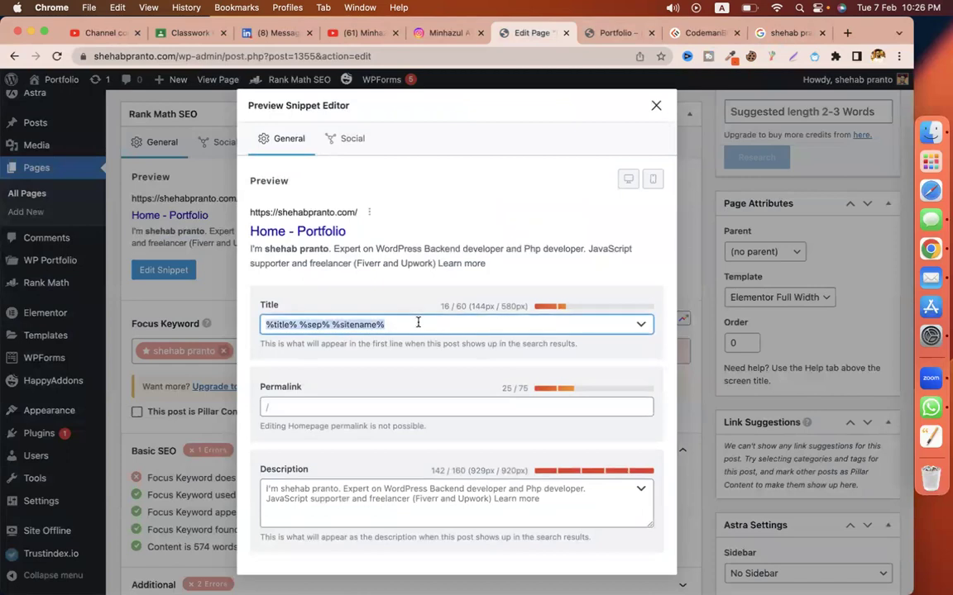
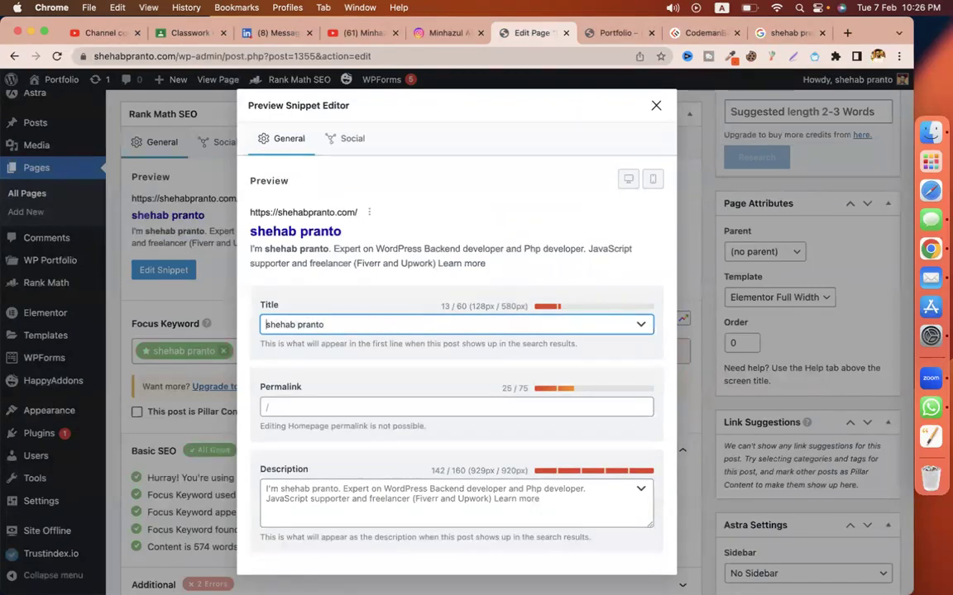
click(267, 325)
key(Delete)
text(S)
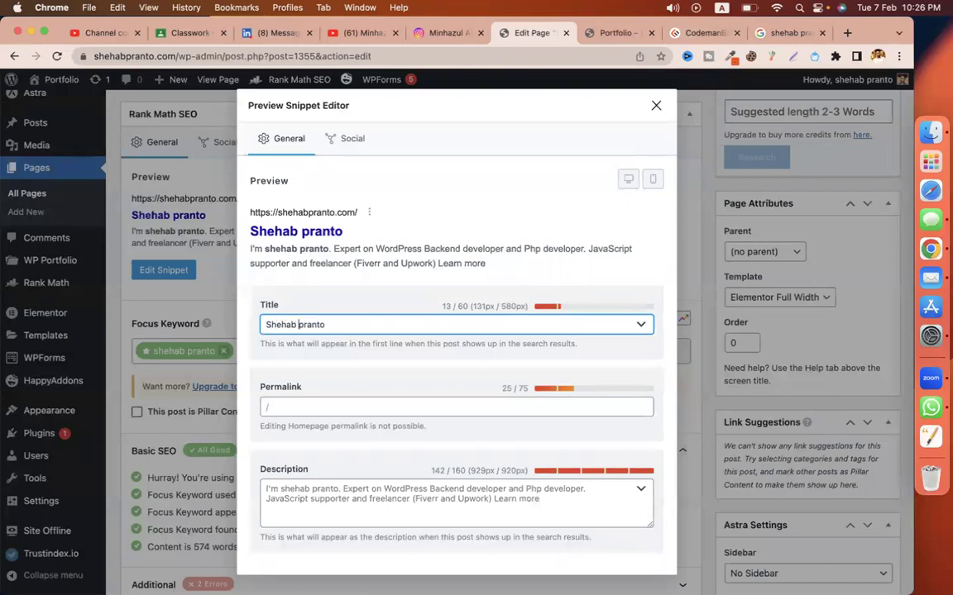
Step: Capitalize the surname and extend the title with ' | Best WordPress Backend developer'
click(300, 324)
key(Delete)
text(Pranto)
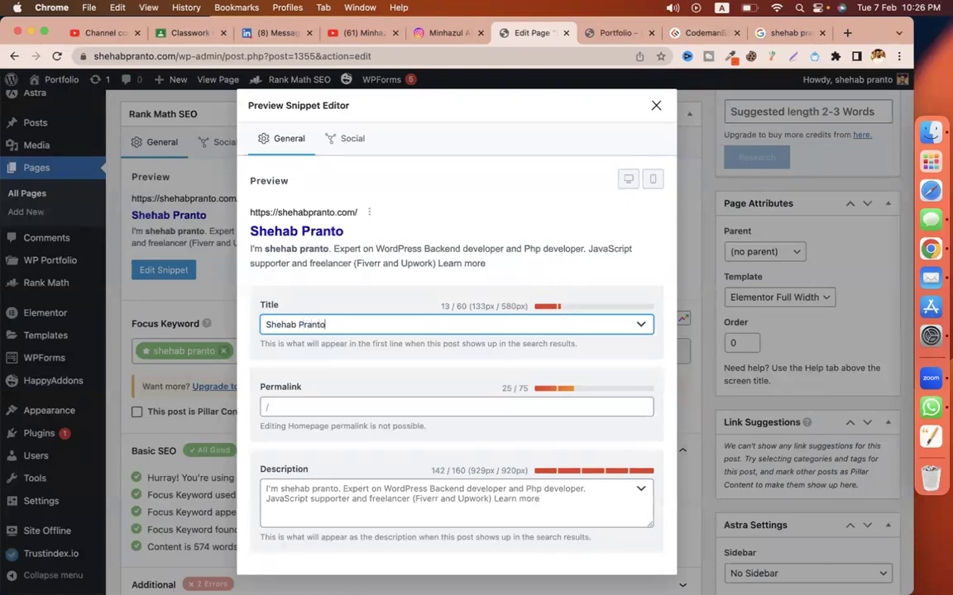
text( | Best)
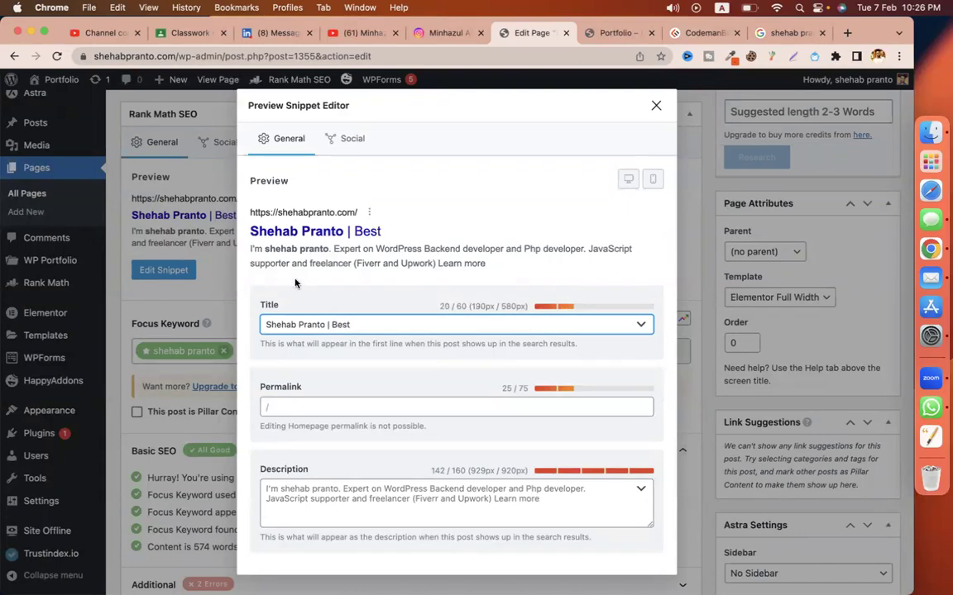
drag(376, 249, 502, 256)
key(cmd+c)
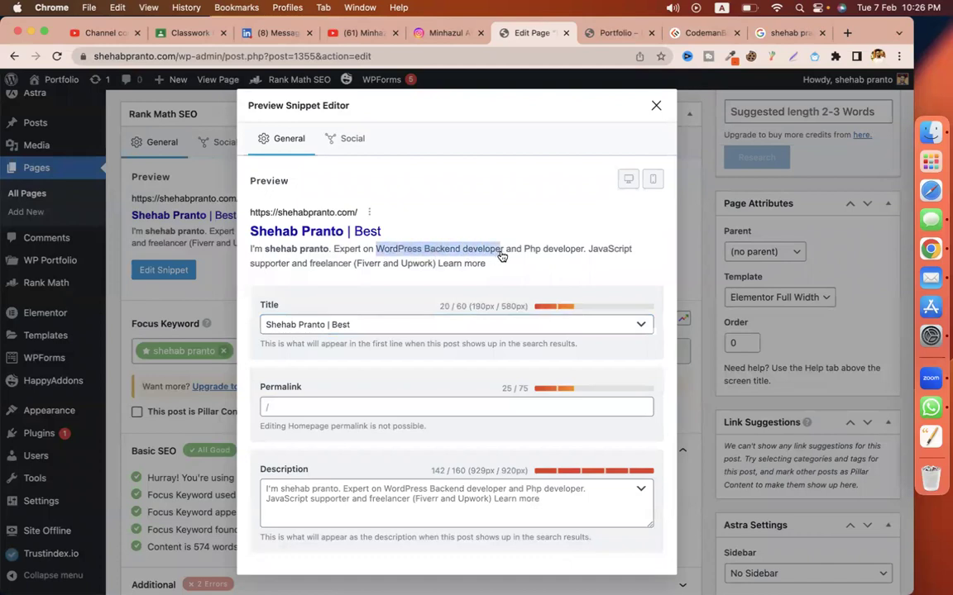
click(369, 324)
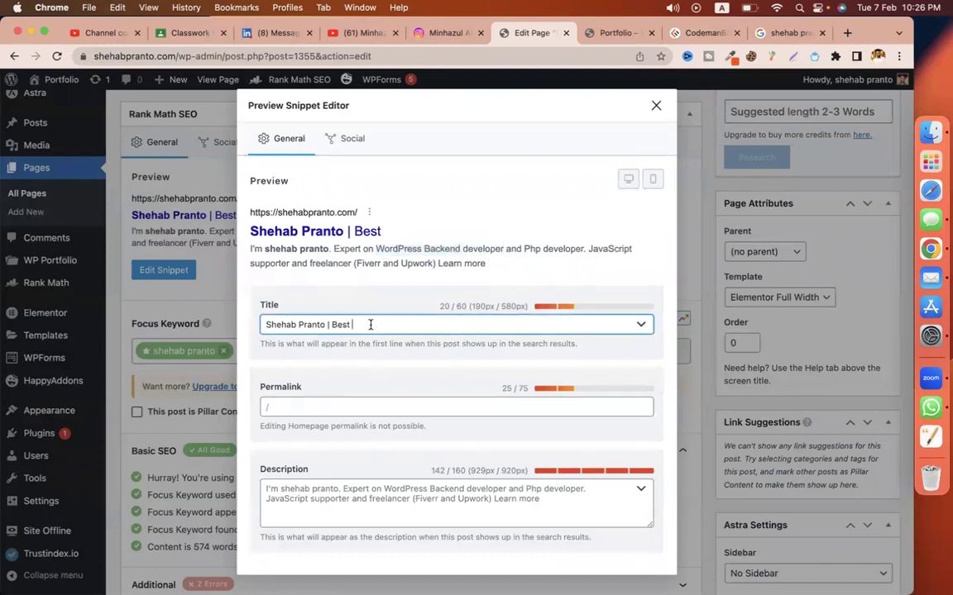
key(cmd+v)
Step: Add 'In Bangladesh', then delete it to bring the title from 62 to within 60 characters
click(334, 324)
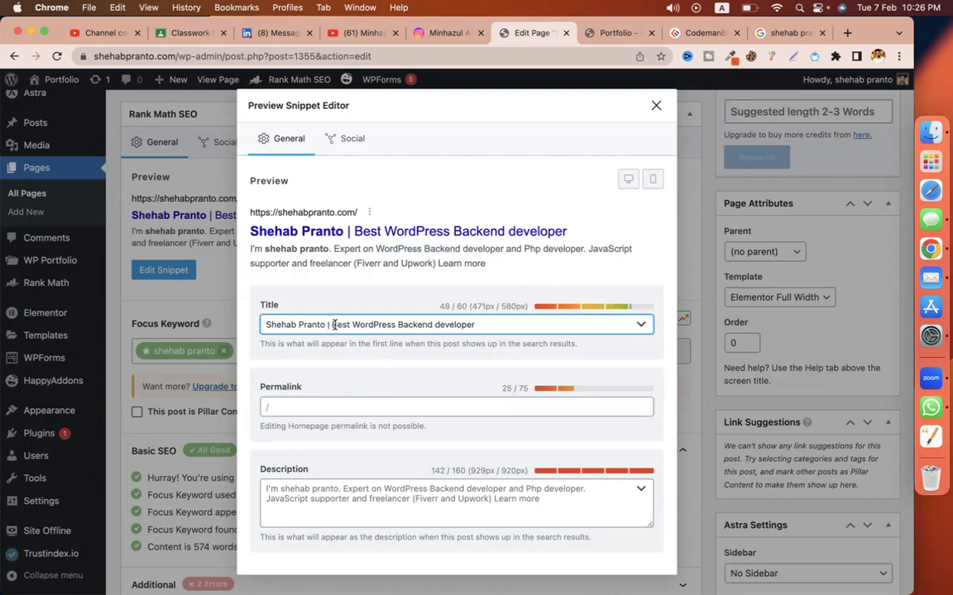
text(In Dhala)
key(BackSpace)
key(BackSpace)
key(BackSpace)
key(BackSpace)
key(BackSpace)
key(BackSpace)
text(Bangladesh)
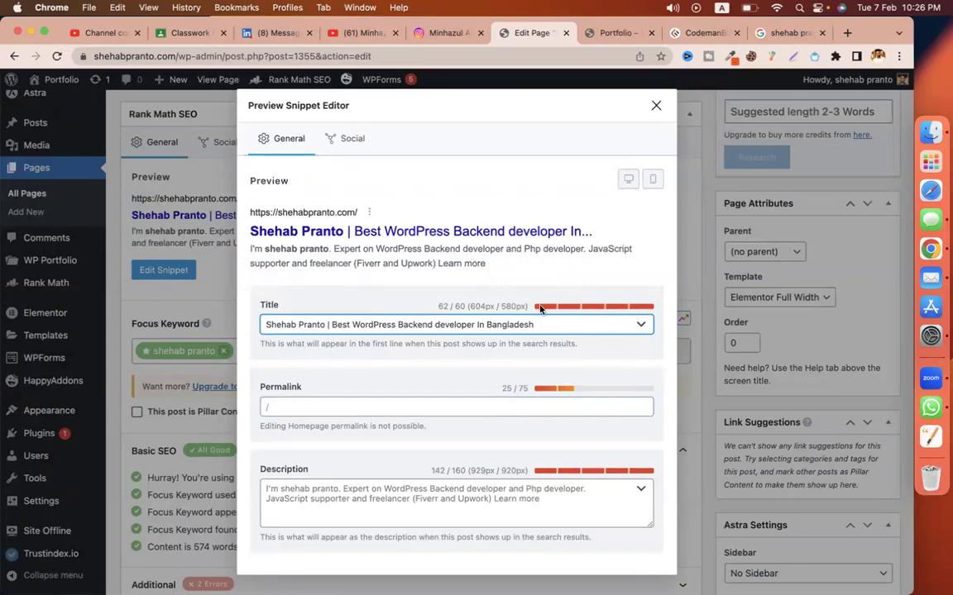
drag(438, 307, 463, 307)
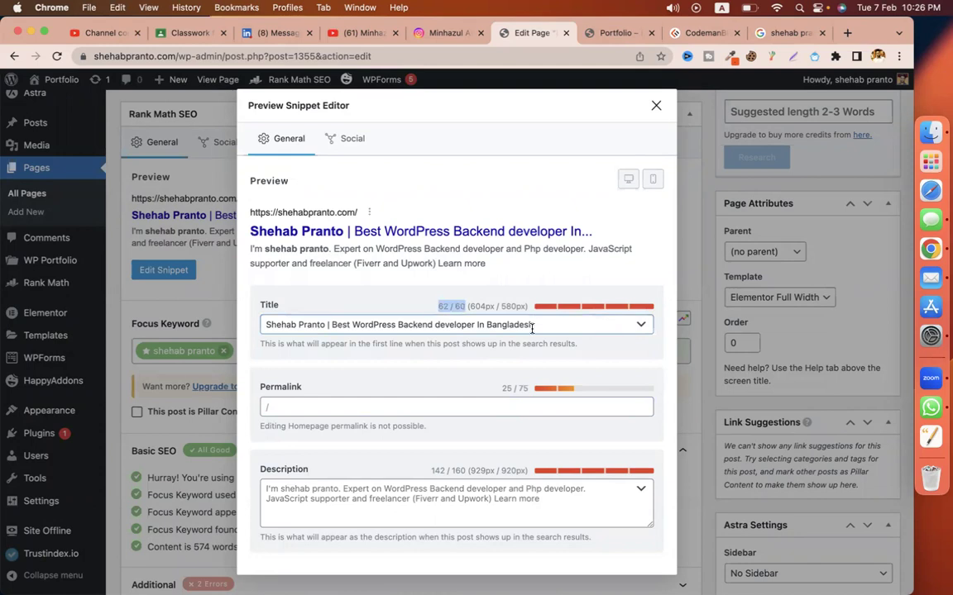
click(531, 328)
drag(478, 325, 536, 325)
key(BackSpace)
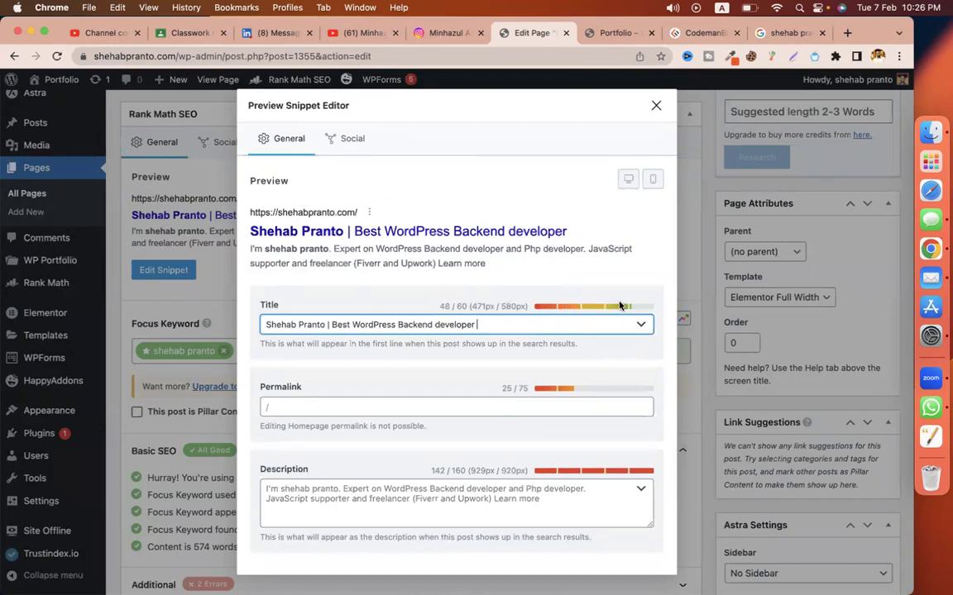
click(556, 507)
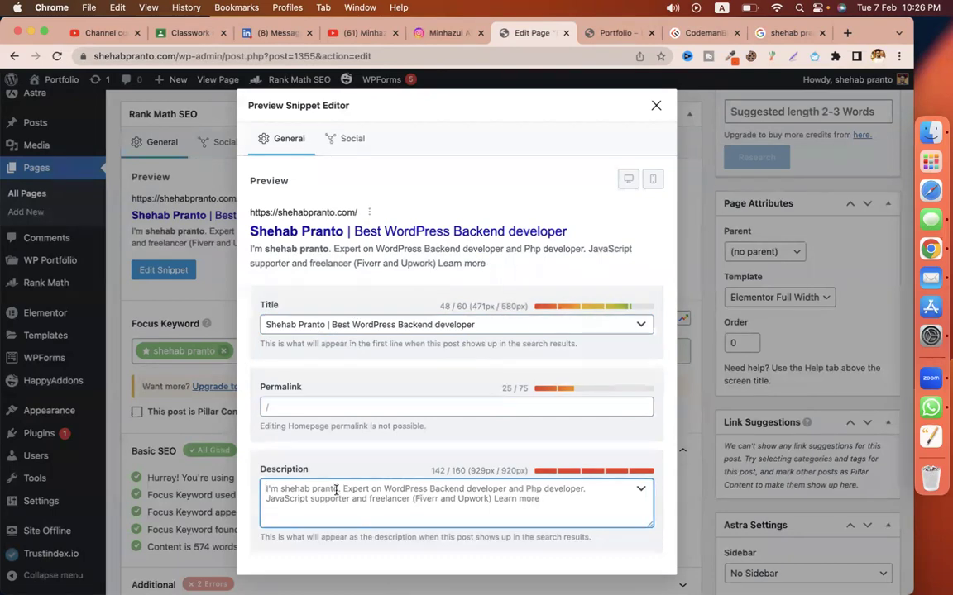
Step: Compare the snippet with the live home page's intro paragraph
click(325, 325)
key(super+shift+Left)
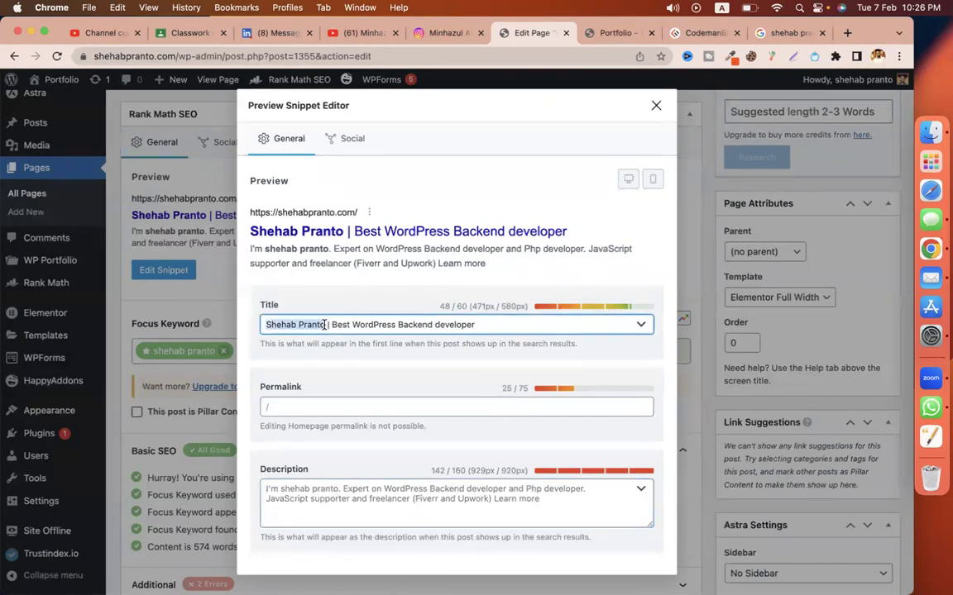
key(Tab)
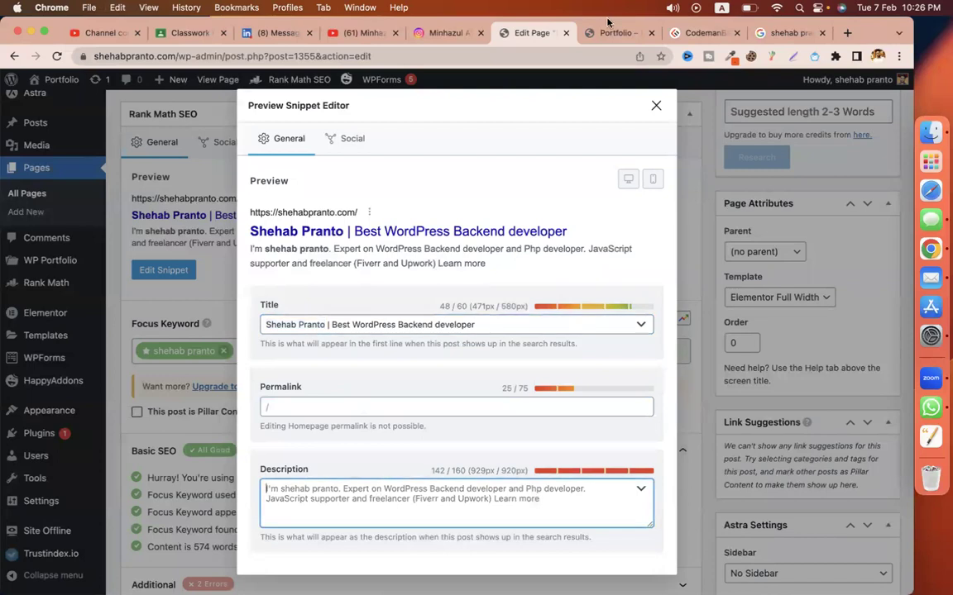
click(616, 32)
triple_click(223, 302)
key(super+c)
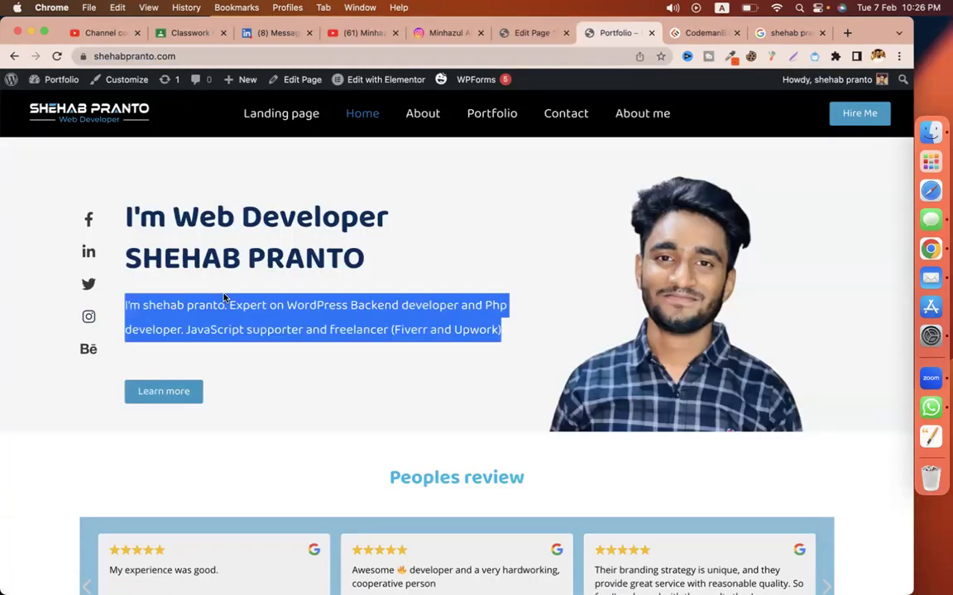
click(536, 30)
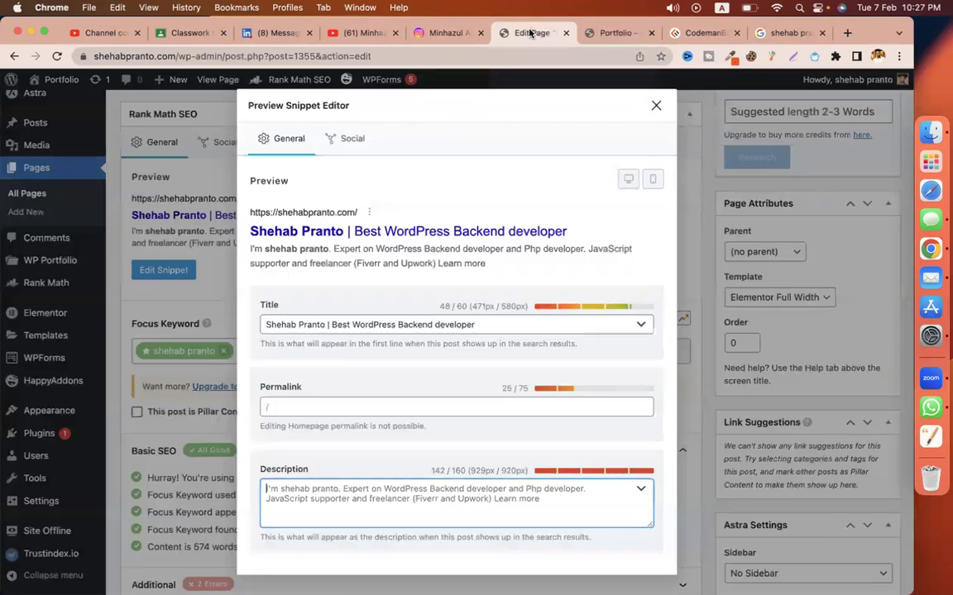
Step: Replace the meta description with text lacking 'Learn more' and close the snippet editor
key(super+a)
key(super+v)
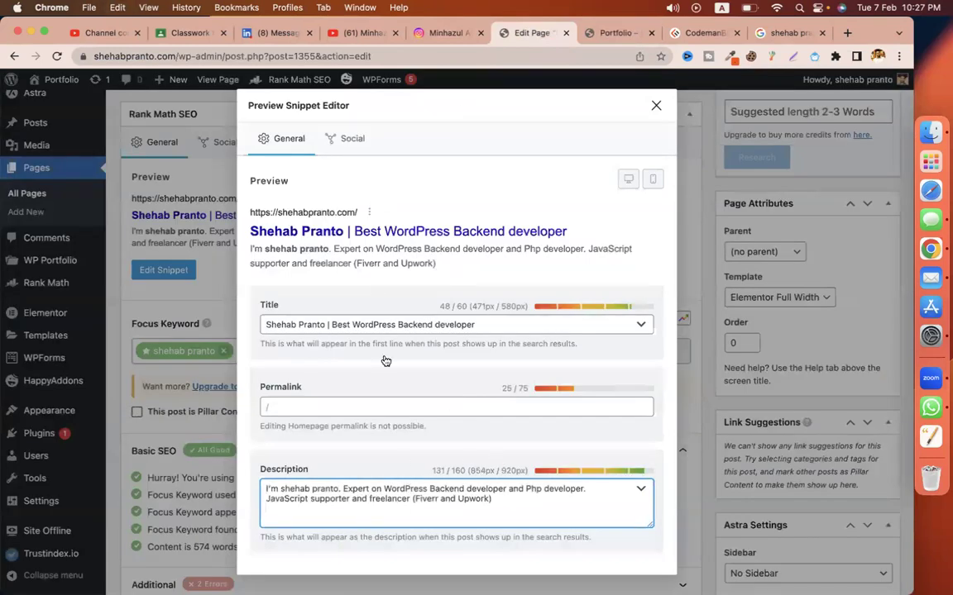
drag(328, 324, 243, 327)
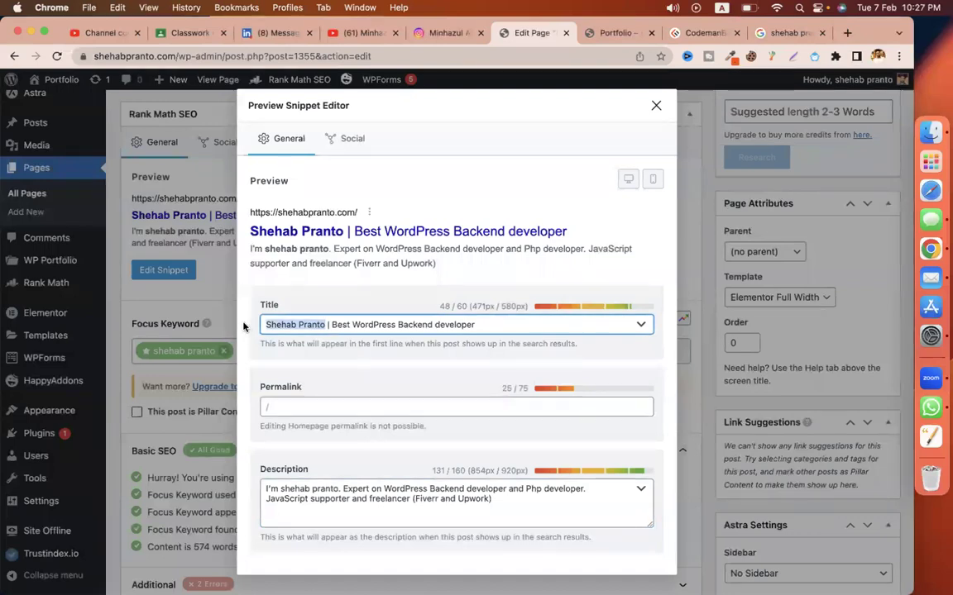
drag(281, 489, 338, 489)
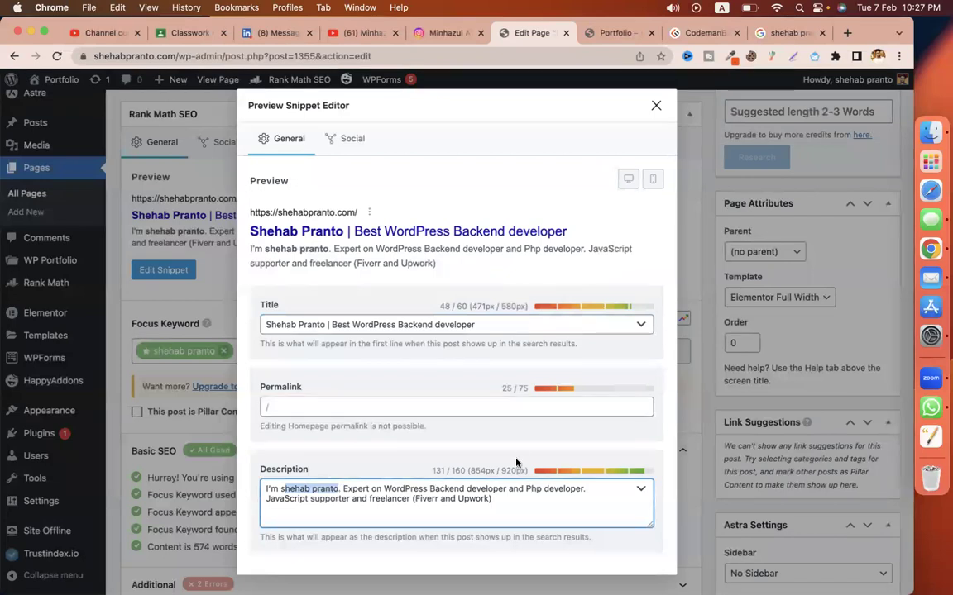
click(511, 489)
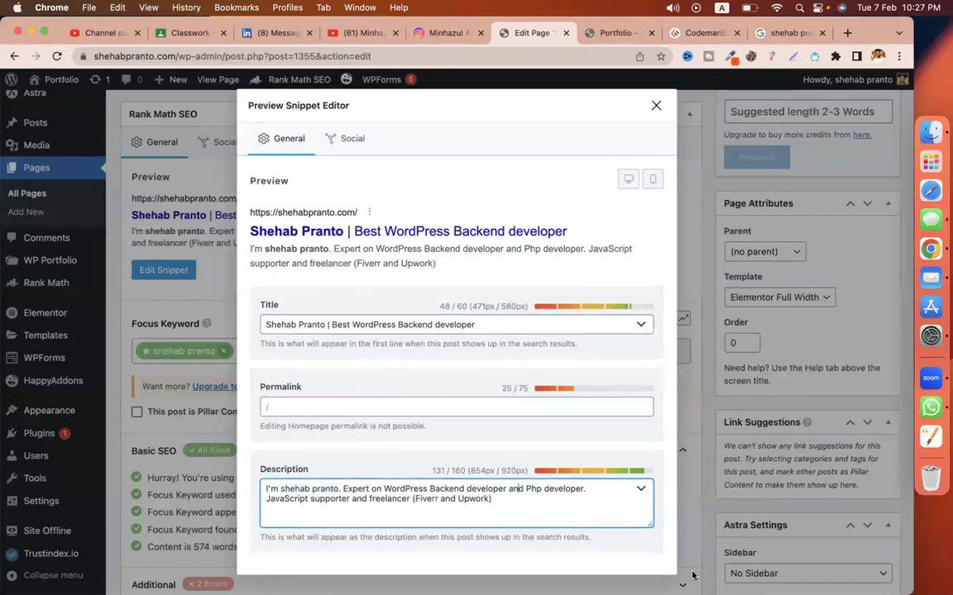
click(618, 229)
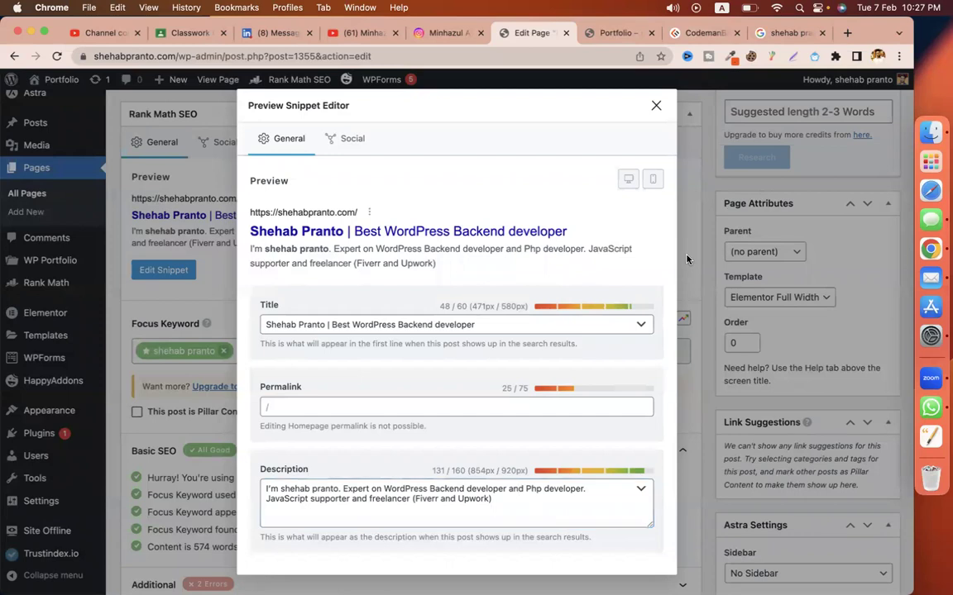
click(653, 107)
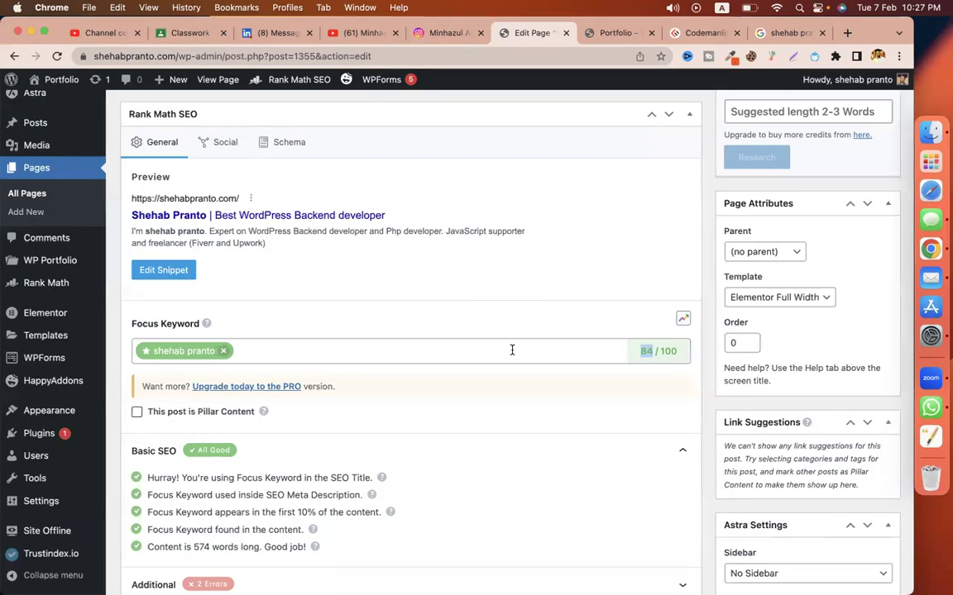
Step: Review the Basic SEO Focus Keyword check and the keyword shown in the snippet preview
scroll(512, 351, down, 5)
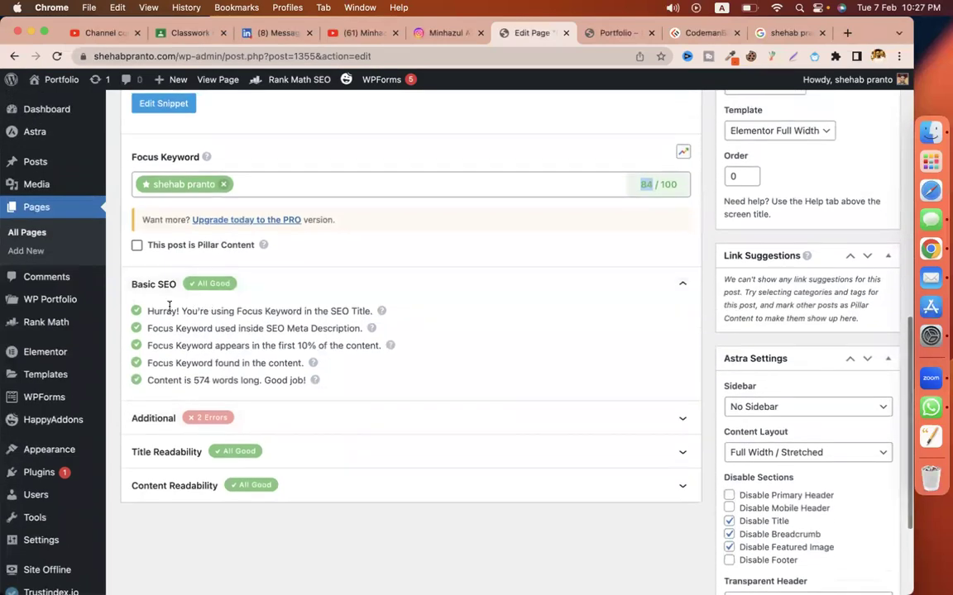
drag(237, 310, 306, 313)
scroll(281, 306, up, 5)
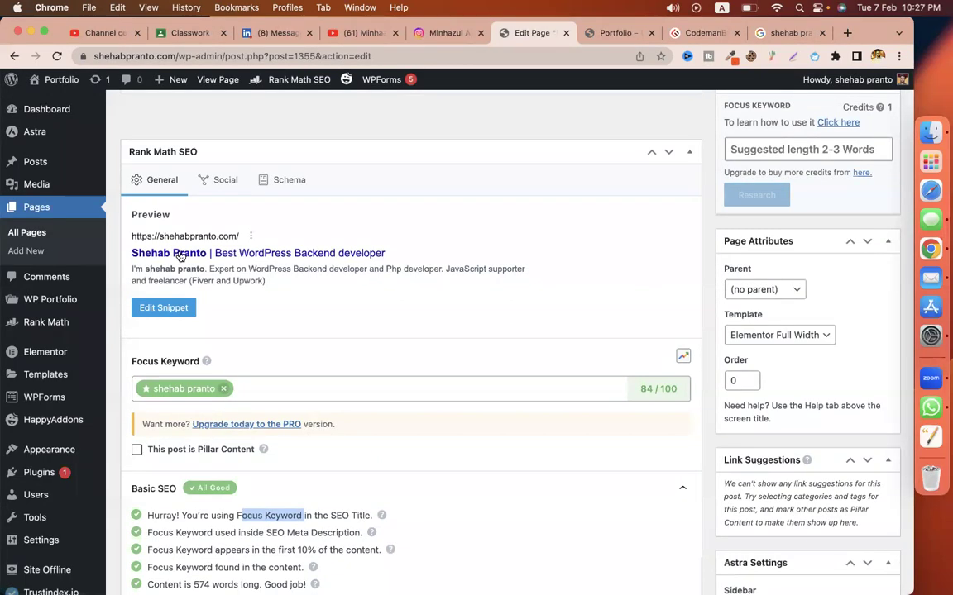
scroll(248, 372, down, 3)
drag(267, 412, 362, 412)
scroll(348, 414, up, 4)
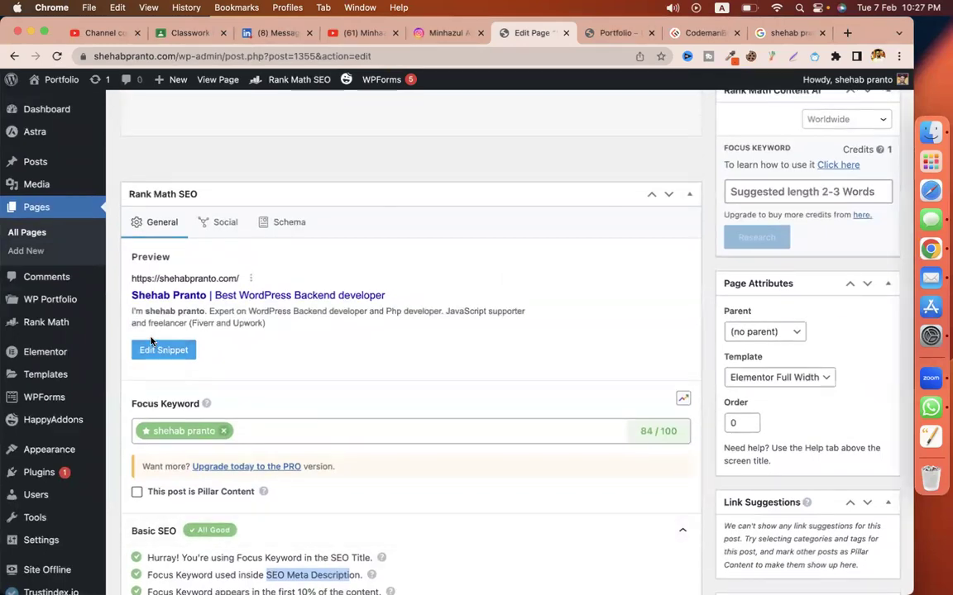
drag(147, 315, 204, 311)
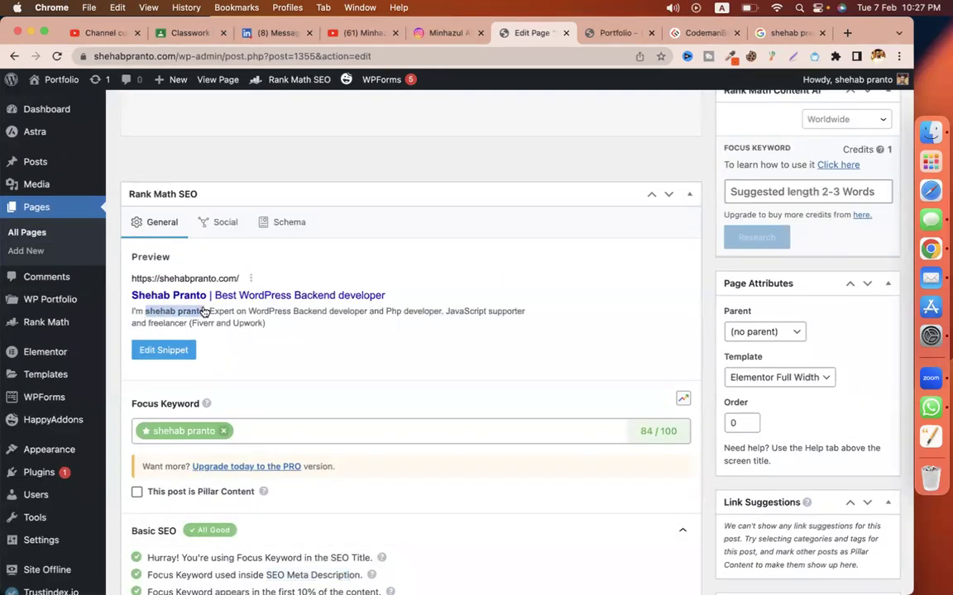
click(204, 312)
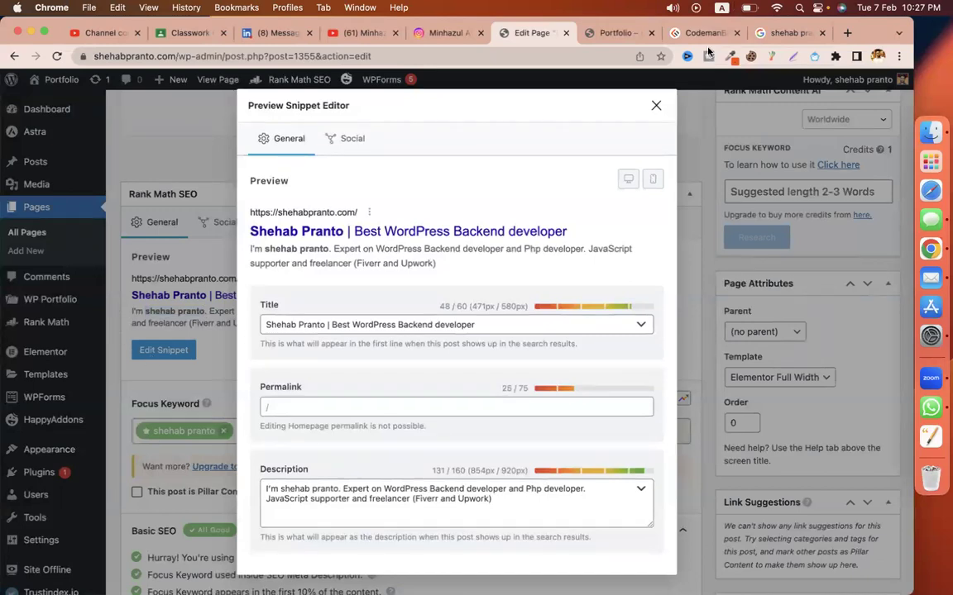
Step: Close the snippet editor, note the first-10% keyword check, then view the live home page heading
click(655, 105)
scroll(609, 187, down, 3)
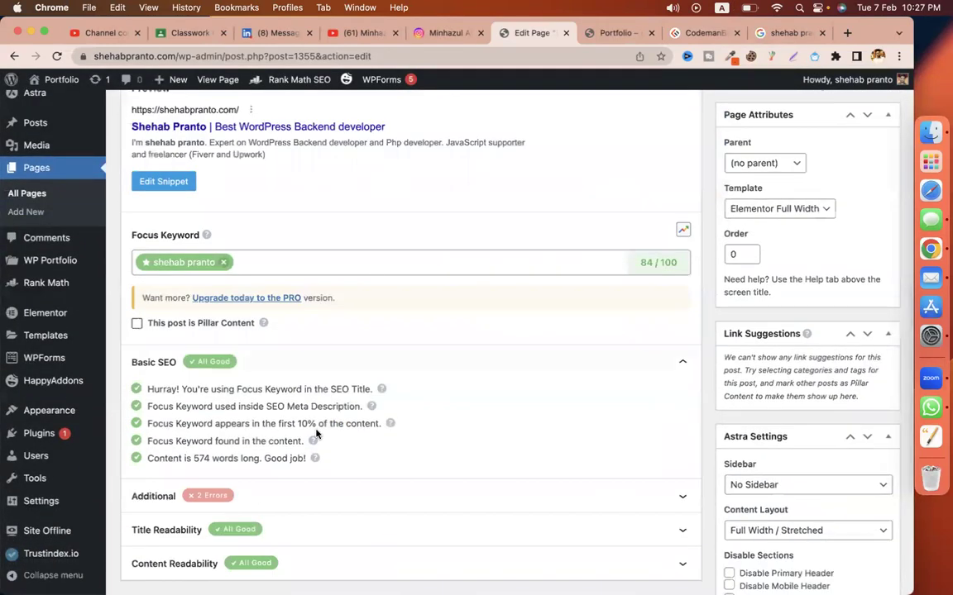
drag(147, 423, 377, 423)
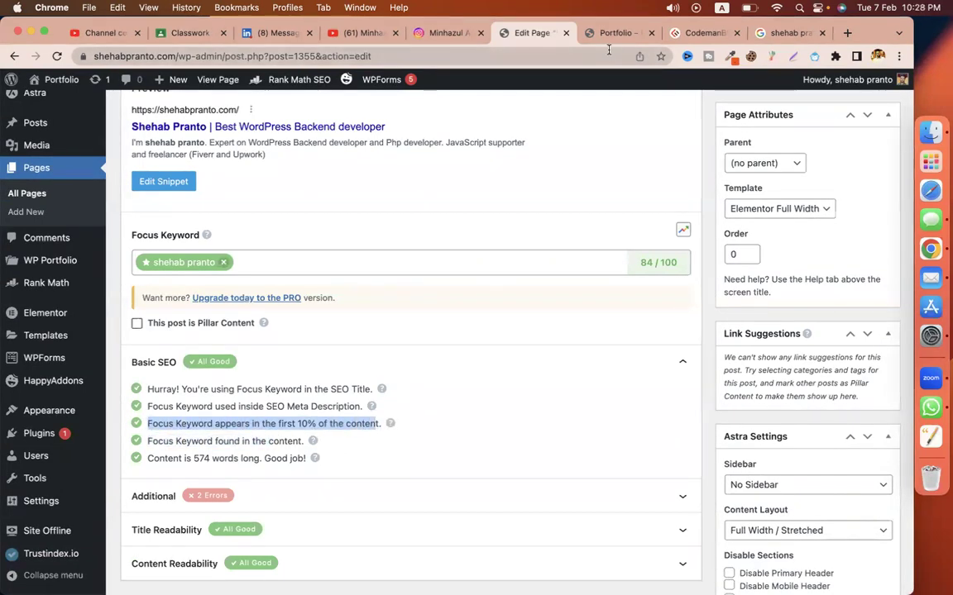
click(613, 33)
drag(377, 260, 190, 255)
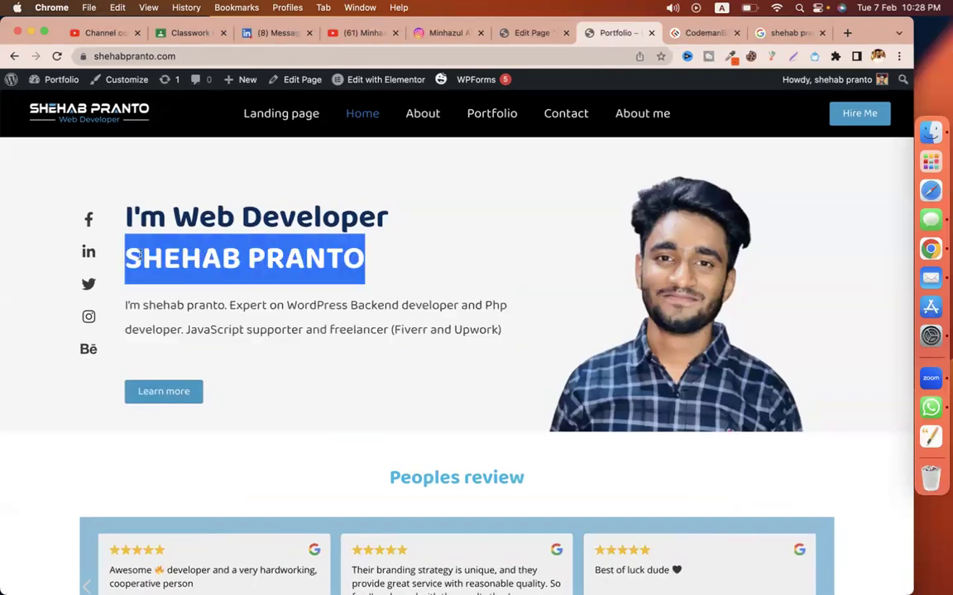
click(199, 254)
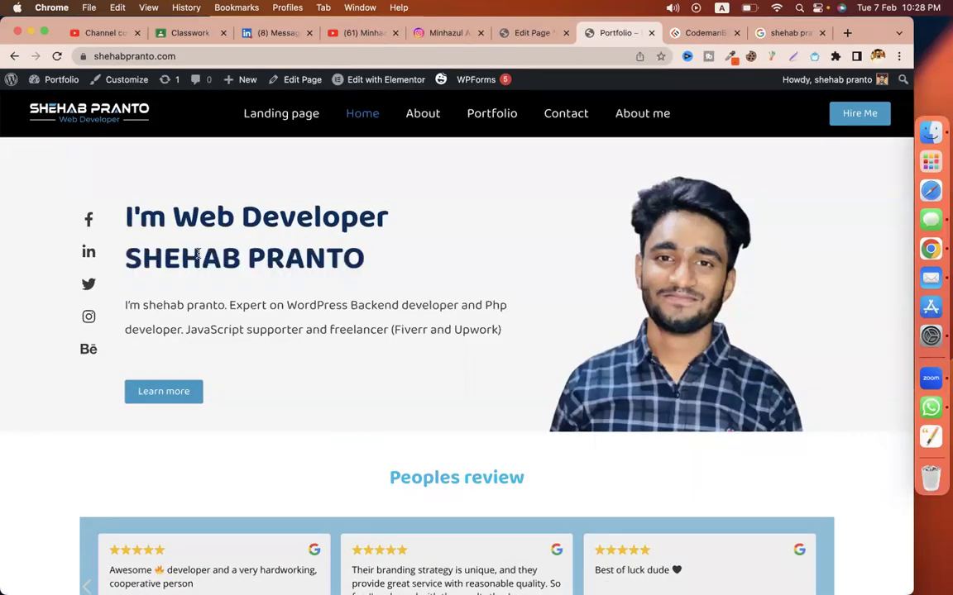
click(533, 33)
scroll(379, 383, down, 2)
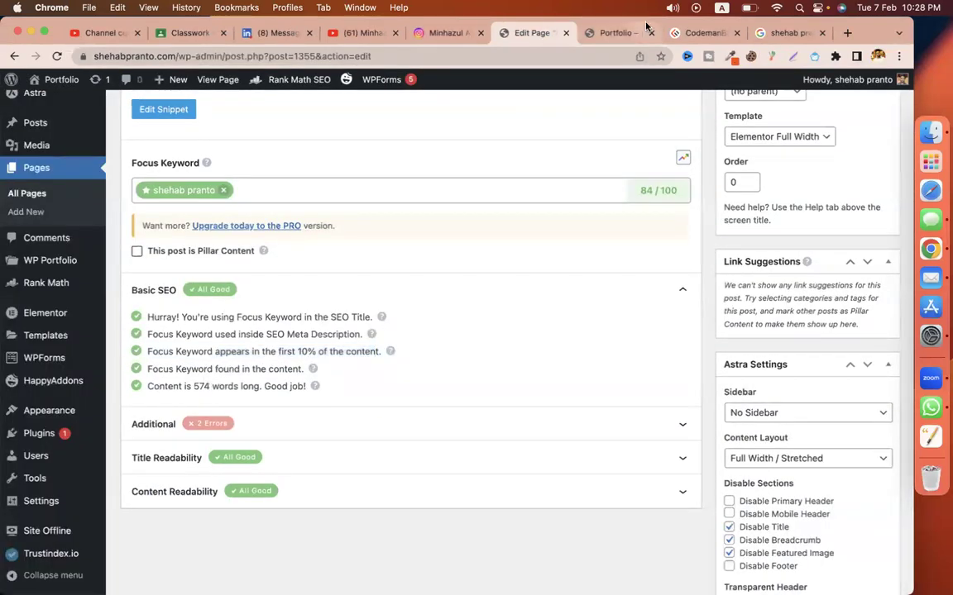
click(612, 33)
scroll(433, 320, down, 2)
scroll(311, 263, down, 8)
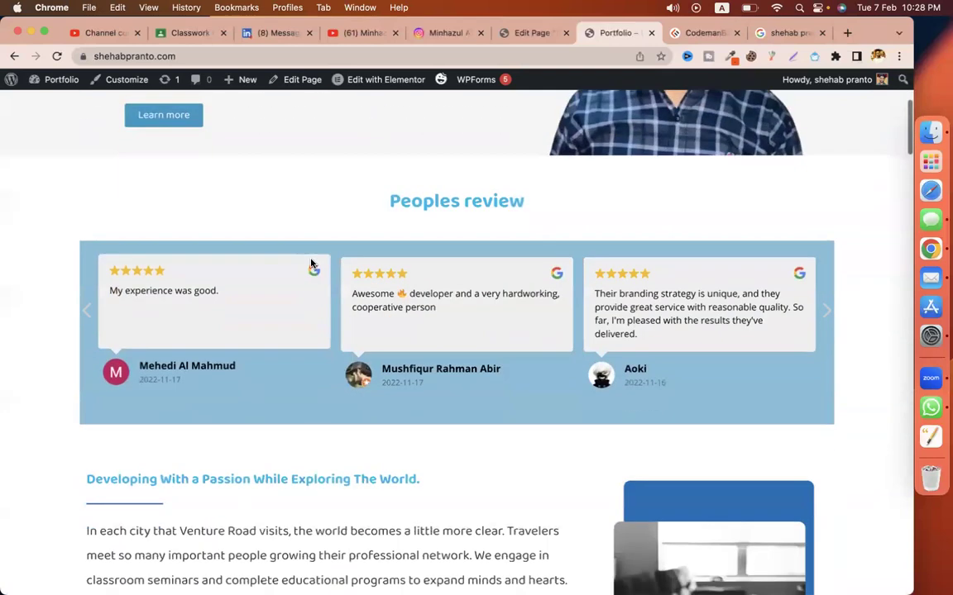
scroll(310, 263, down, 10)
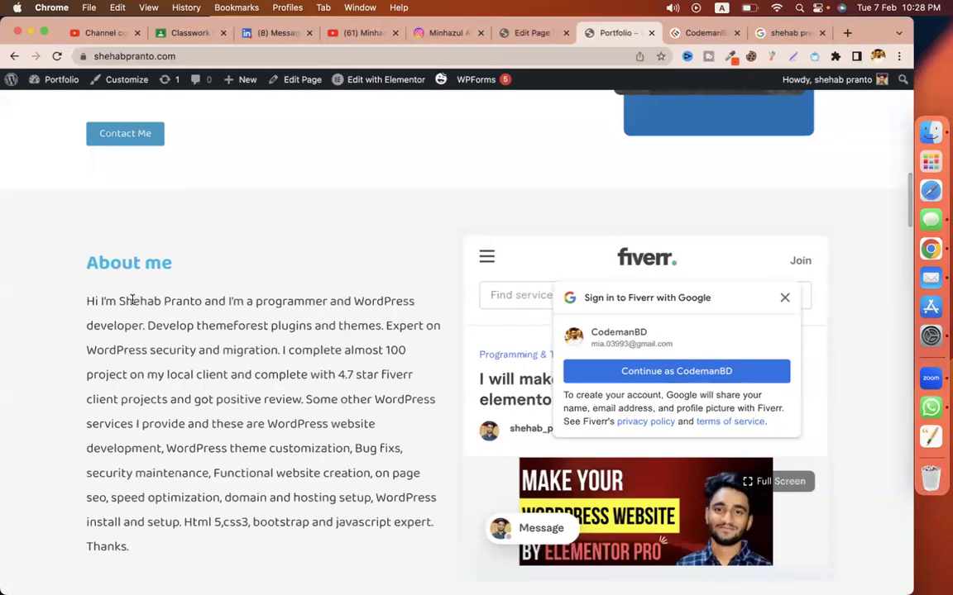
drag(119, 301, 201, 303)
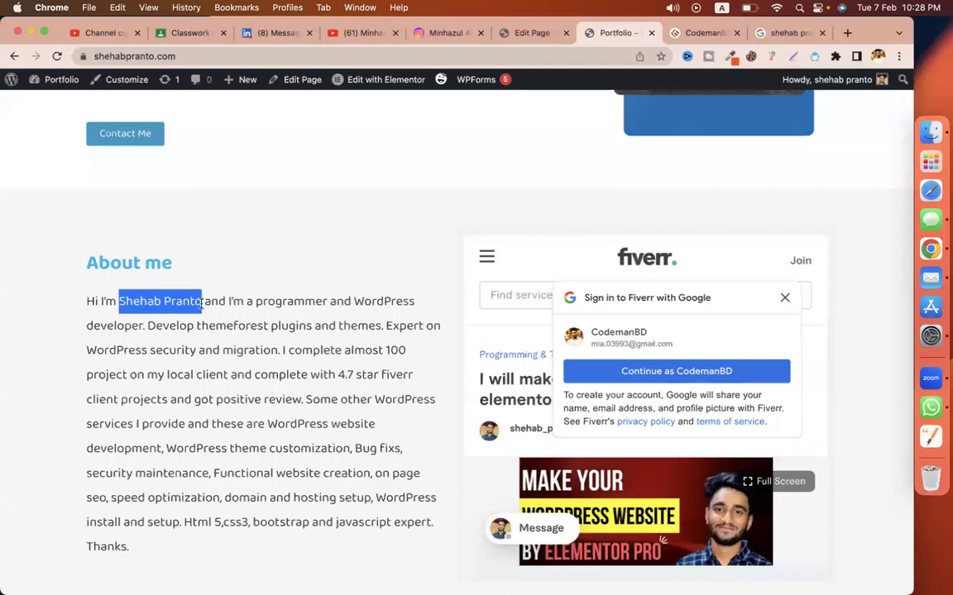
scroll(315, 447, down, 10)
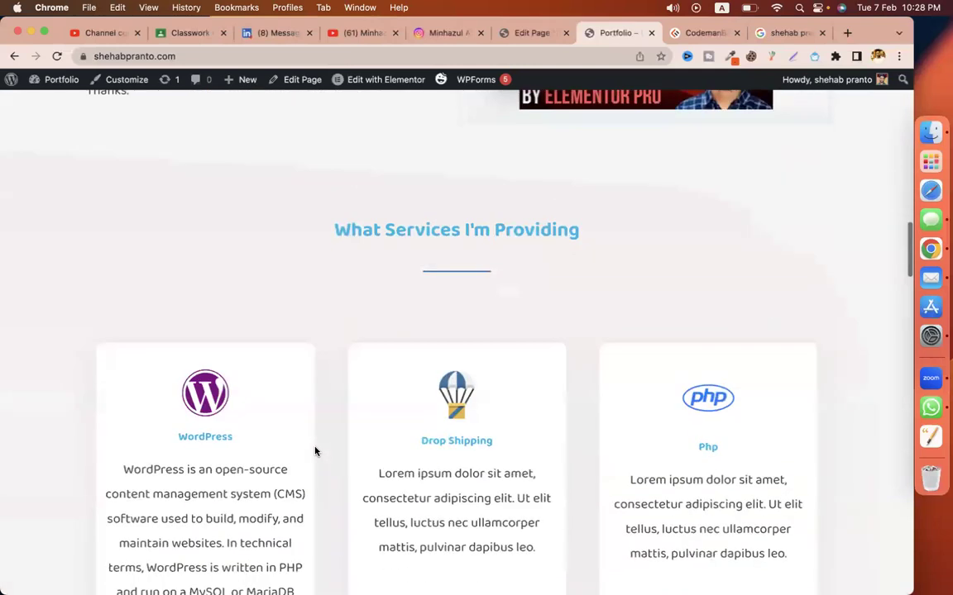
scroll(314, 450, down, 15)
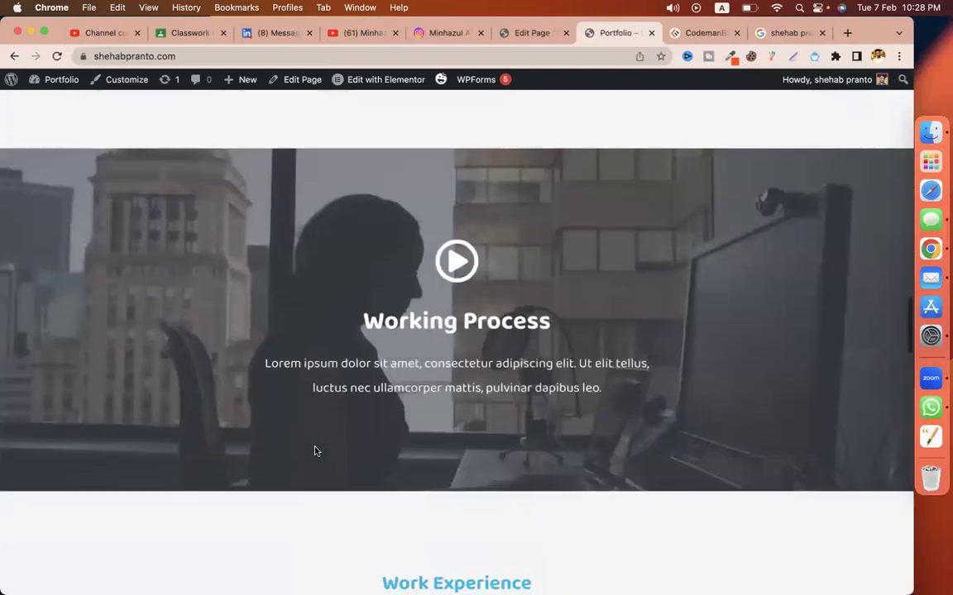
scroll(314, 451, down, 3)
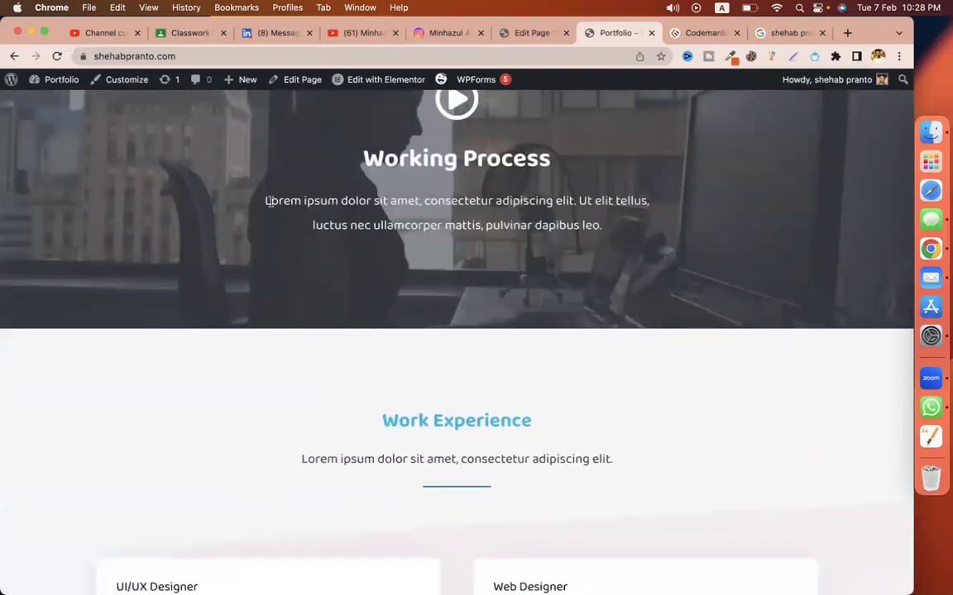
drag(265, 200, 423, 201)
drag(480, 221, 631, 238)
drag(301, 459, 712, 462)
scroll(712, 461, down, 6)
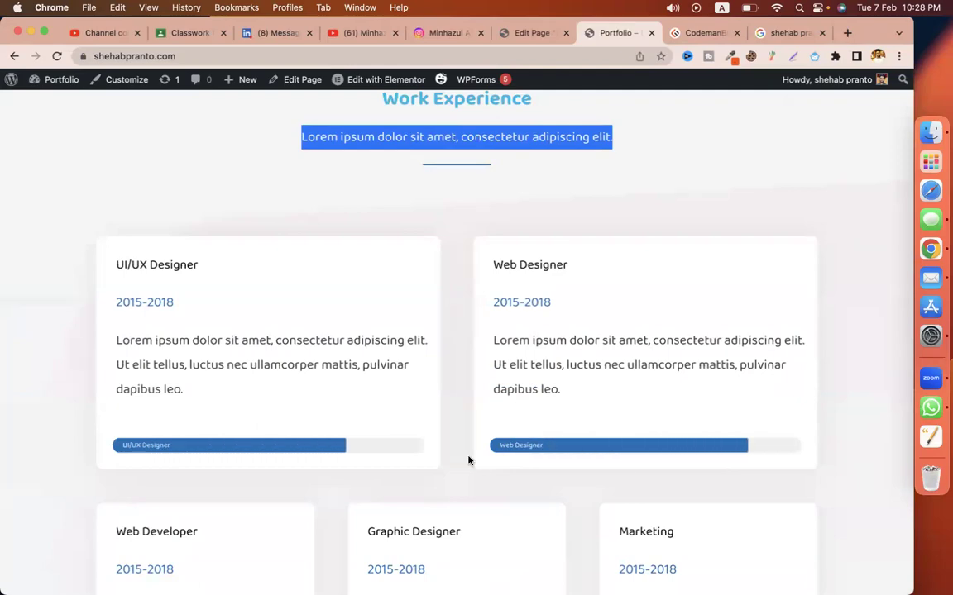
scroll(468, 460, down, 8)
scroll(468, 461, down, 10)
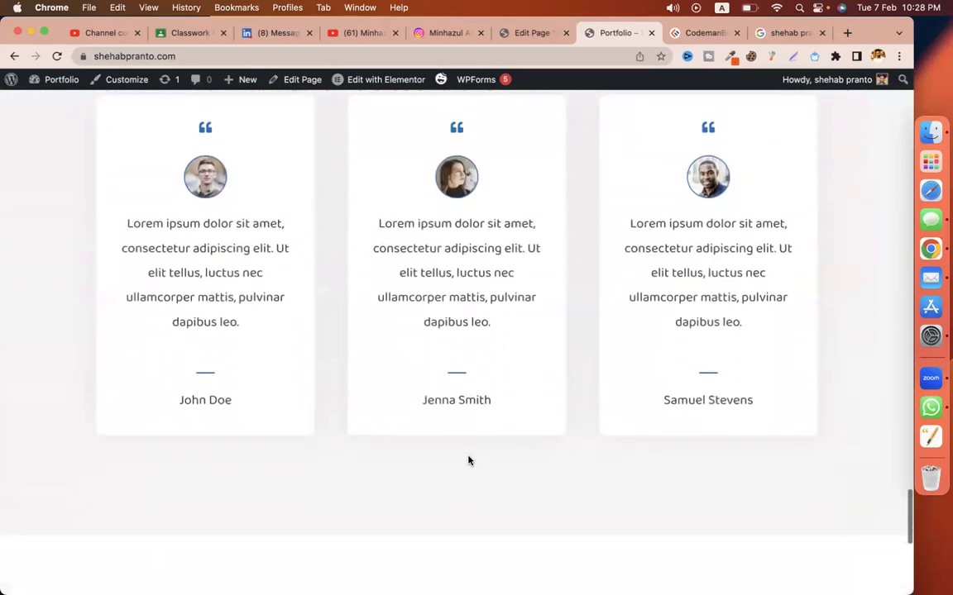
scroll(497, 369, up, 15)
scroll(497, 368, up, 8)
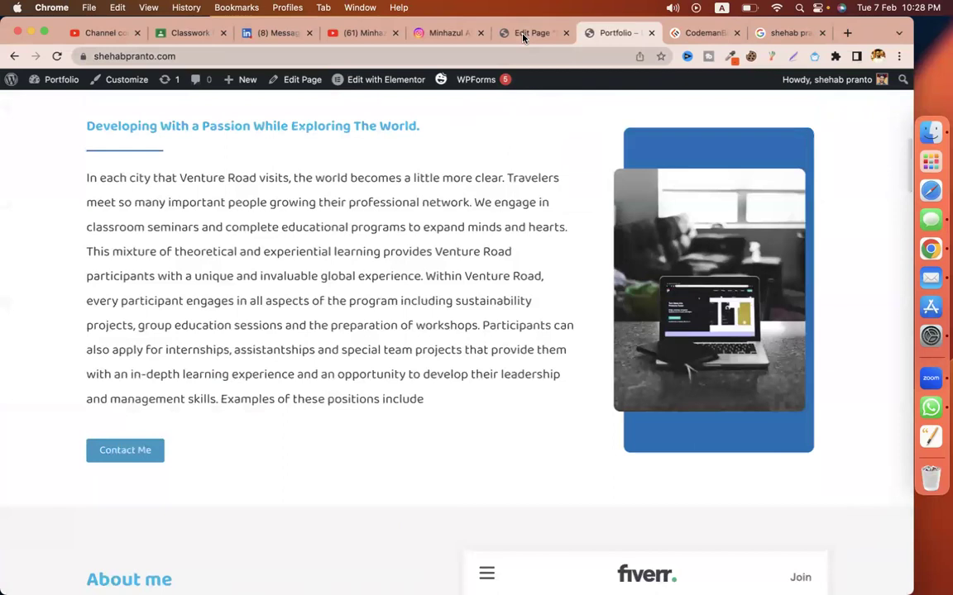
click(522, 33)
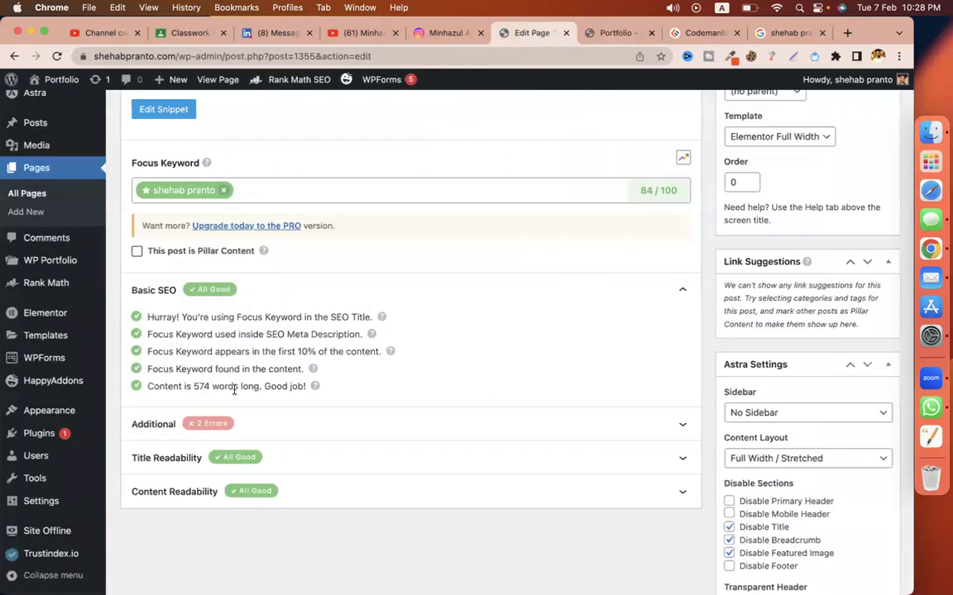
Step: Expand the Additional checks and compare the subheading keyword check with the live page's headings
click(278, 423)
scroll(340, 438, down, 3)
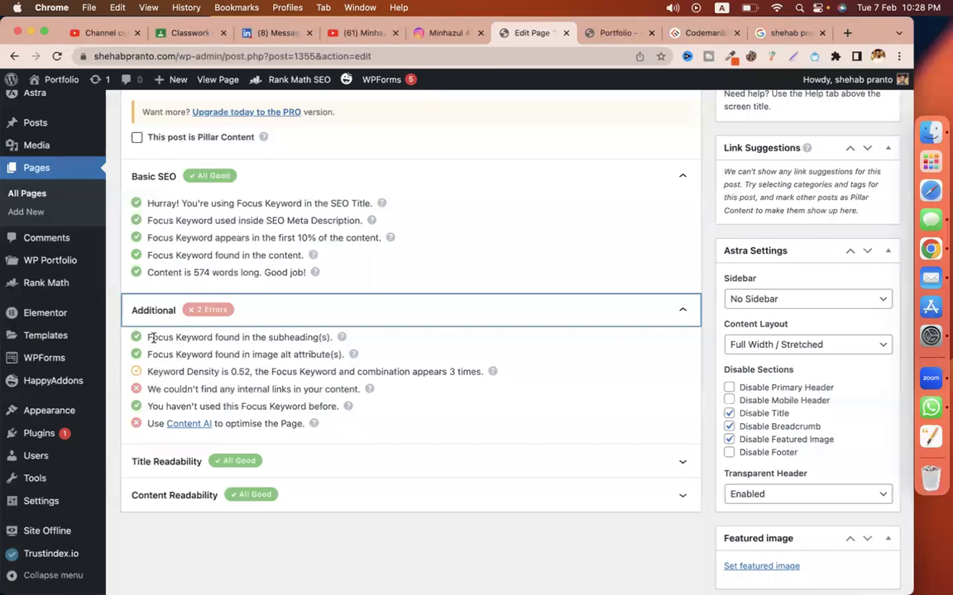
drag(149, 337, 334, 342)
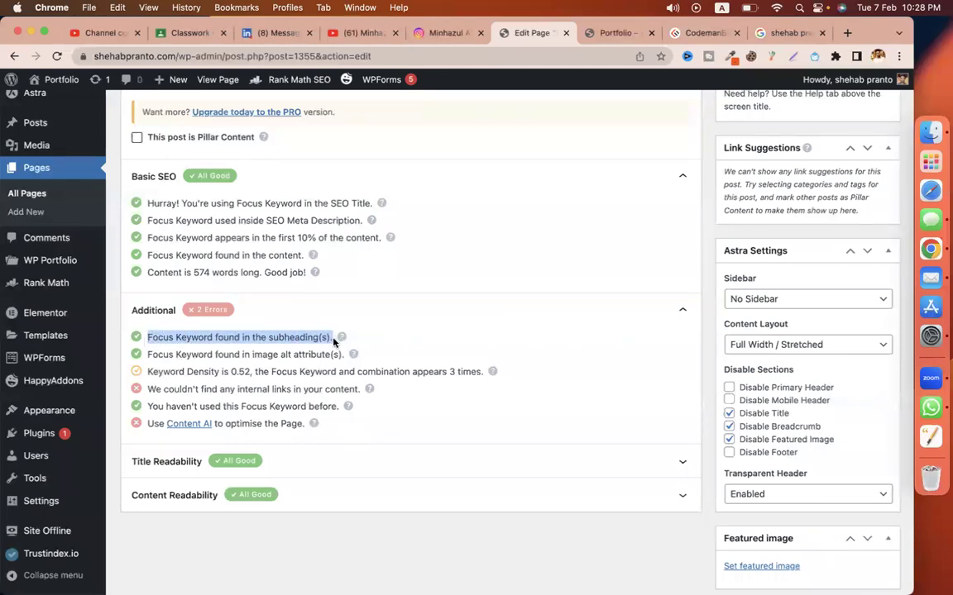
click(594, 38)
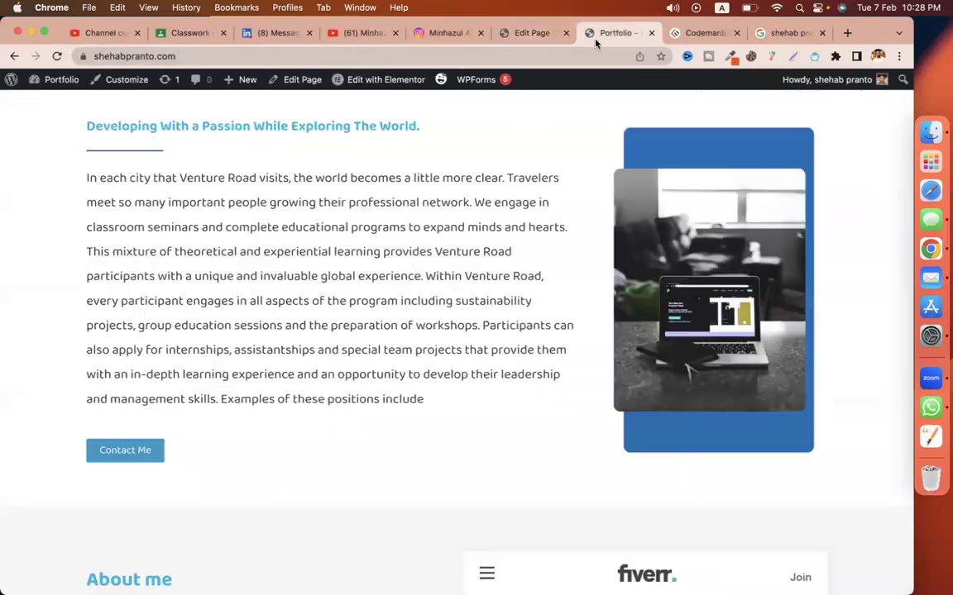
scroll(372, 232, up, 2)
triple_click(299, 206)
scroll(298, 207, up, 8)
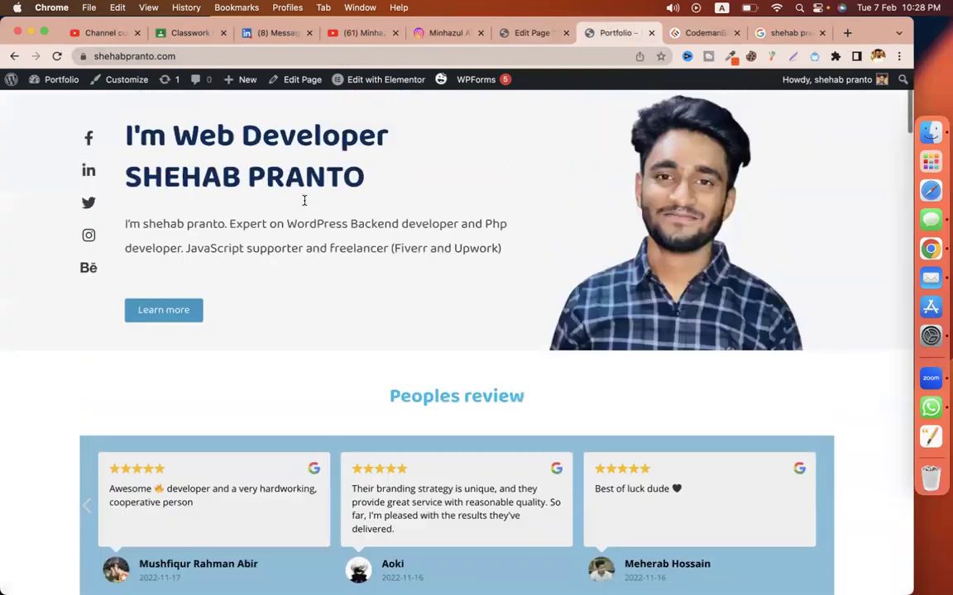
triple_click(261, 266)
scroll(261, 268, down, 10)
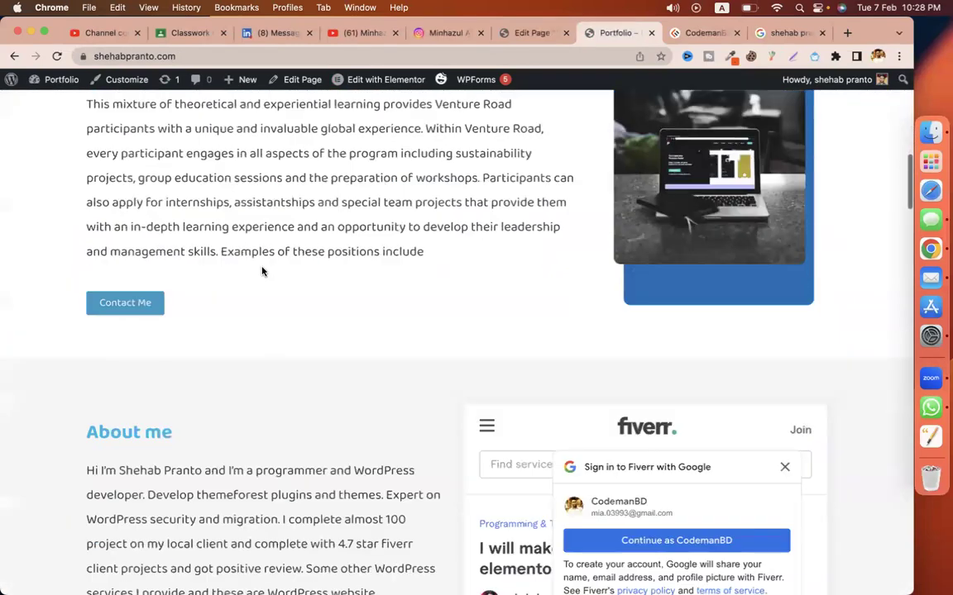
triple_click(159, 247)
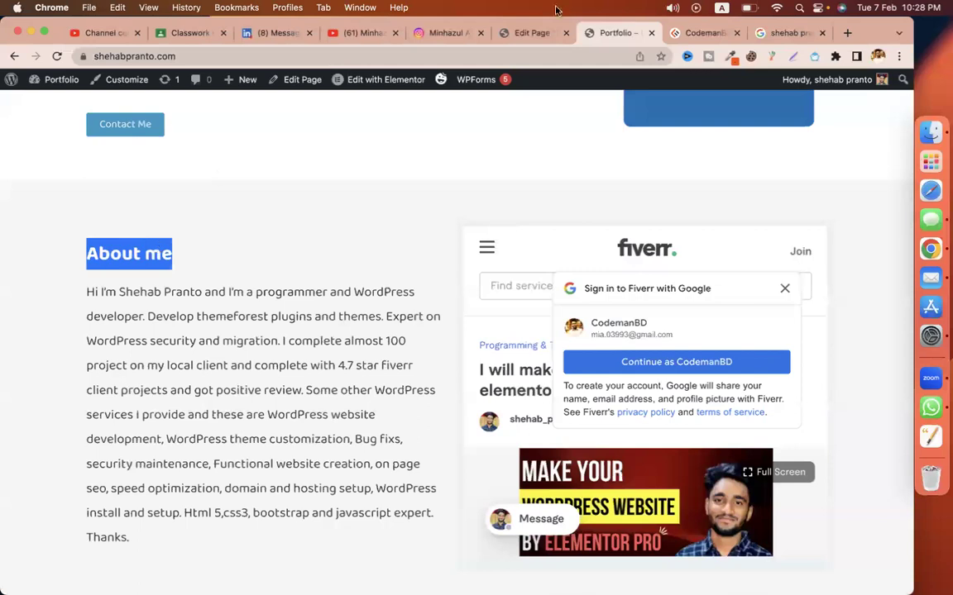
Step: Check the image alt attribute result against the images on the live home page
click(530, 32)
drag(189, 354, 304, 354)
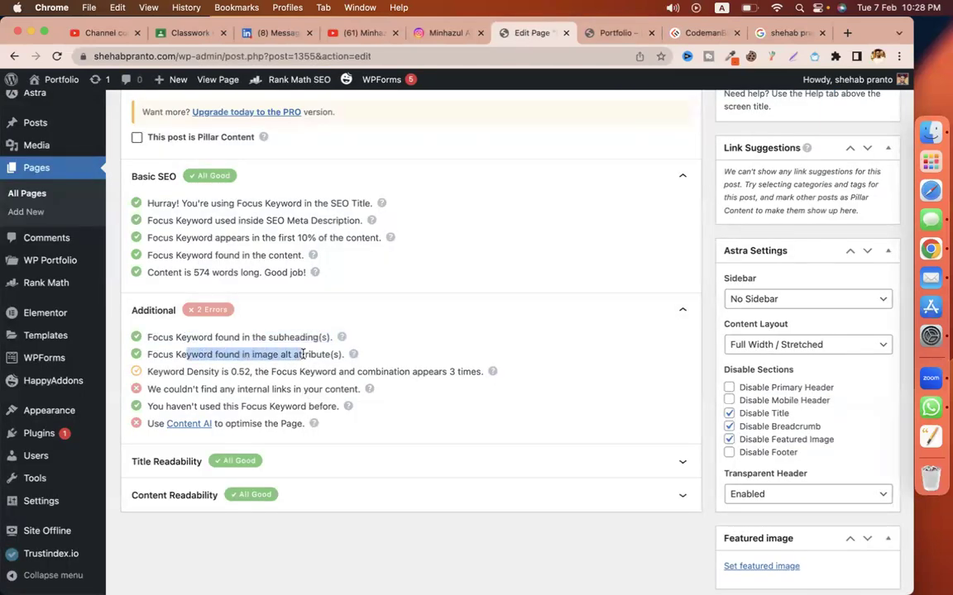
click(616, 33)
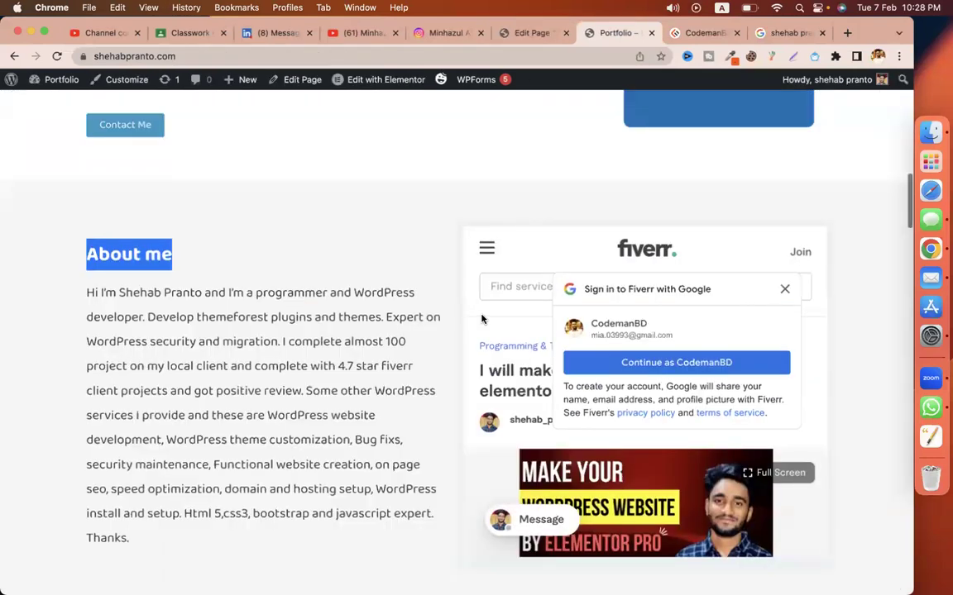
scroll(482, 319, down, 5)
scroll(482, 319, up, 5)
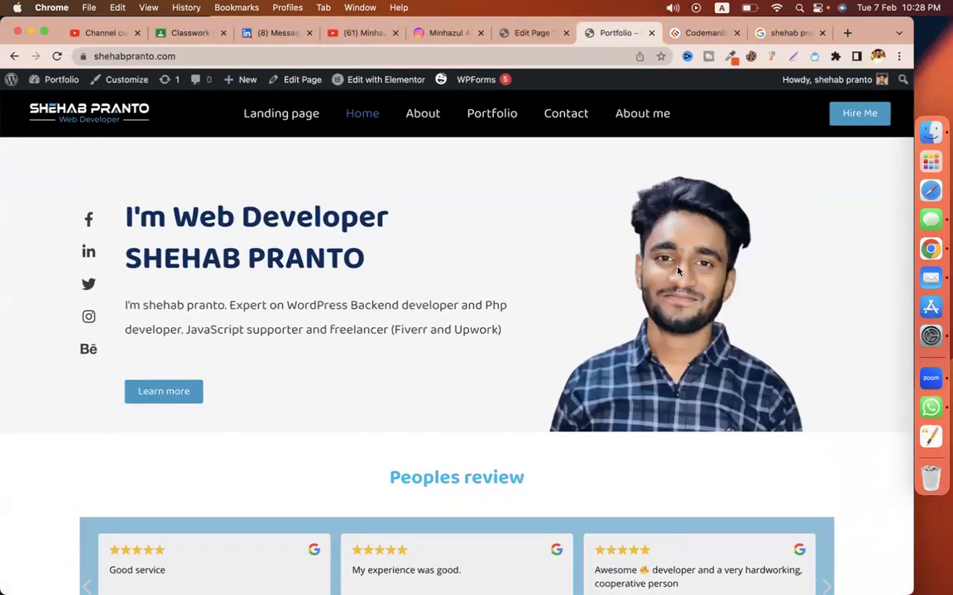
Step: Note the 0.52 keyword density and 84/100 score, then open the Home page in Elementor
click(530, 35)
drag(150, 371, 233, 374)
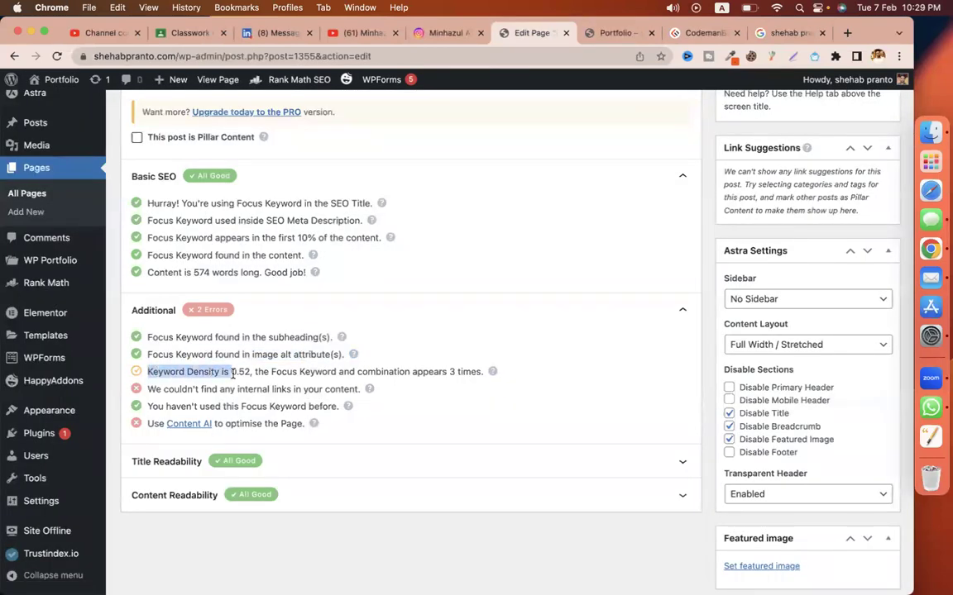
click(452, 371)
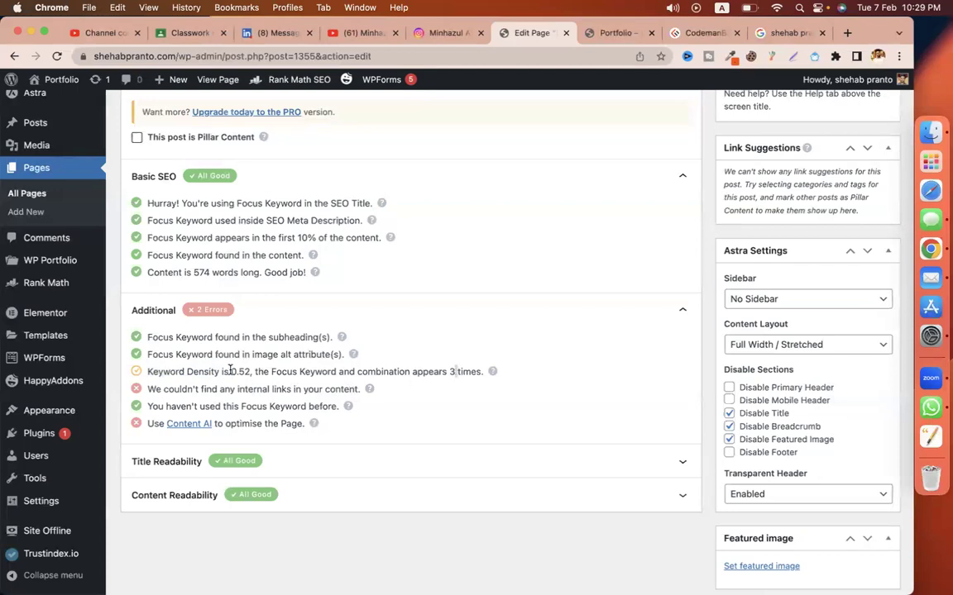
drag(241, 371, 254, 371)
scroll(525, 304, up, 5)
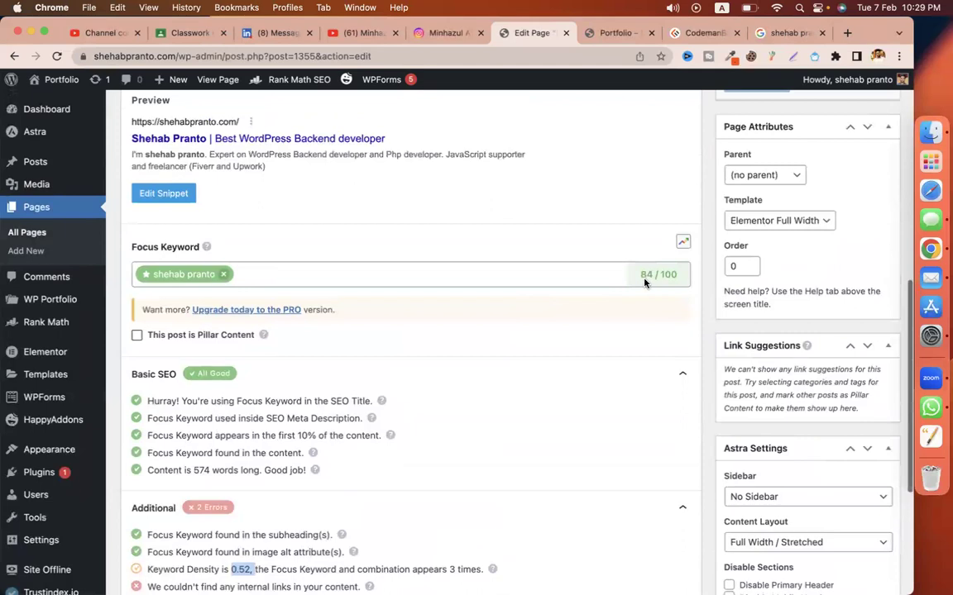
double_click(642, 279)
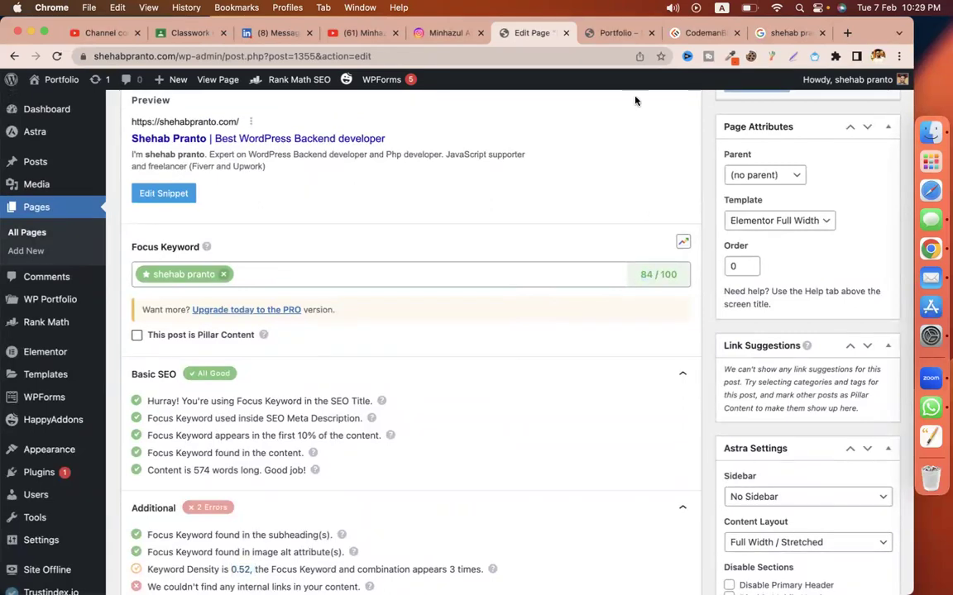
click(608, 33)
click(371, 79)
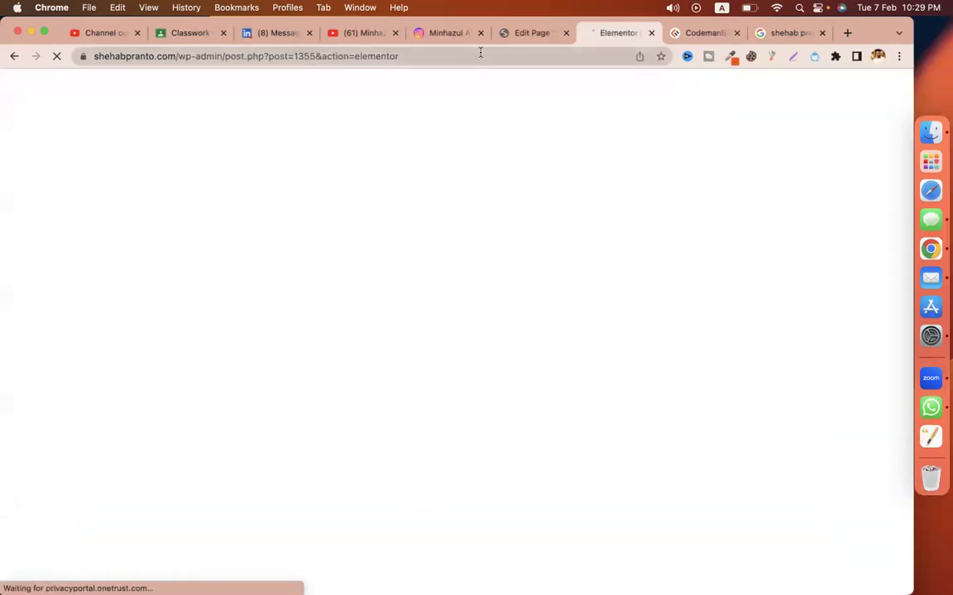
Step: Inspect the SEO title in the snippet preview, close it, and move to the Elementor editor
click(523, 33)
scroll(187, 372, up, 2)
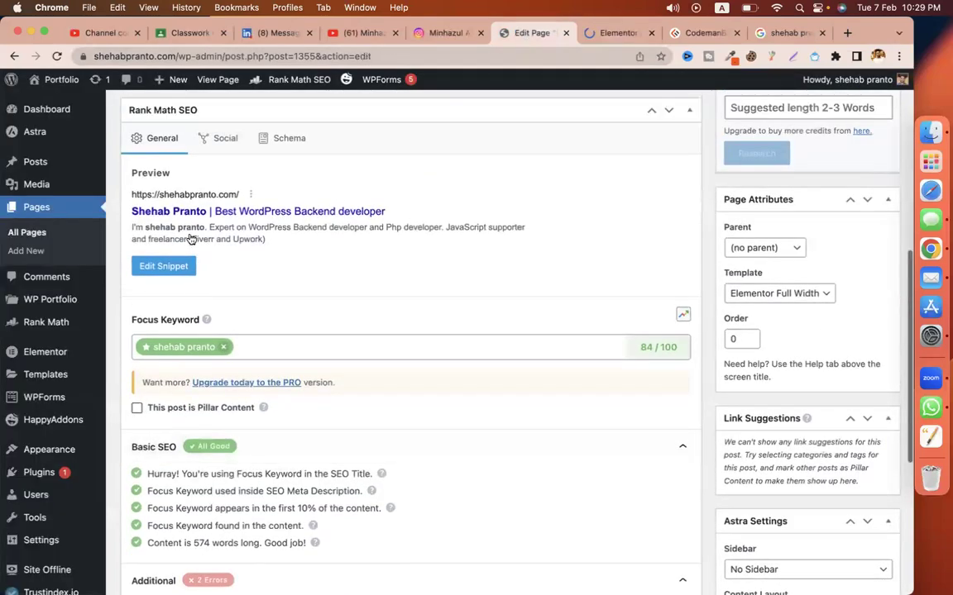
drag(207, 215, 130, 216)
drag(325, 325, 224, 329)
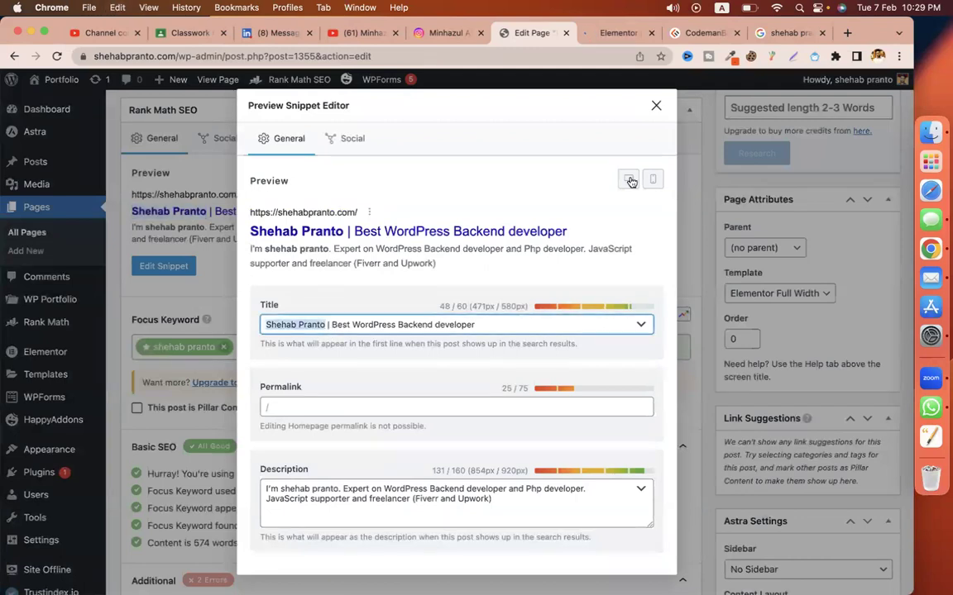
click(653, 109)
click(591, 39)
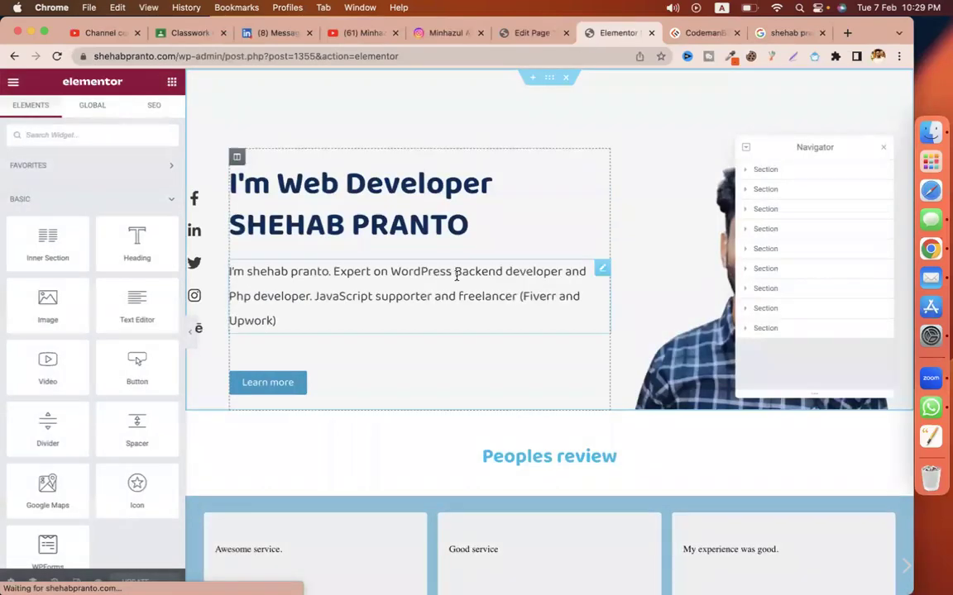
Step: Select the hero intro Text Editor widget, close the Navigator, and scroll down to About me
click(457, 277)
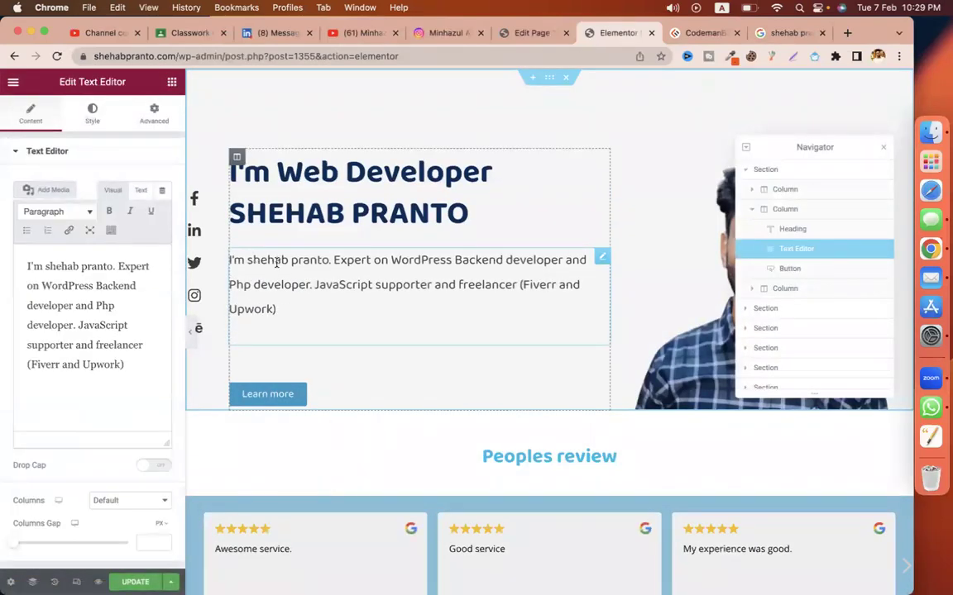
scroll(328, 301, down, 5)
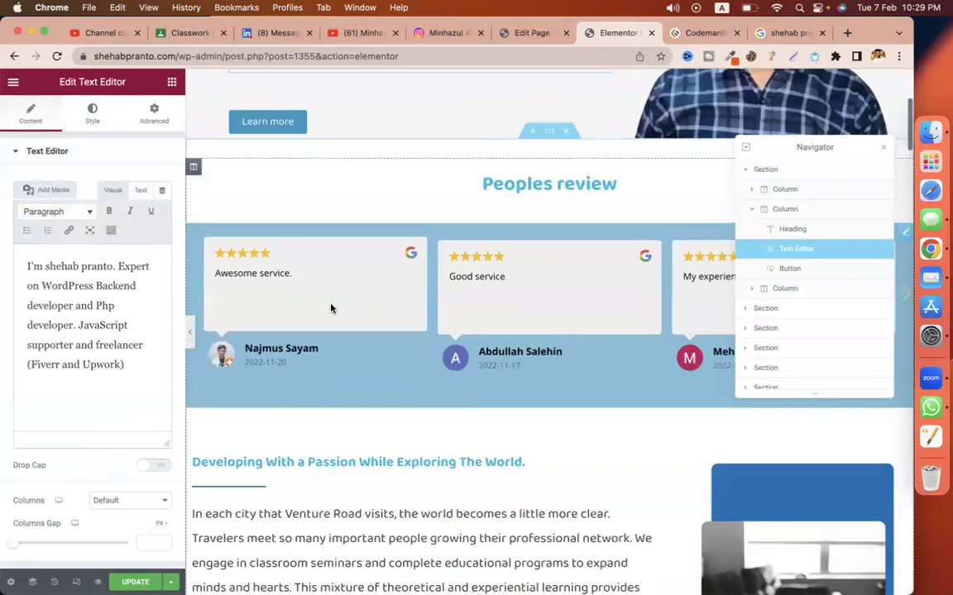
click(881, 151)
scroll(574, 336, down, 3)
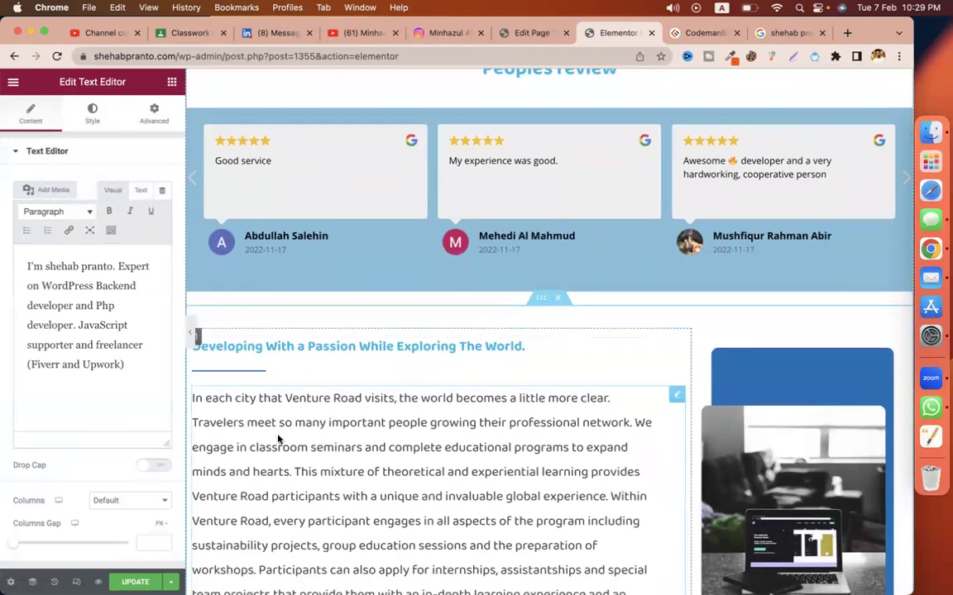
scroll(277, 437, down, 3)
scroll(277, 437, up, 2)
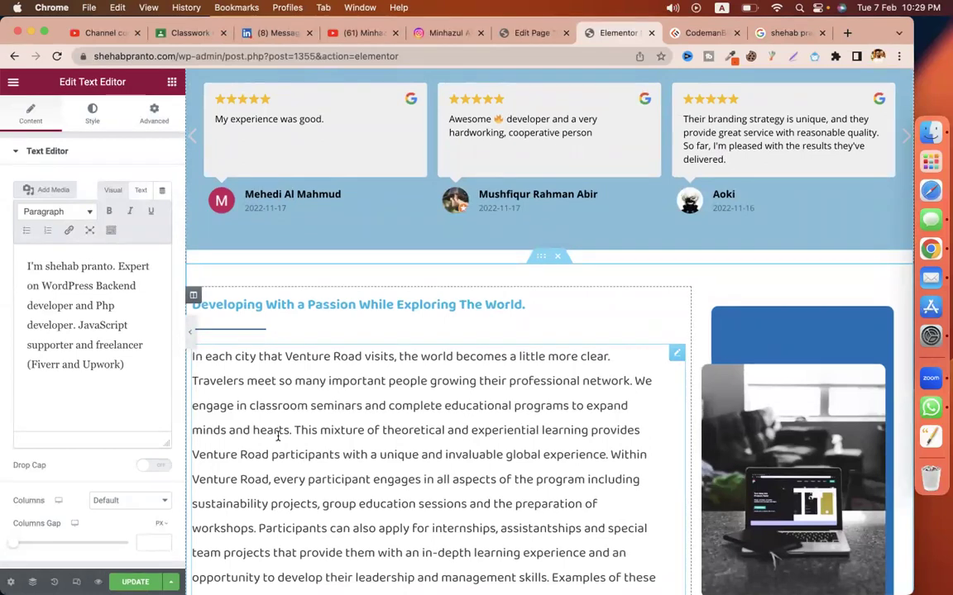
scroll(360, 428, down, 2)
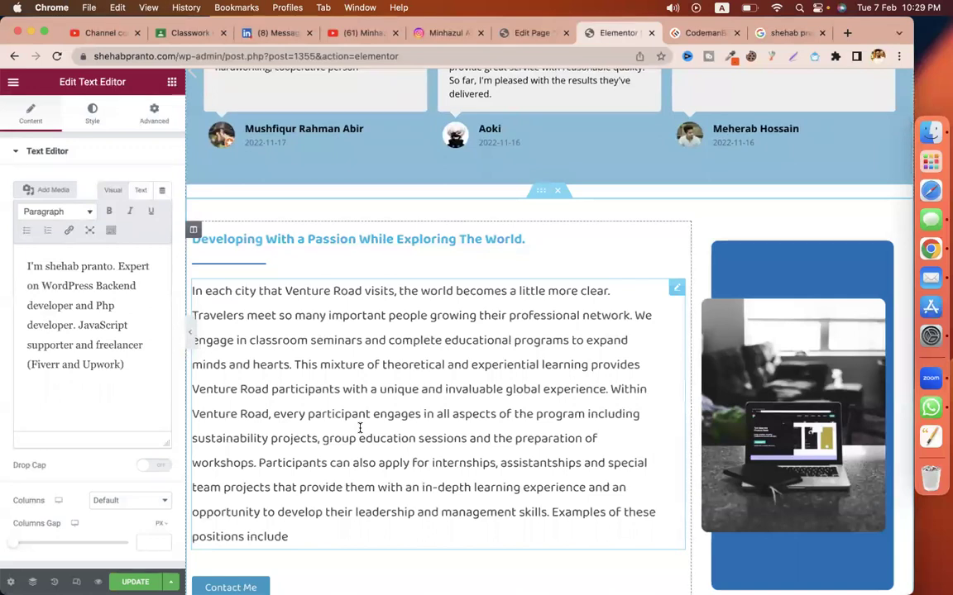
scroll(360, 428, down, 1)
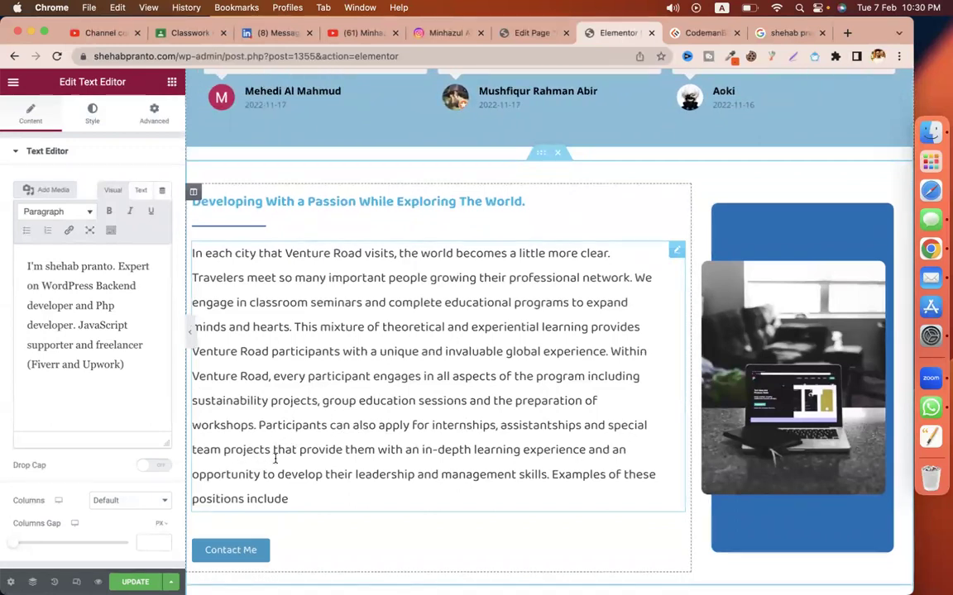
scroll(418, 454, down, 2)
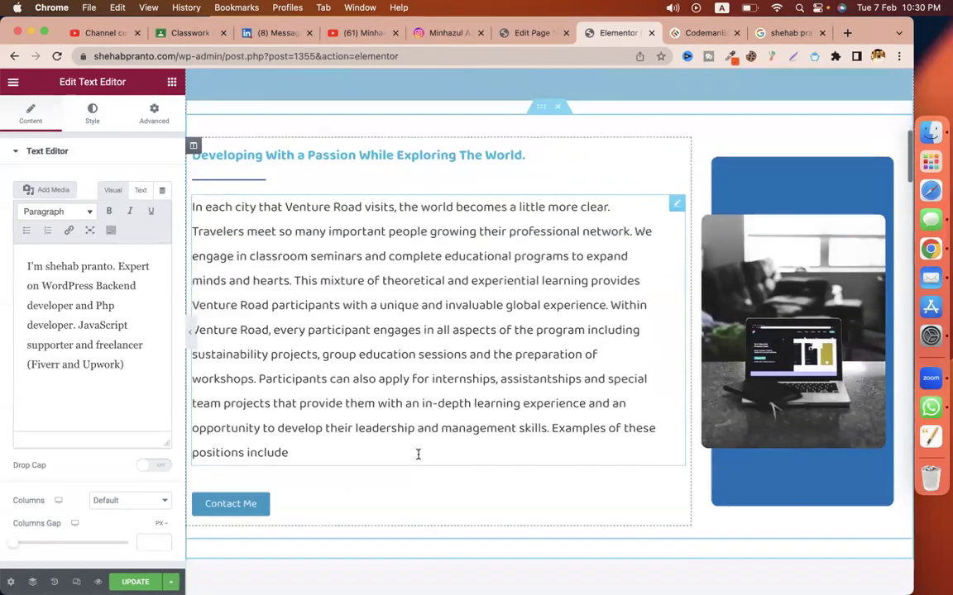
scroll(418, 457, down, 12)
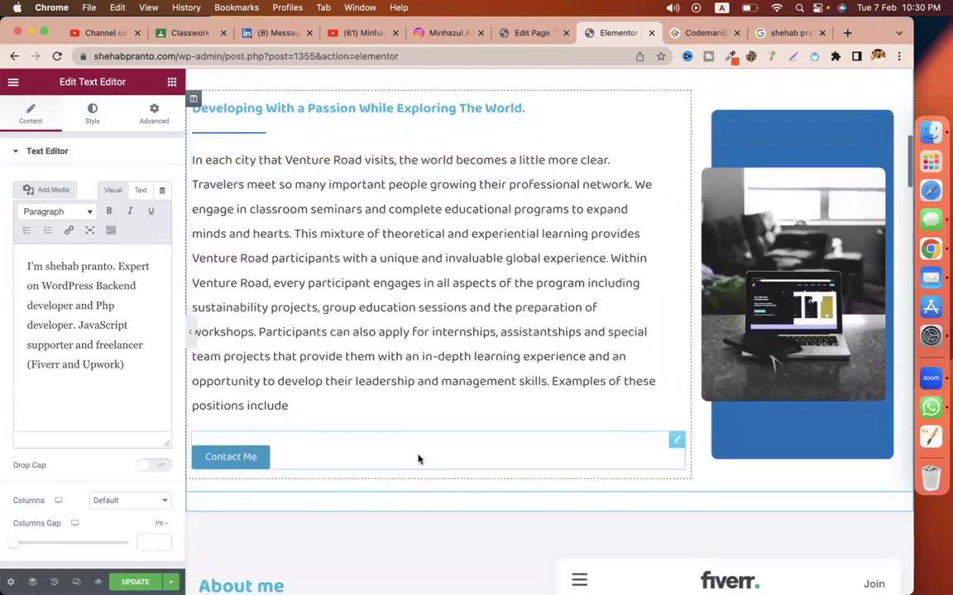
scroll(352, 326, up, 2)
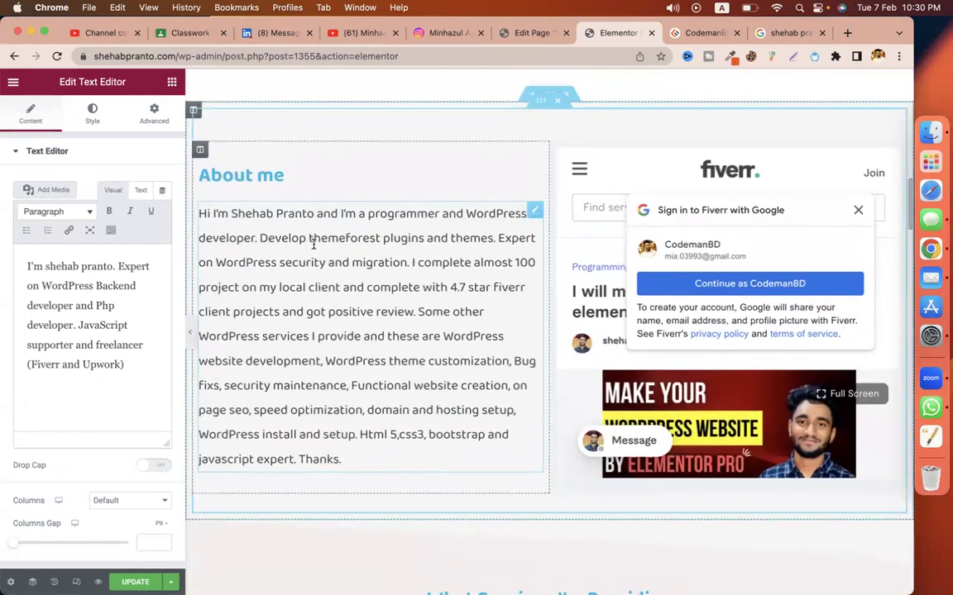
Step: Put 'Thanks,' on its own line in About me with the owner's name beneath it
click(343, 467)
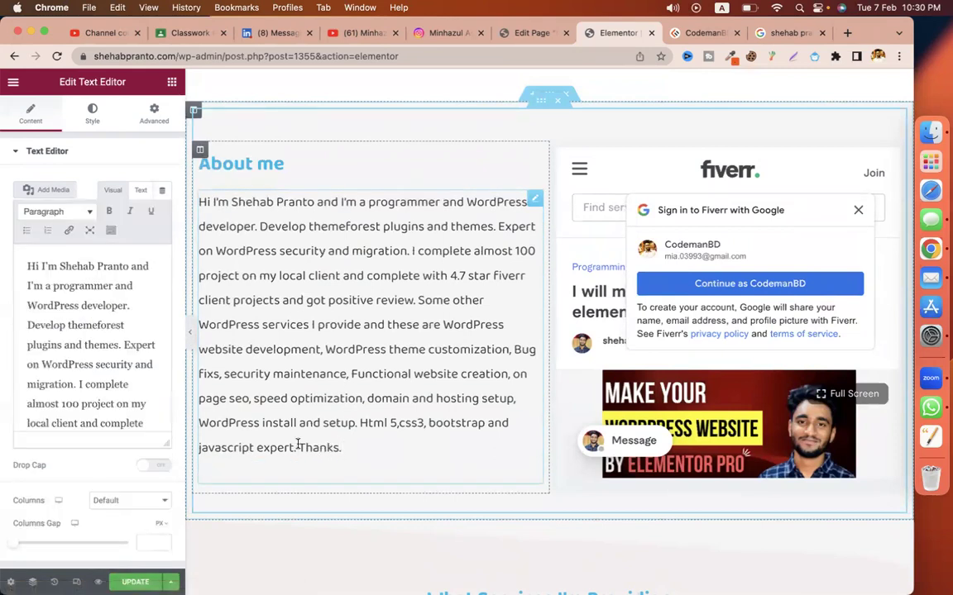
click(297, 447)
key(Return)
key(Return)
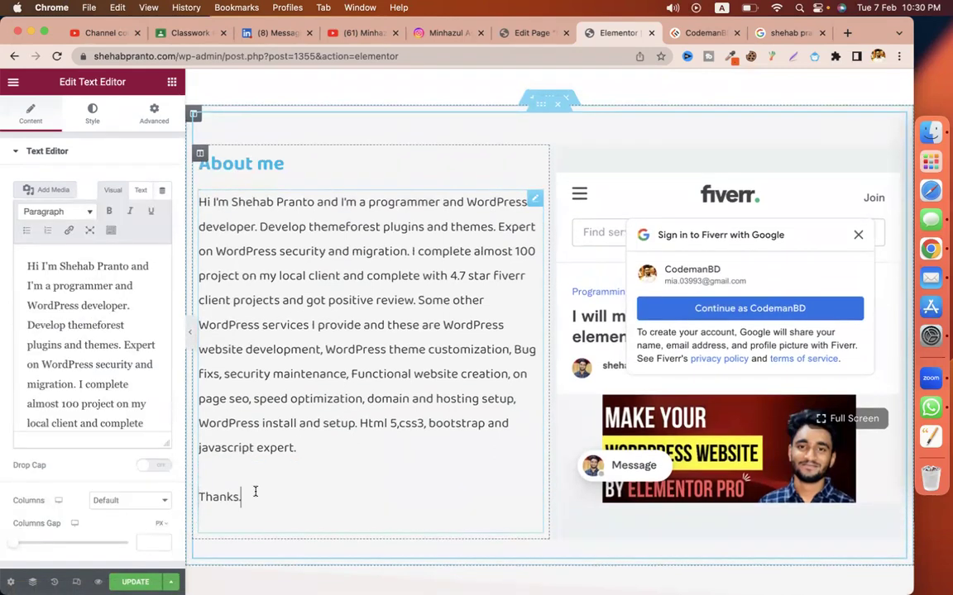
text(,)
key(shift+Return)
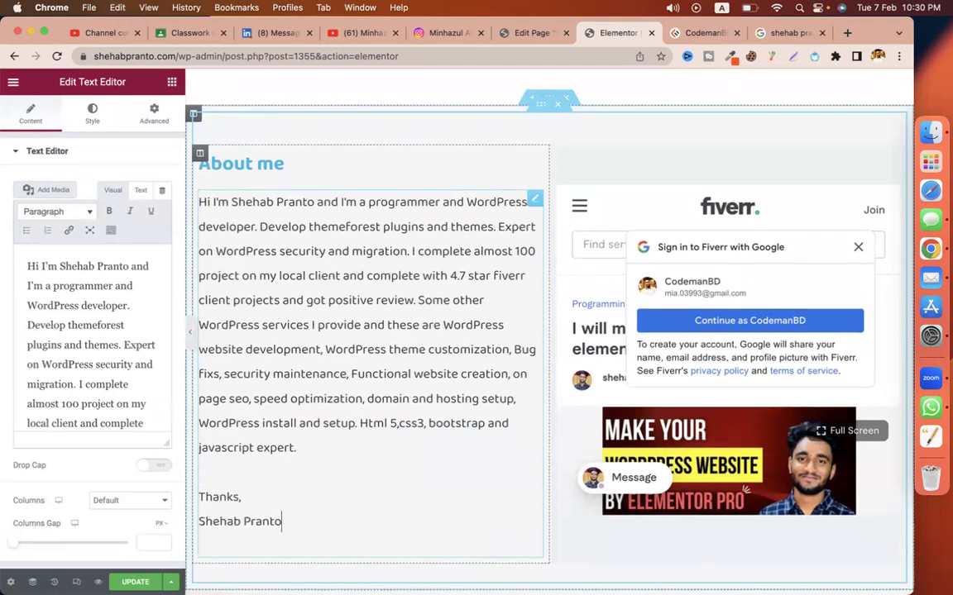
Step: Replace the Working Process Lorem subtitle with the owner's tight-deadline, deliver-fast sentence
scroll(394, 519, down, 3)
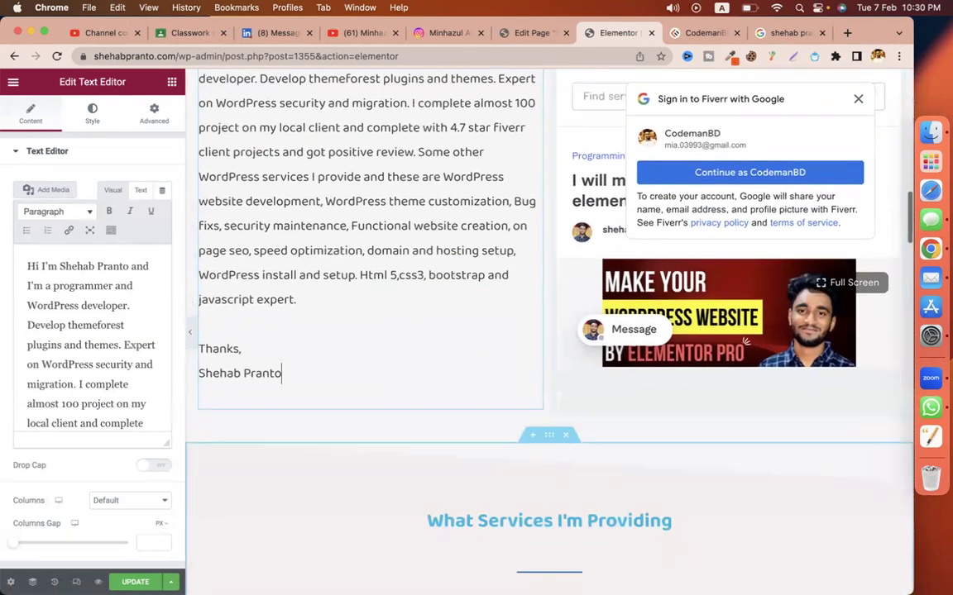
scroll(394, 519, down, 5)
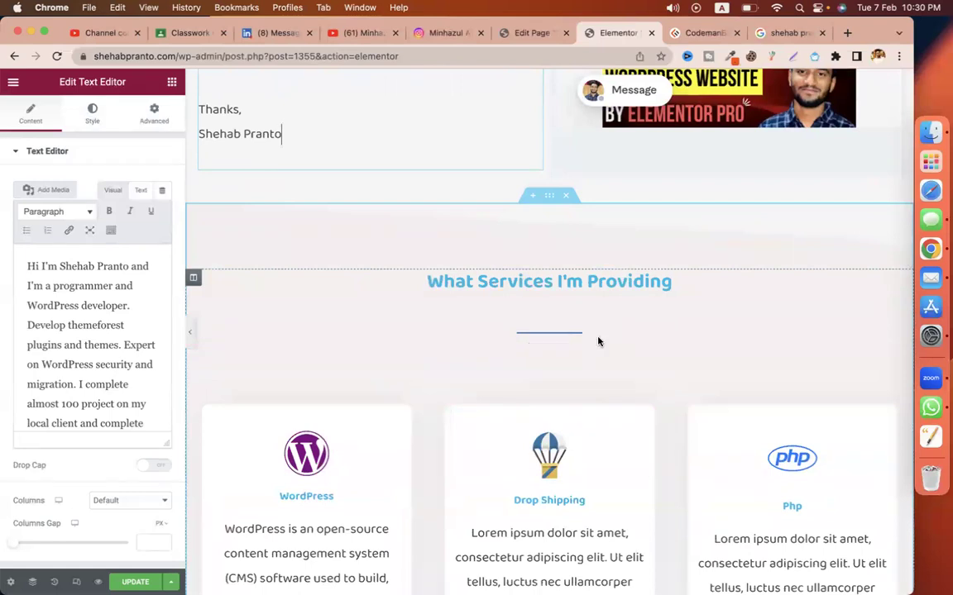
scroll(374, 427, down, 3)
scroll(374, 427, down, 15)
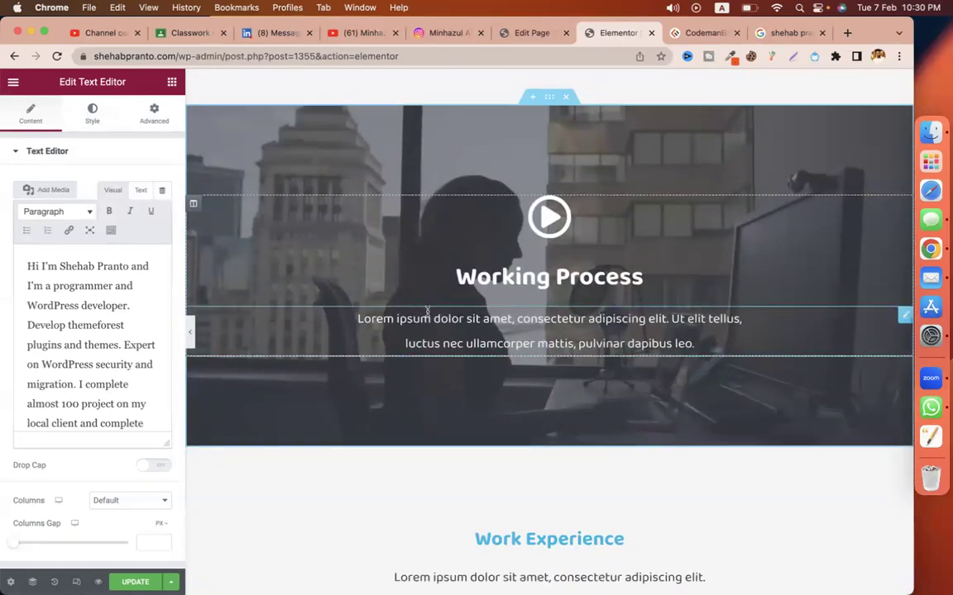
double_click(409, 329)
click(408, 322)
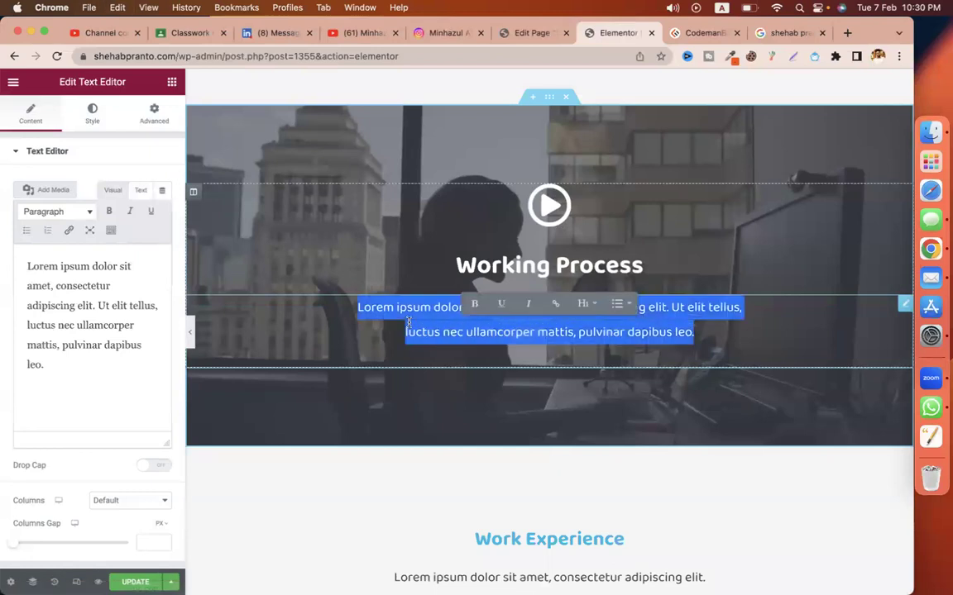
key(BackSpace)
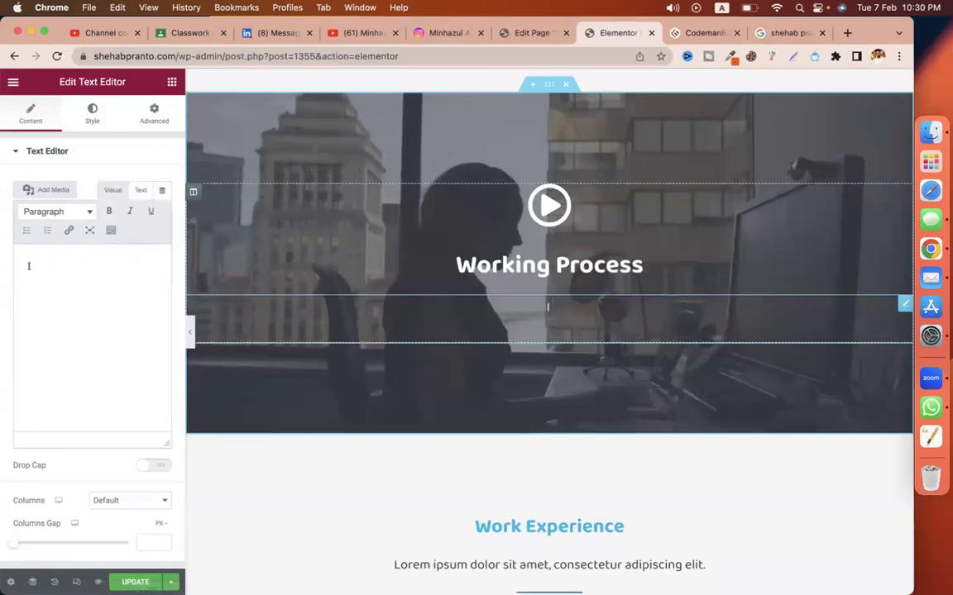
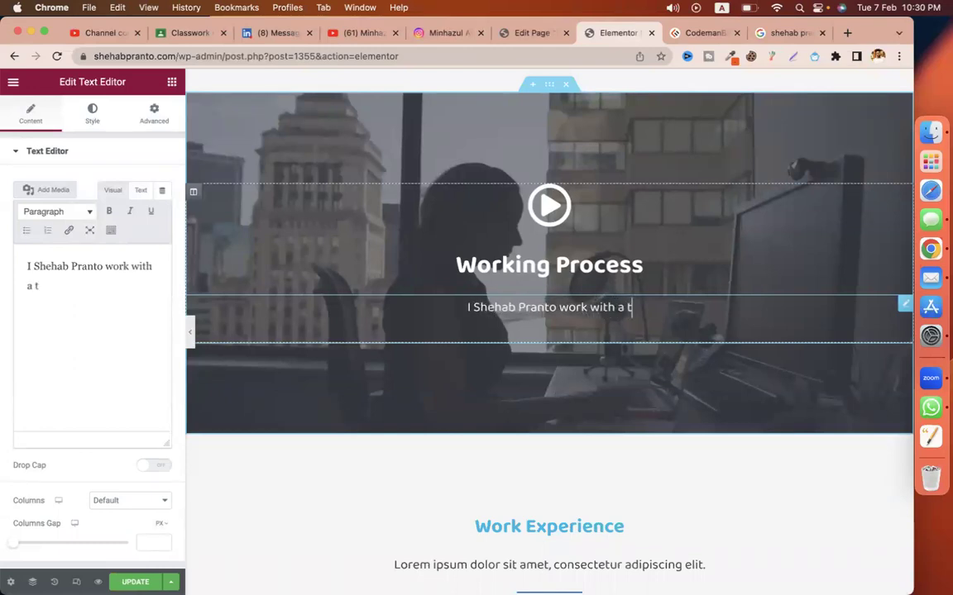
text(ight deadline)
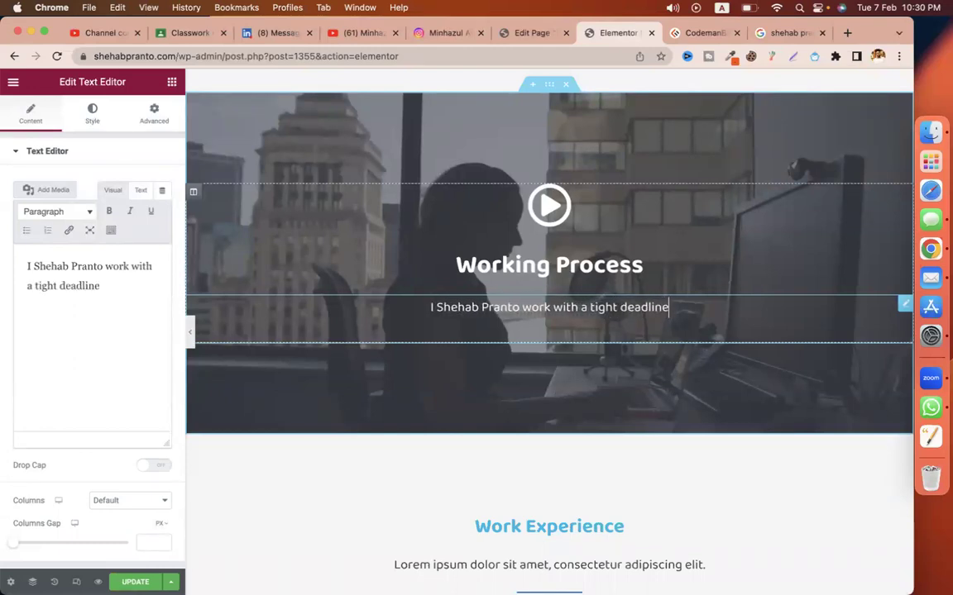
text( and deliver )
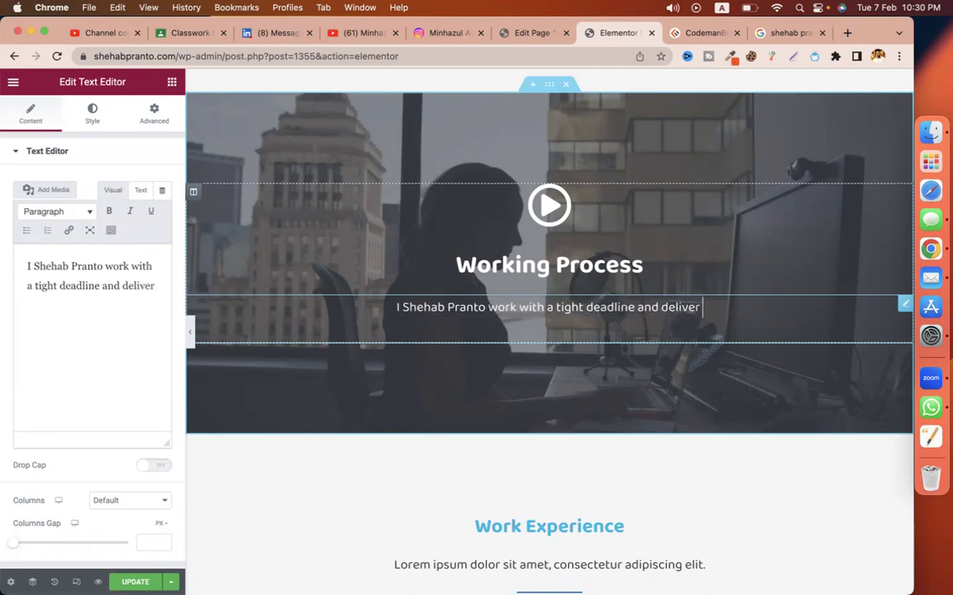
text(fast for each pr)
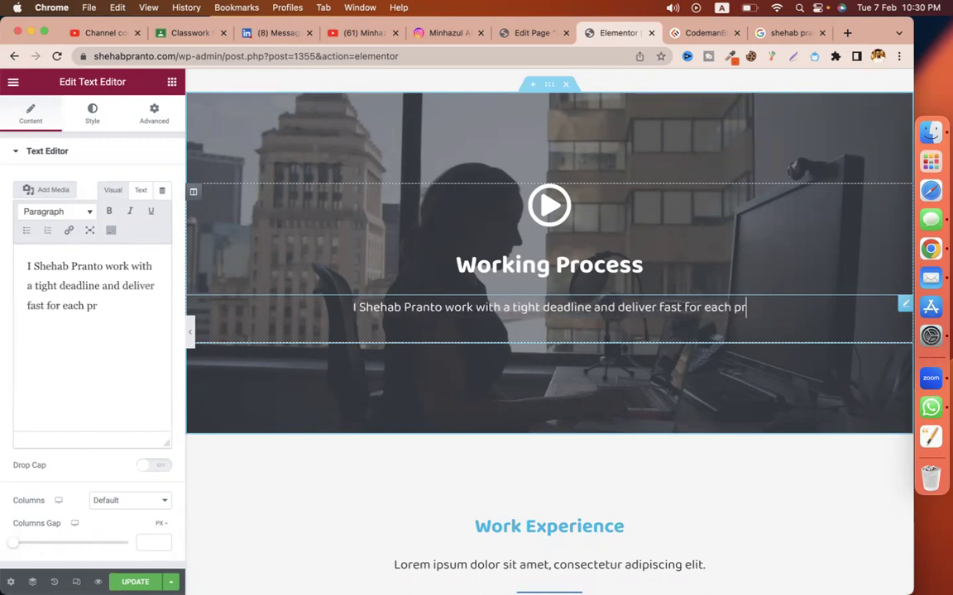
text(ojects.)
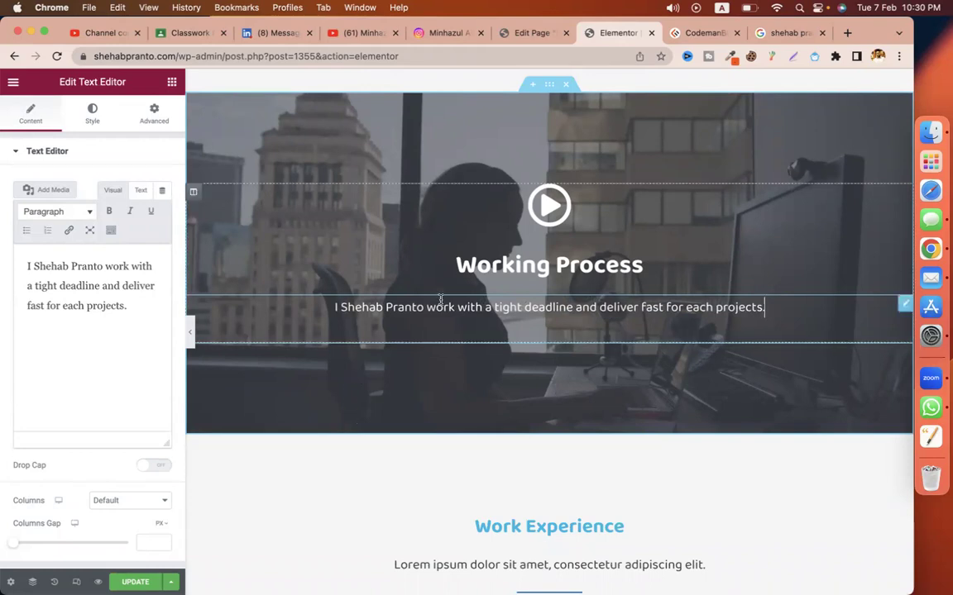
scroll(425, 383, down, 5)
Step: Rewrite the Work Experience subtitle as the owner's name plus 'completed 100+ projects with a lot of cleints.'
click(495, 321)
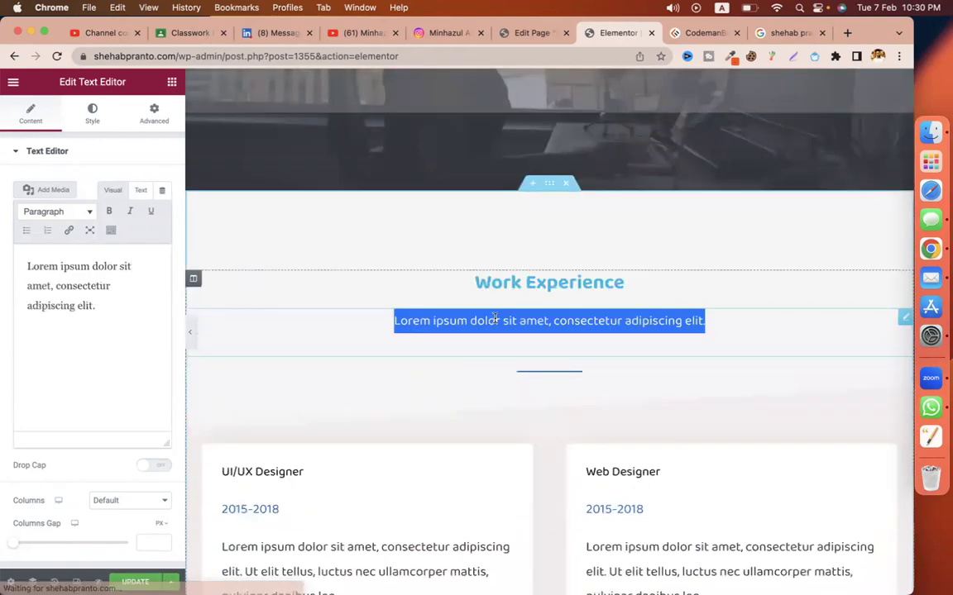
double_click(495, 321)
triple_click(496, 321)
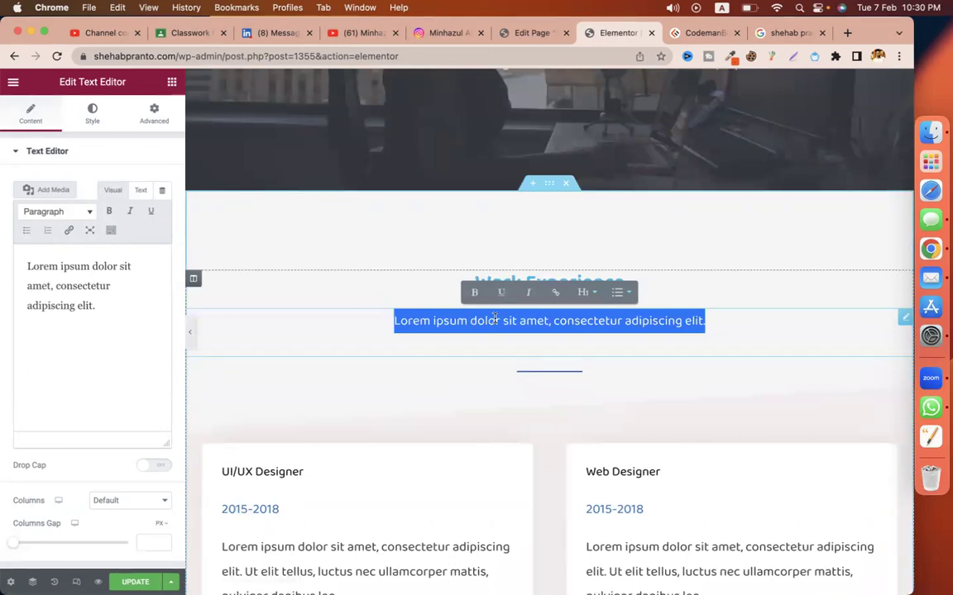
text(My)
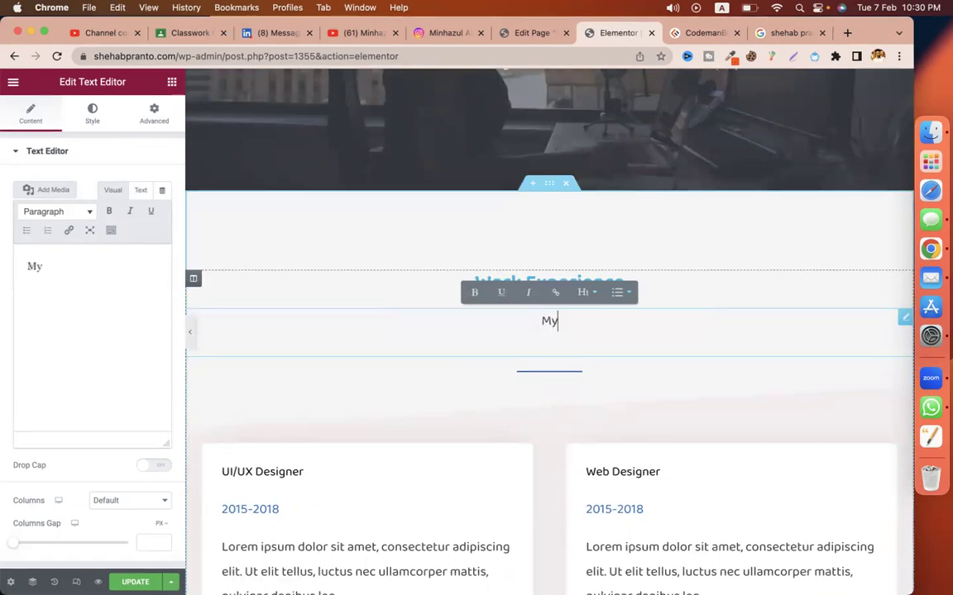
key(BackSpace)
key(BackSpace)
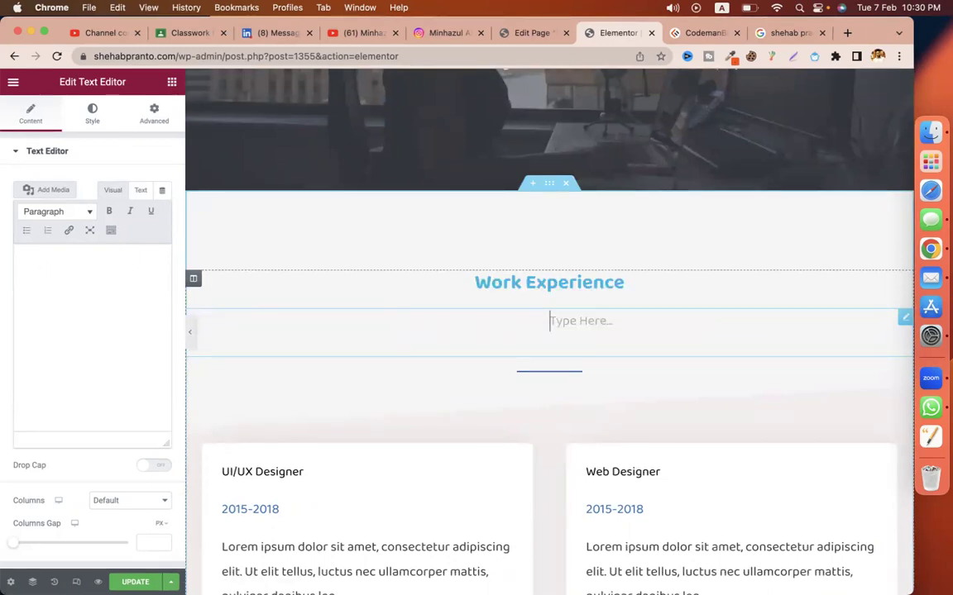
text(compl)
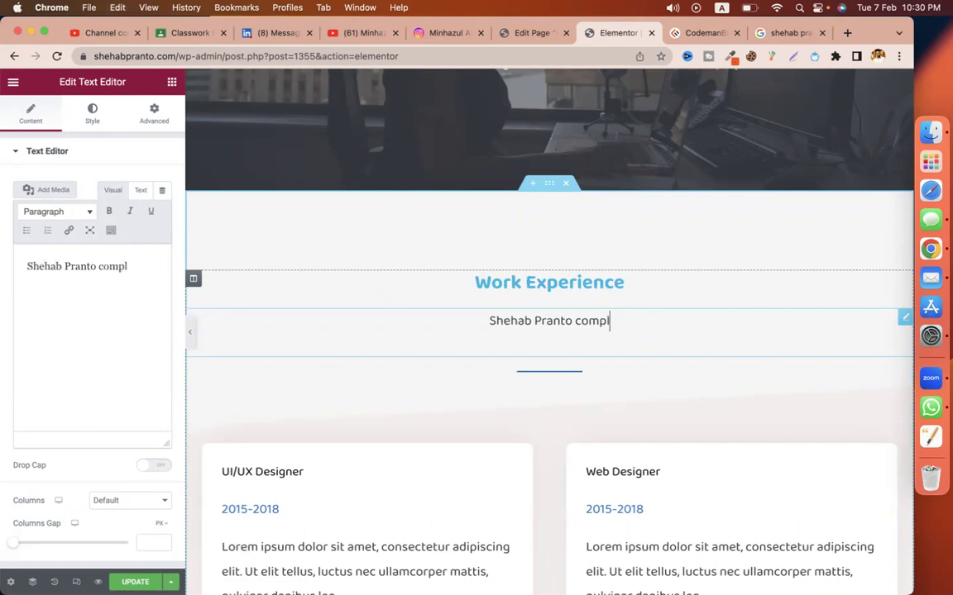
text(eted 100)
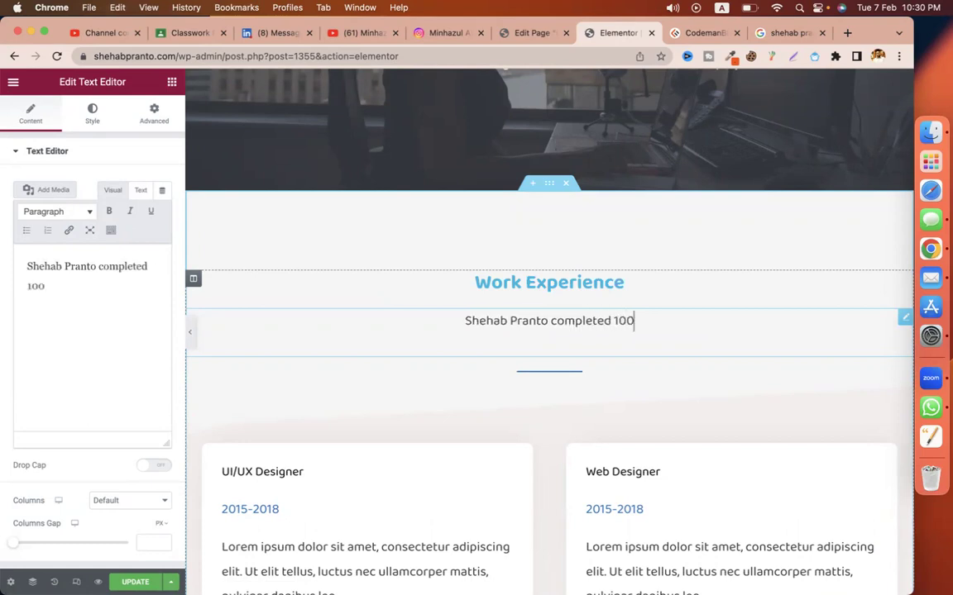
text(+ projects with veriety cleinbts)
key(BackSpace)
key(BackSpace)
key(BackSpace)
text(ts )
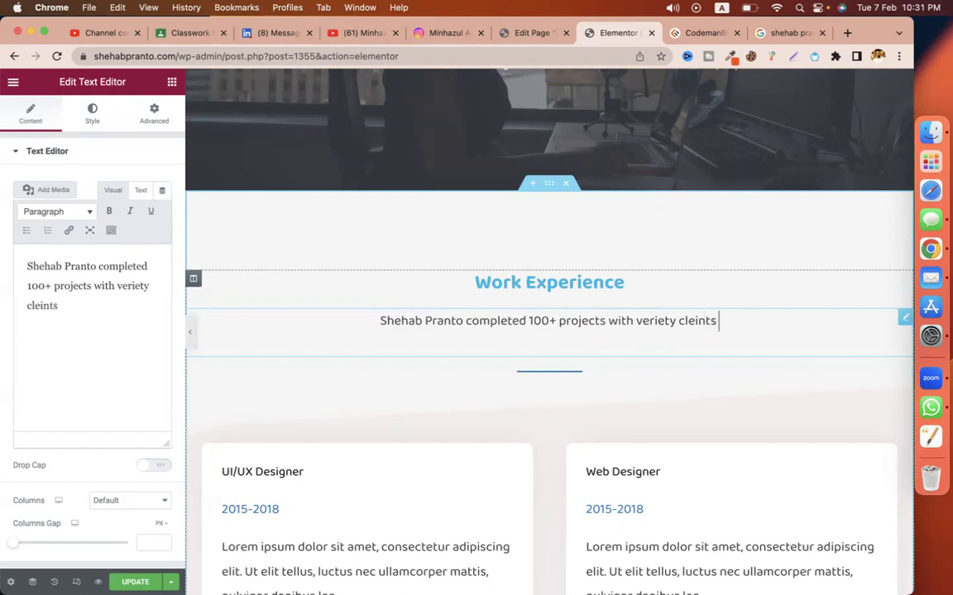
text(.)
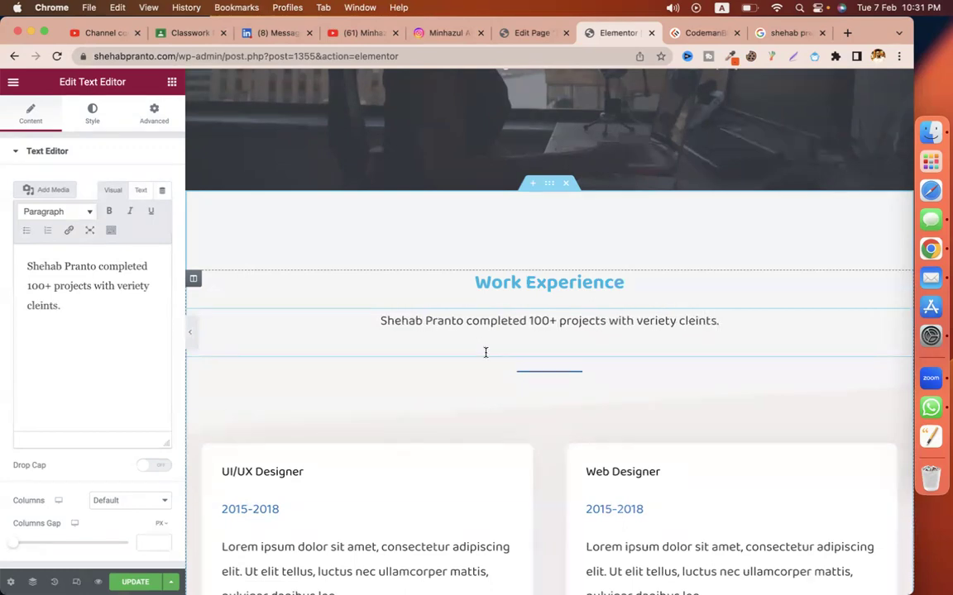
double_click(647, 322)
text(a lot of)
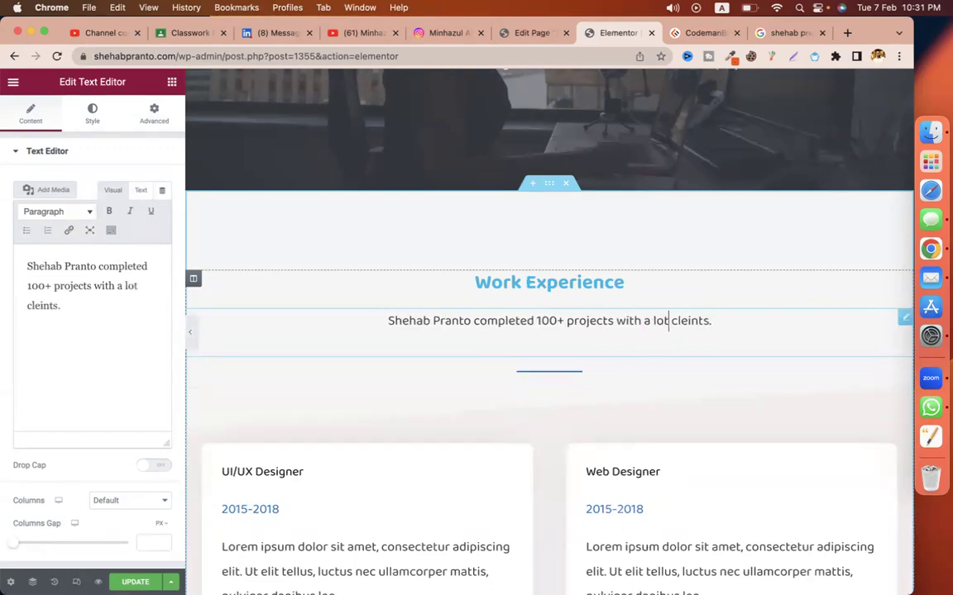
scroll(632, 373, down, 15)
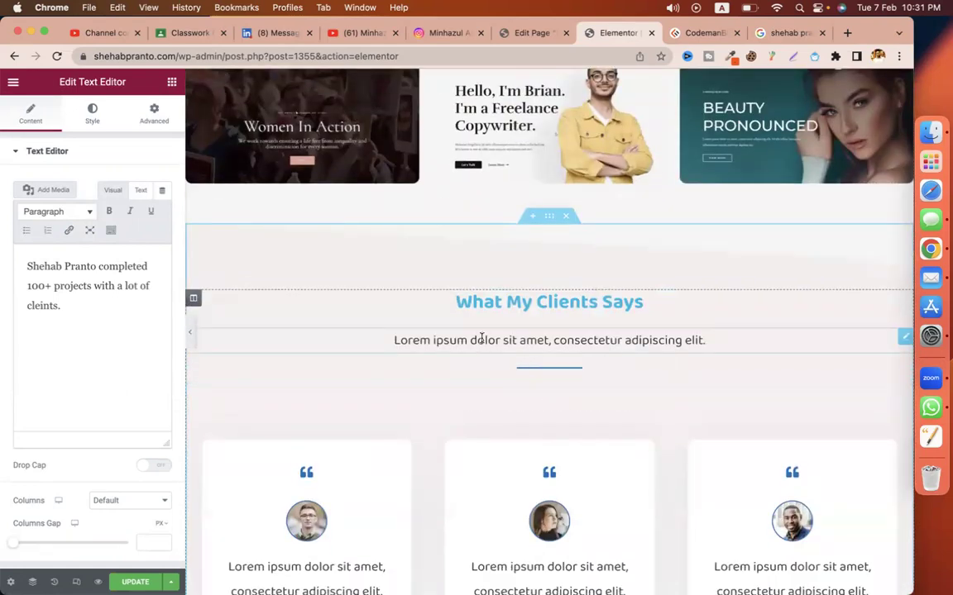
Step: Change the What My Clients Says subtitle to 'Let's see what clients say about' plus the owner's name
triple_click(481, 339)
text(Let's)
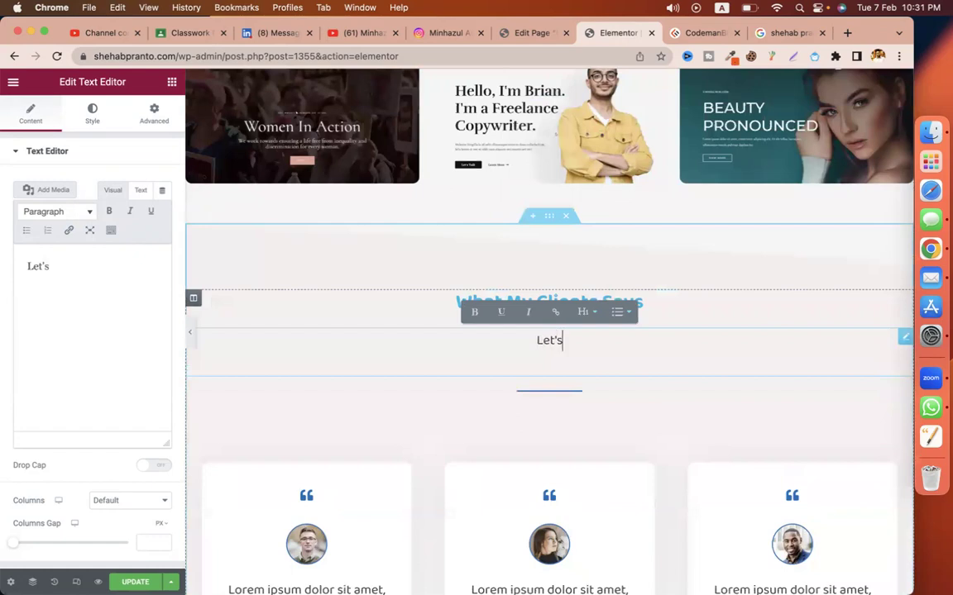
text( see what )
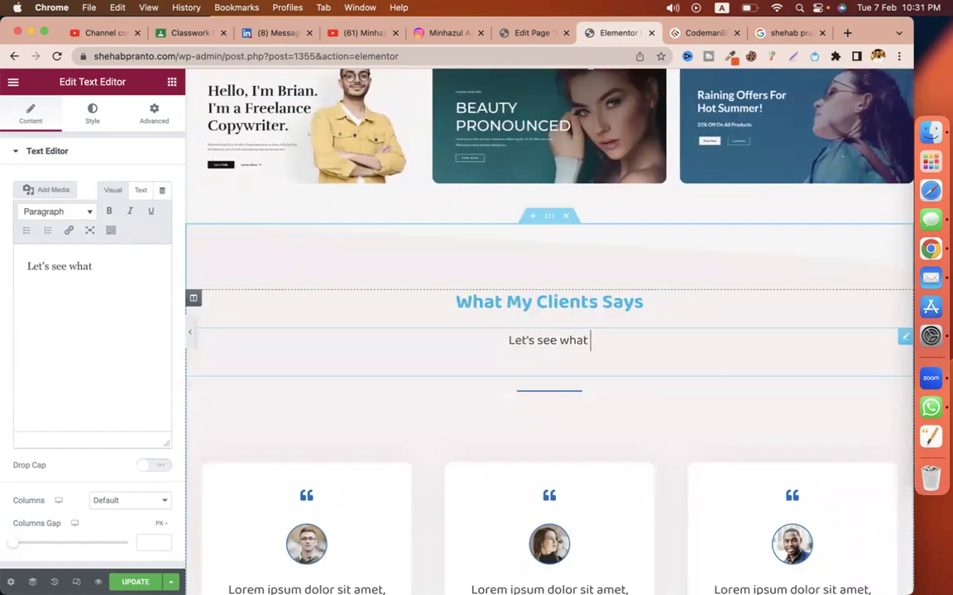
text(clients s)
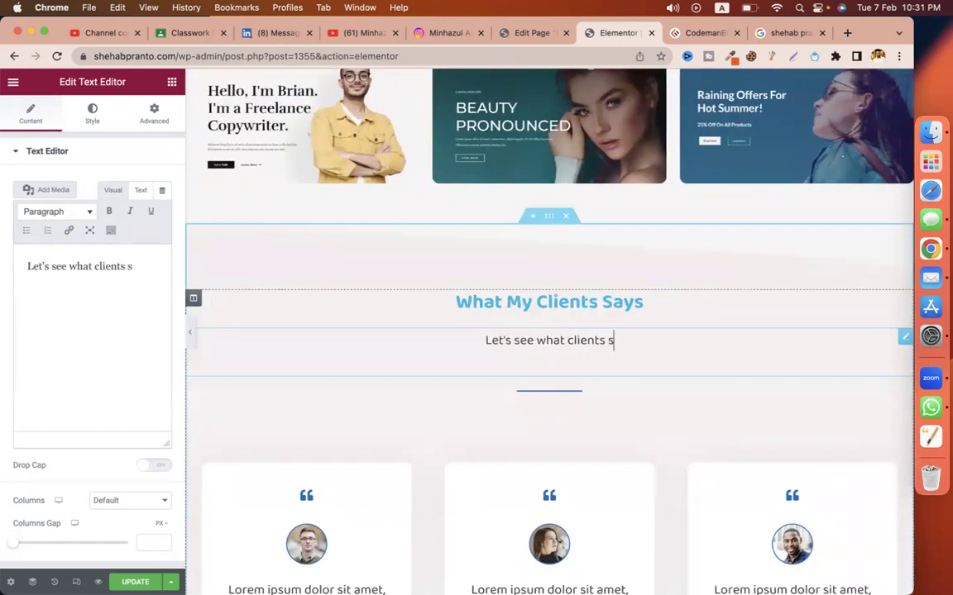
text(ay about)
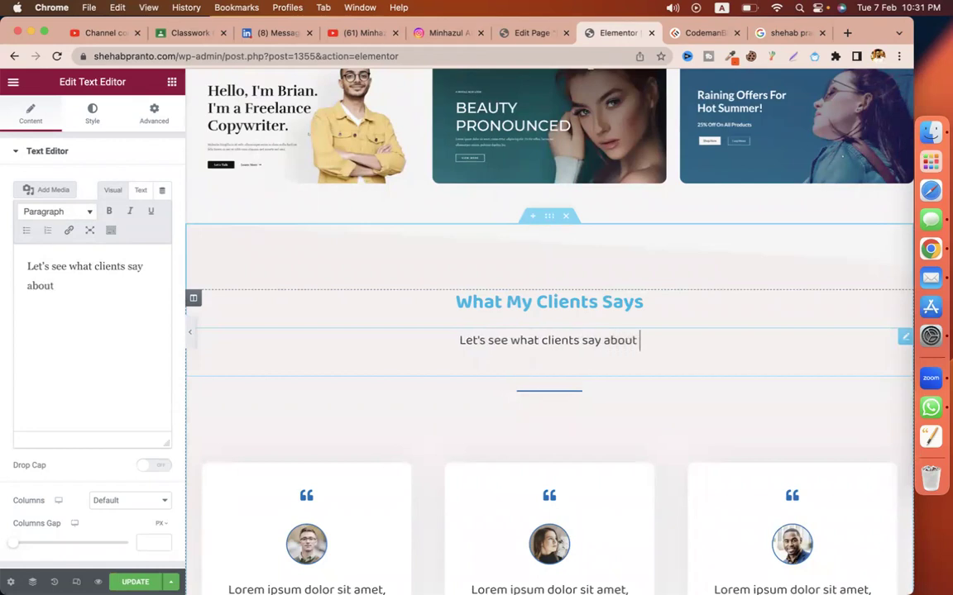
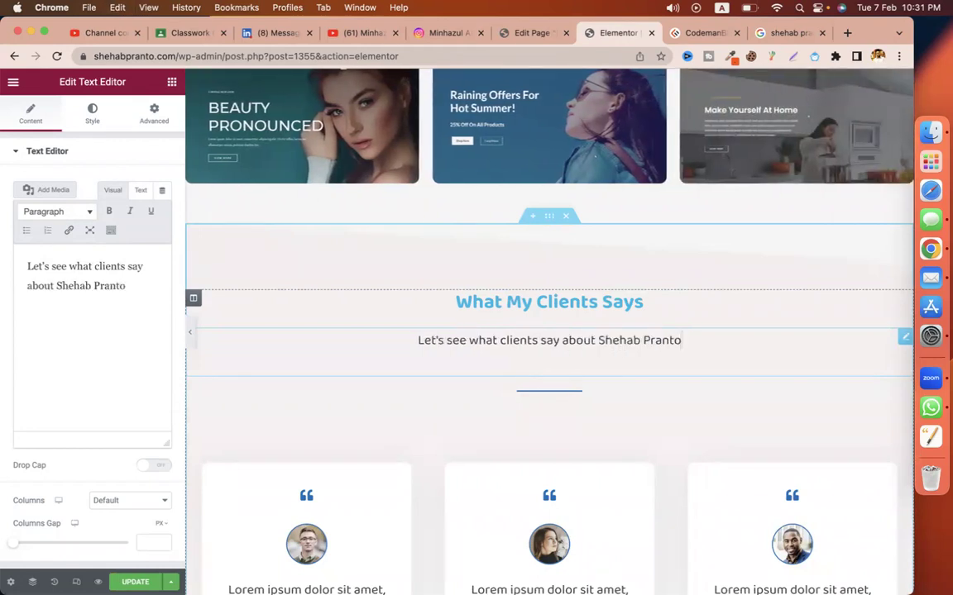
text(.)
scroll(358, 440, down, 8)
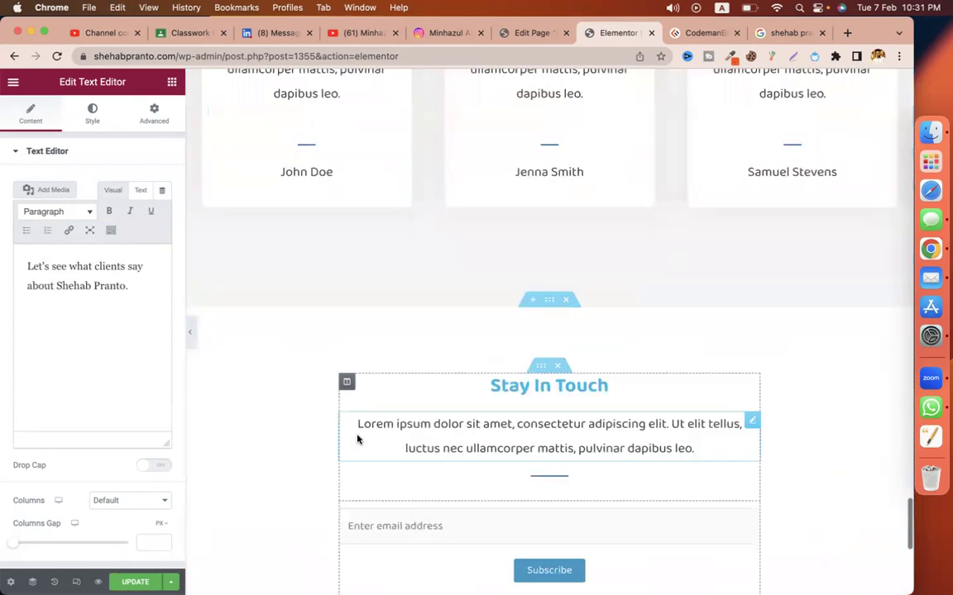
scroll(357, 440, down, 1)
Step: Replace the Stay In Touch placeholder with 'Keep connected with' followed by the owner's name
triple_click(499, 383)
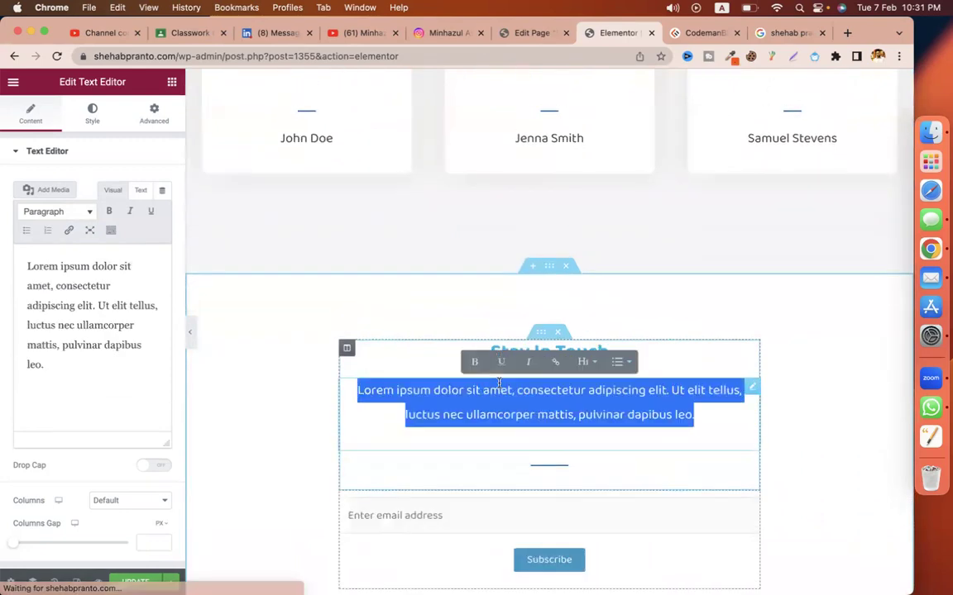
text(Stay)
key(super+a)
text(Keep connected with )
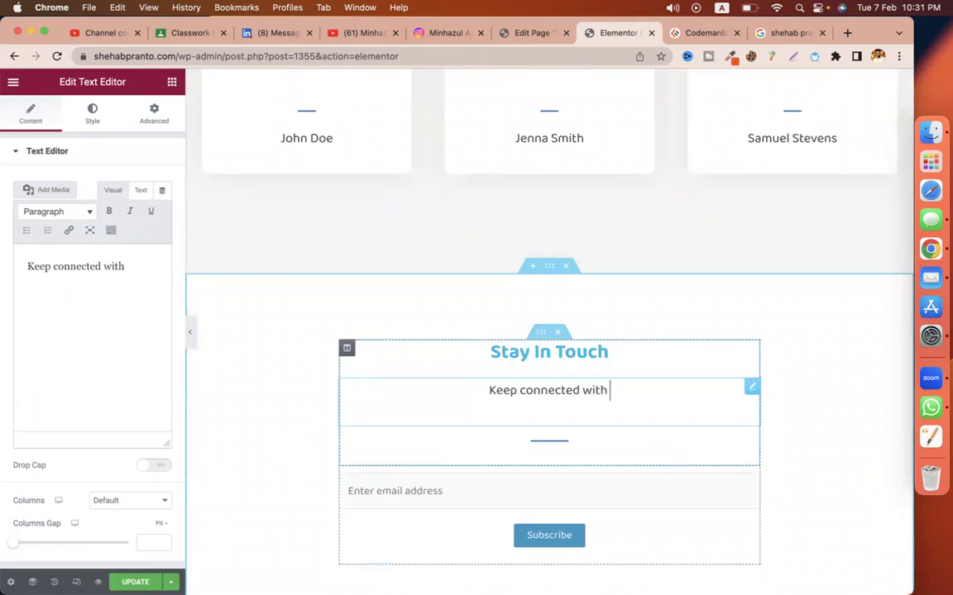
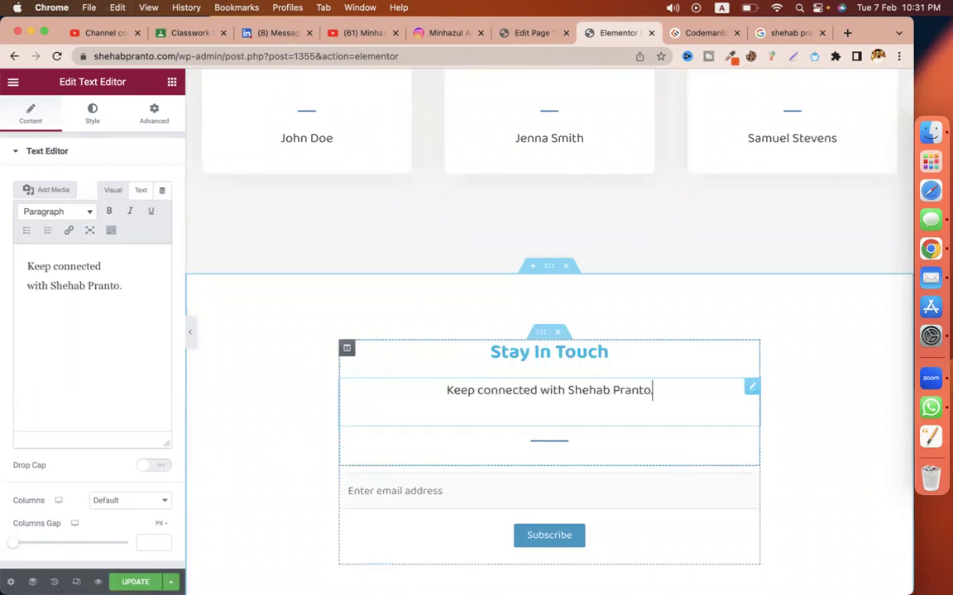
scroll(369, 440, down, 3)
Step: Save the Elementor changes and update the Home page in the WordPress editor
click(128, 582)
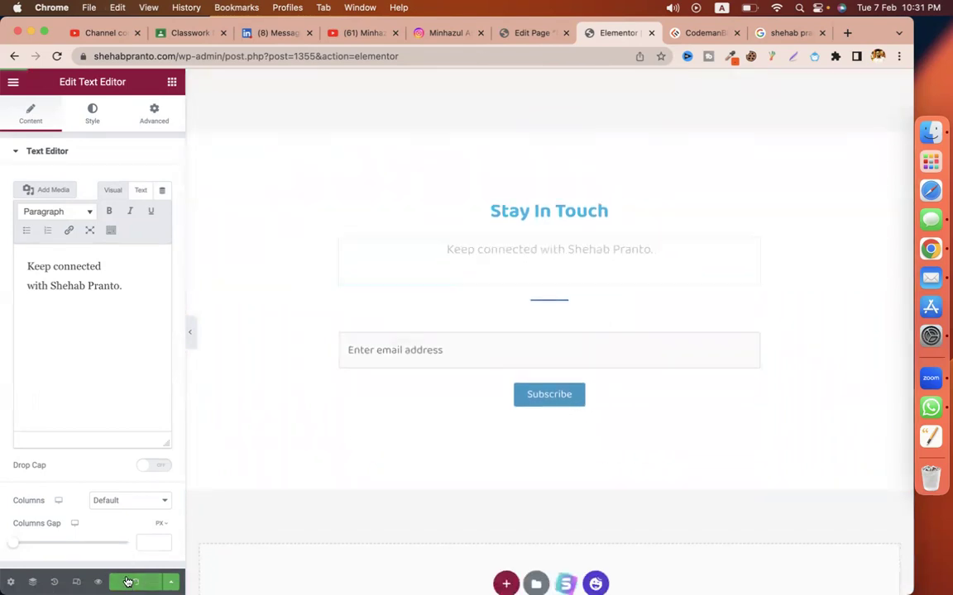
click(526, 36)
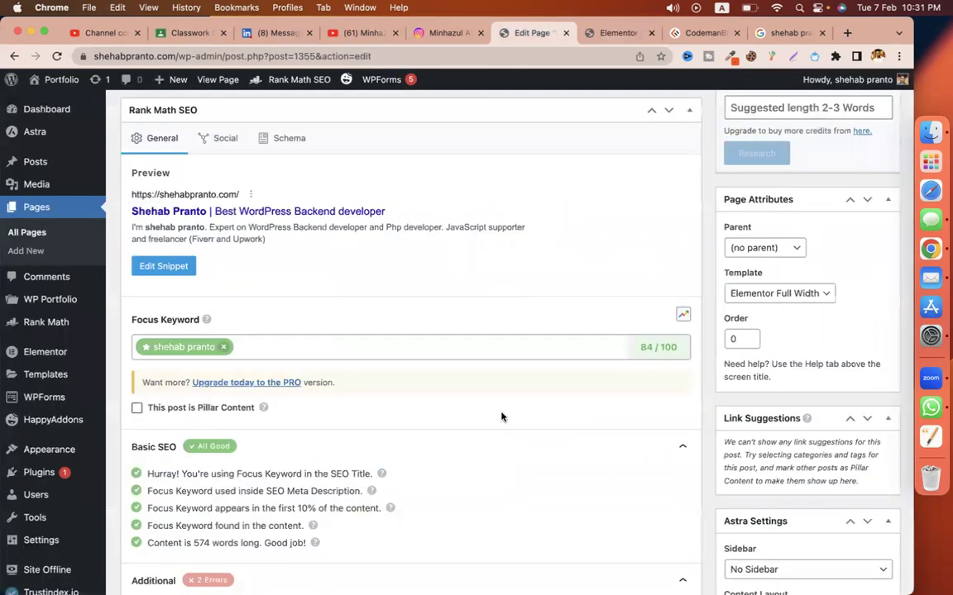
scroll(606, 325, up, 10)
click(868, 405)
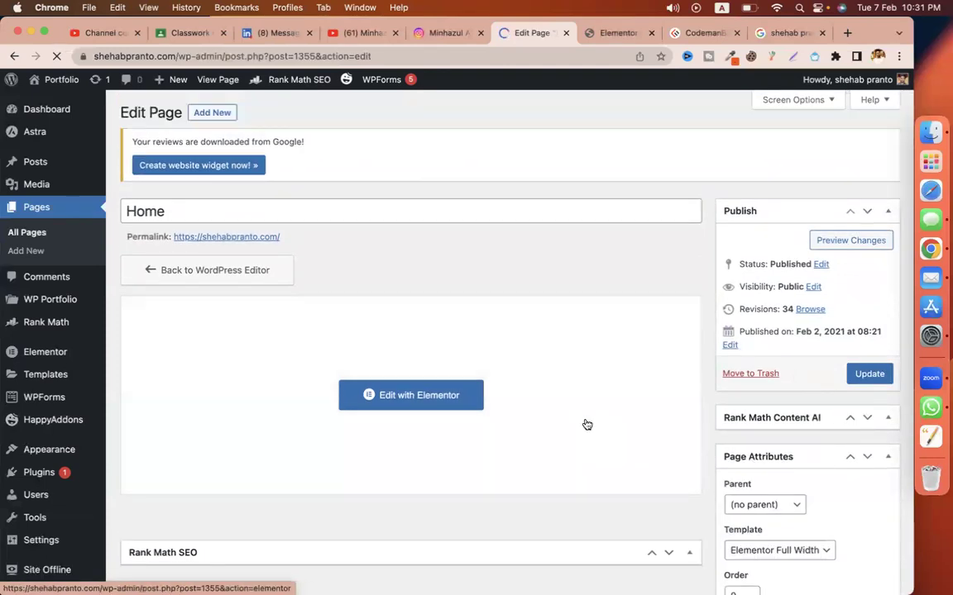
Step: Expand Rank Math's Additional checks, showing keyword density still 0.52 at 84/100
scroll(587, 425, down, 5)
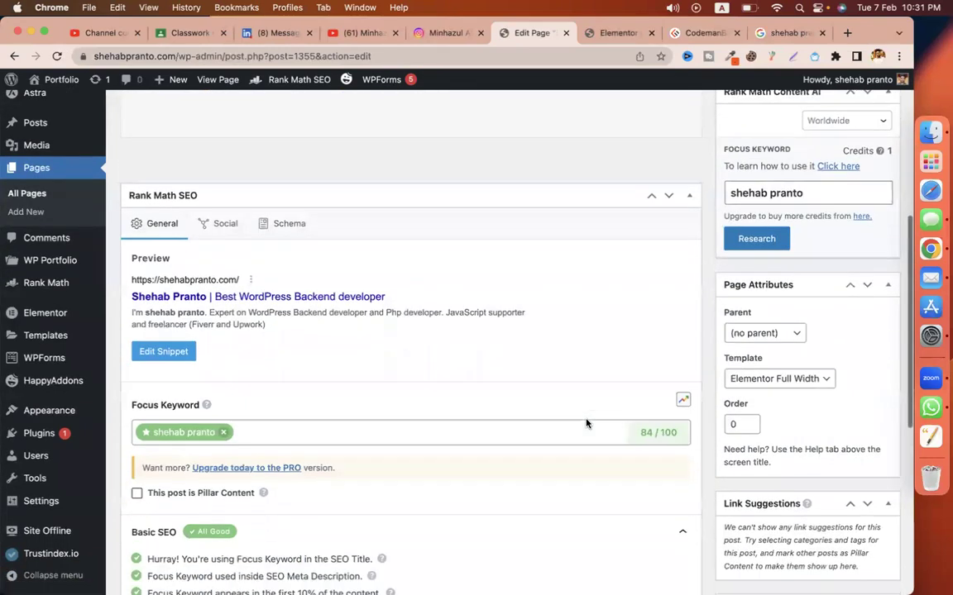
scroll(619, 410, down, 1)
scroll(625, 391, down, 3)
click(427, 405)
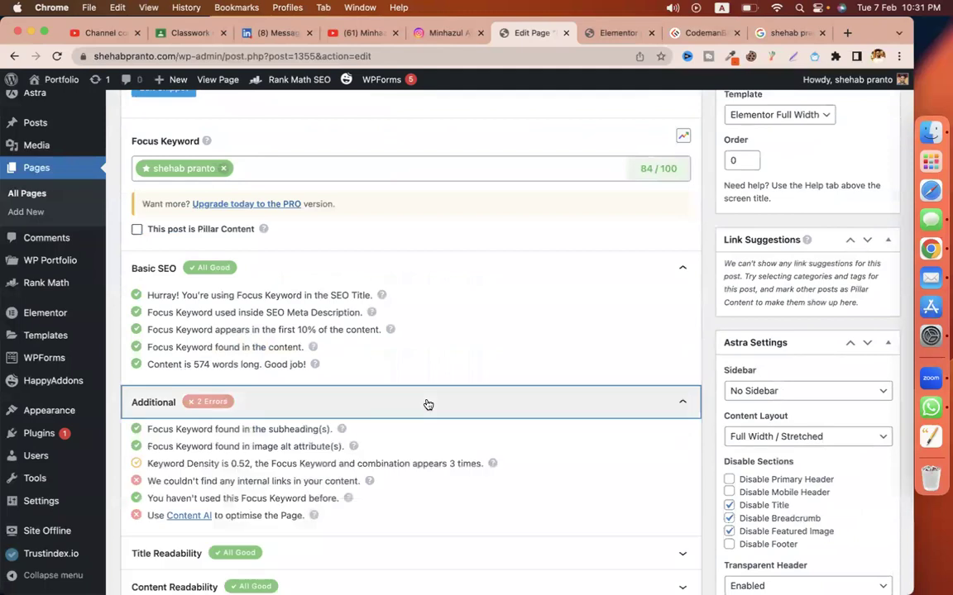
scroll(428, 404, down, 2)
drag(230, 336, 249, 336)
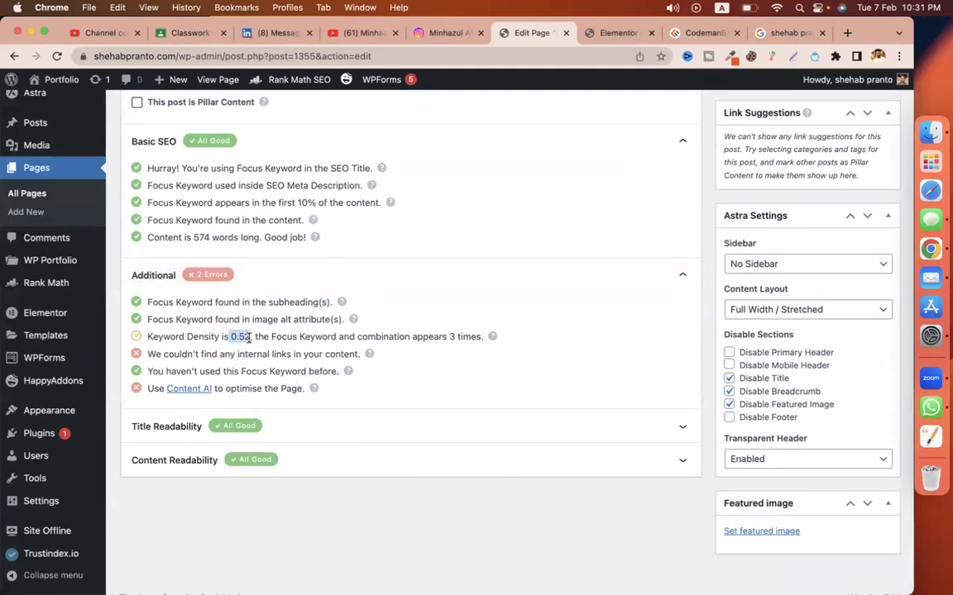
click(619, 33)
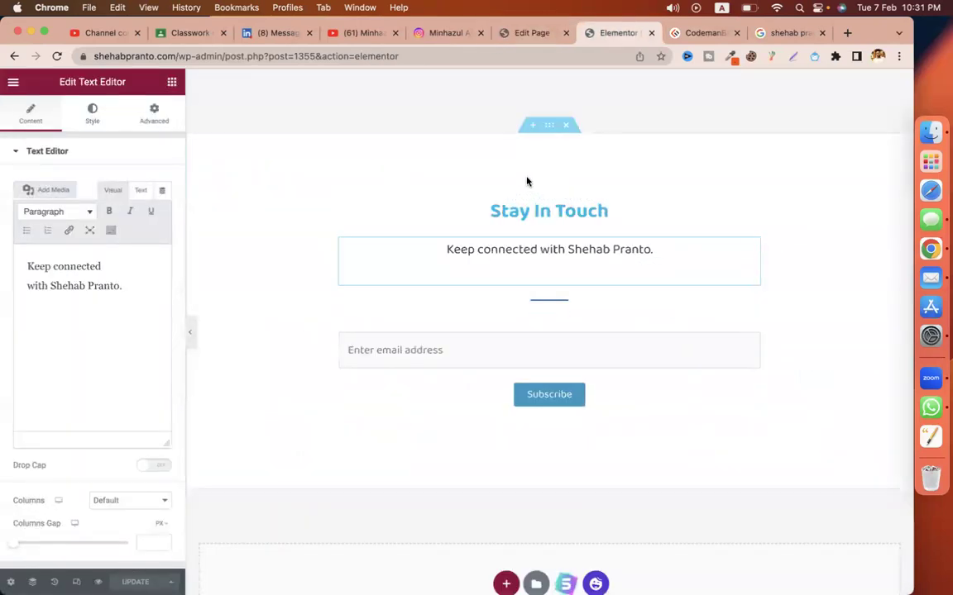
Step: Verify Rank Math now shows keyword density 1.43 and a missing internal links warning, then return to Elementor
click(531, 33)
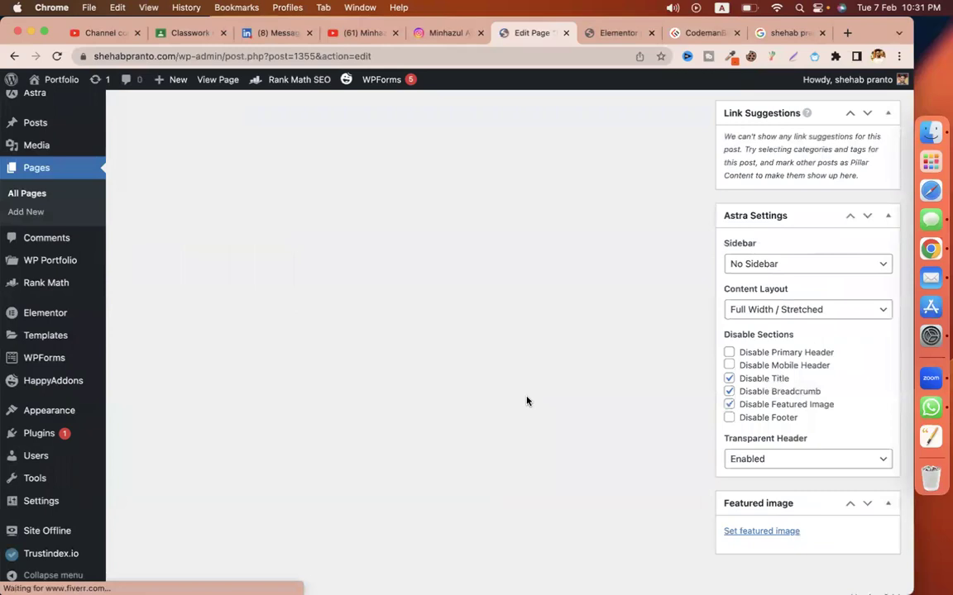
scroll(527, 401, up, 3)
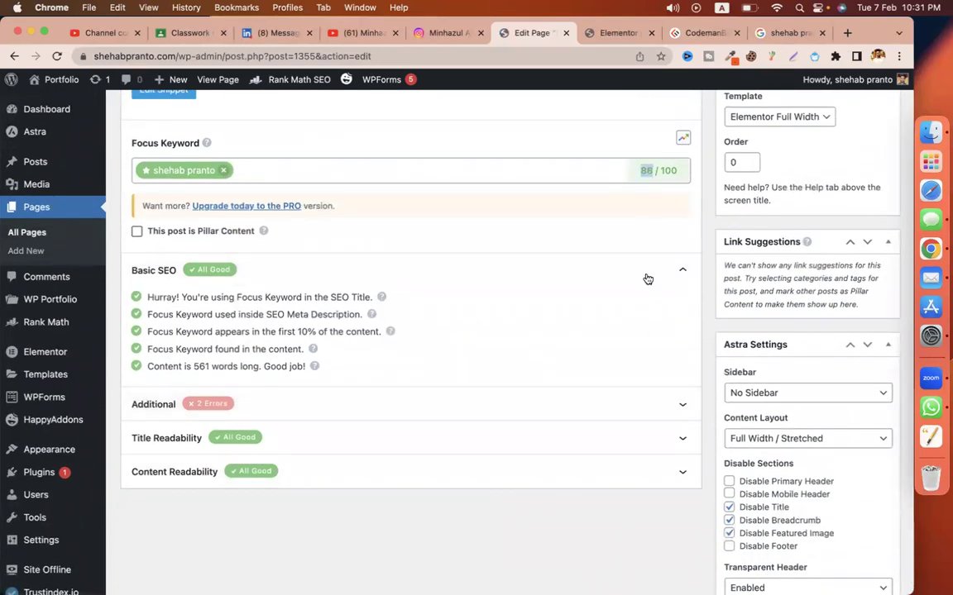
click(569, 404)
scroll(494, 453, down, 2)
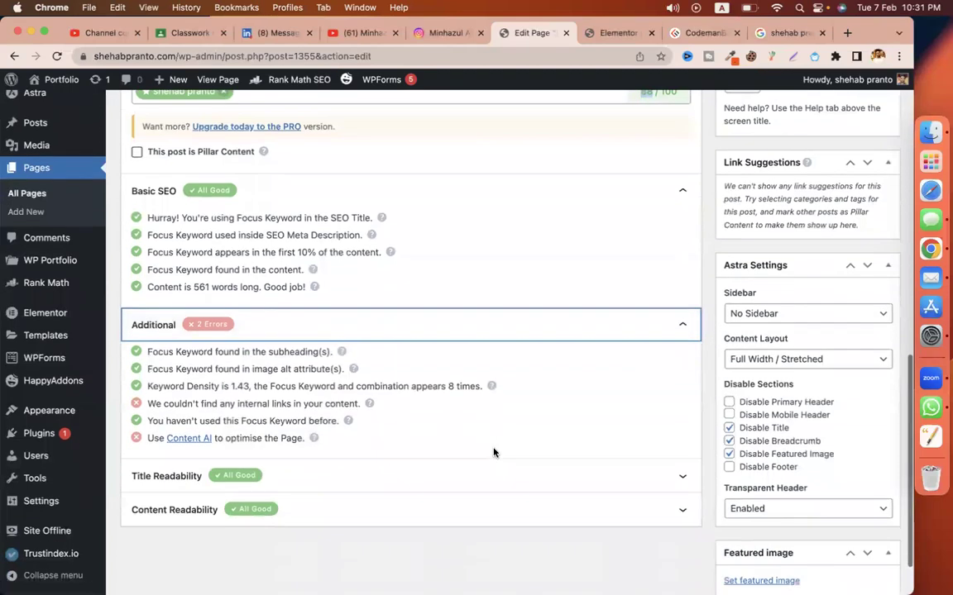
drag(231, 379, 246, 381)
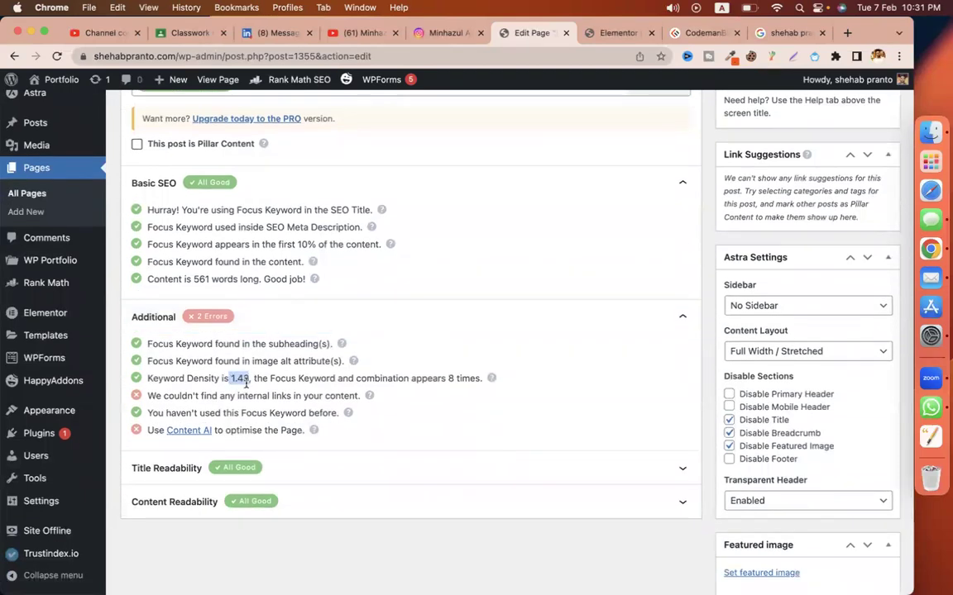
drag(200, 396, 292, 397)
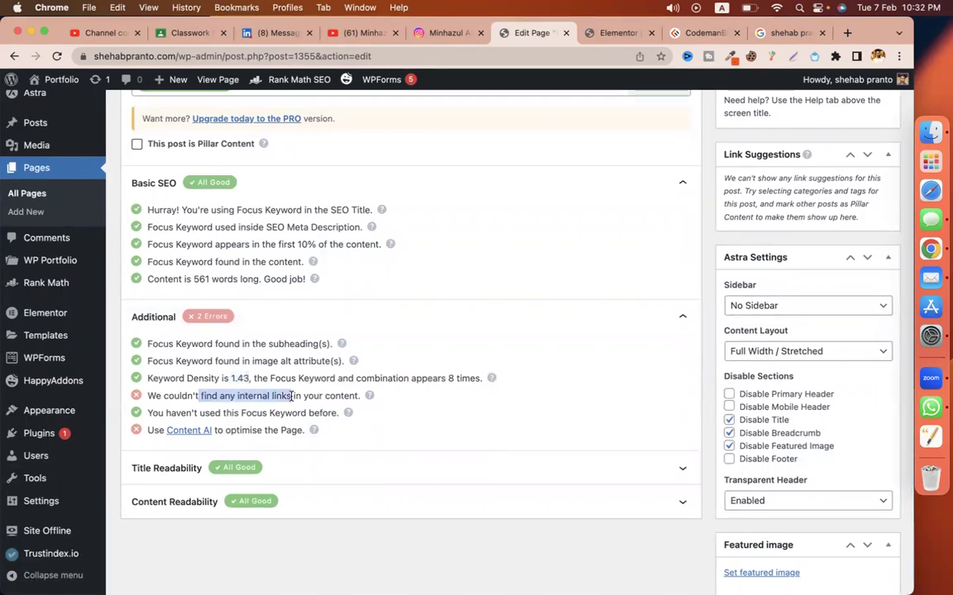
click(616, 33)
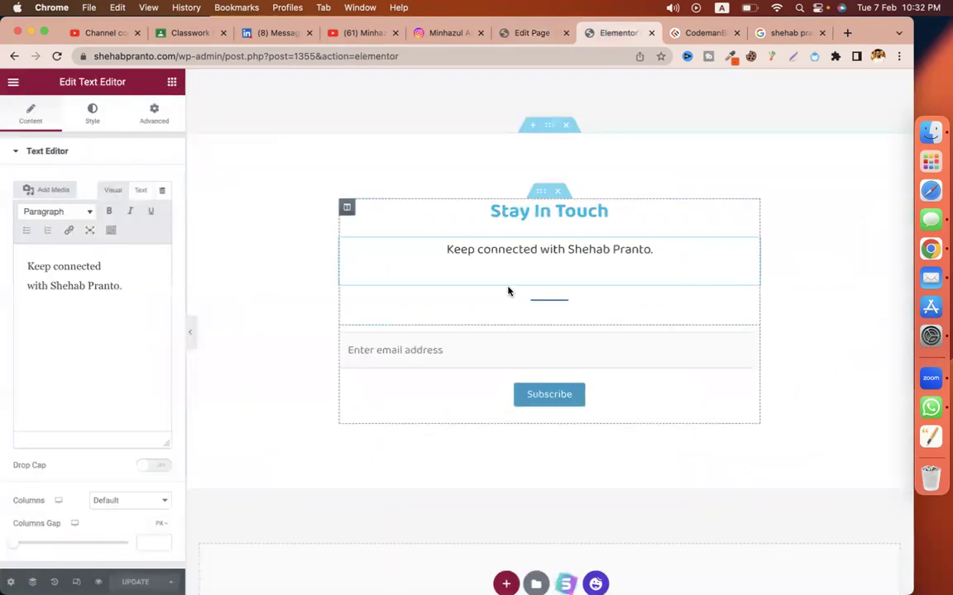
scroll(507, 290, up, 5)
scroll(508, 290, up, 10)
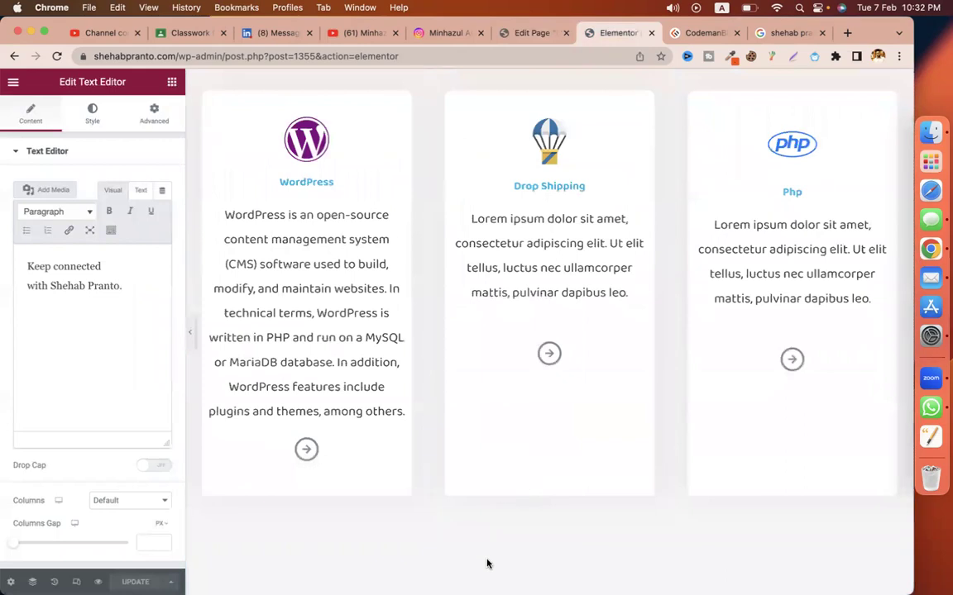
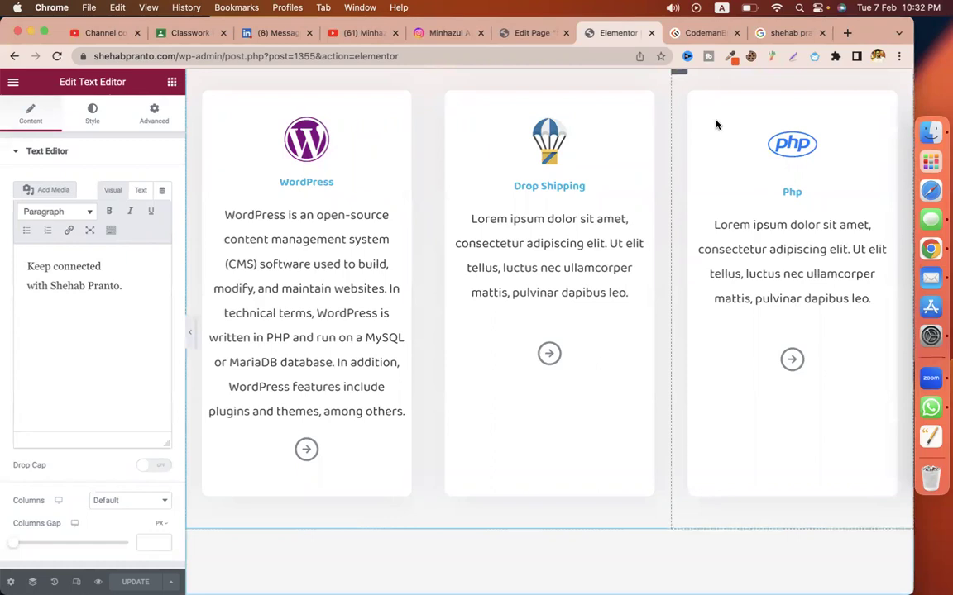
Step: Open the EXTRA MARKS material for editing and start a third line in its description
click(172, 33)
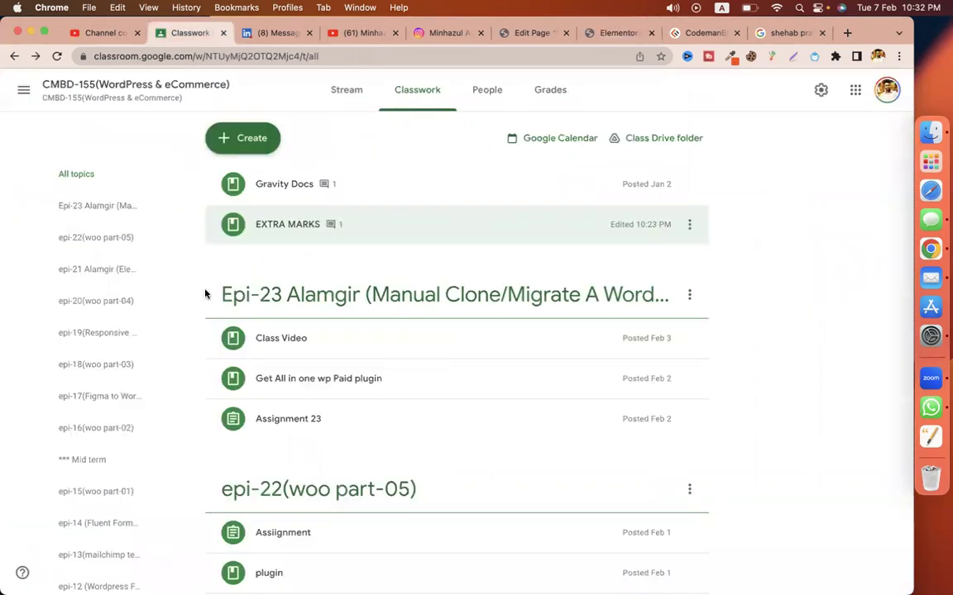
click(689, 224)
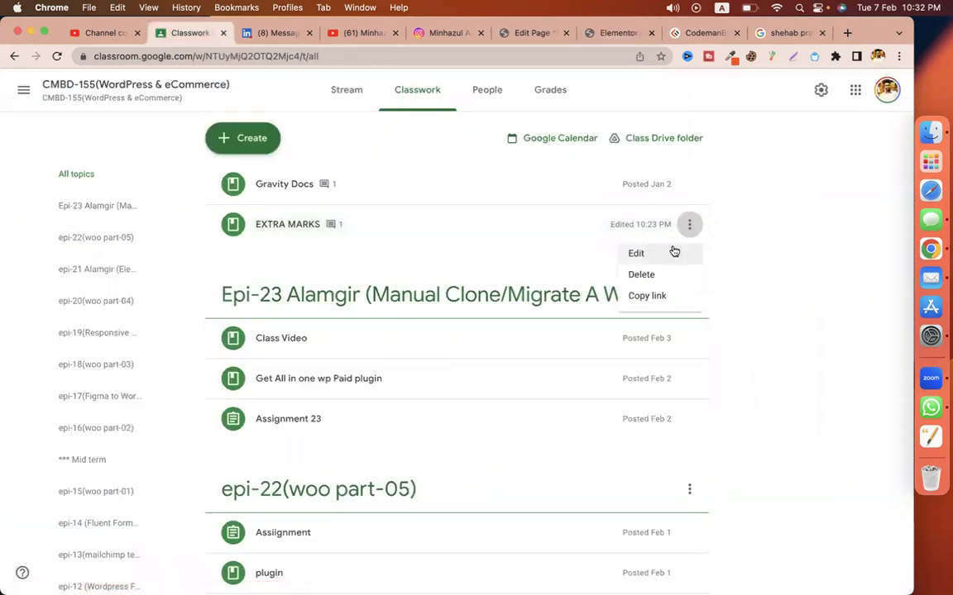
click(674, 251)
click(323, 240)
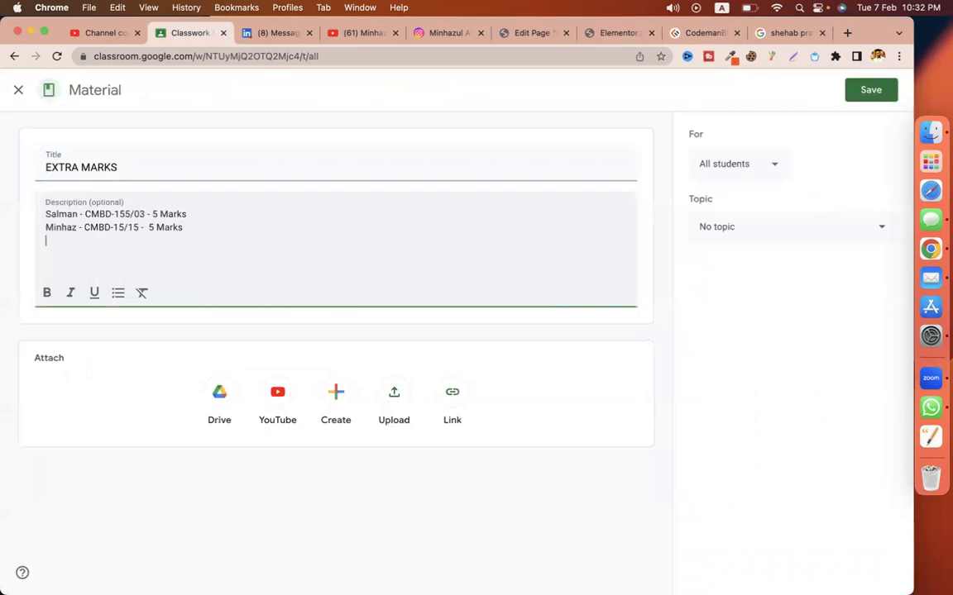
text(alomgir - 155/28)
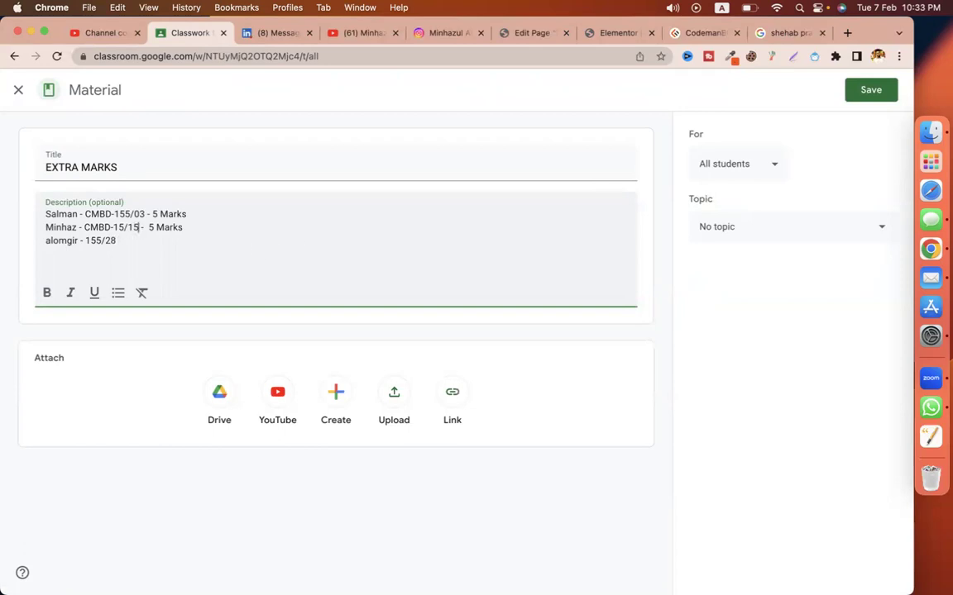
Step: Copy the 5 Marks text onto the third line and save the material
key(shift+super+Right)
key(super+c)
key(Down)
key(super+v)
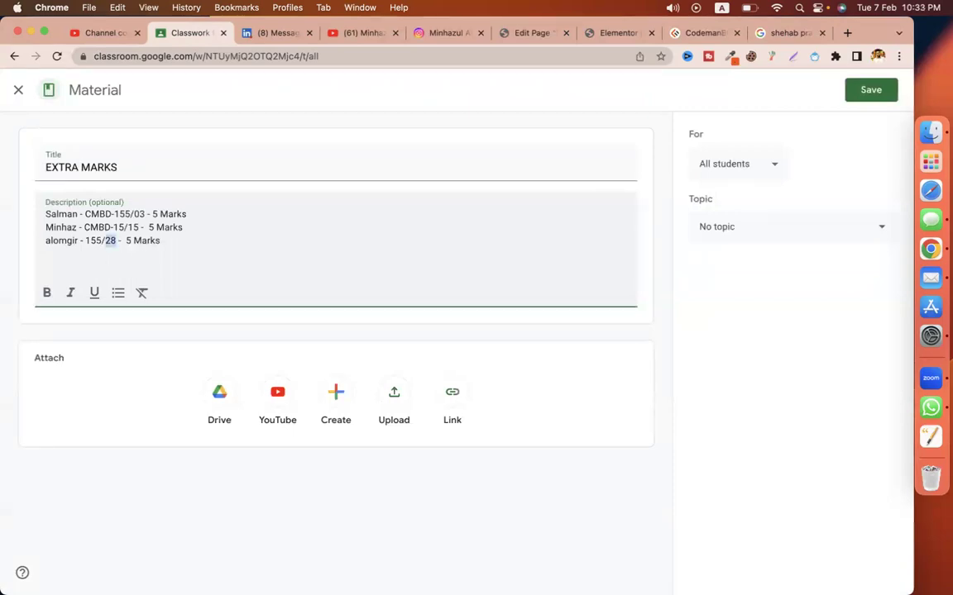
text(02)
click(867, 91)
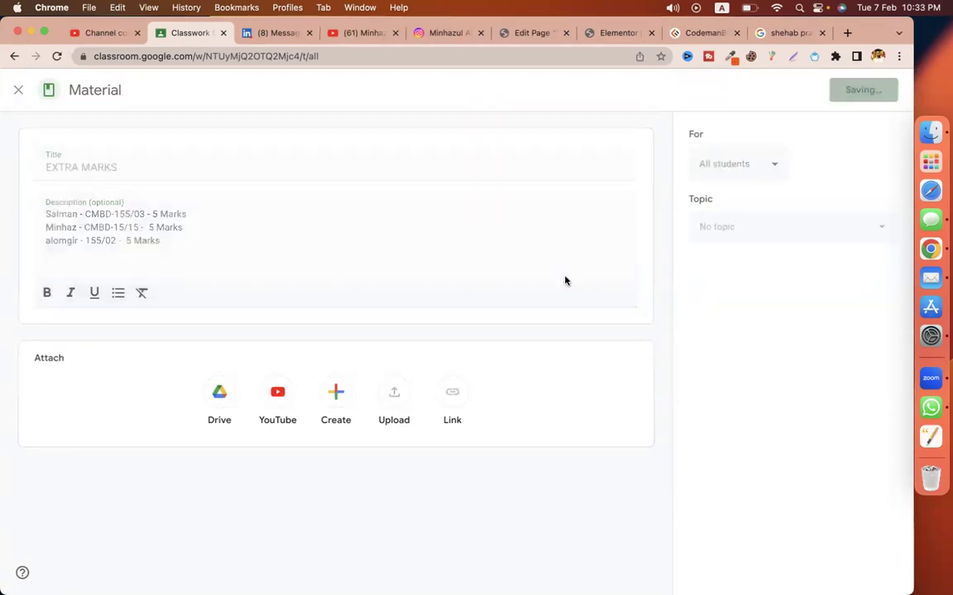
click(536, 34)
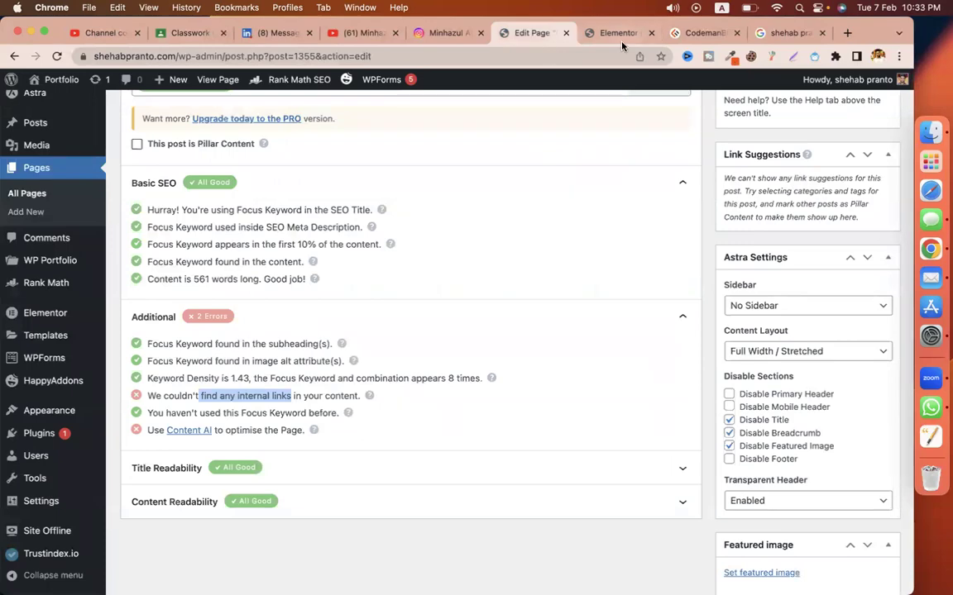
click(619, 34)
scroll(261, 378, up, 10)
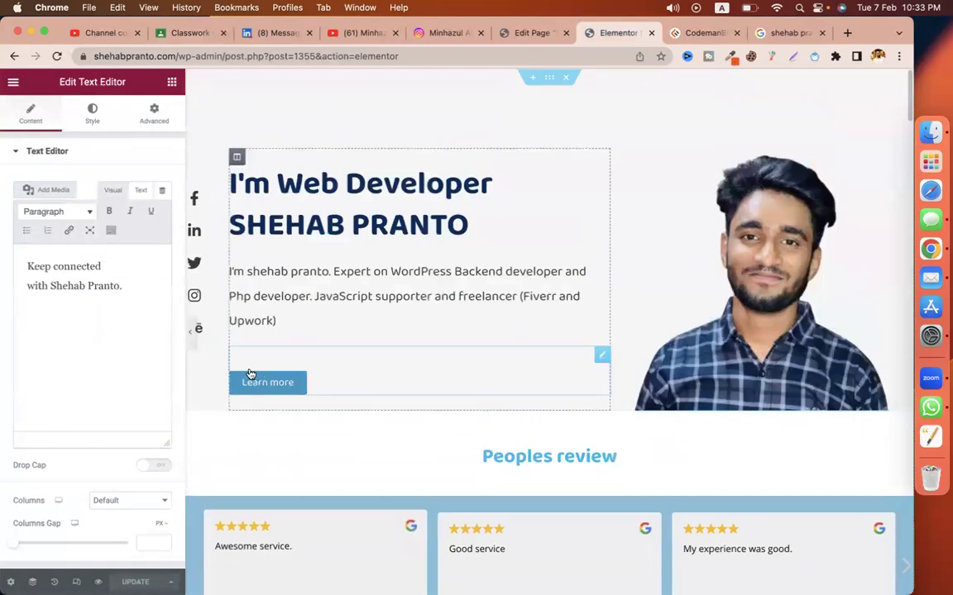
scroll(573, 220, down, 5)
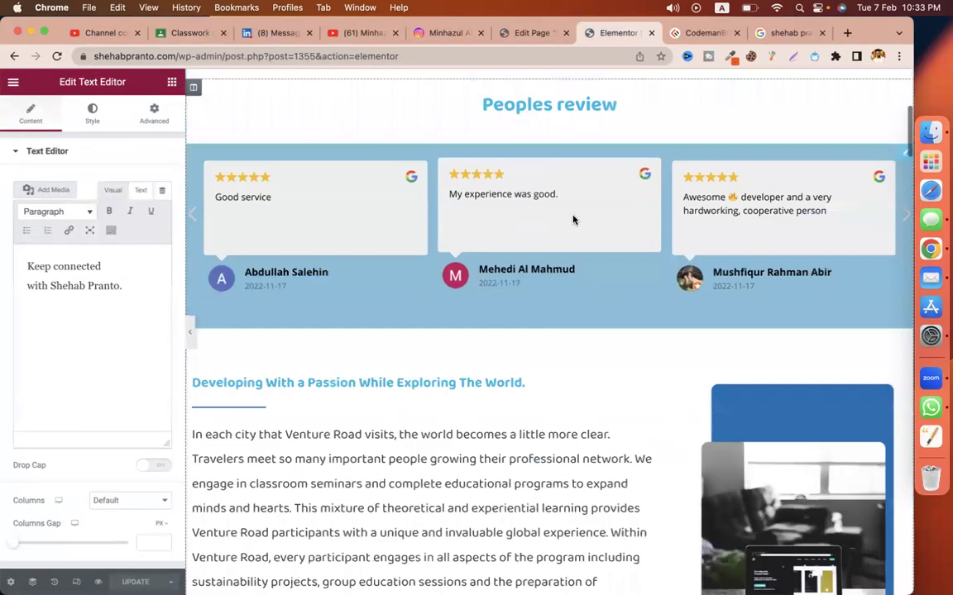
scroll(557, 376, down, 5)
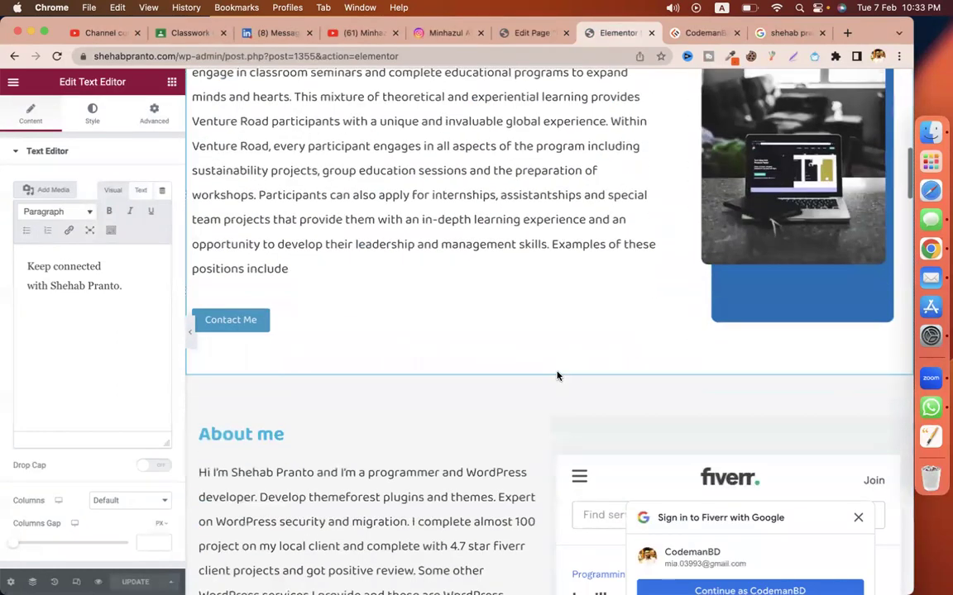
scroll(276, 405, up, 1)
click(256, 371)
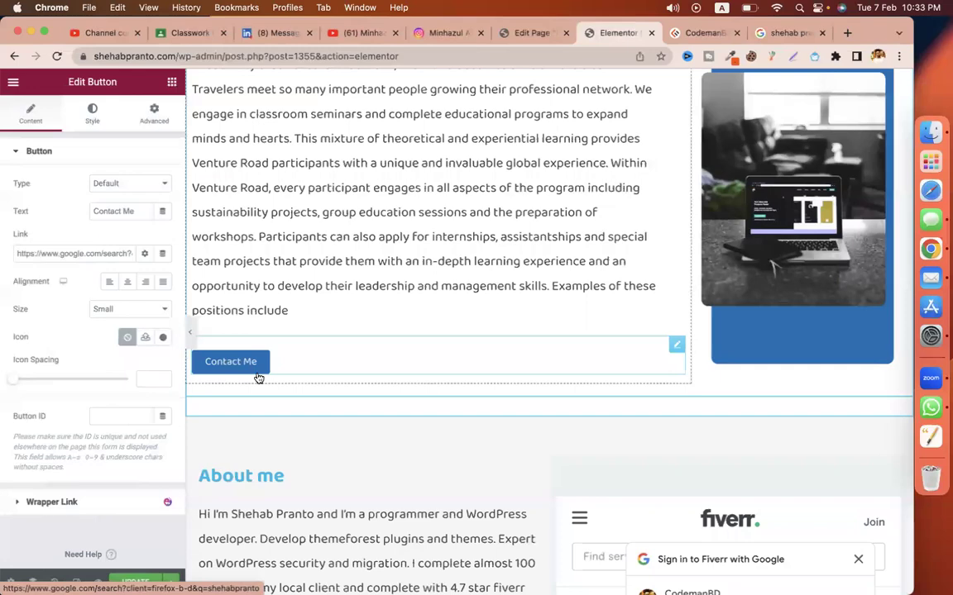
scroll(383, 387, down, 4)
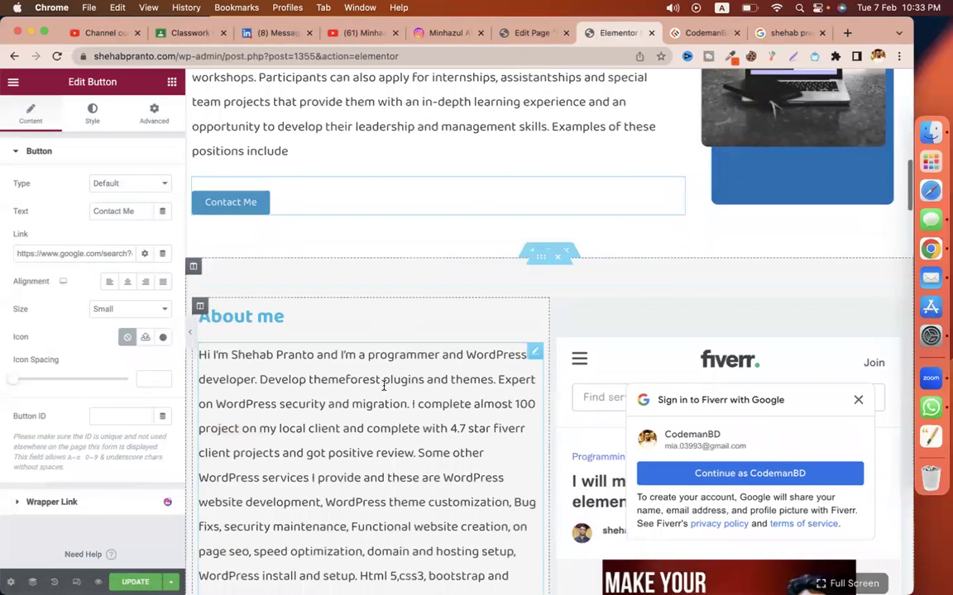
scroll(383, 387, down, 10)
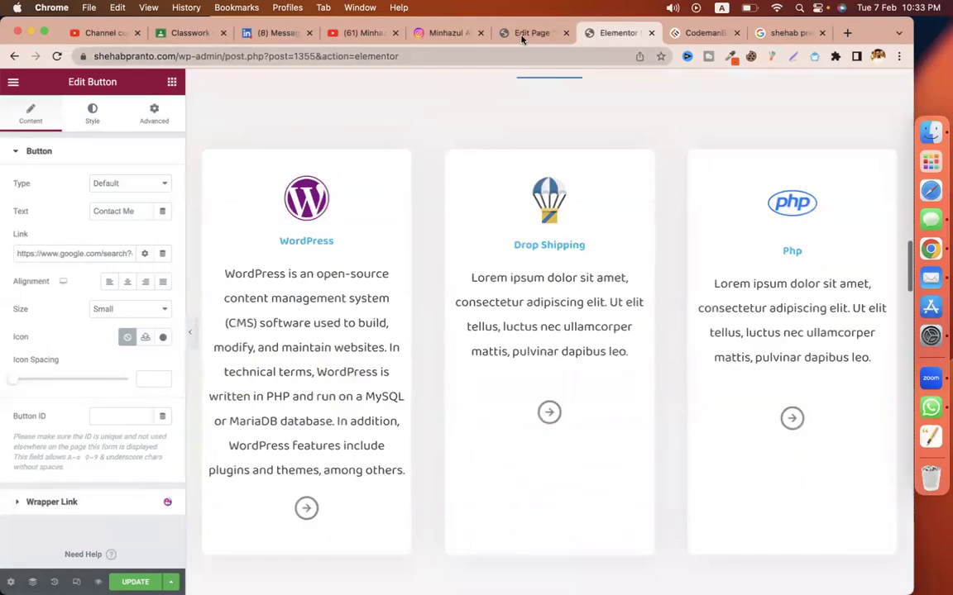
click(528, 35)
click(617, 35)
scroll(464, 245, up, 8)
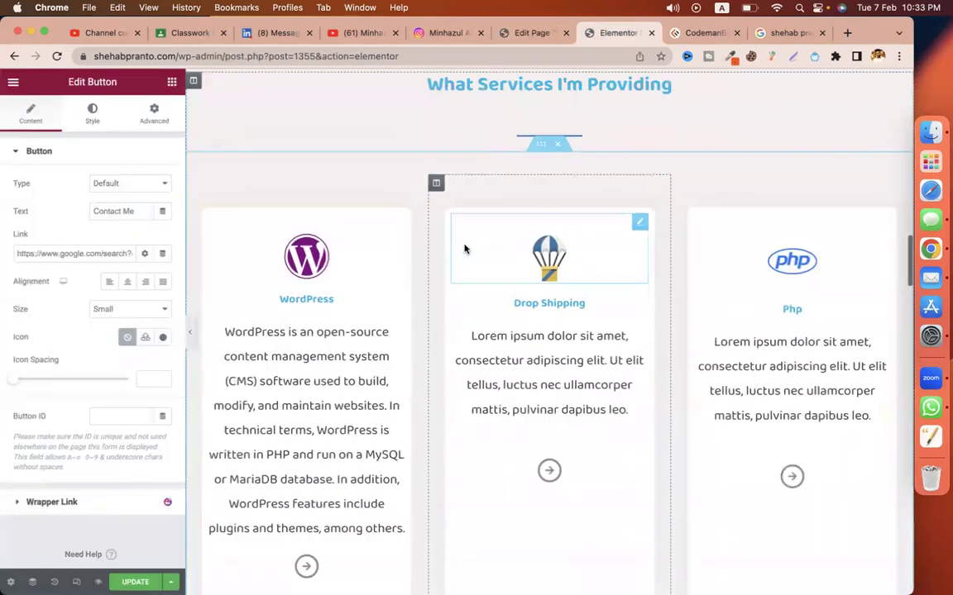
scroll(464, 244, up, 10)
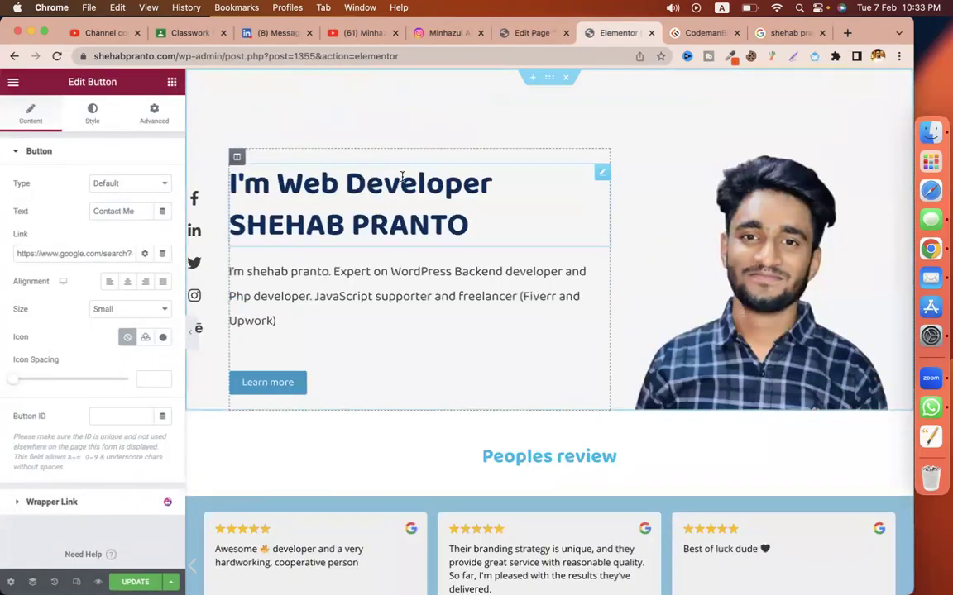
click(709, 33)
Step: Open All Pages in a new tab, view the live Contact page, and select its URL
click(534, 33)
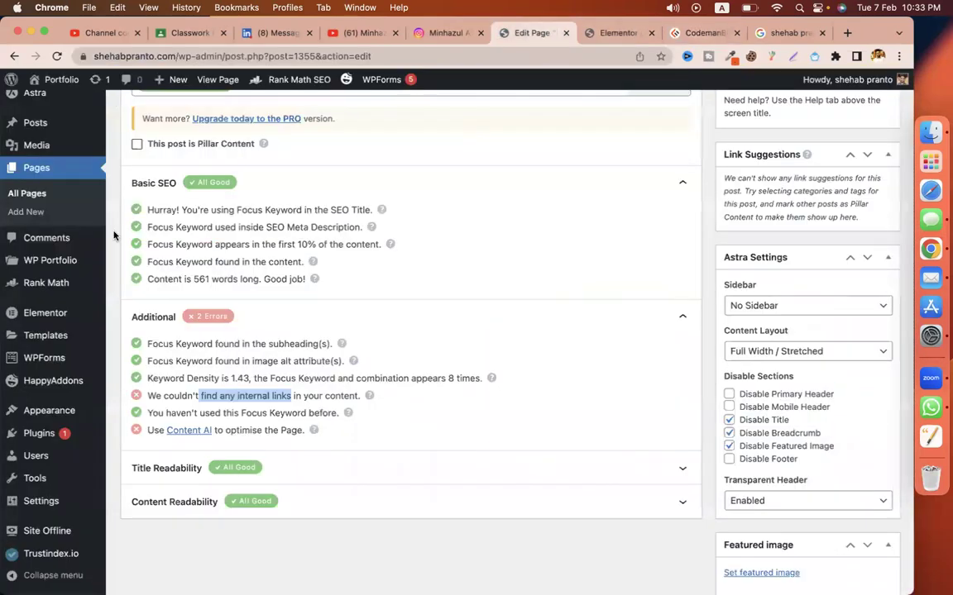
right_click(20, 177)
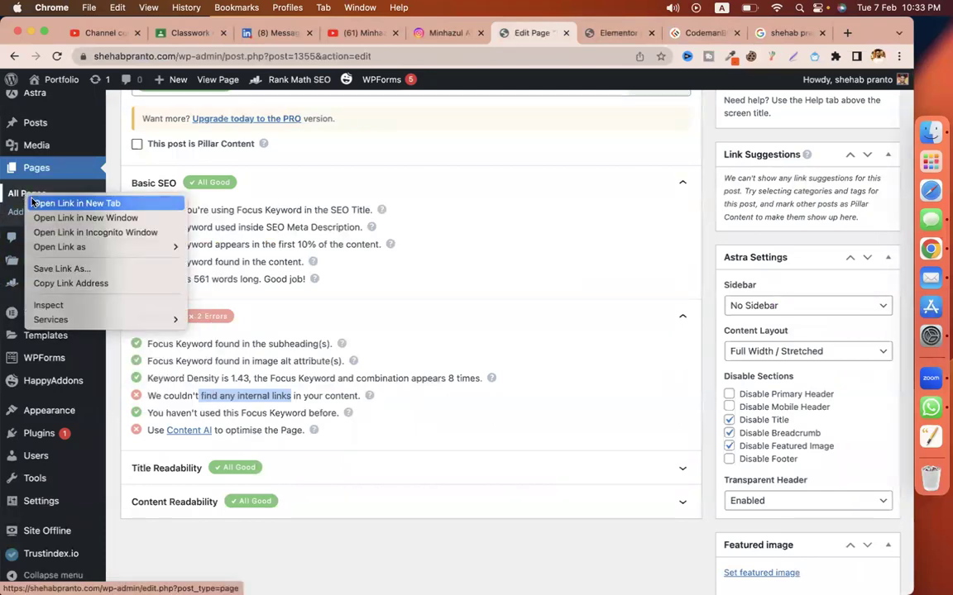
click(50, 181)
click(563, 33)
scroll(346, 315, down, 3)
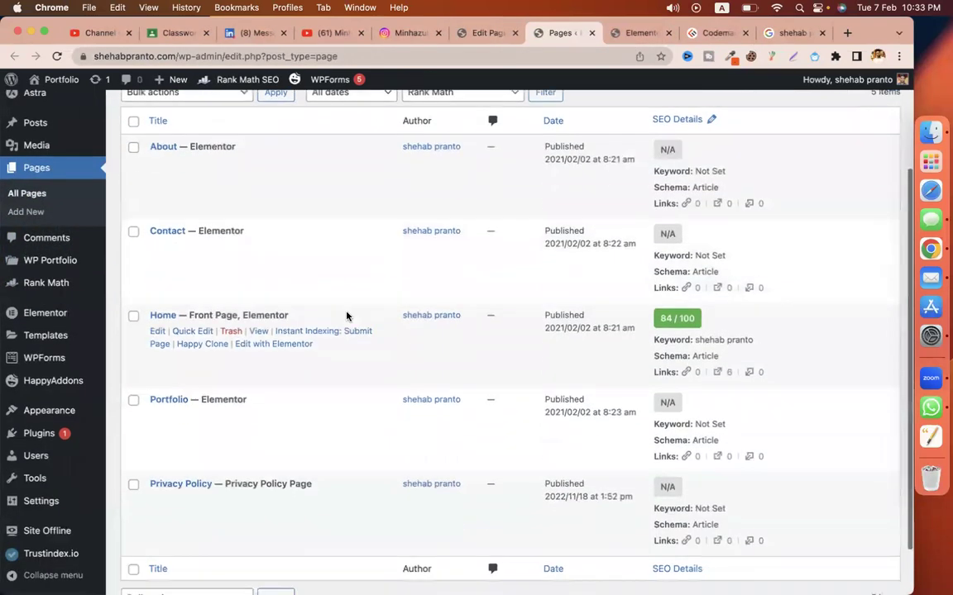
click(258, 246)
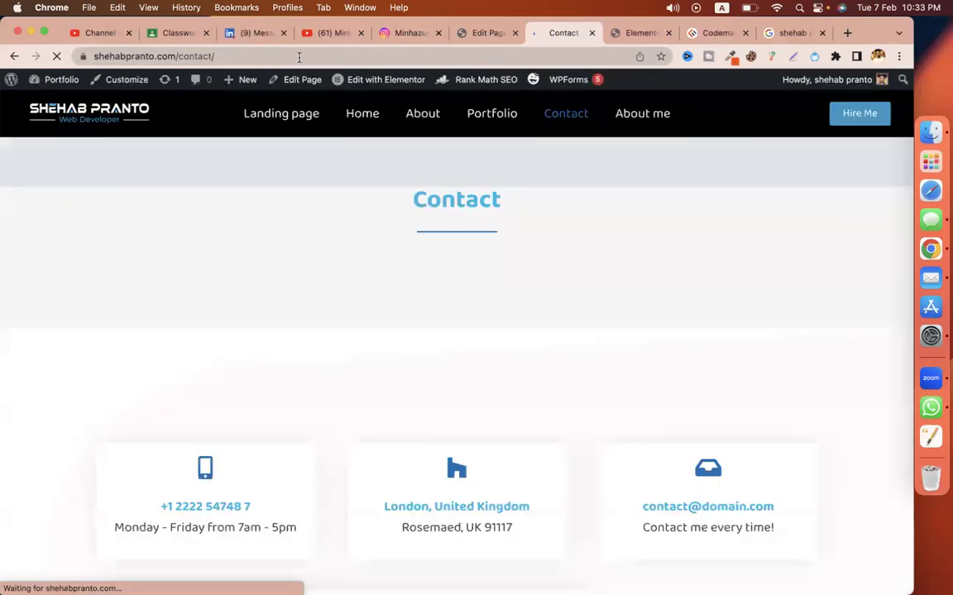
click(294, 54)
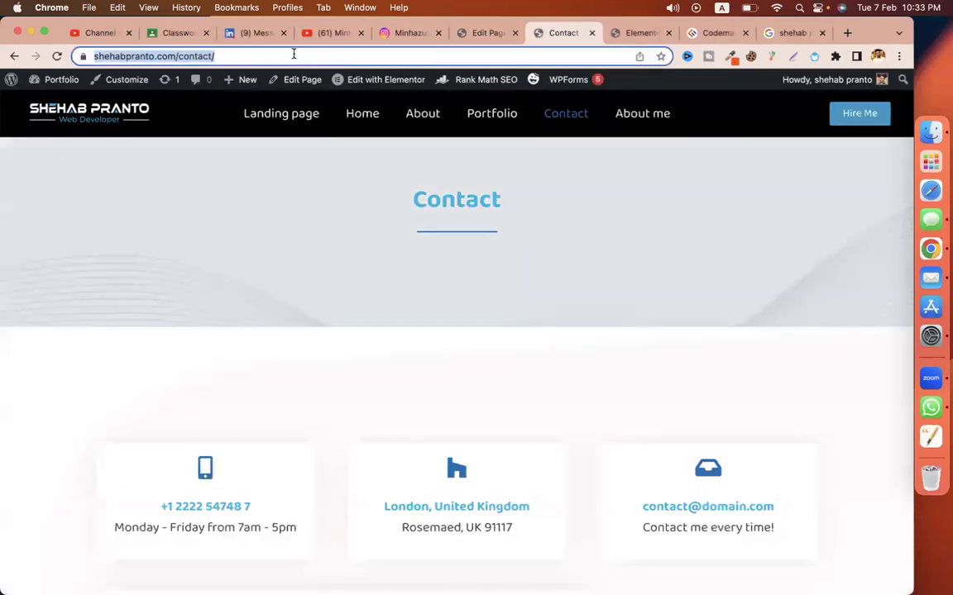
click(638, 33)
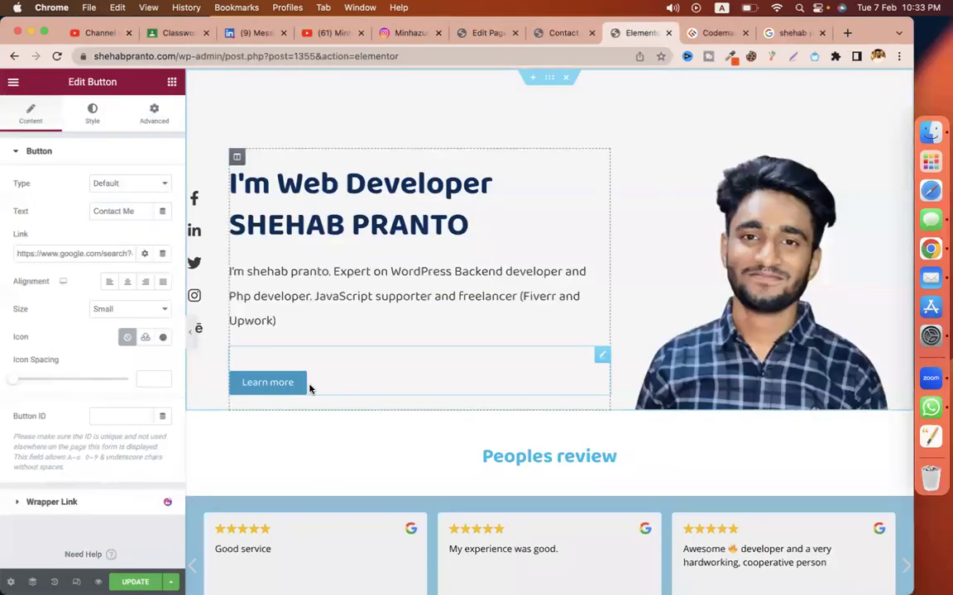
Step: Replace the Contact Me button's Google search link with the /contact/ URL, opening in a new window
scroll(310, 389, down, 15)
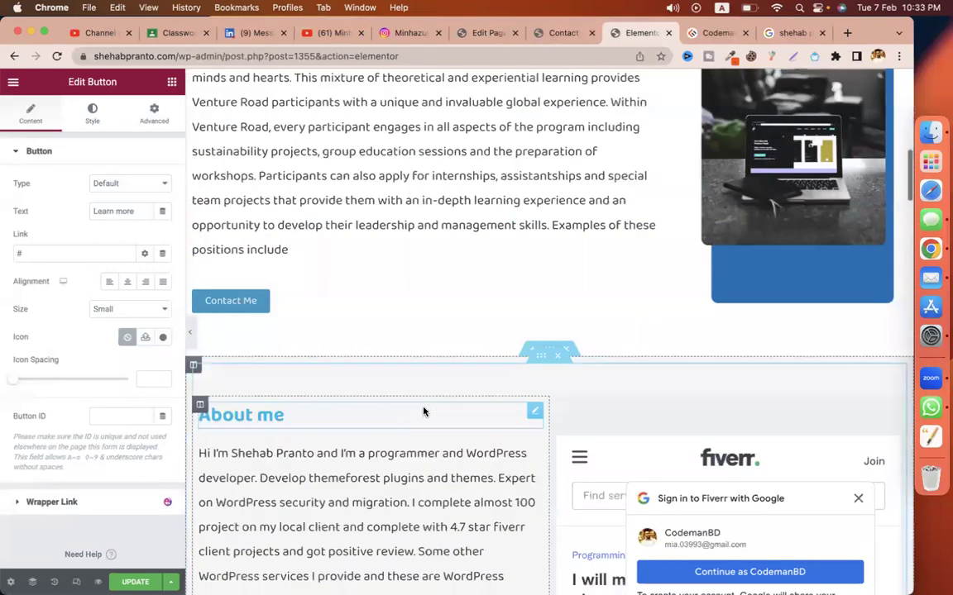
click(299, 308)
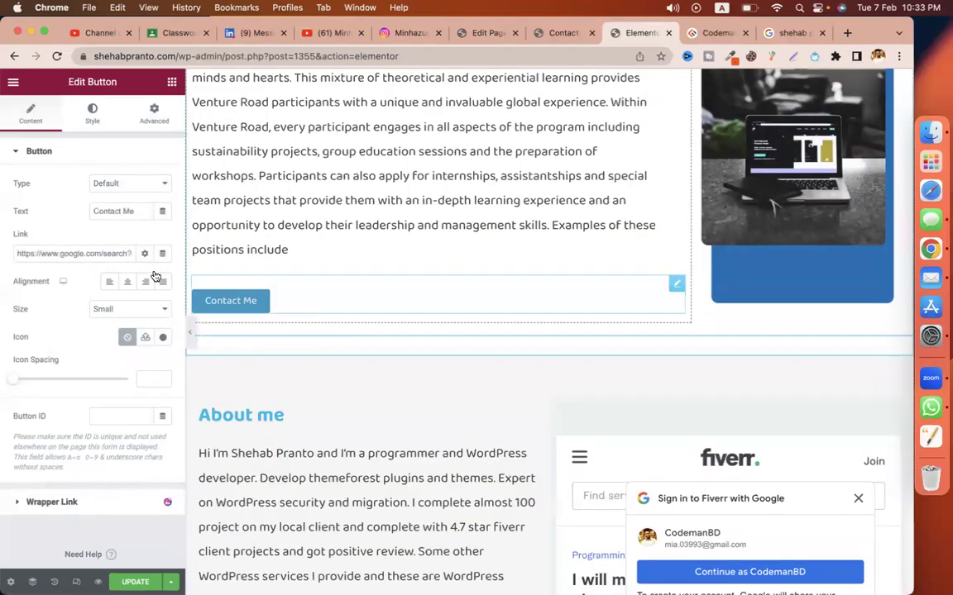
click(100, 248)
key(super+a)
key(super+v)
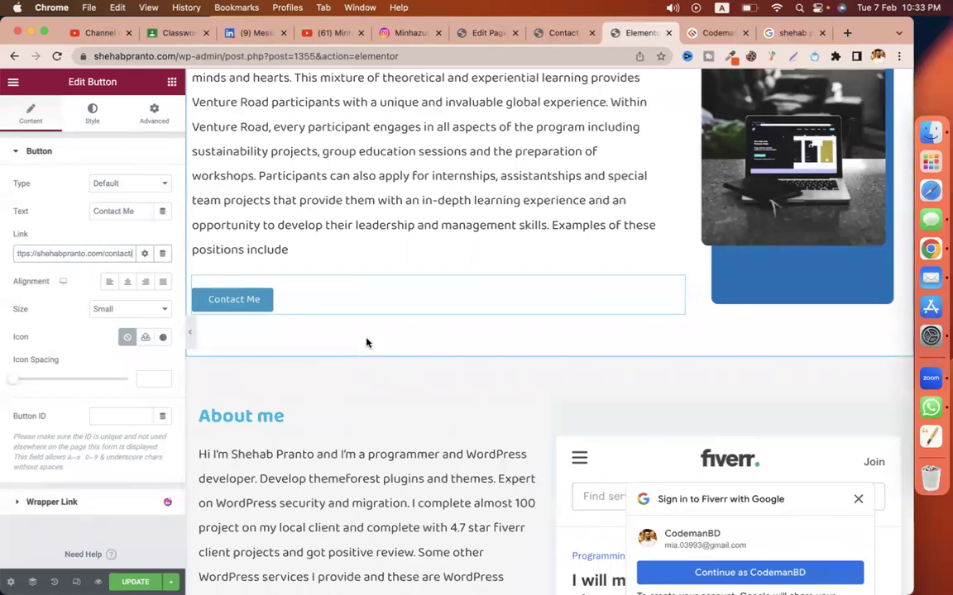
click(145, 255)
click(96, 277)
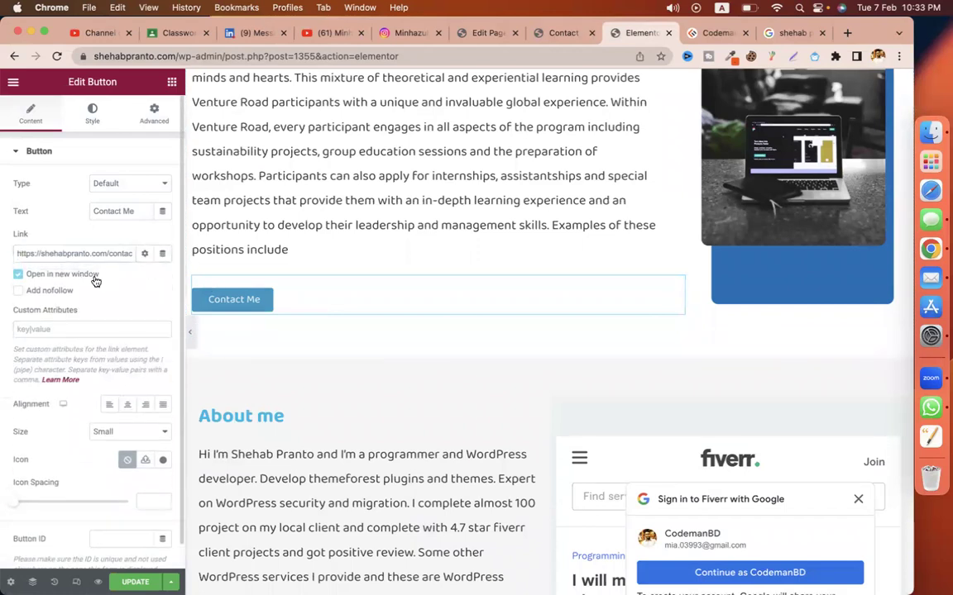
Step: Browse the CodemanBD site's Contact us page, then return to its home page
click(708, 35)
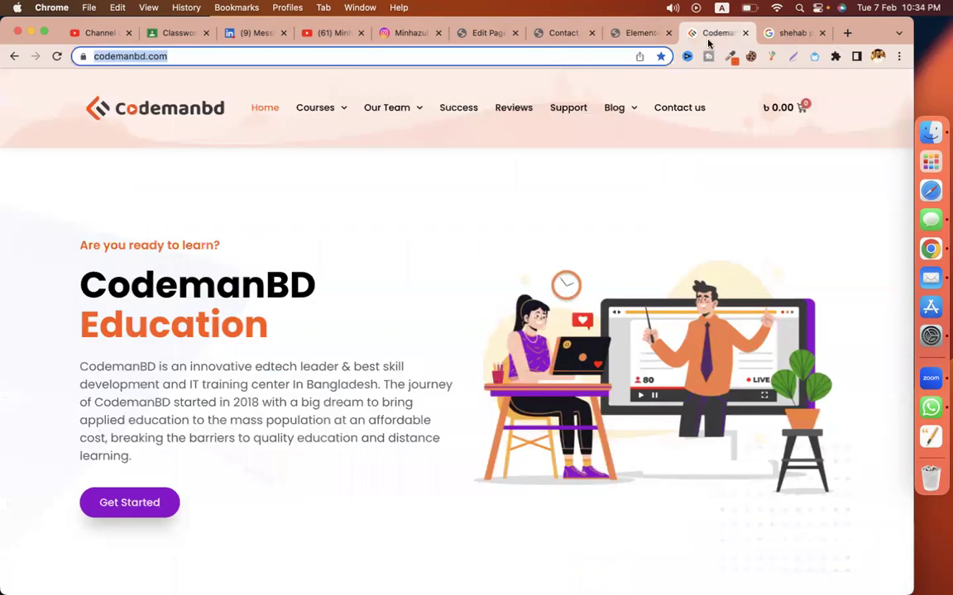
click(442, 279)
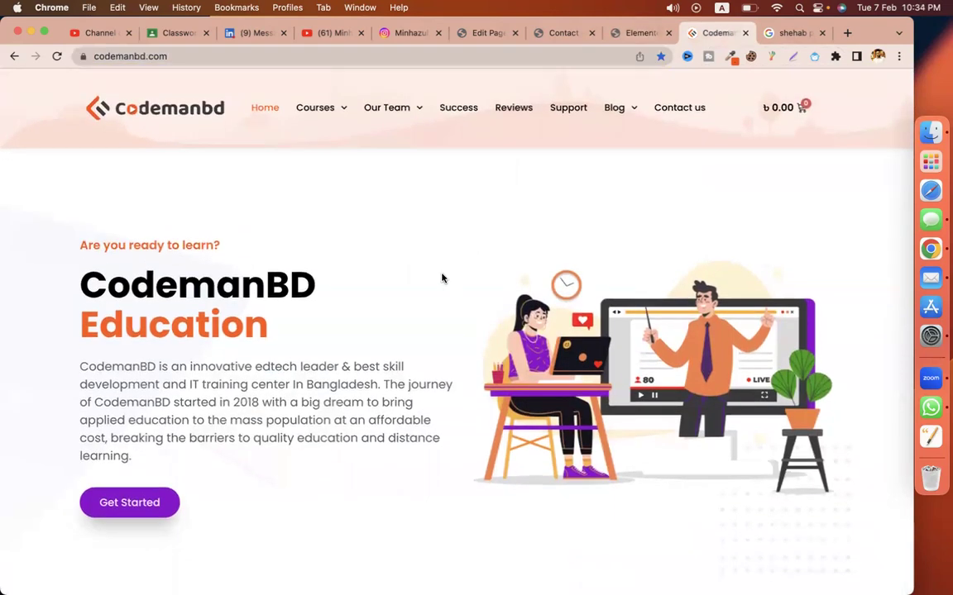
click(671, 113)
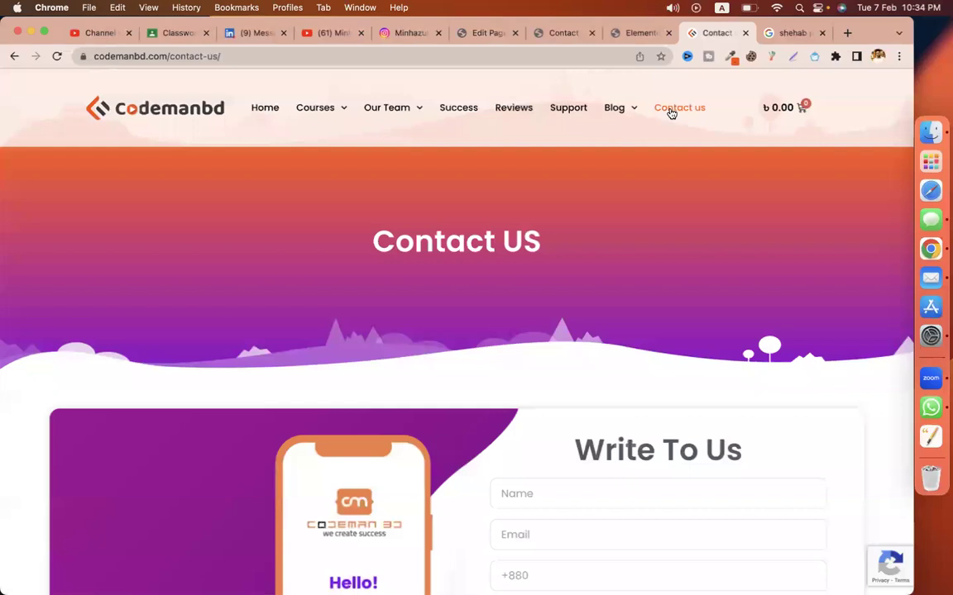
click(271, 113)
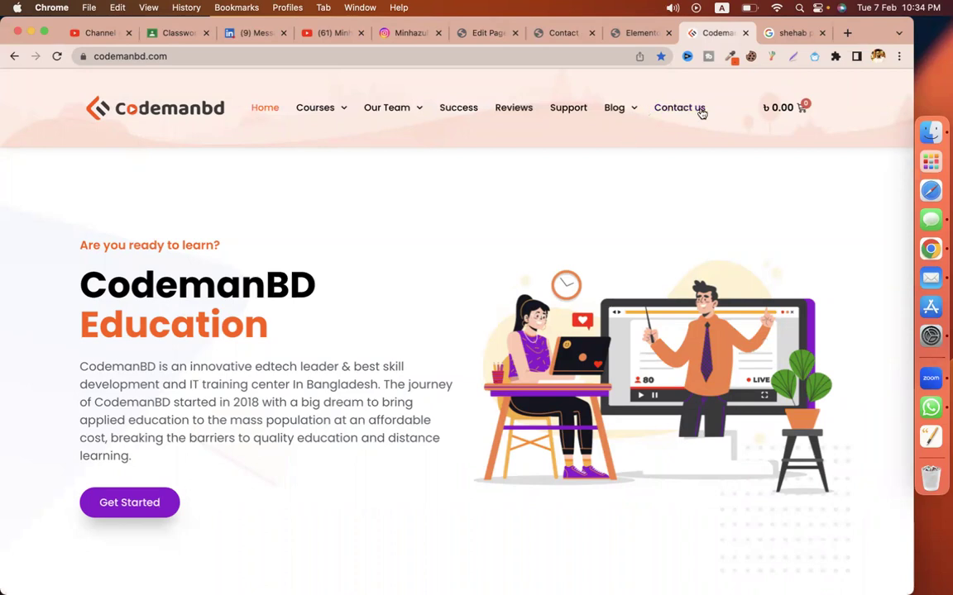
Step: Open CodemanBD's Contact us page in a new tab, then return to the Elementor editor
right_click(678, 109)
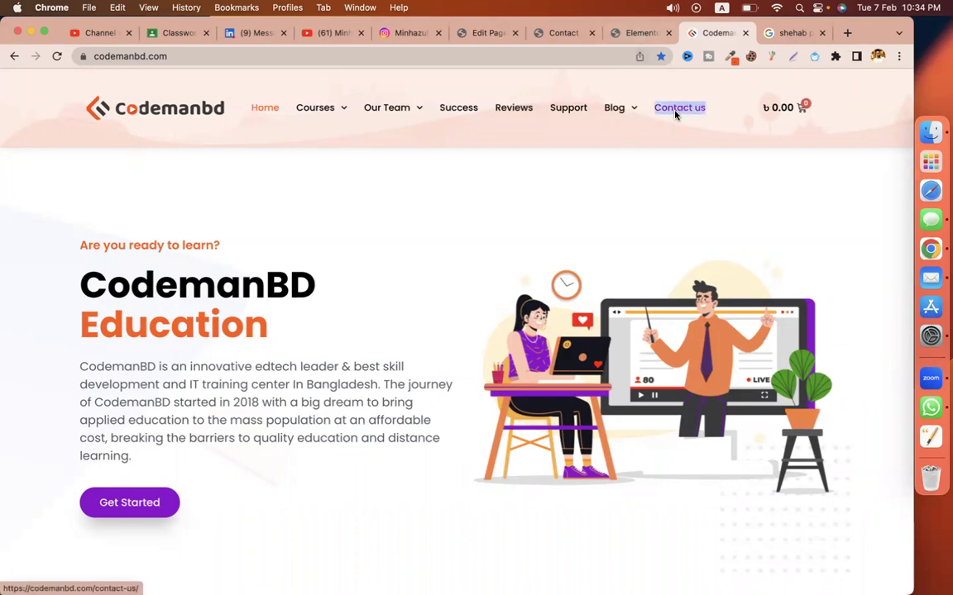
click(705, 119)
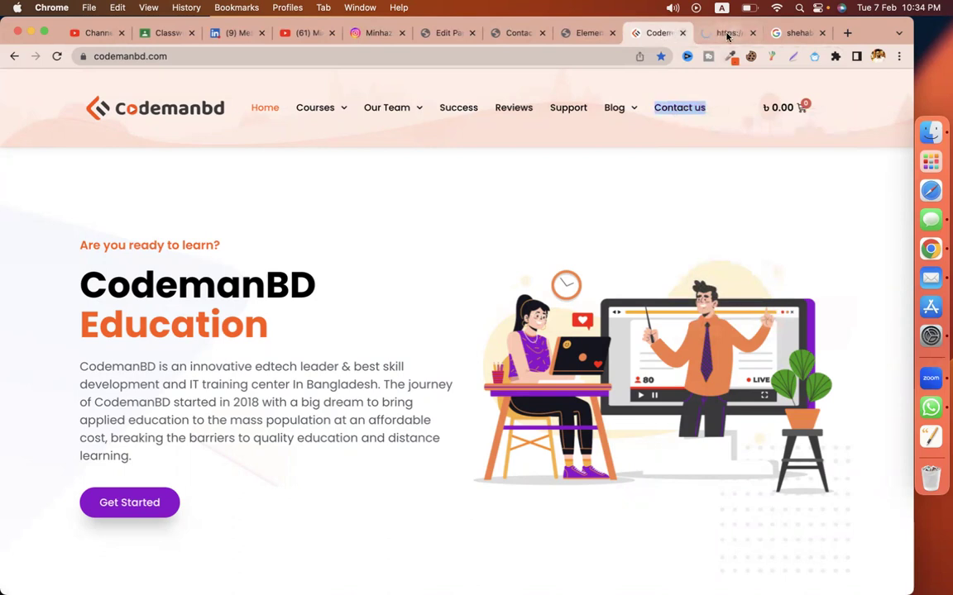
click(727, 35)
click(650, 33)
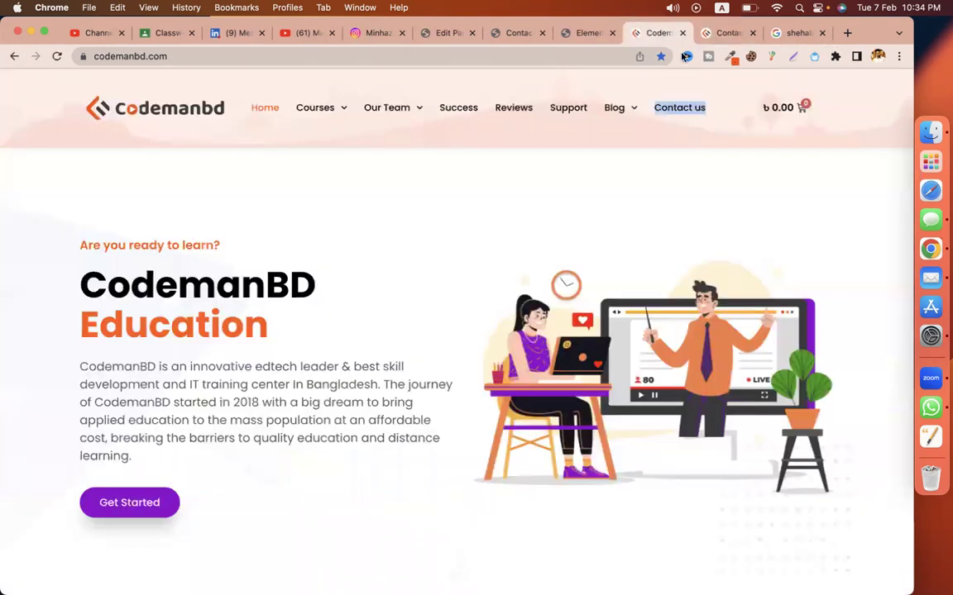
click(720, 33)
click(582, 33)
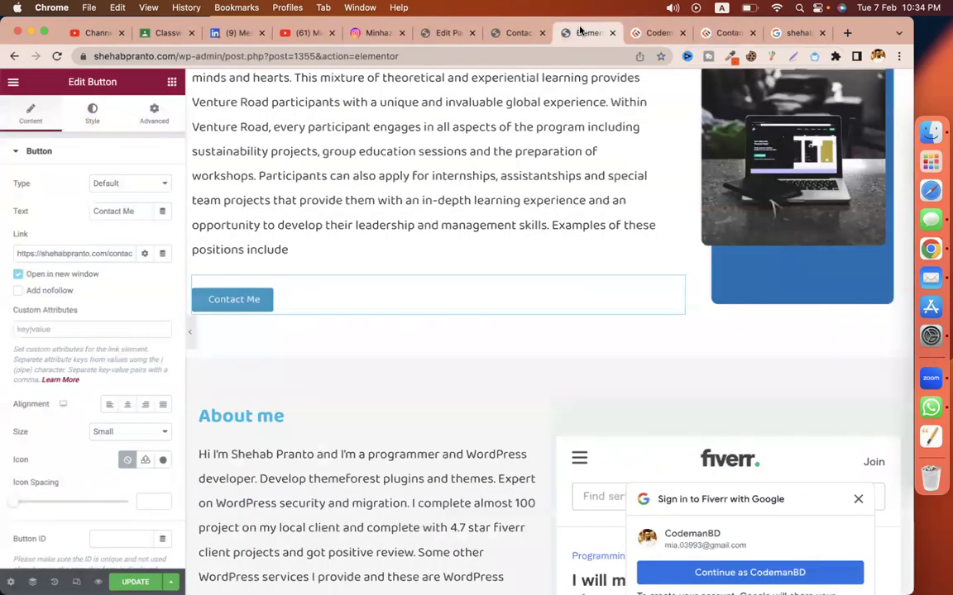
Step: Scroll through the services section, then view the Home page's Rank Math score of 94/100
scroll(530, 321, down, 10)
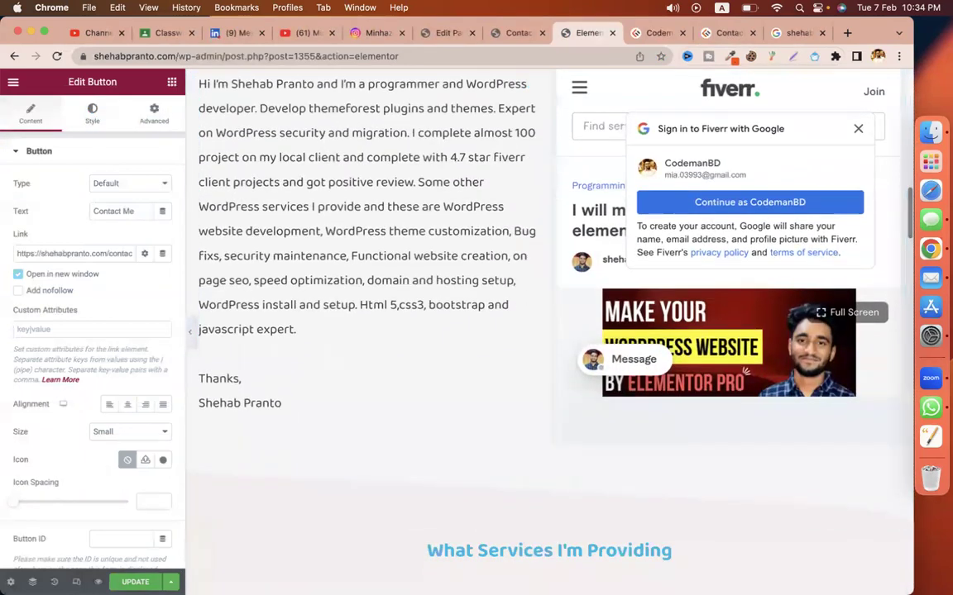
scroll(485, 343, down, 5)
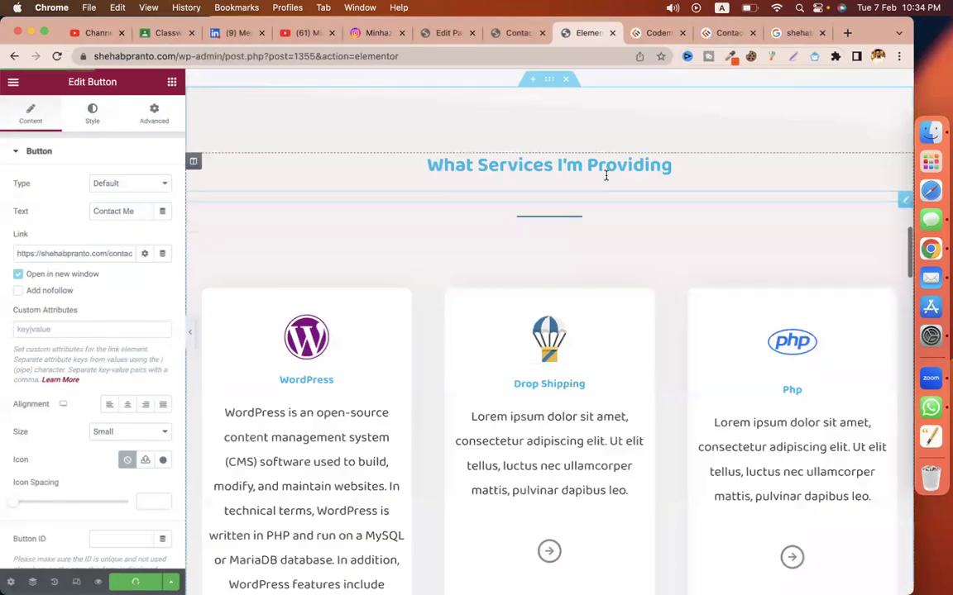
click(507, 33)
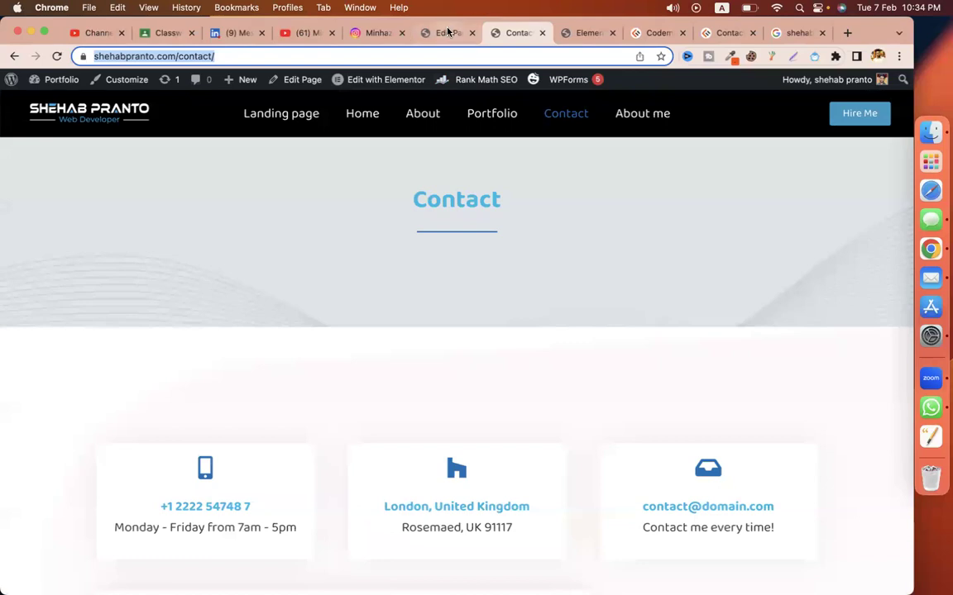
click(446, 33)
triple_click(199, 394)
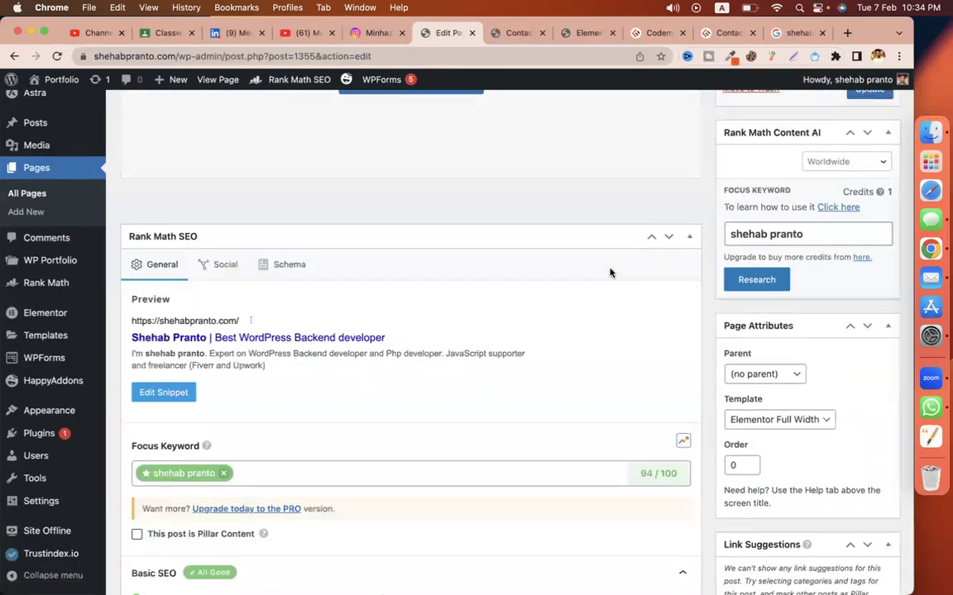
Step: Expand Additional, Title Readability and Content Readability checks, update the Home page, then view Contact
scroll(610, 273, down, 2)
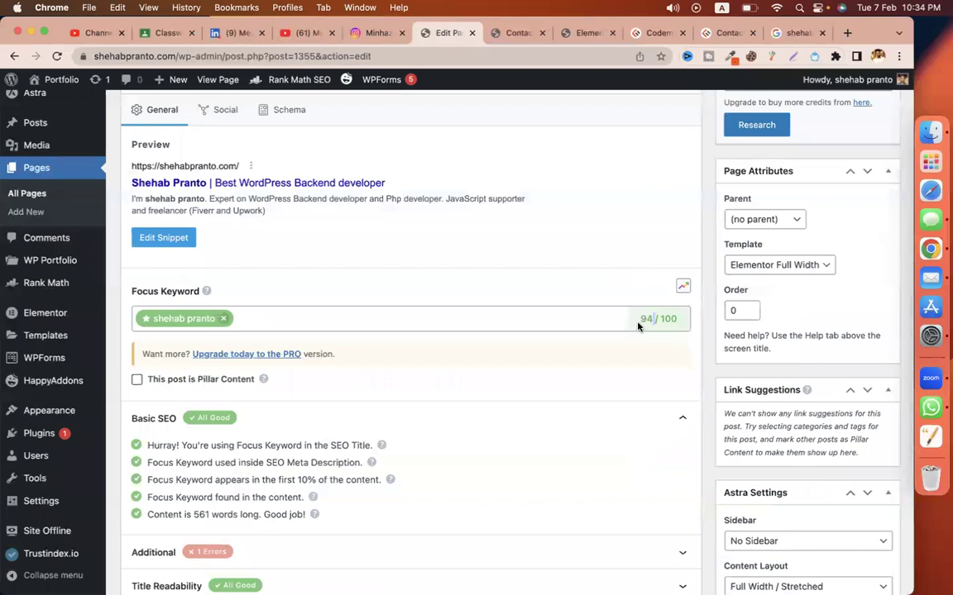
scroll(552, 393, down, 2)
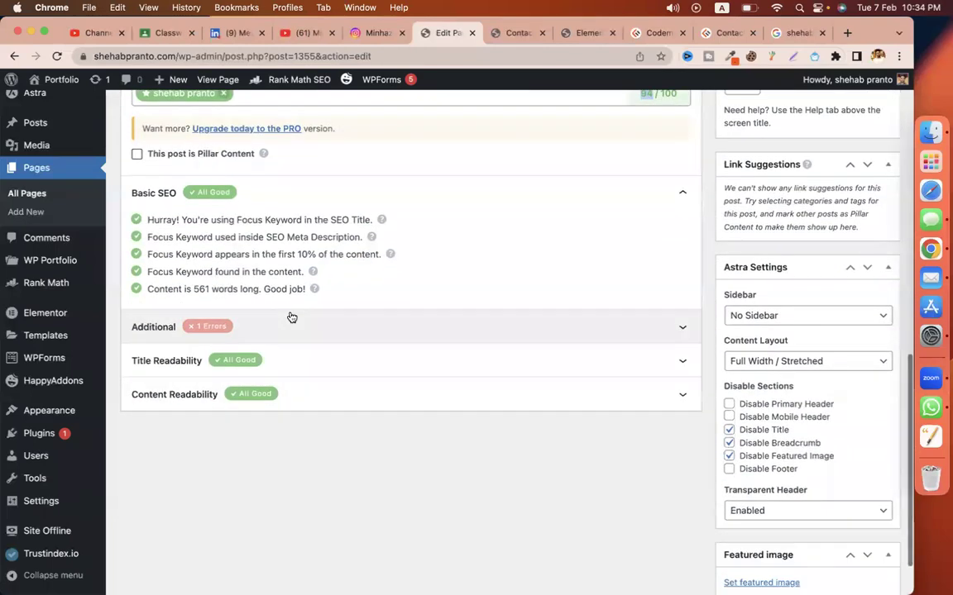
click(295, 321)
scroll(346, 403, down, 2)
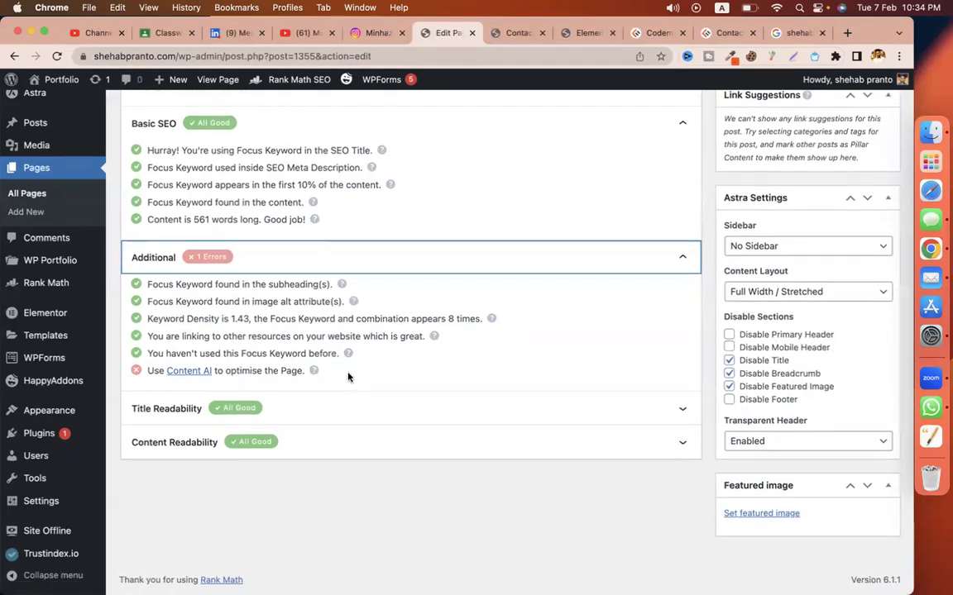
click(415, 414)
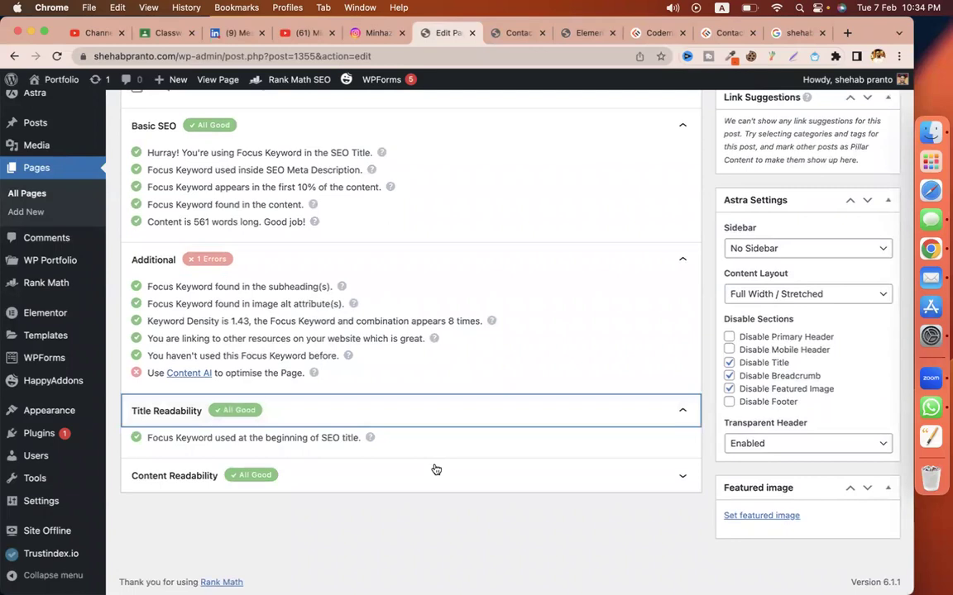
click(436, 474)
scroll(519, 417, up, 20)
click(869, 406)
click(496, 33)
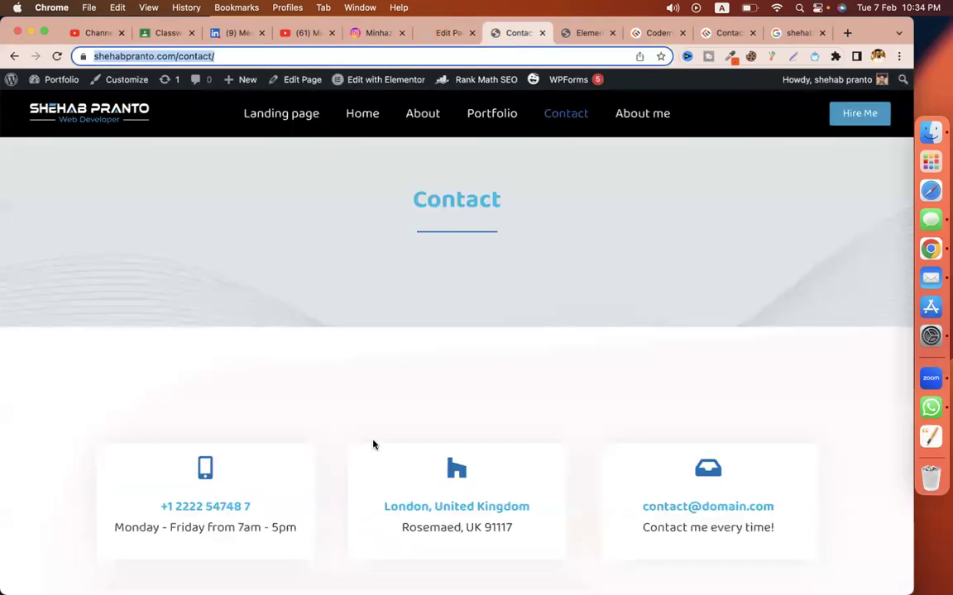
Step: Load the site's Home page, then open the Pages list showing Home at 94/100
click(382, 120)
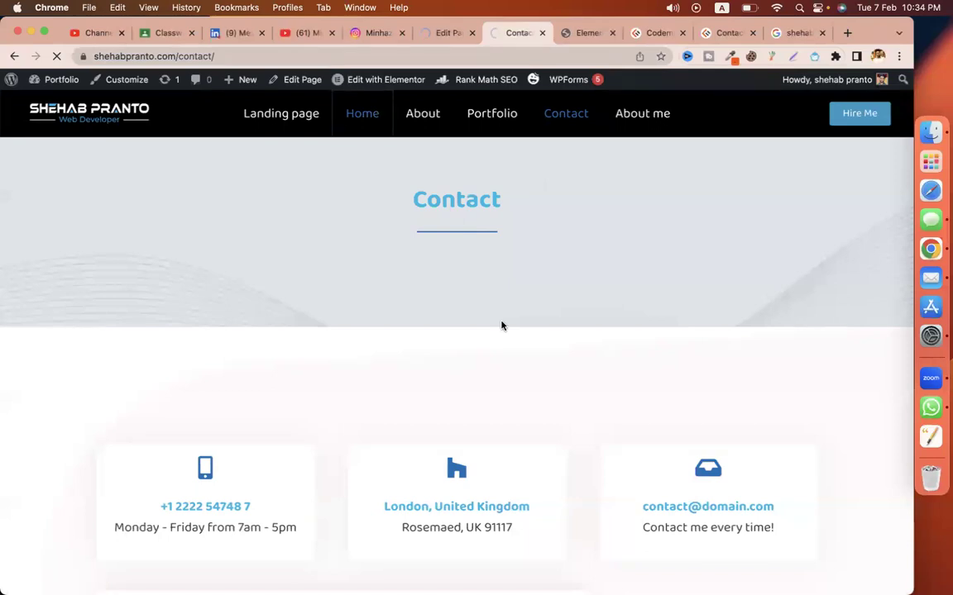
click(573, 36)
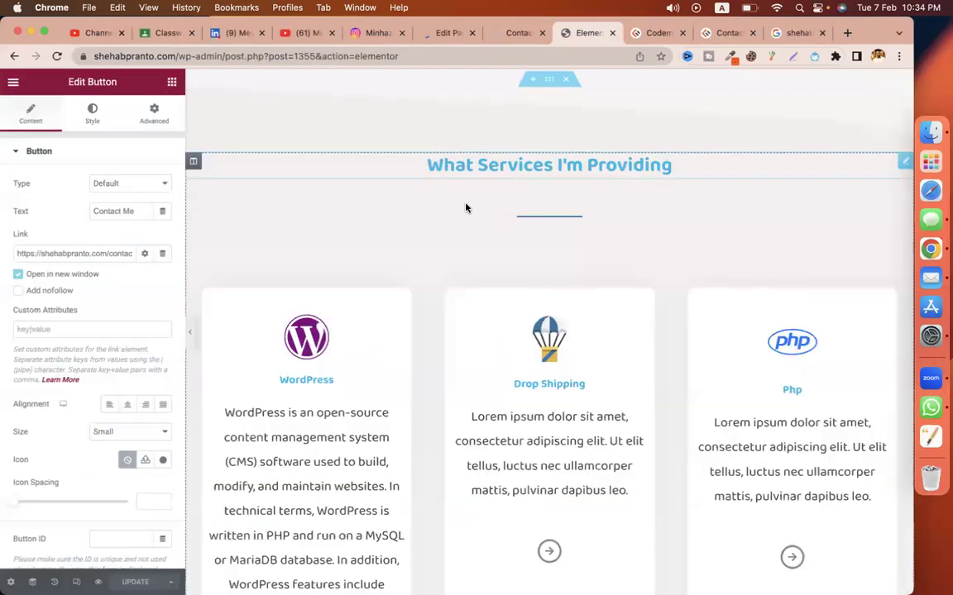
scroll(468, 206, up, 15)
click(515, 32)
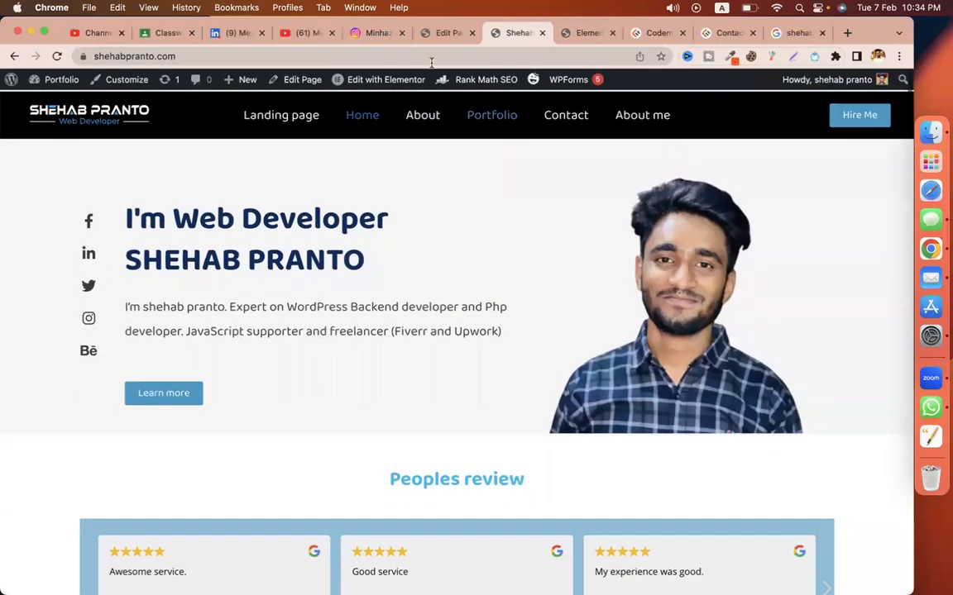
click(450, 35)
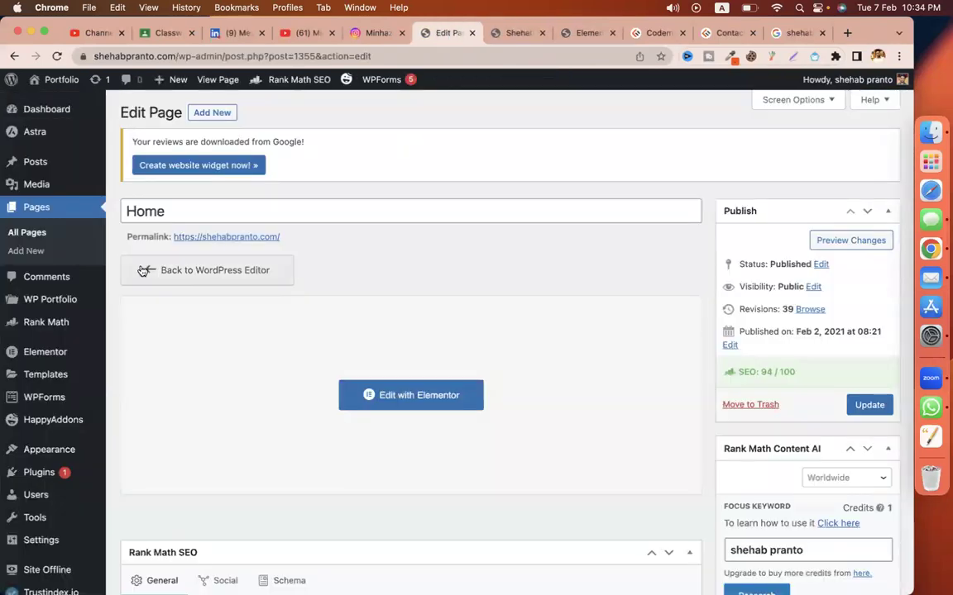
click(39, 232)
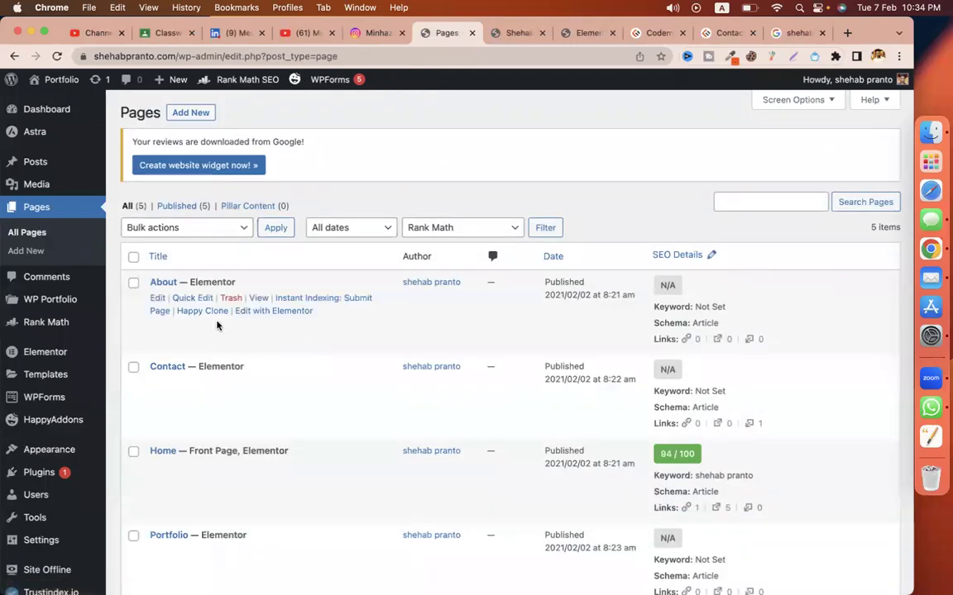
Step: Open the live About page in a new tab and scroll through it
right_click(256, 299)
click(281, 309)
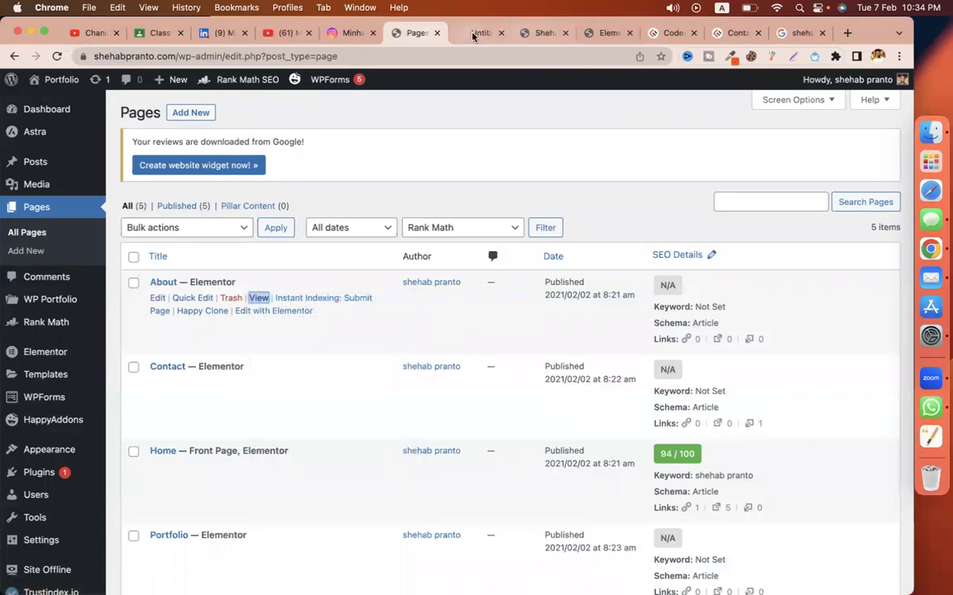
click(473, 33)
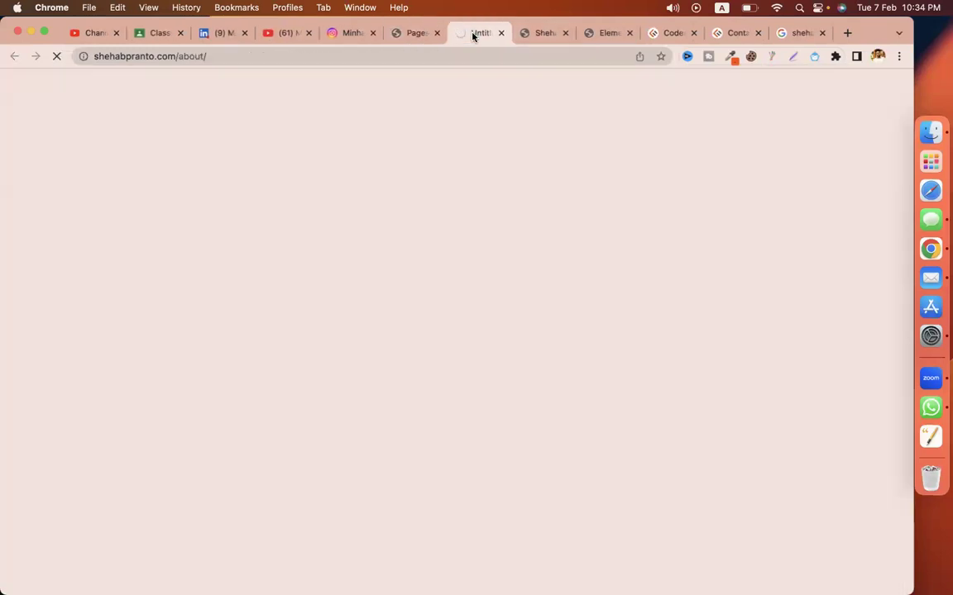
scroll(428, 387, down, 8)
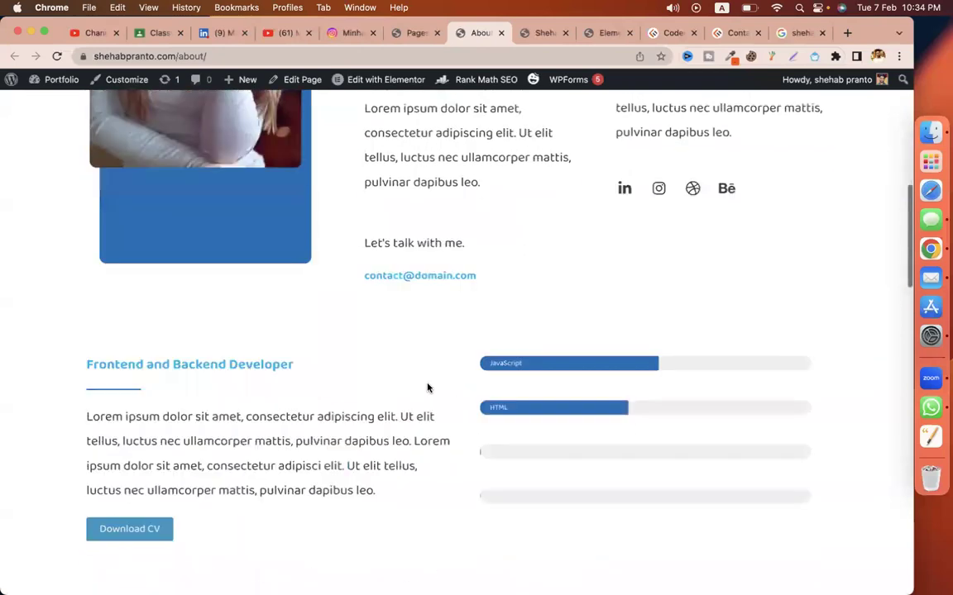
scroll(428, 387, down, 4)
scroll(427, 385, up, 3)
Step: Open the About page's editor, where Rank Math scores 5/100 with no focus keyword
click(398, 33)
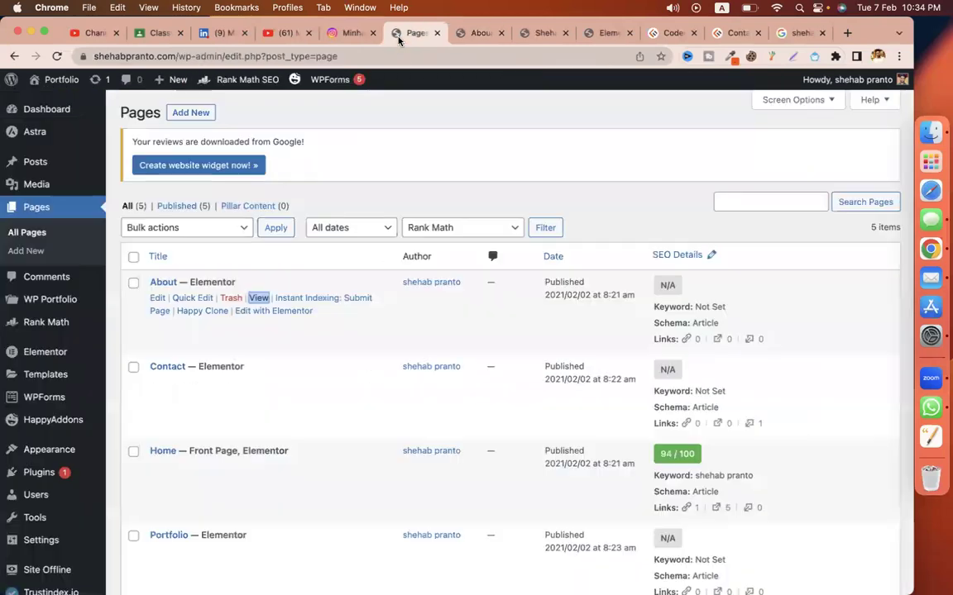
click(157, 298)
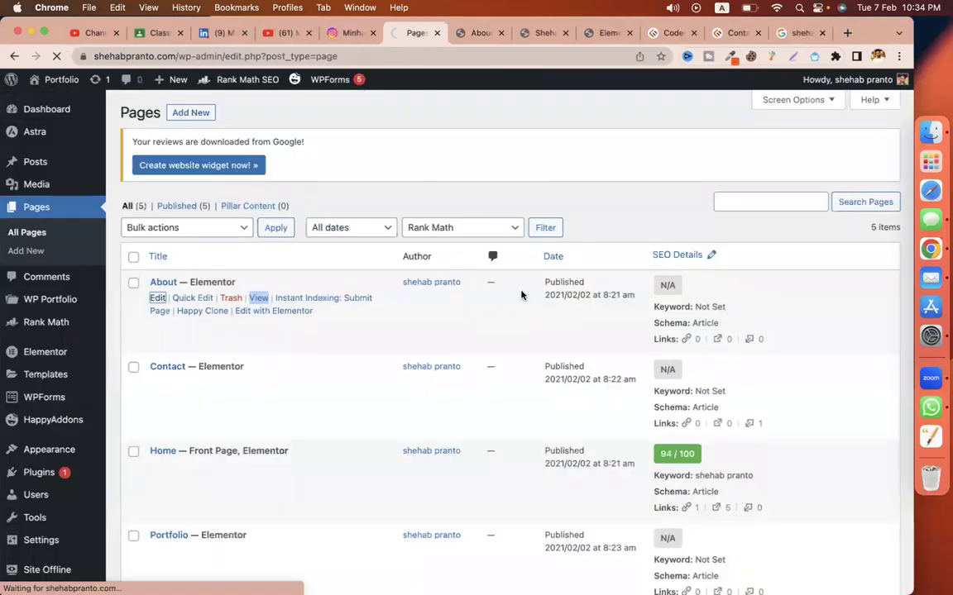
click(477, 33)
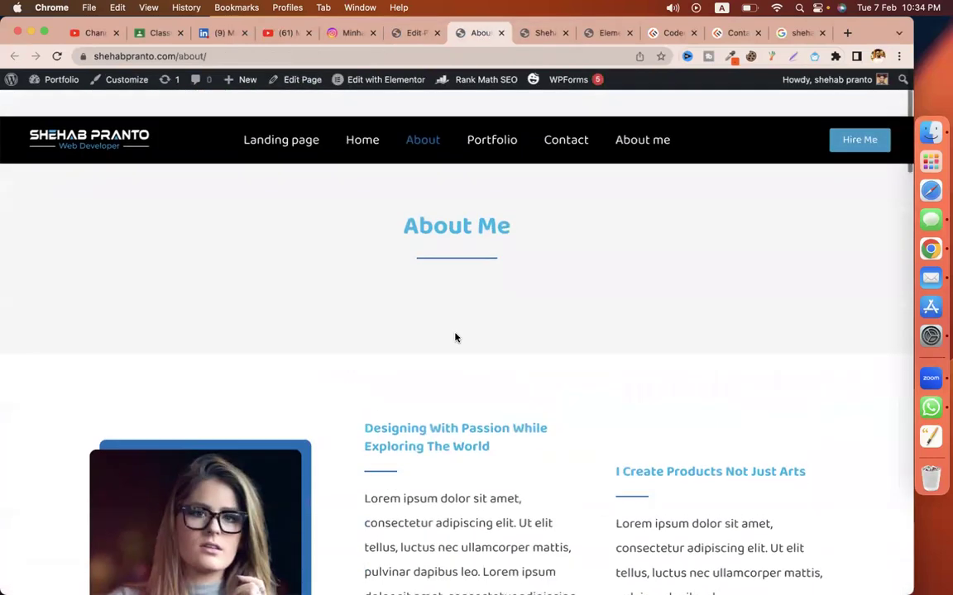
click(411, 33)
Step: Remove the mistakenly pasted contact URL from the About page's focus keyword field
scroll(424, 397, down, 10)
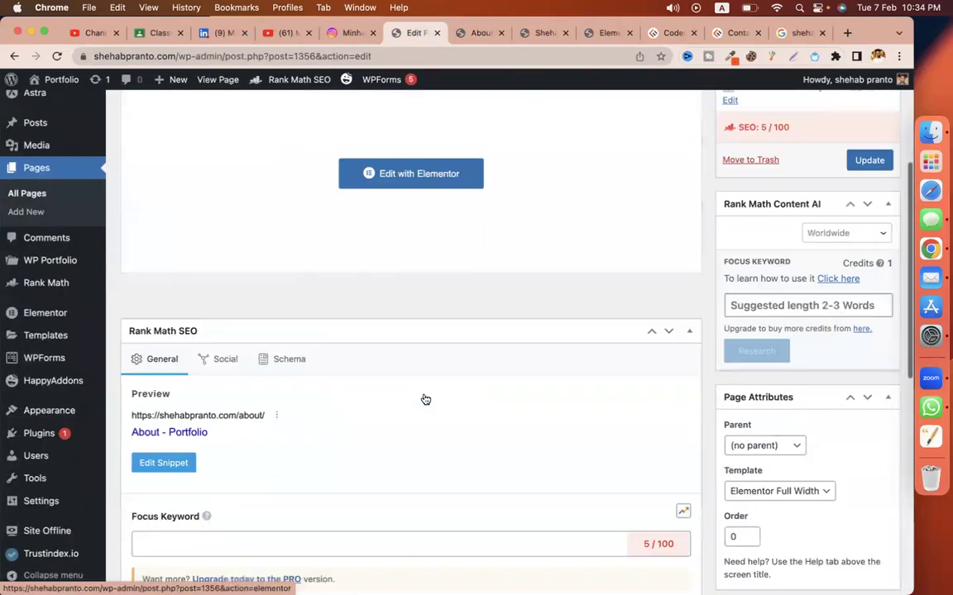
click(254, 349)
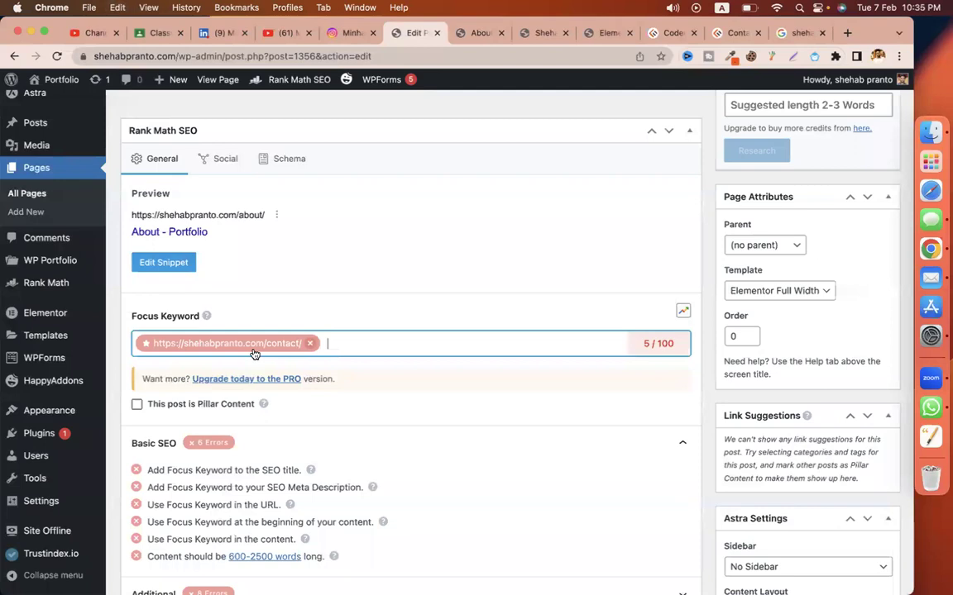
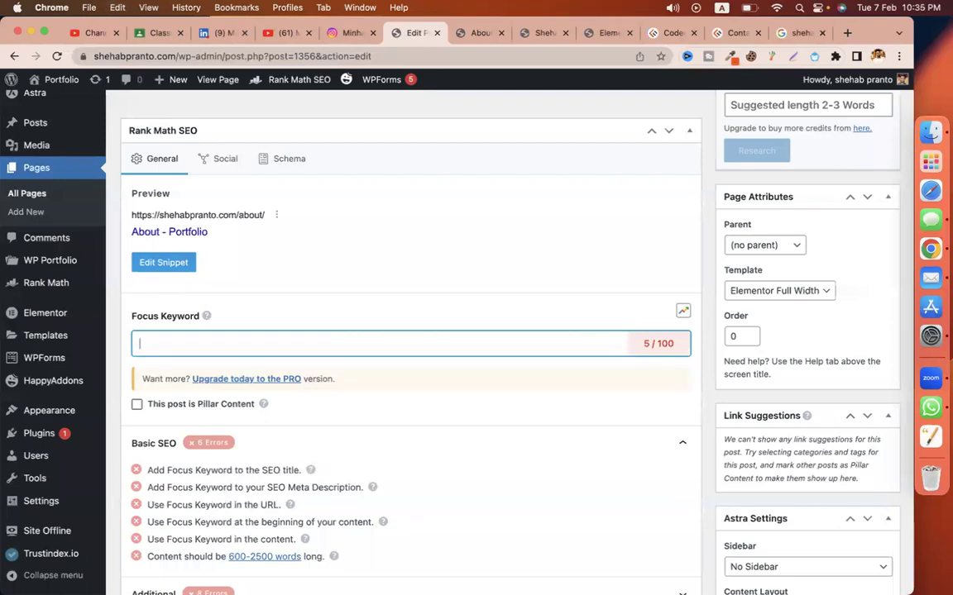
Step: Add the site owner's name as the focus keyword, then open the snippet editor
double_click(126, 56)
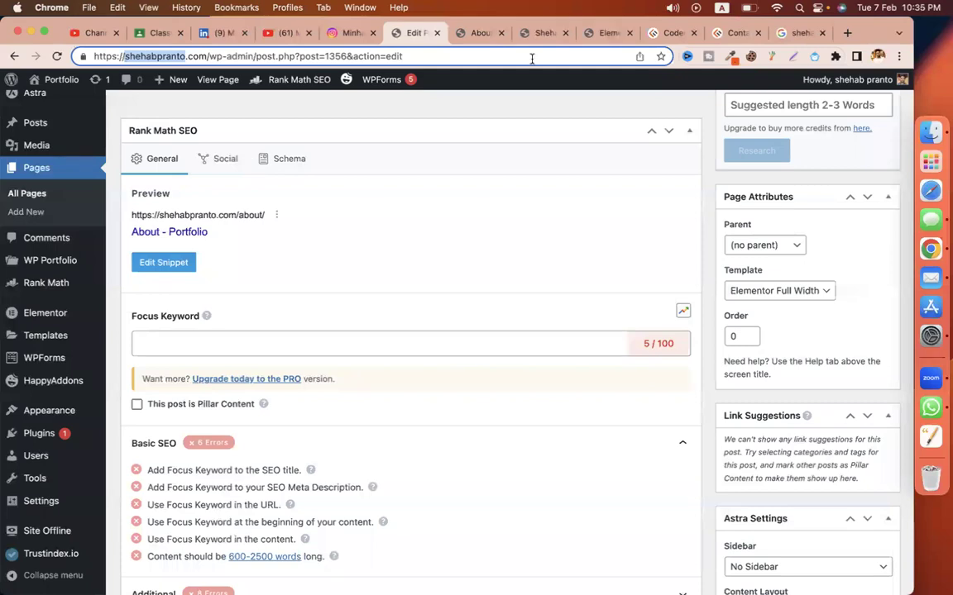
key(super+a)
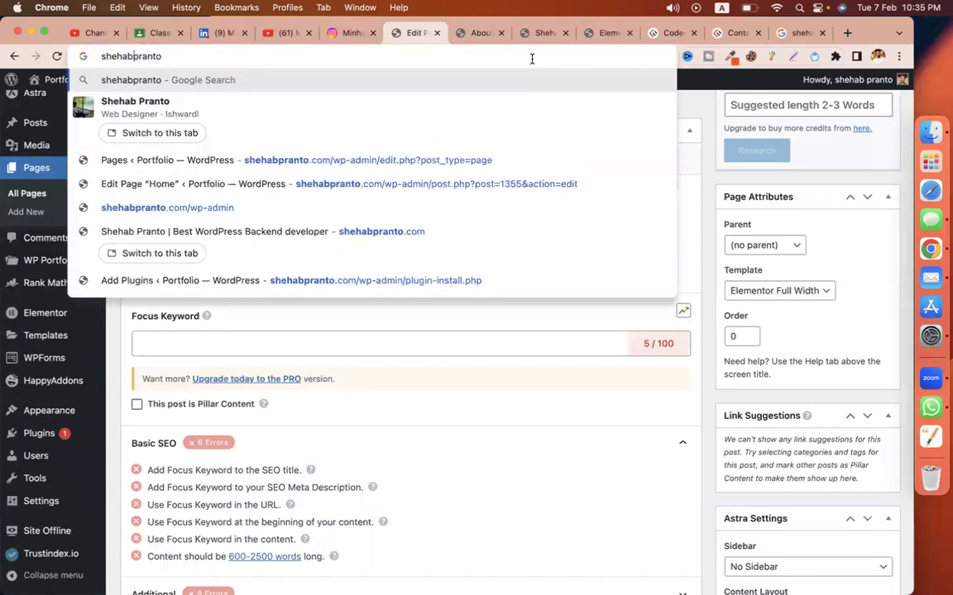
key(Left)
key(Left)
key(Left)
key(Left)
key(Left)
key(Left)
key(super+a)
key(super+c)
click(423, 338)
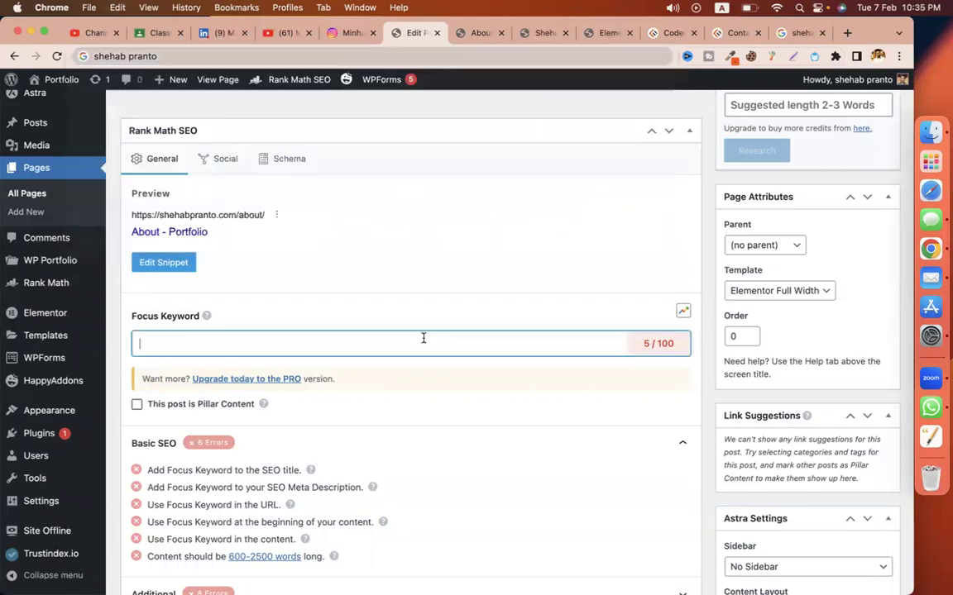
key(super+v)
scroll(443, 413, down, 2)
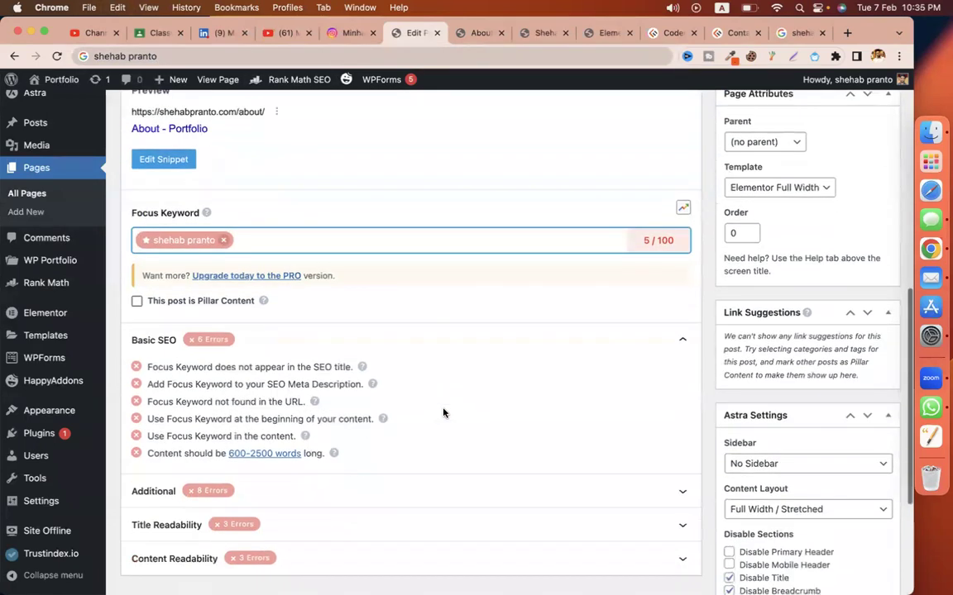
scroll(443, 412, up, 10)
scroll(444, 413, down, 6)
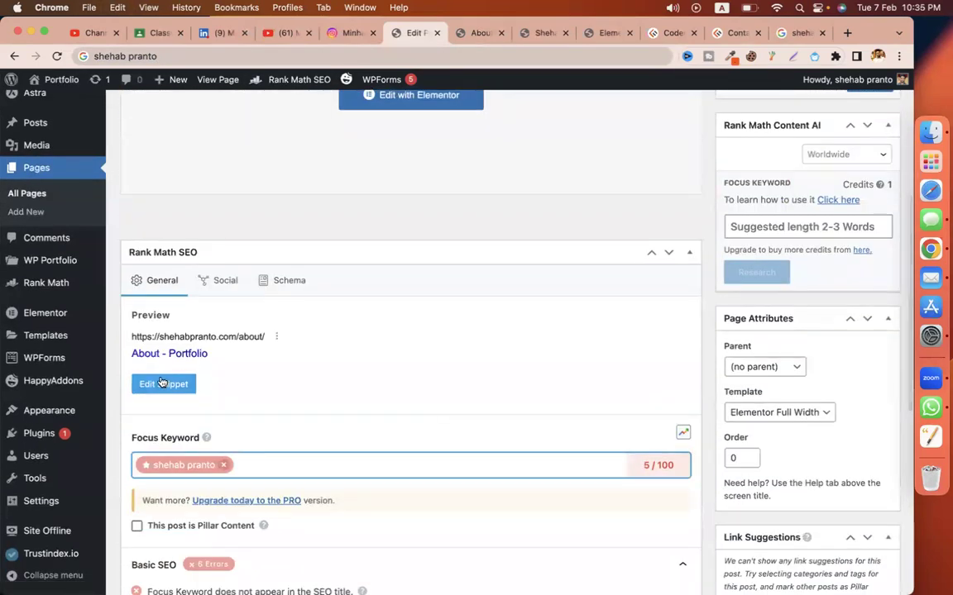
click(163, 383)
Step: Set the SEO title to 'About - ' followed by the site owner's capitalised name
click(402, 291)
key(super+a)
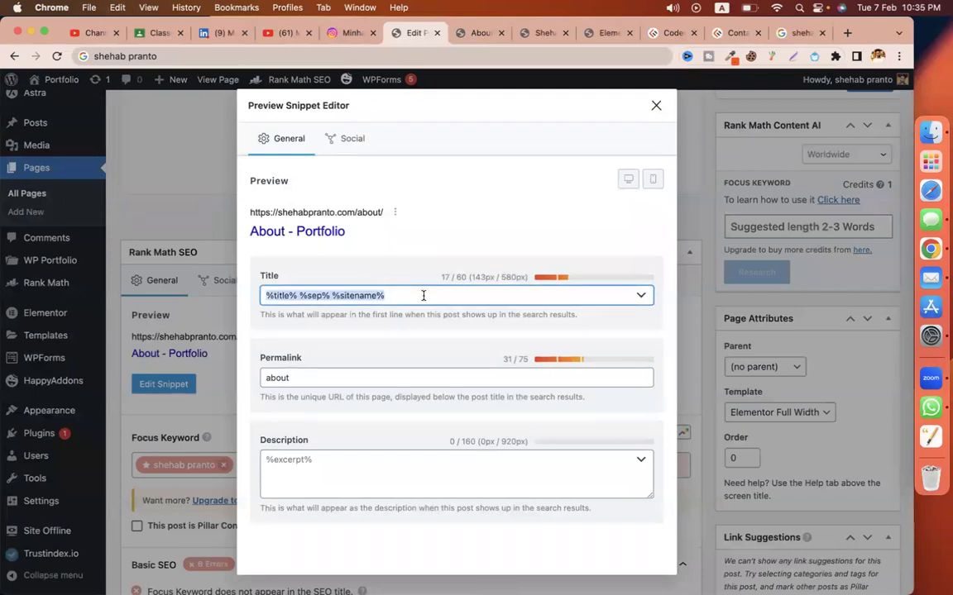
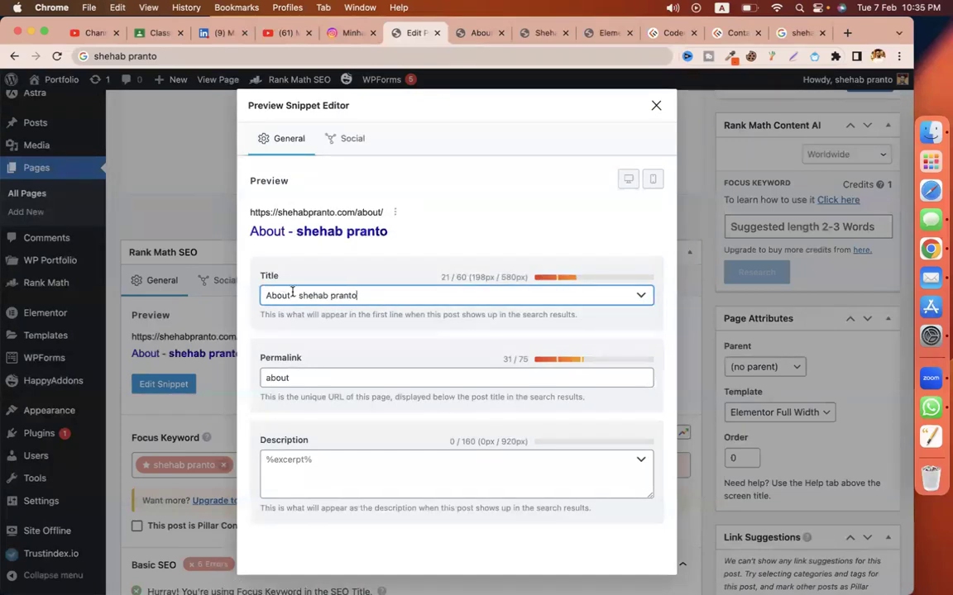
key(Delete)
text(S)
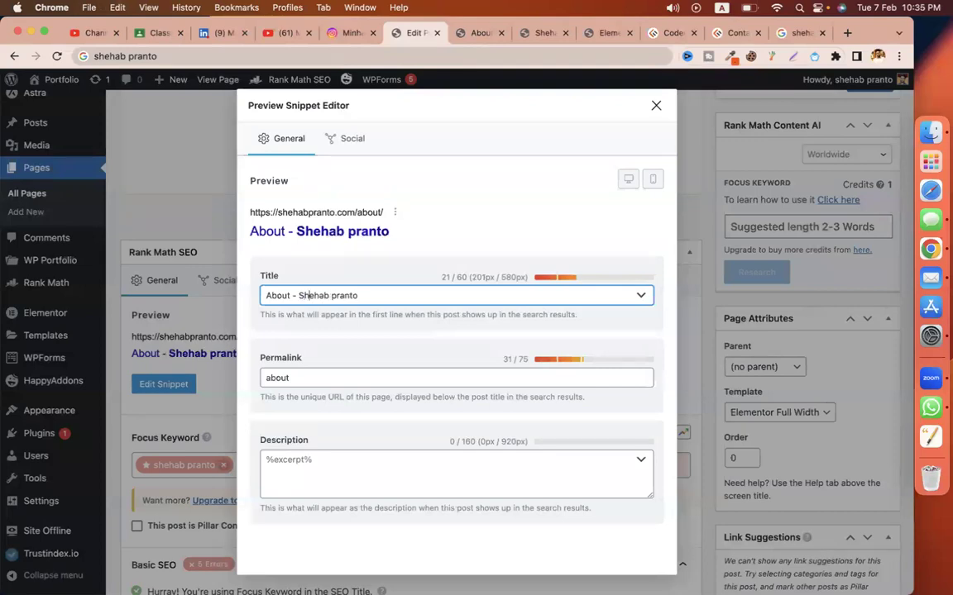
key(Delete)
text(P)
Step: Copy the home page intro paragraph into the meta description and close the snippet editor
click(335, 477)
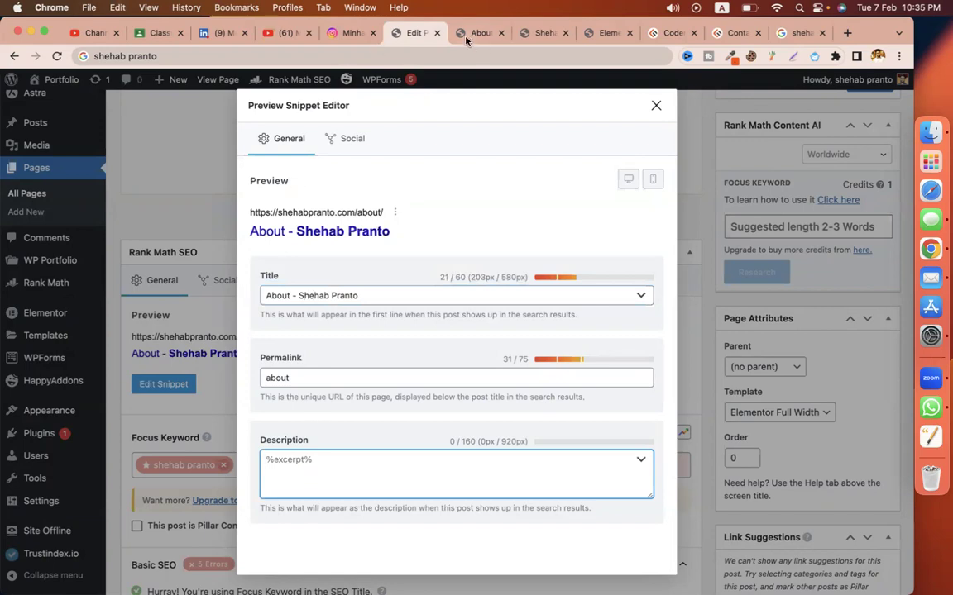
click(467, 35)
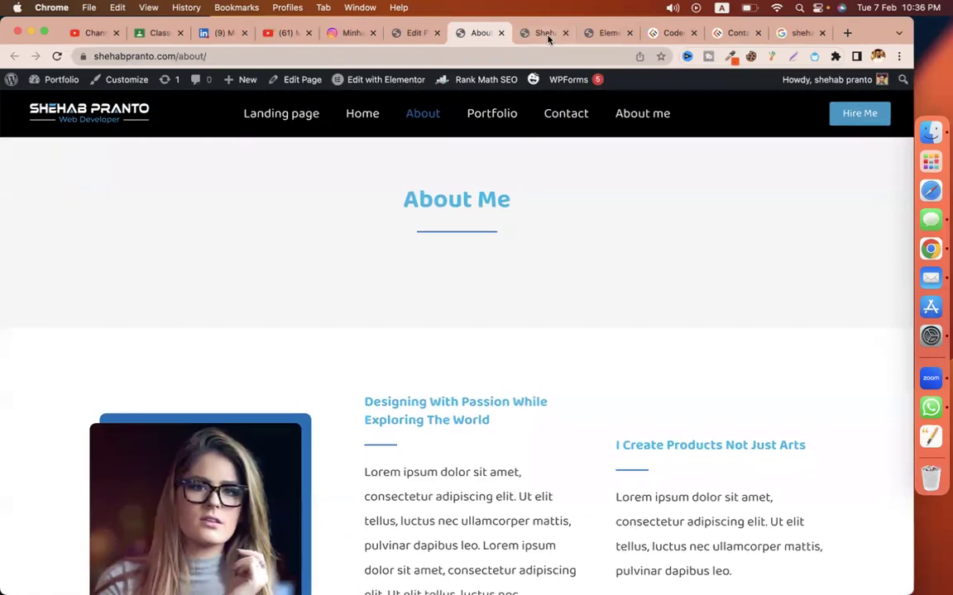
click(543, 34)
triple_click(211, 308)
key(super+c)
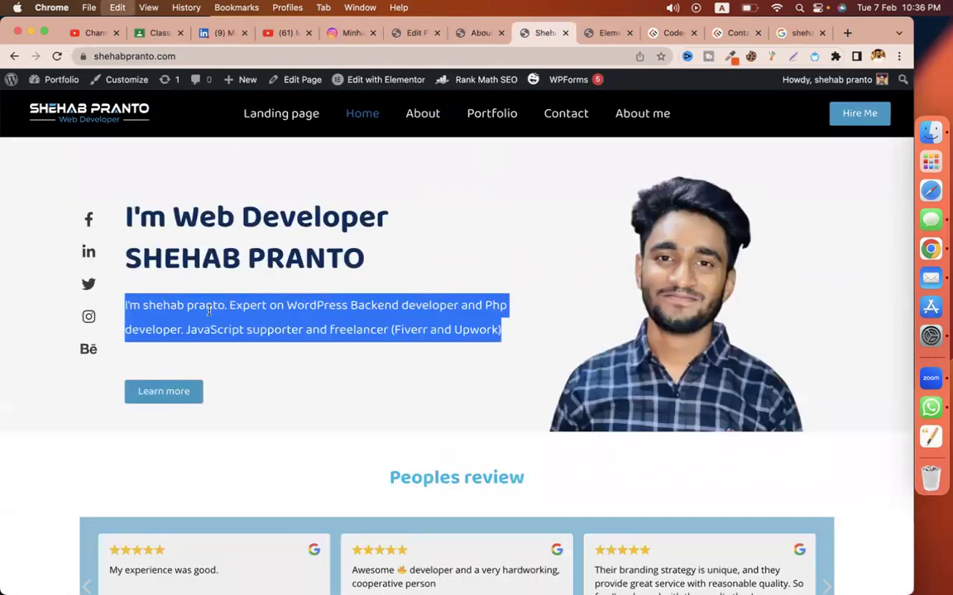
click(411, 35)
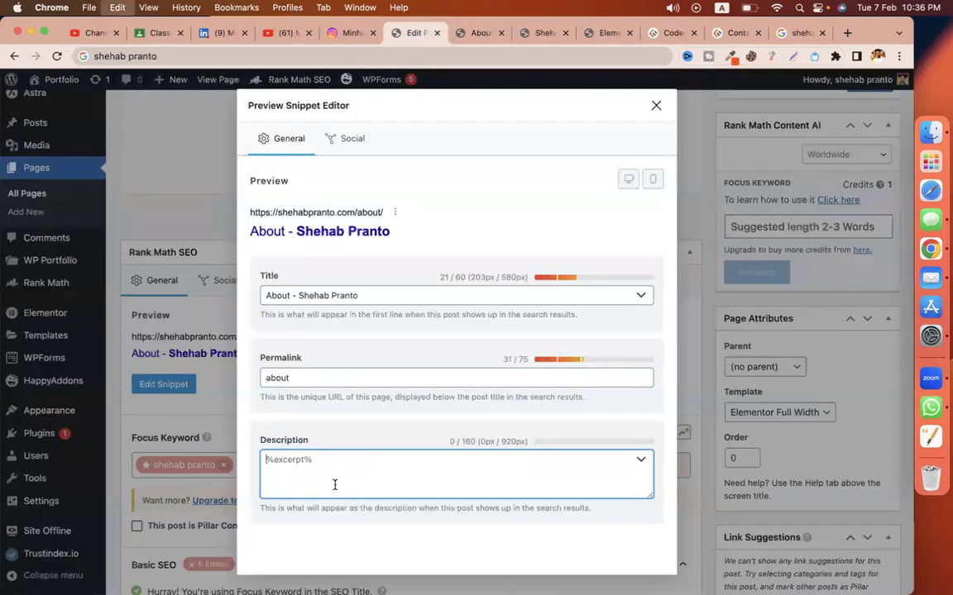
key(super+v)
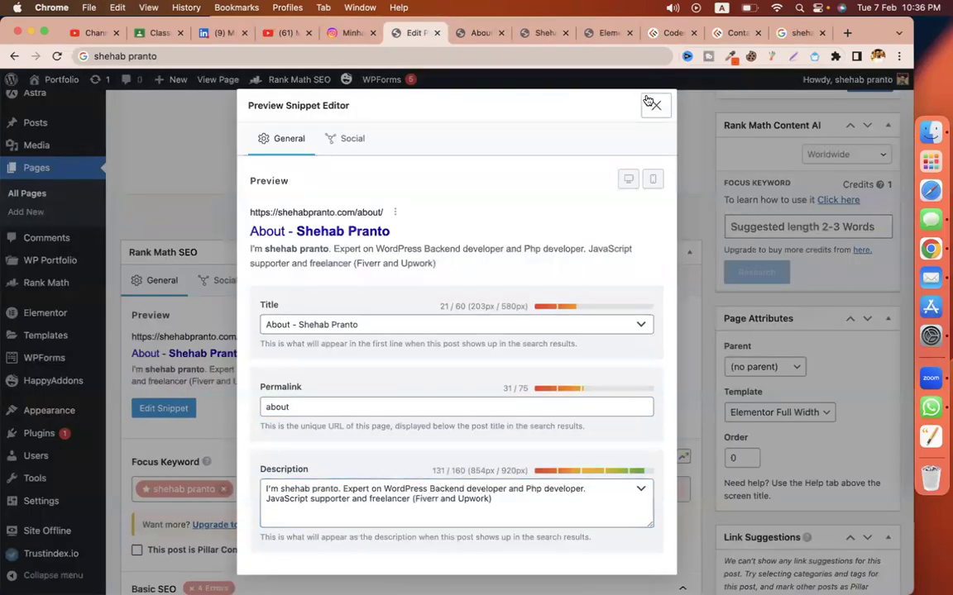
click(656, 105)
scroll(434, 409, down, 3)
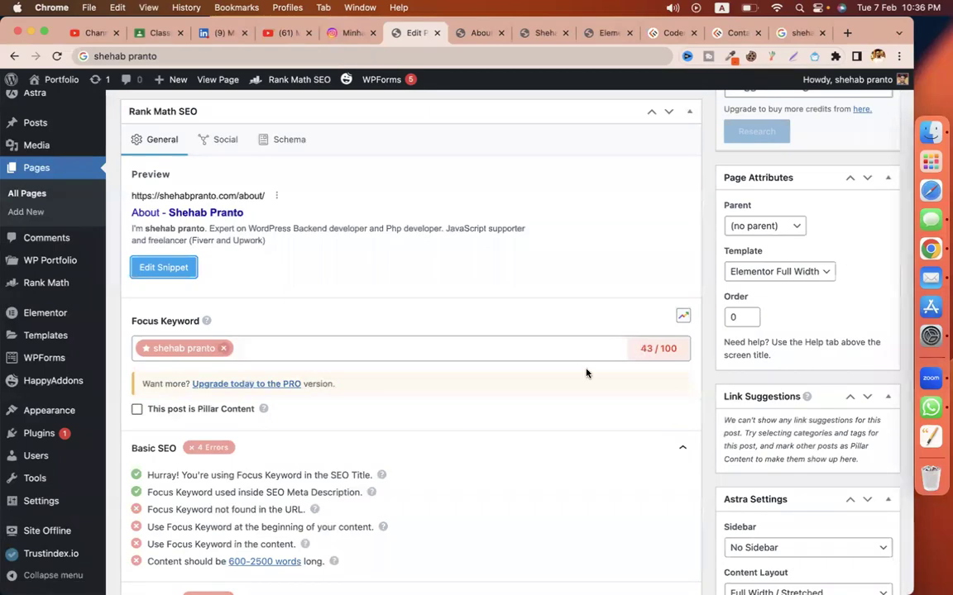
Step: Review the failing keyword-not-in-URL and keyword-at-beginning checks, then open the About page in Elementor
scroll(583, 374, down, 3)
drag(162, 409, 276, 416)
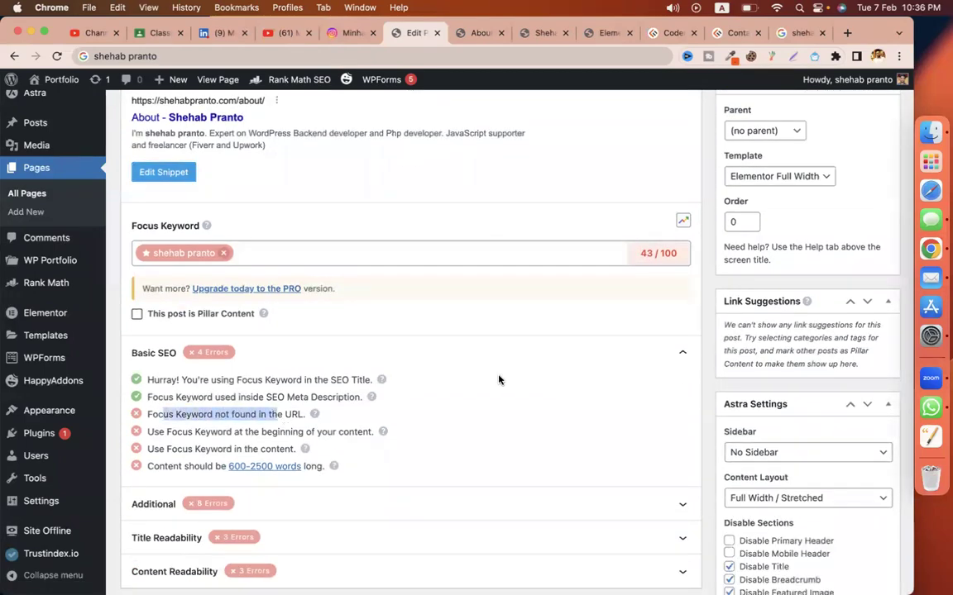
scroll(498, 379, down, 3)
drag(198, 338, 317, 338)
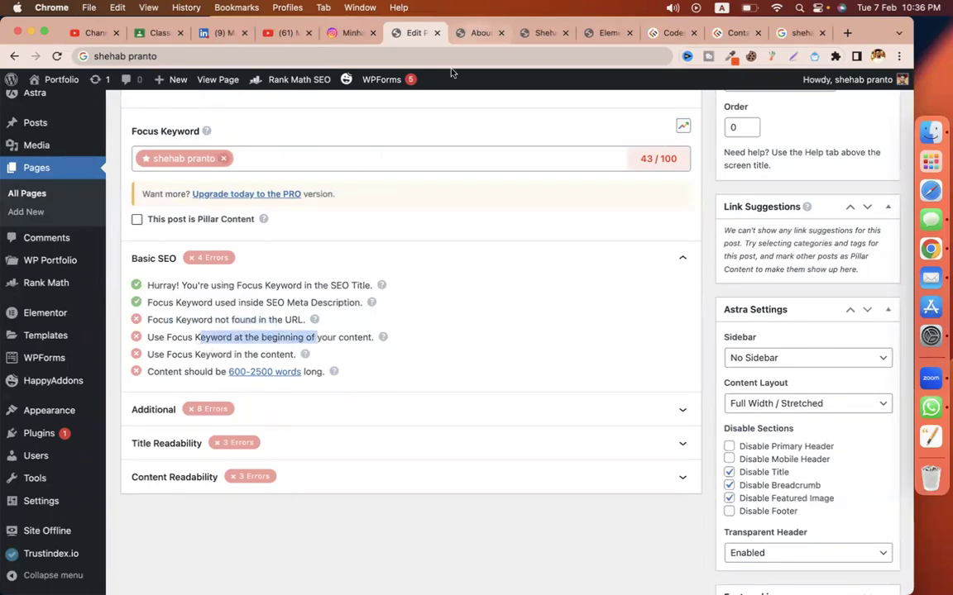
click(463, 37)
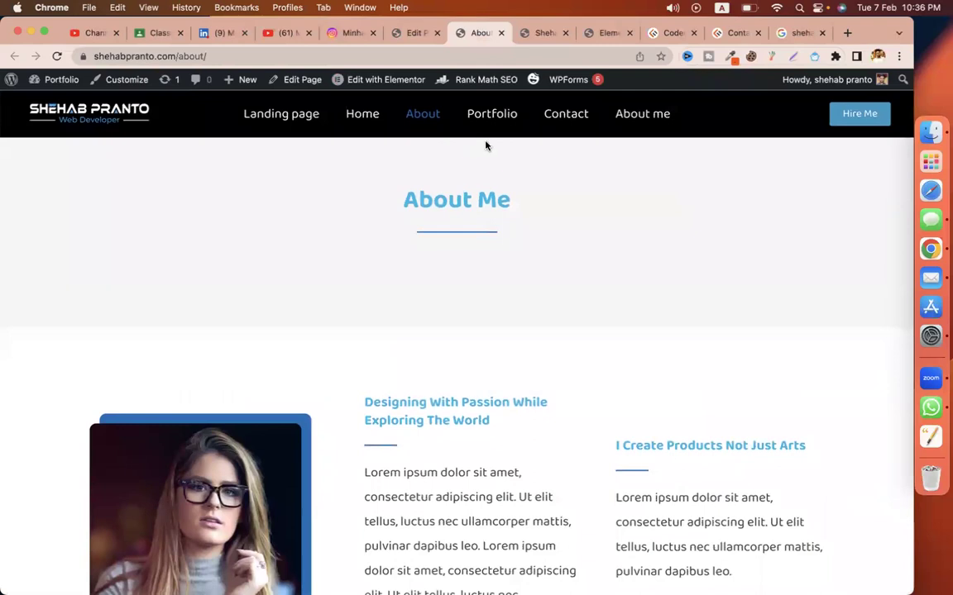
click(376, 81)
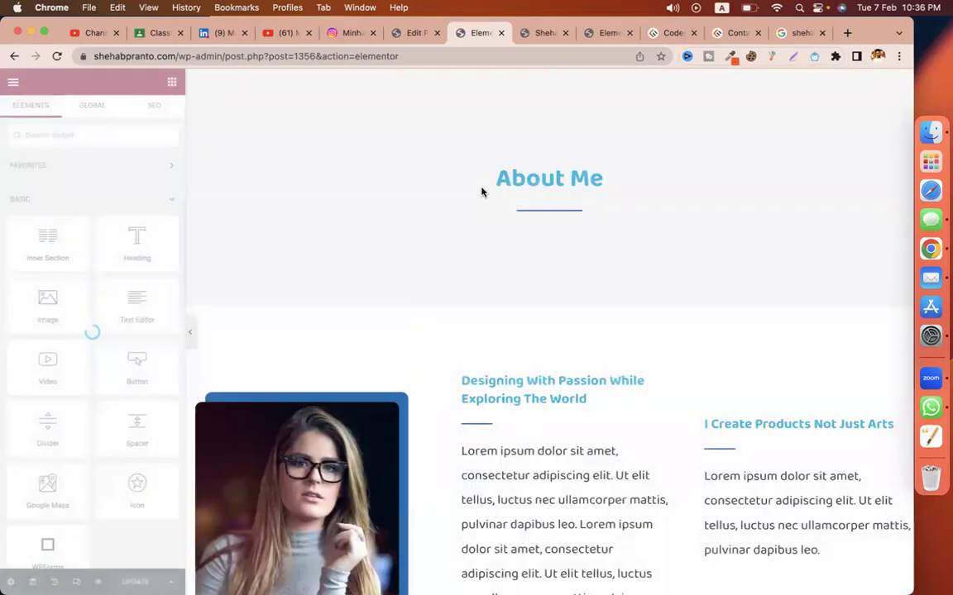
Step: Change the About Me heading to 'About' plus the owner's name, deleting the text from 'Expert' onward
click(573, 180)
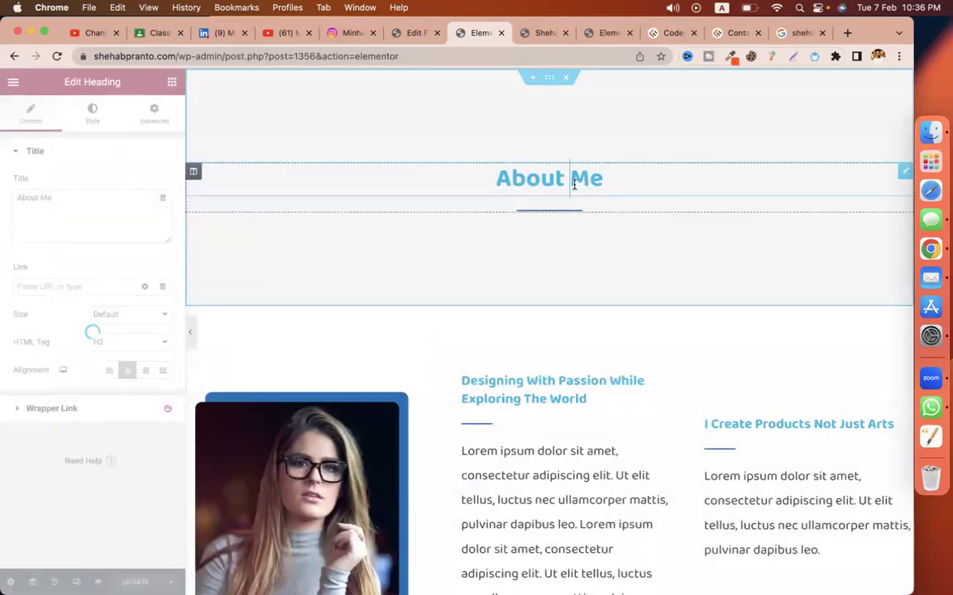
double_click(583, 179)
key(super+v)
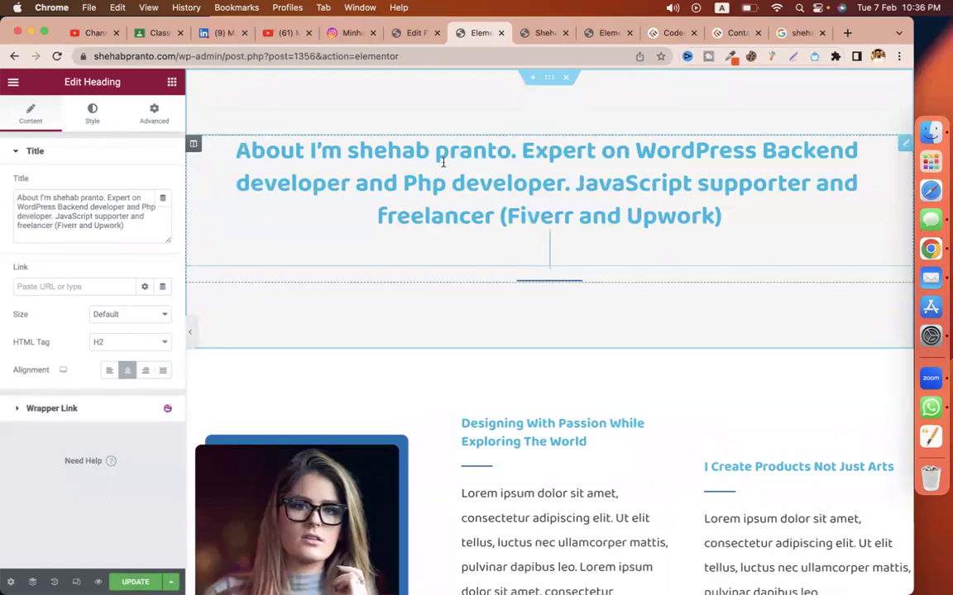
drag(519, 150, 687, 242)
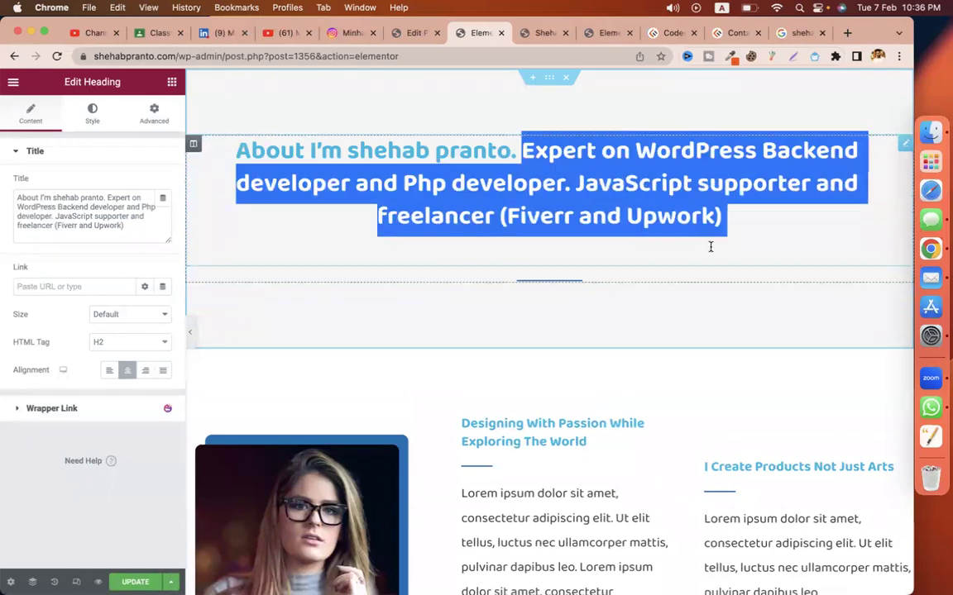
key(BackSpace)
key(BackSpace)
key(BackSpace)
key(BackSpace)
key(BackSpace)
key(BackSpace)
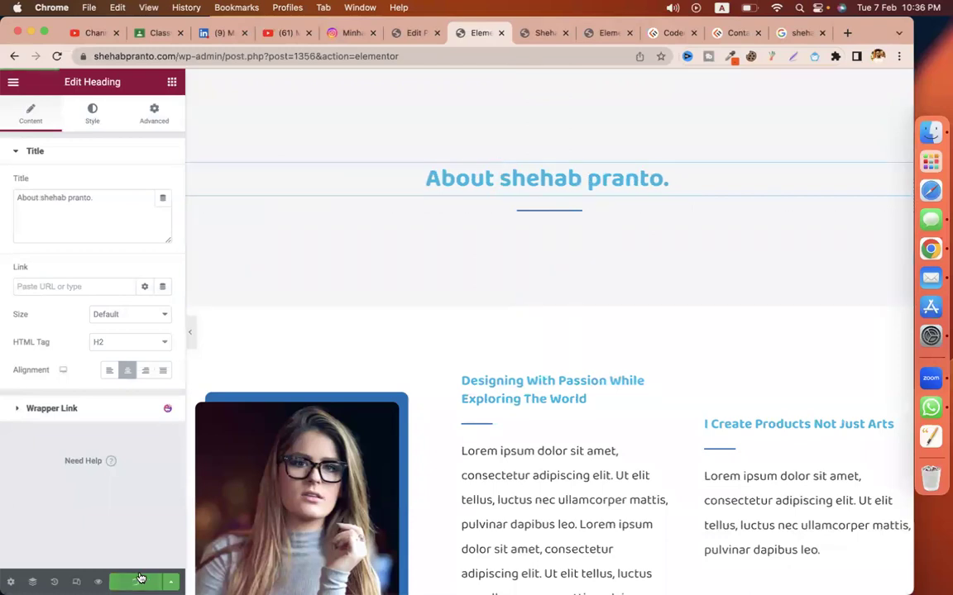
click(399, 33)
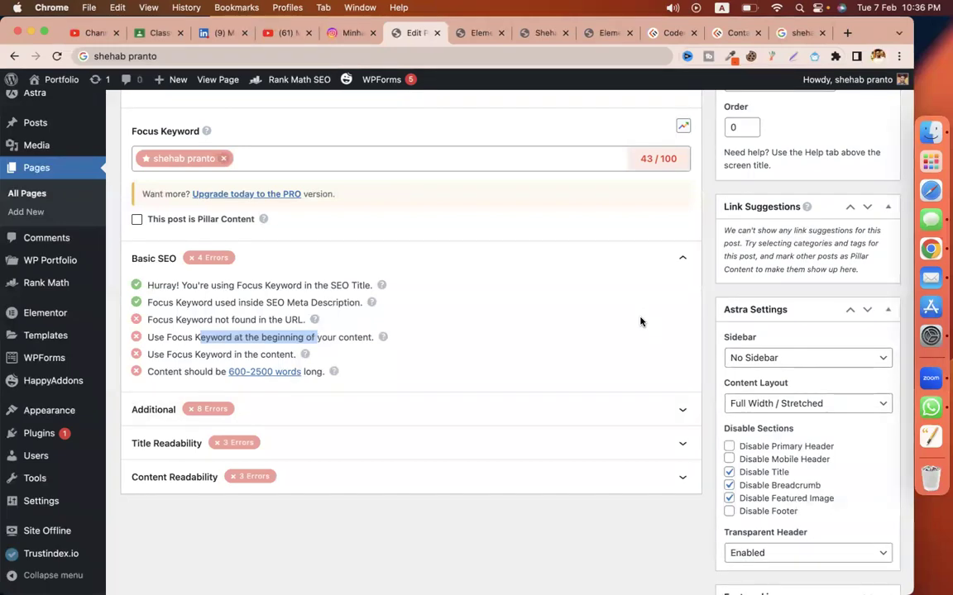
Step: Review the failing keyword-at-beginning and keyword-in-content checks, then return to the Elementor editor
scroll(641, 322, down, 1)
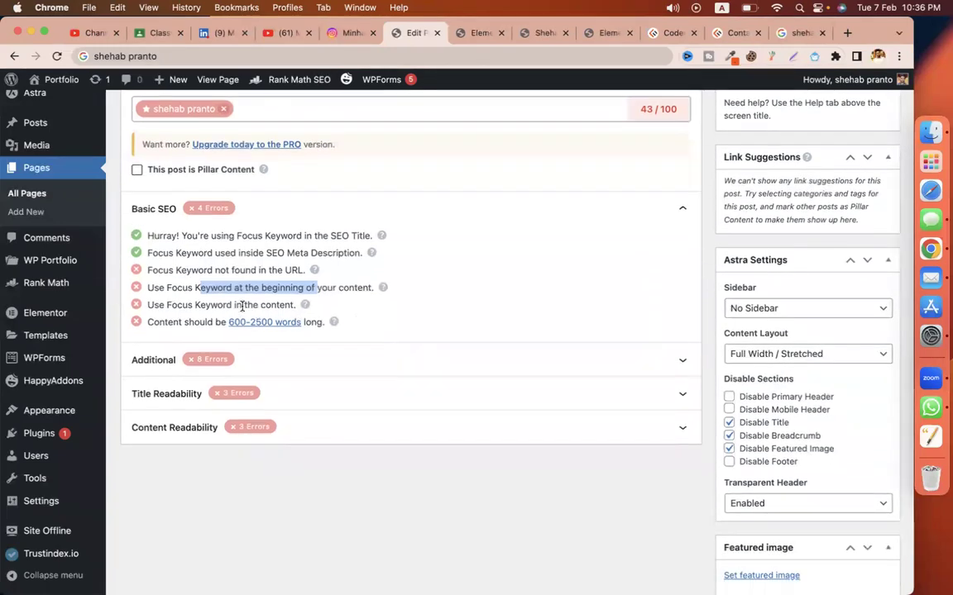
triple_click(194, 288)
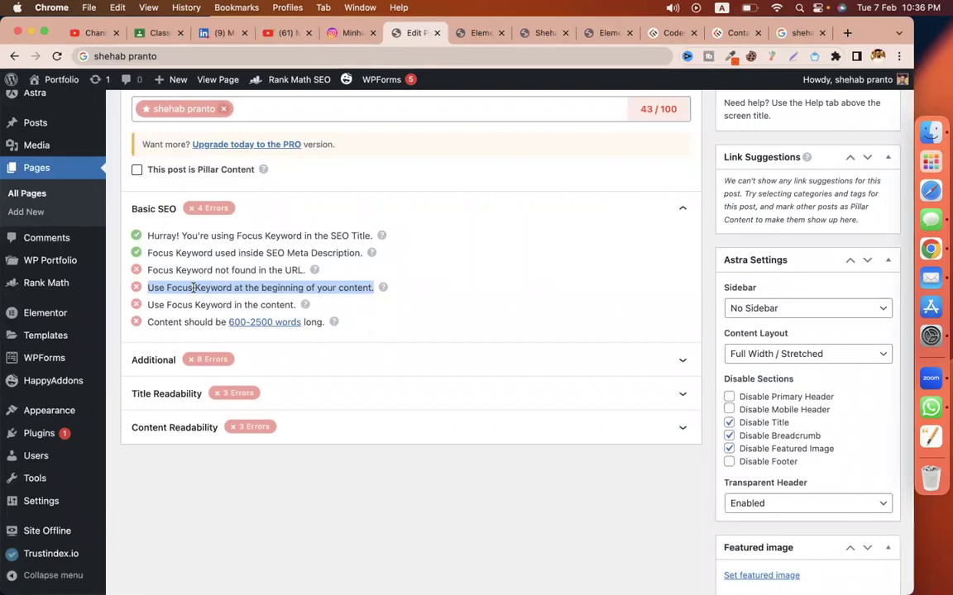
triple_click(206, 304)
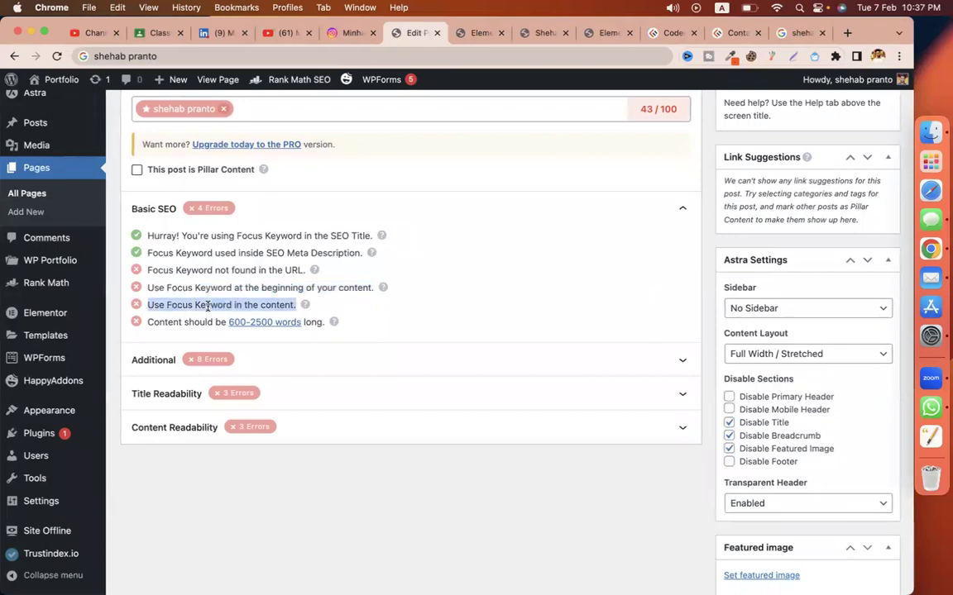
click(481, 33)
Step: Paste the intro text at the start of the first Lorem ipsum paragraph
scroll(500, 335, down, 3)
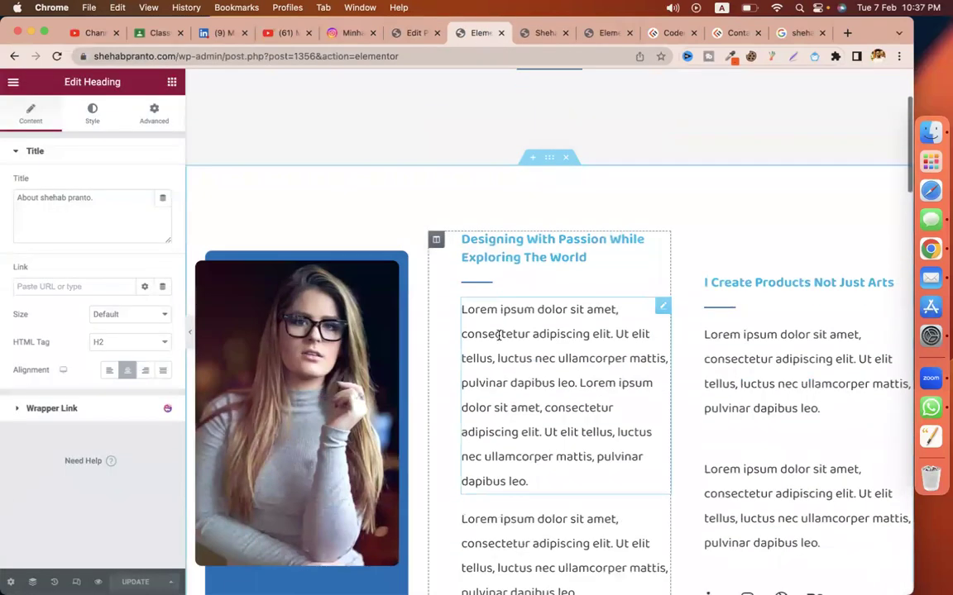
click(546, 334)
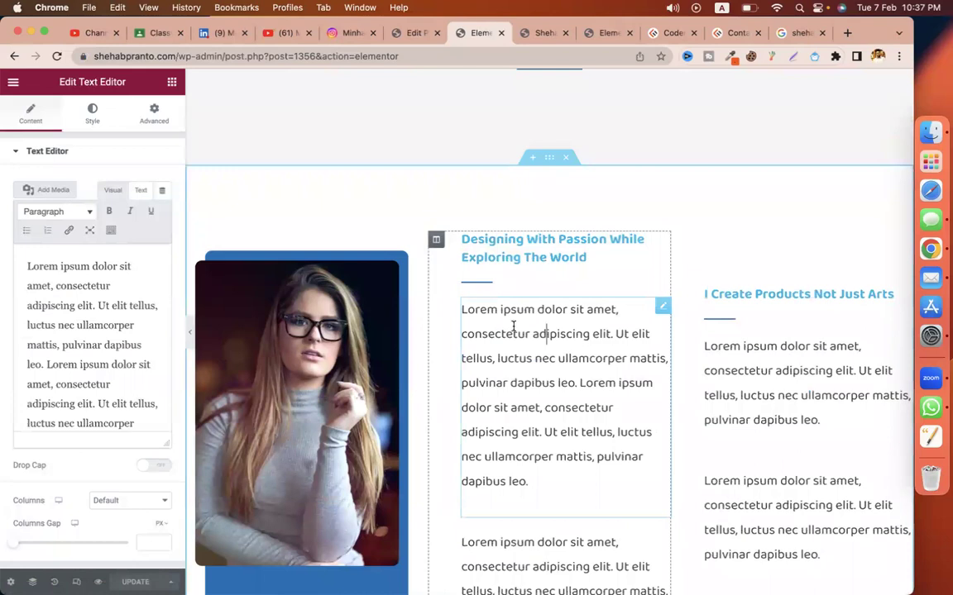
key(super+v)
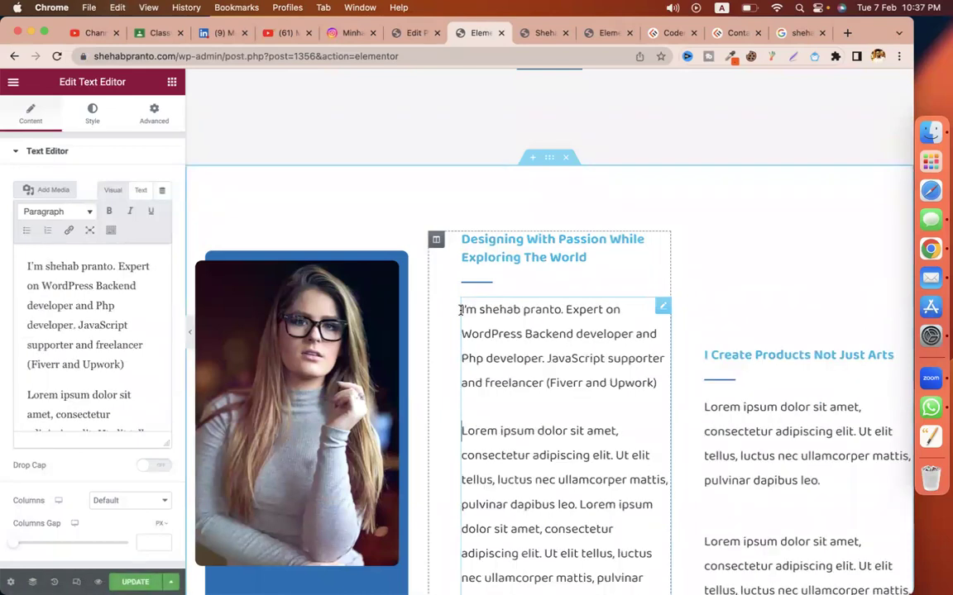
scroll(576, 378, down, 4)
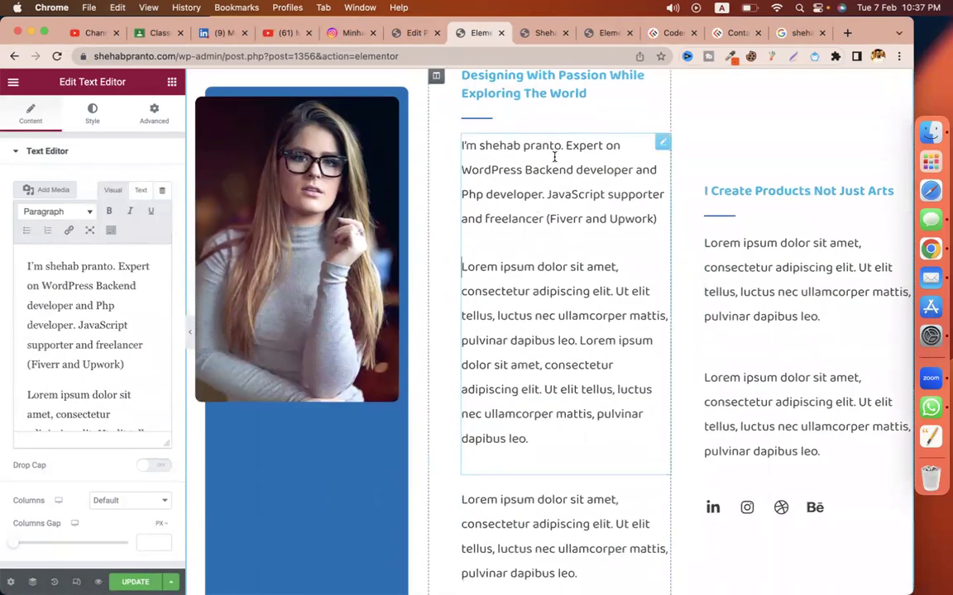
drag(561, 147, 483, 151)
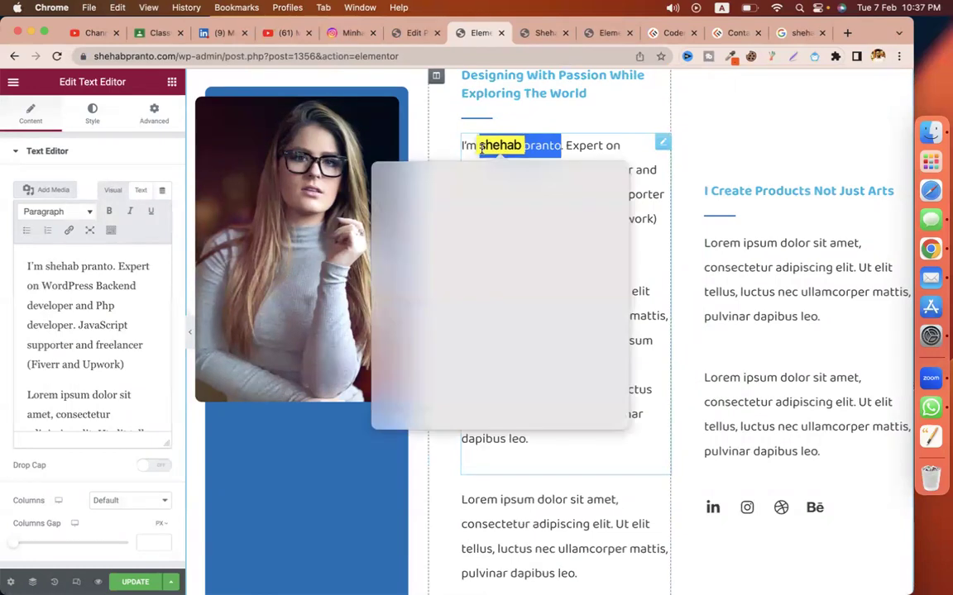
click(483, 151)
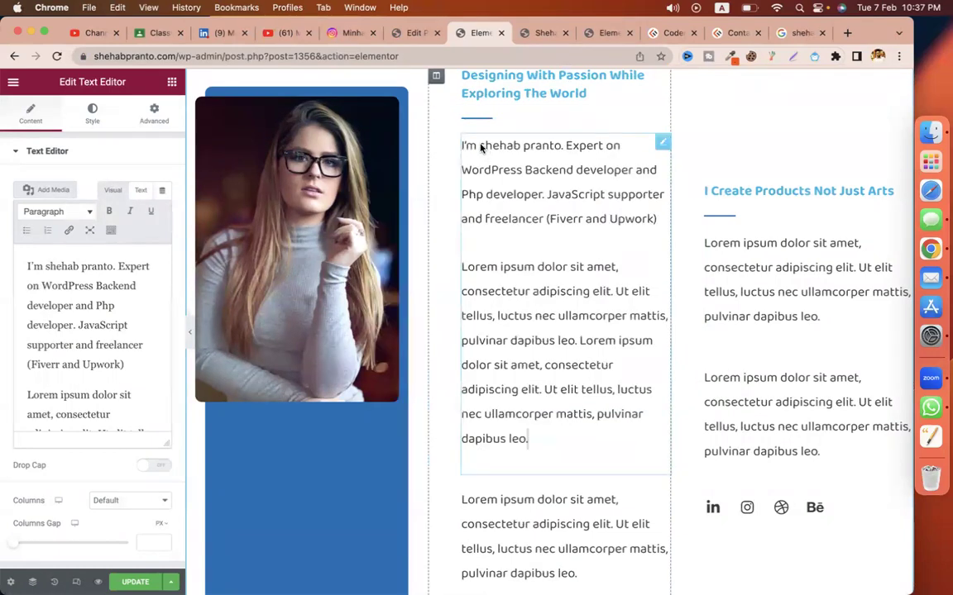
drag(480, 147, 562, 147)
key(super+c)
Step: Put the owner's name over Lorem ipsum in the right column and after 'nec' in the developer paragraph
click(782, 246)
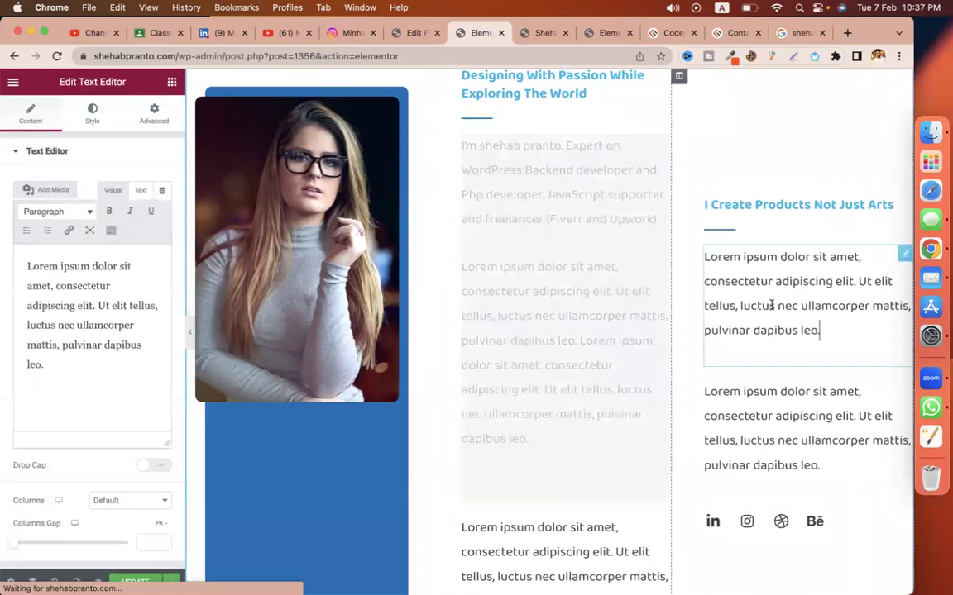
drag(705, 257, 778, 258)
key(super+v)
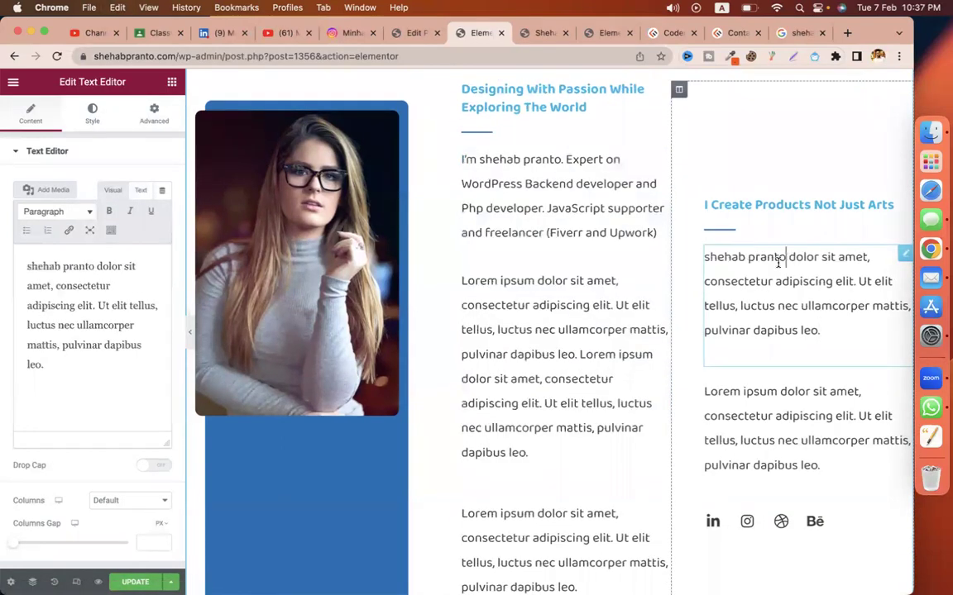
scroll(702, 404, down, 6)
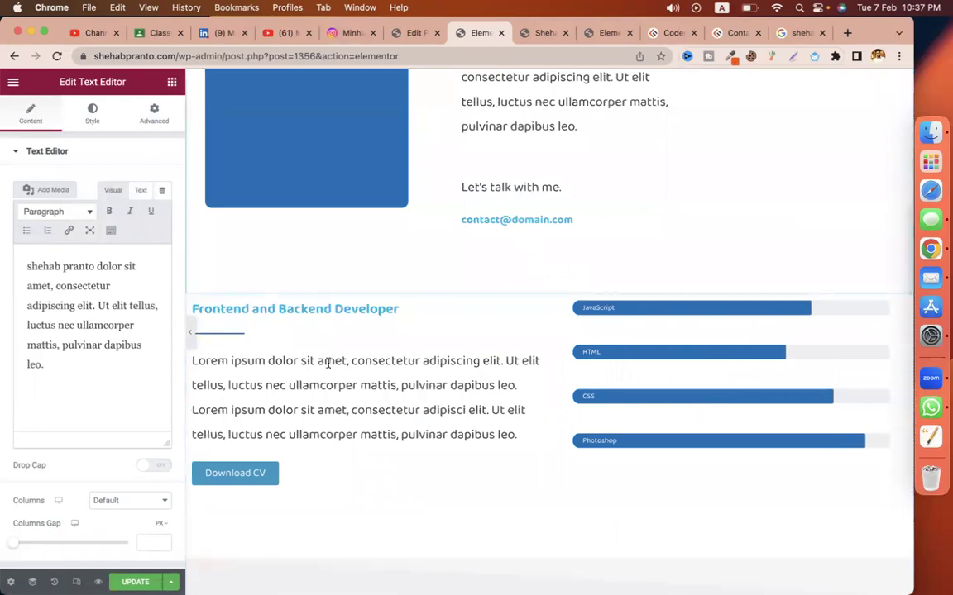
click(308, 364)
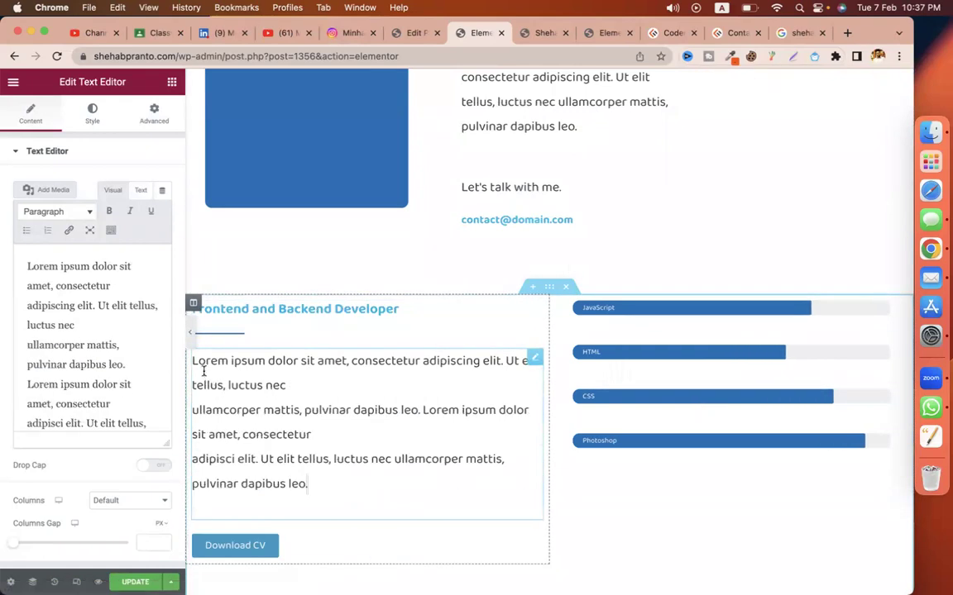
click(278, 379)
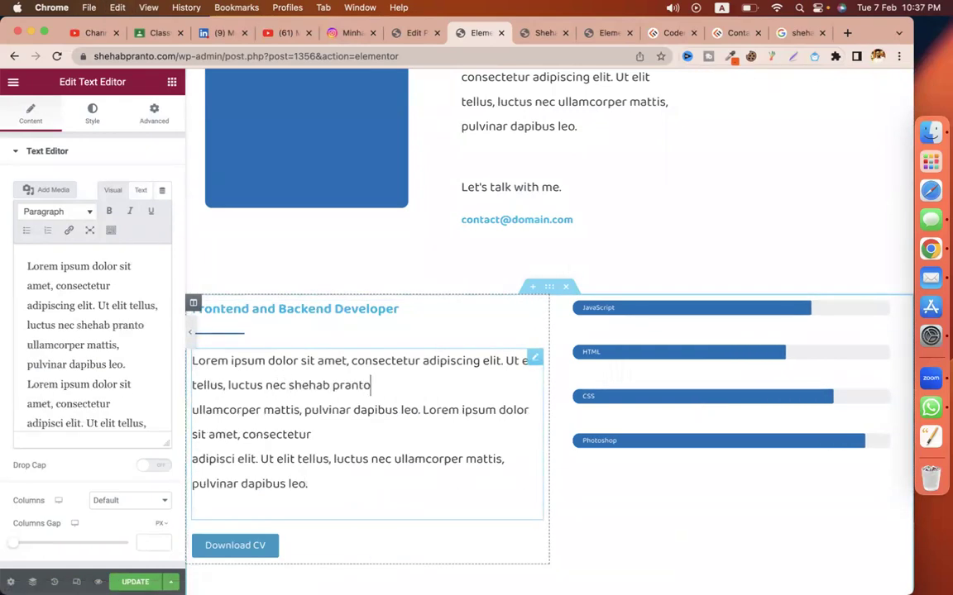
scroll(380, 514, down, 5)
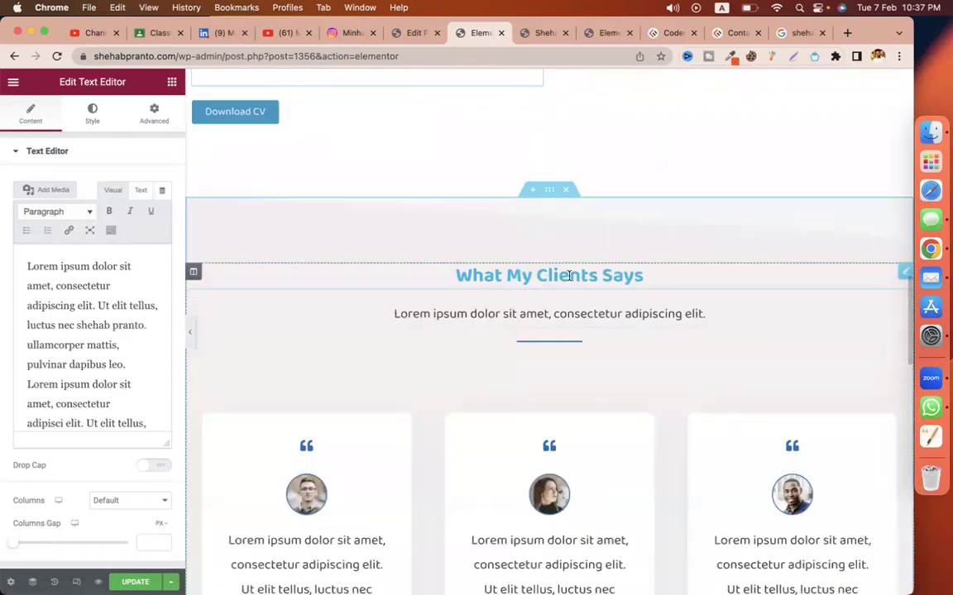
Step: Retitle the clients section 'What Clients Says' with a subtitle ending in ''s clients reviews.'
click(519, 286)
double_click(518, 295)
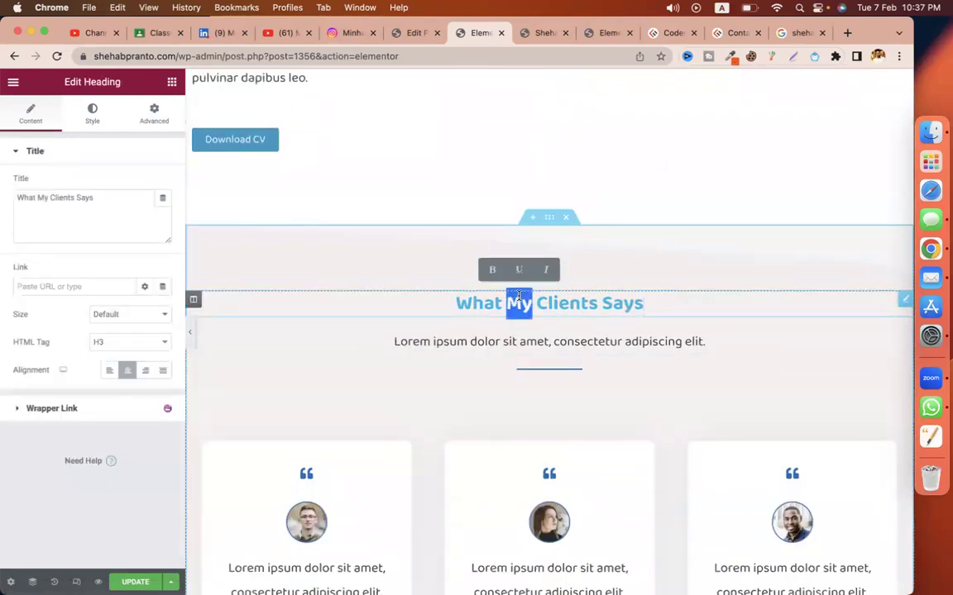
key(BackSpace)
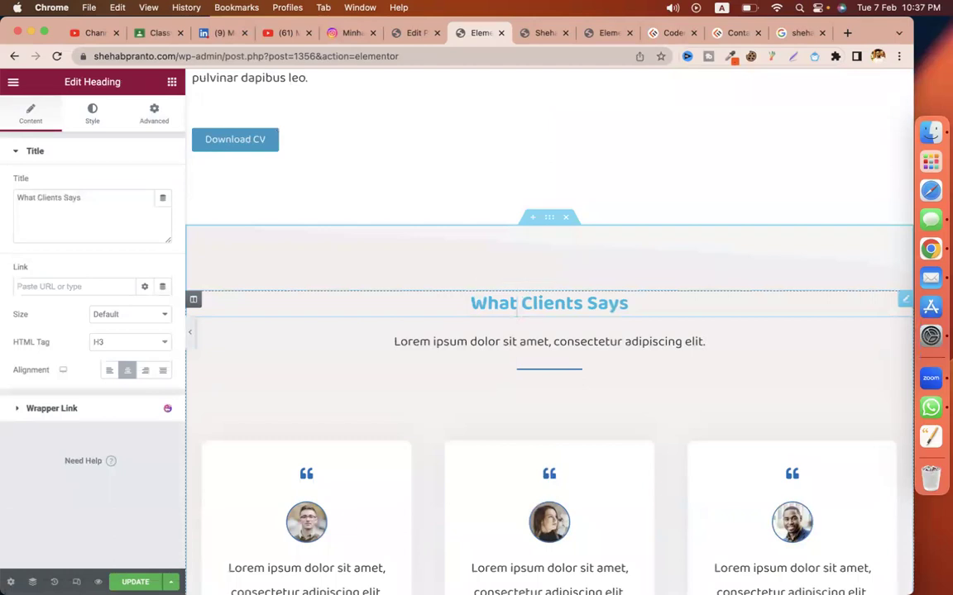
key(super+v)
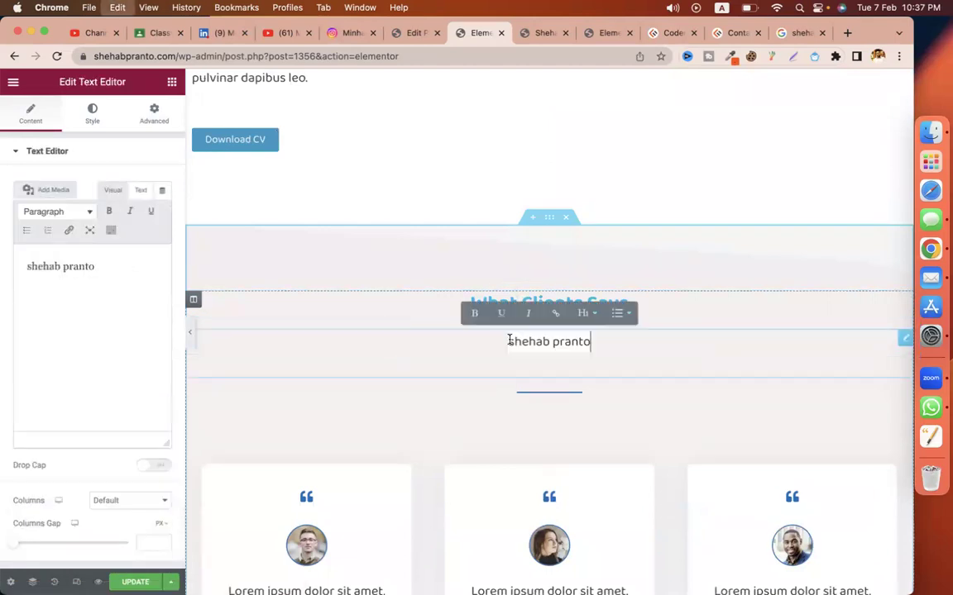
text('s clien)
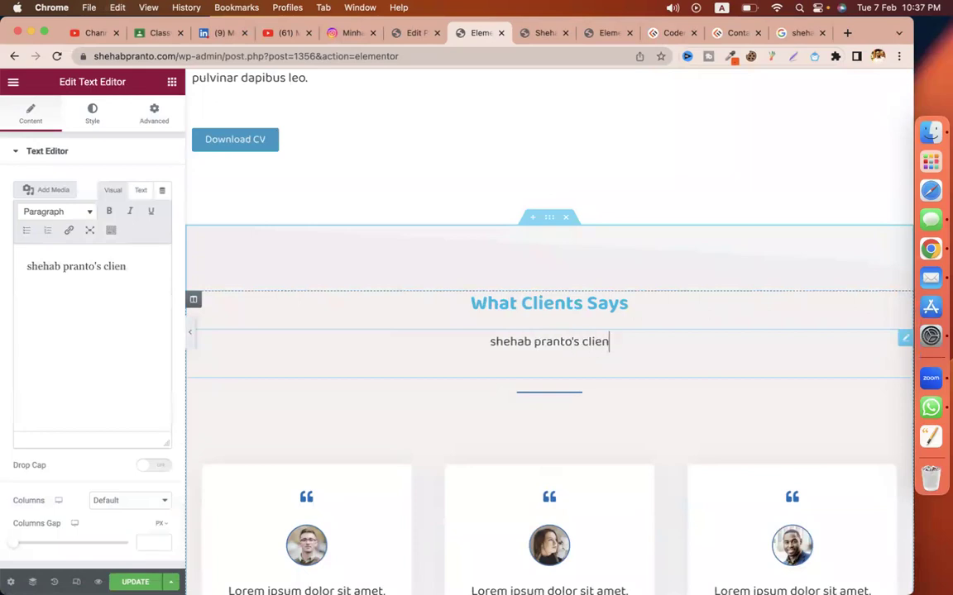
text(ts reviews.)
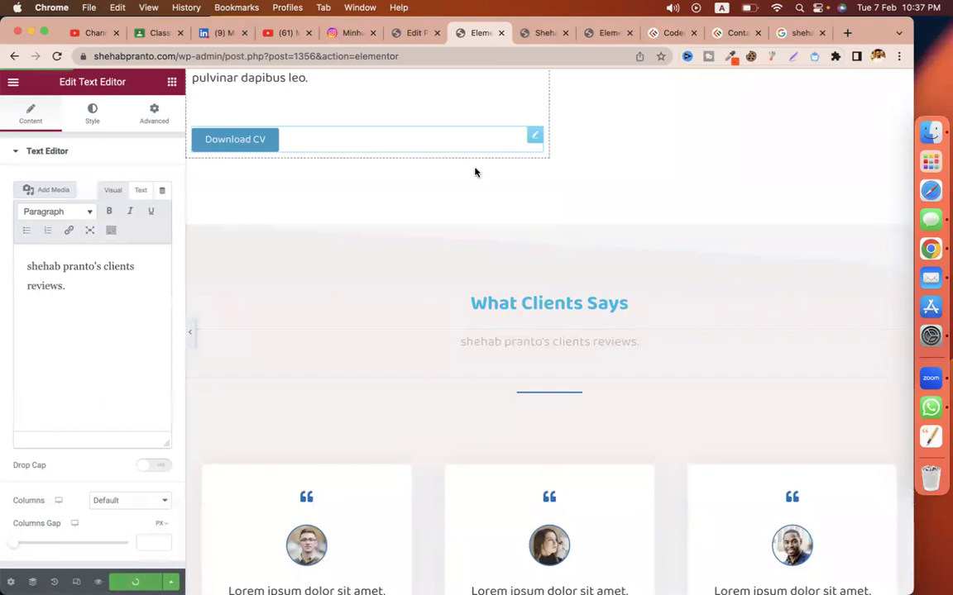
click(411, 33)
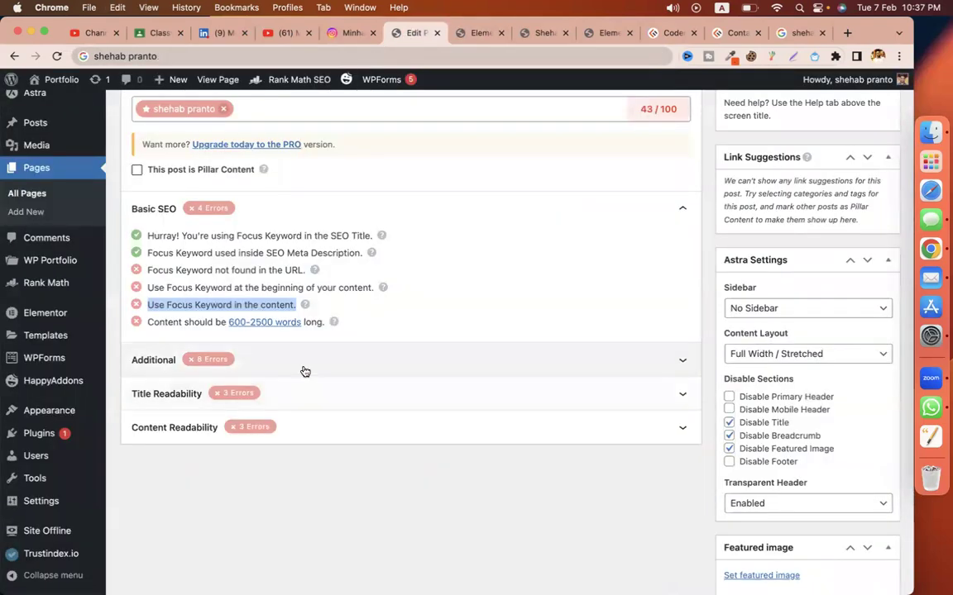
Step: Expand the Additional SEO checks and review the H2, H3, H4 subheading check
click(248, 361)
scroll(244, 296, down, 2)
drag(325, 309, 396, 309)
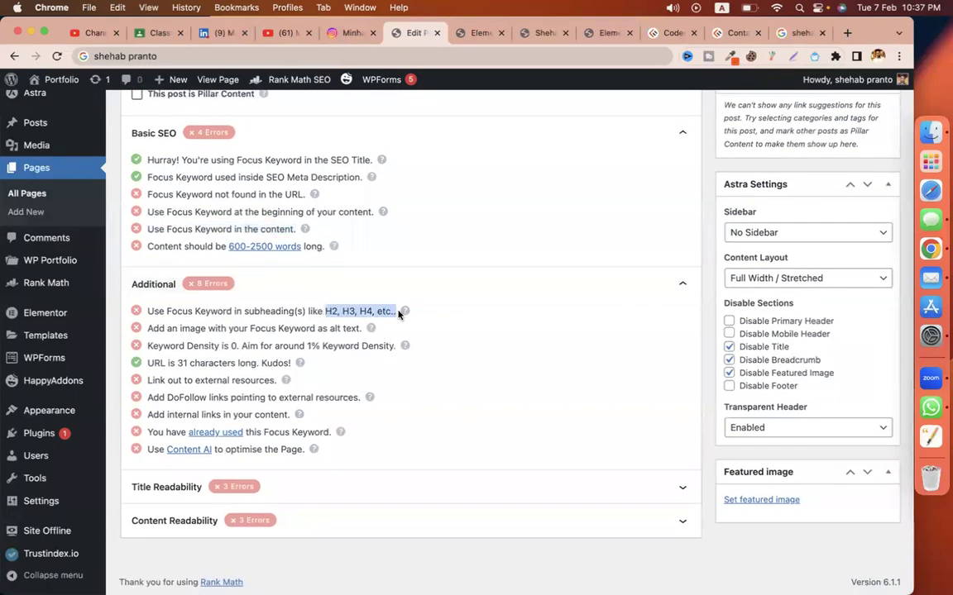
click(473, 33)
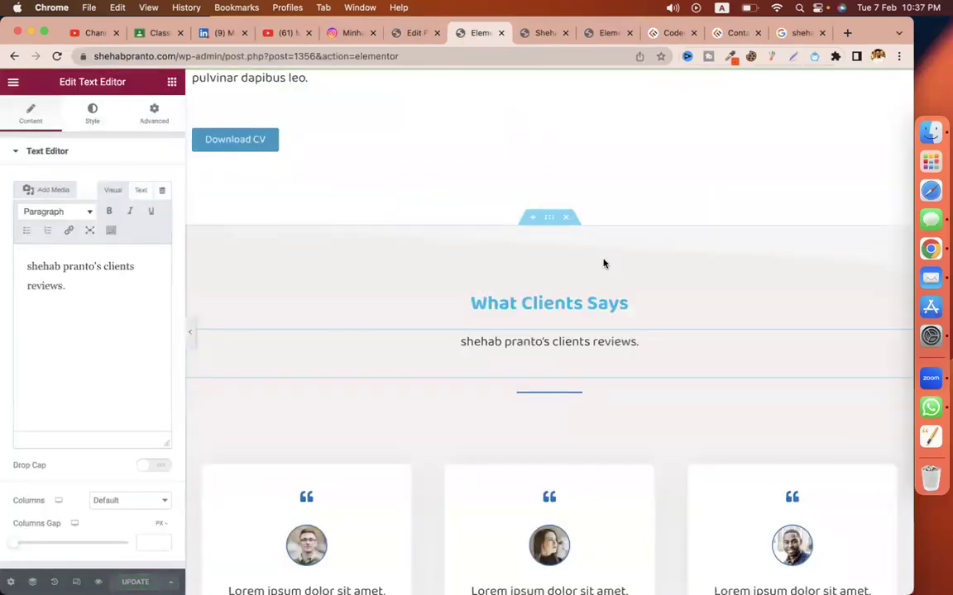
scroll(603, 263, up, 5)
click(411, 33)
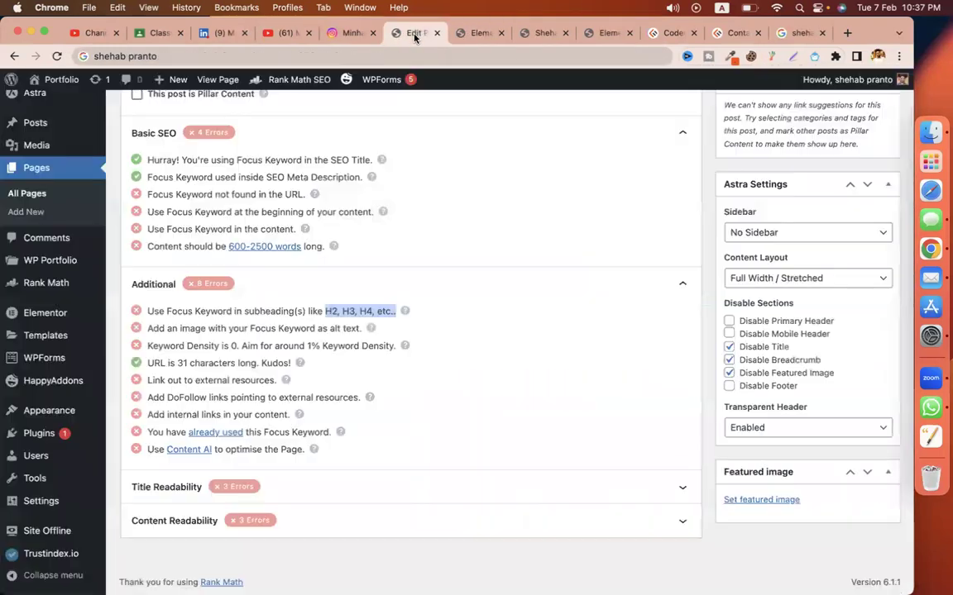
Step: Reload the edit page and set the owner's name as the Rank Math focus keyword
click(56, 56)
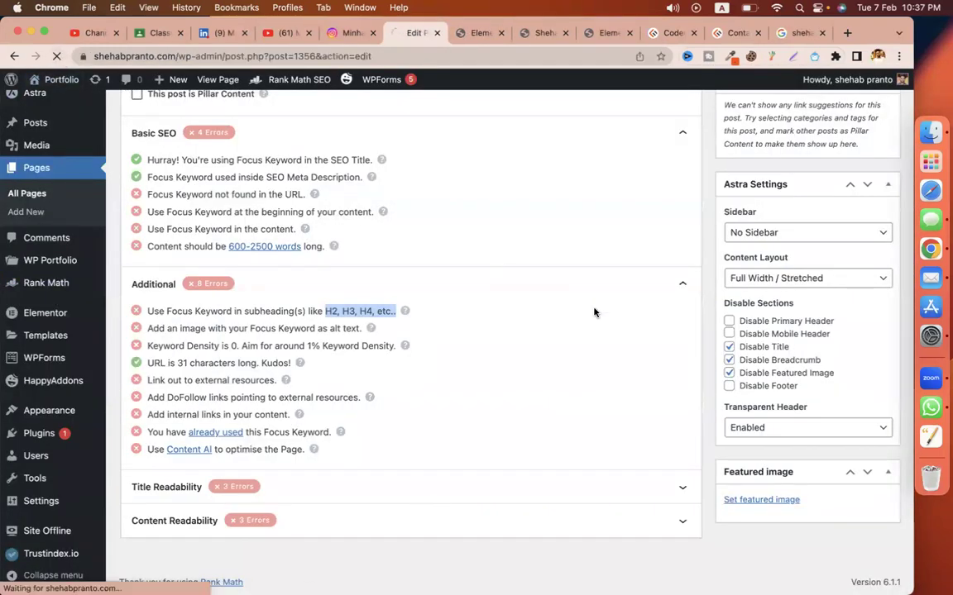
scroll(594, 313, up, 10)
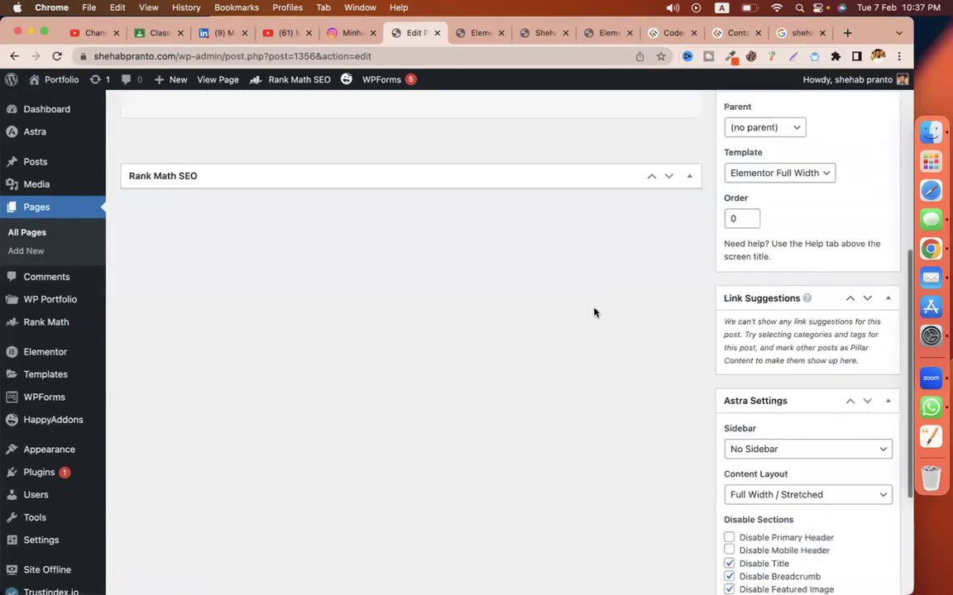
scroll(594, 313, down, 6)
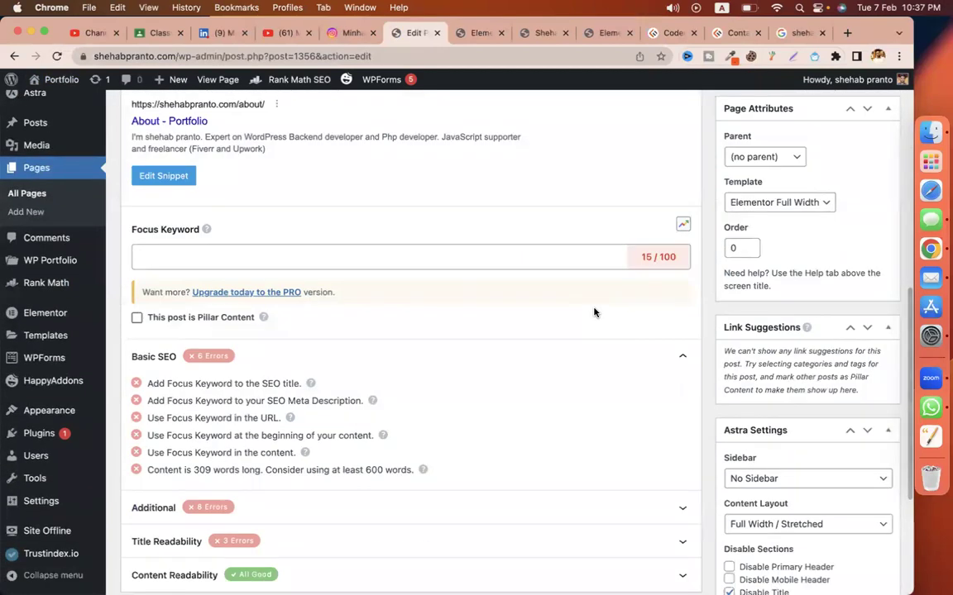
click(491, 257)
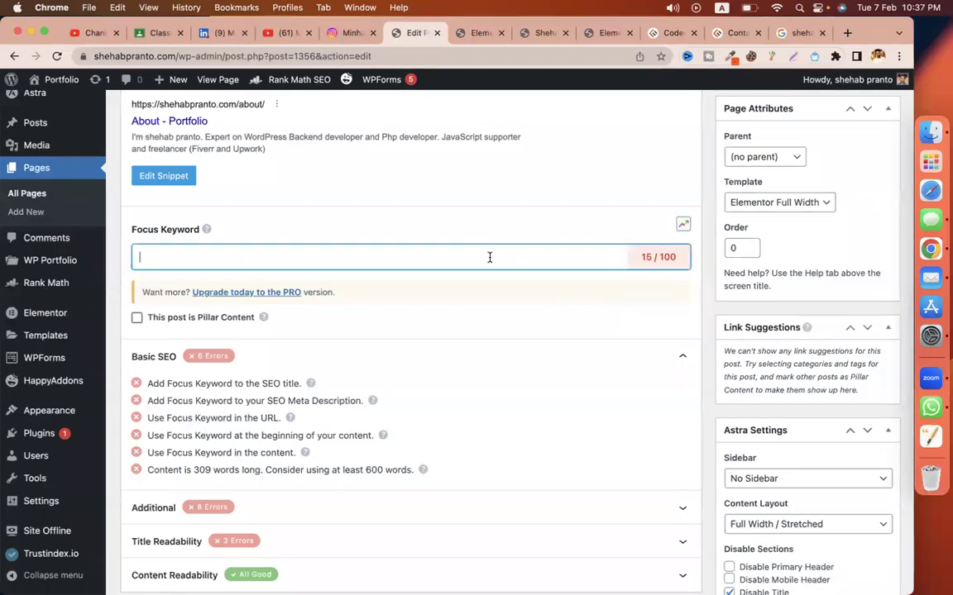
key(super+v)
key(Return)
Step: Update the About page to save the new focus keyword, then open the snippet editor
scroll(619, 318, down, 2)
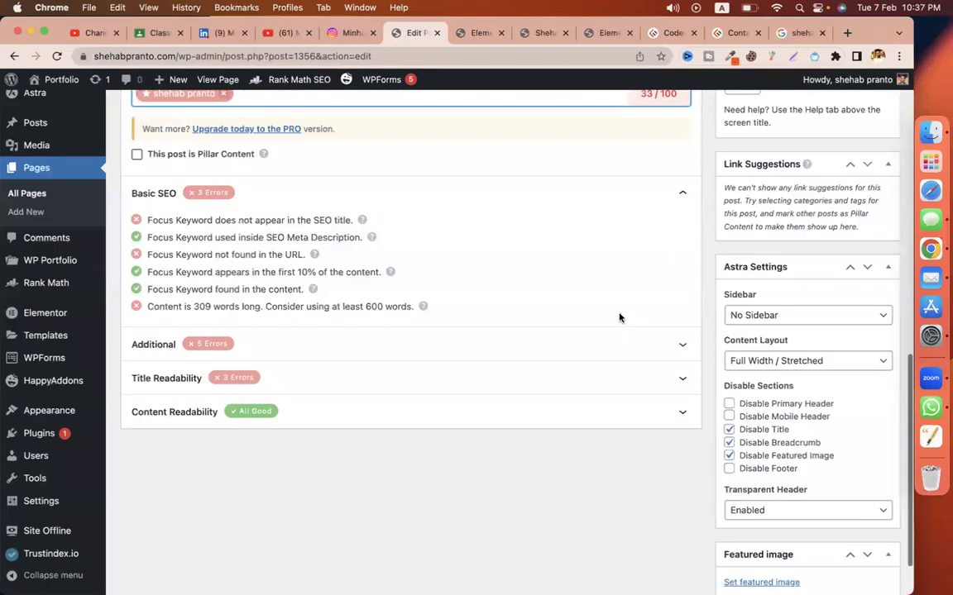
scroll(619, 317, up, 10)
click(868, 404)
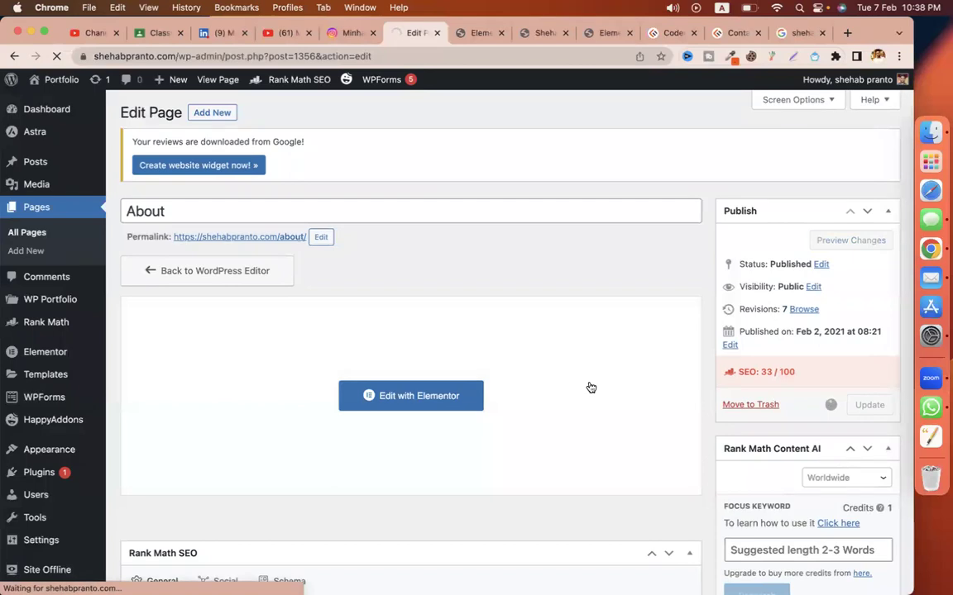
scroll(591, 388, down, 4)
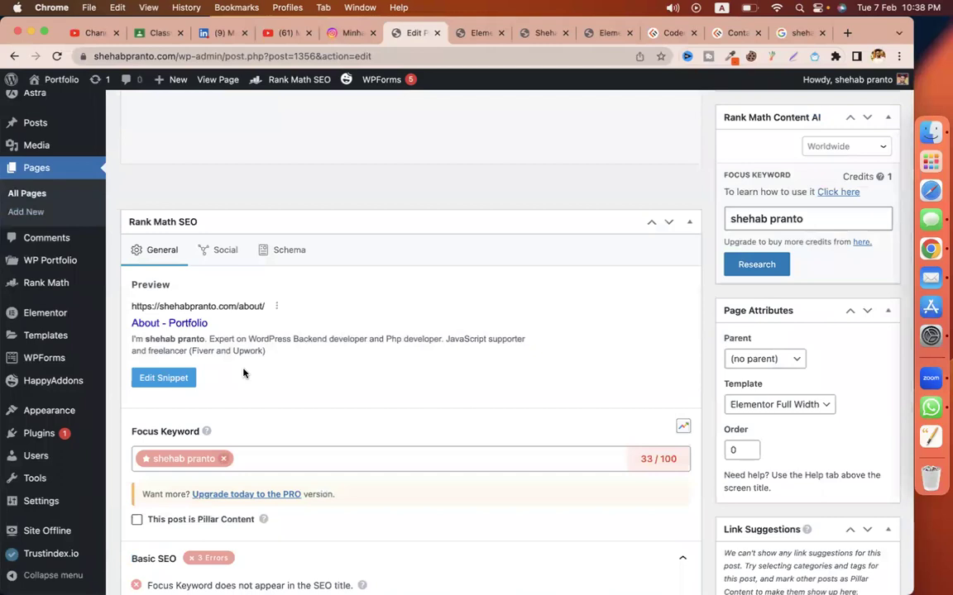
click(182, 378)
Step: Replace the SEO title with 'About - ' followed by the owner's name
click(400, 324)
key(super+a)
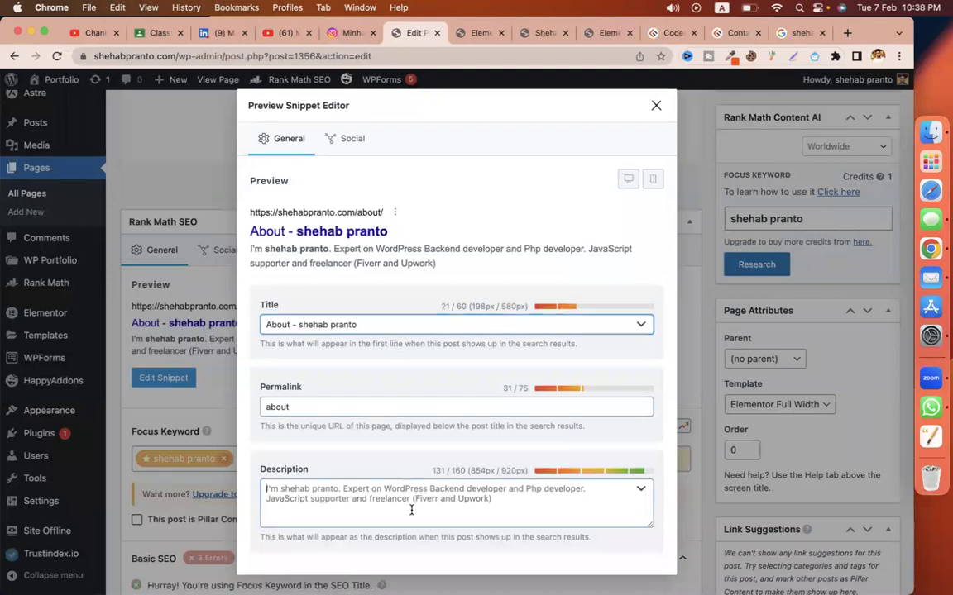
click(478, 33)
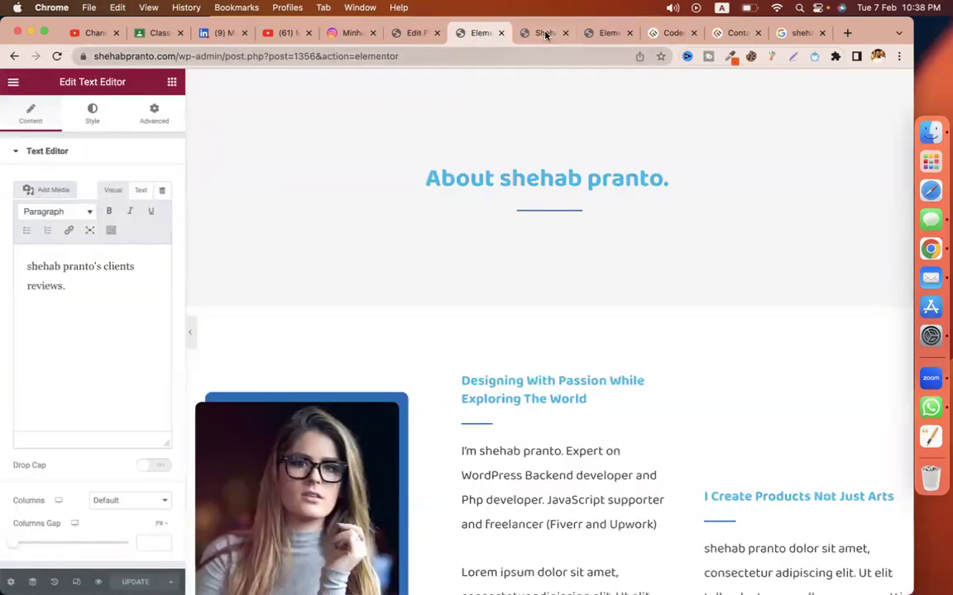
click(545, 33)
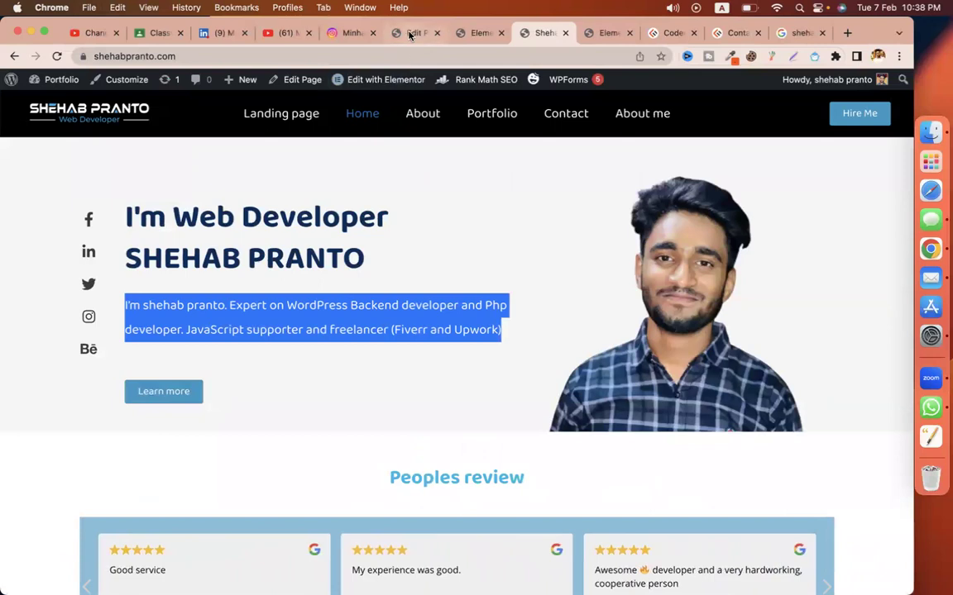
click(410, 33)
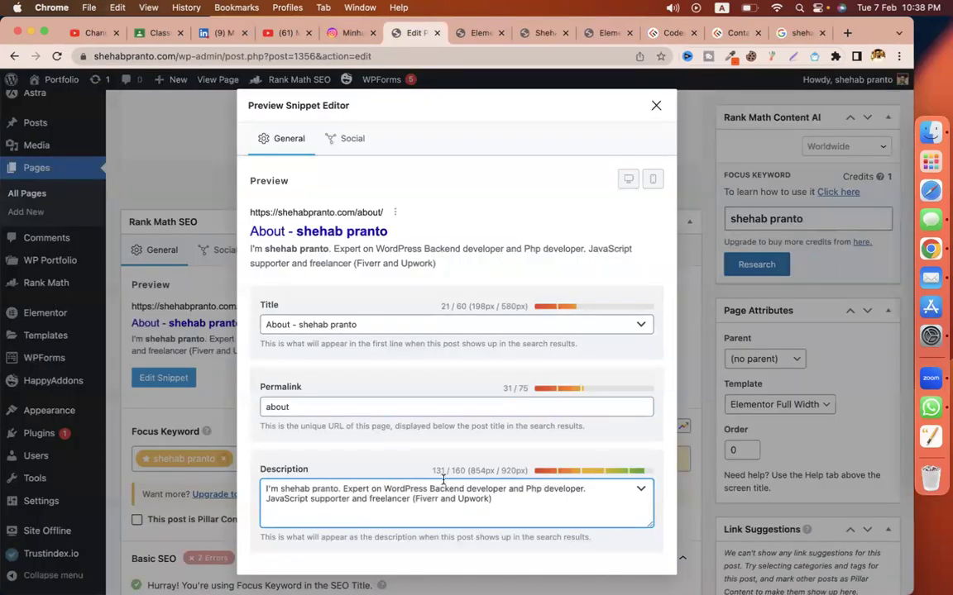
Step: Close the snippet editor and update the page, saving the new title and description for a 70/100 score
click(654, 107)
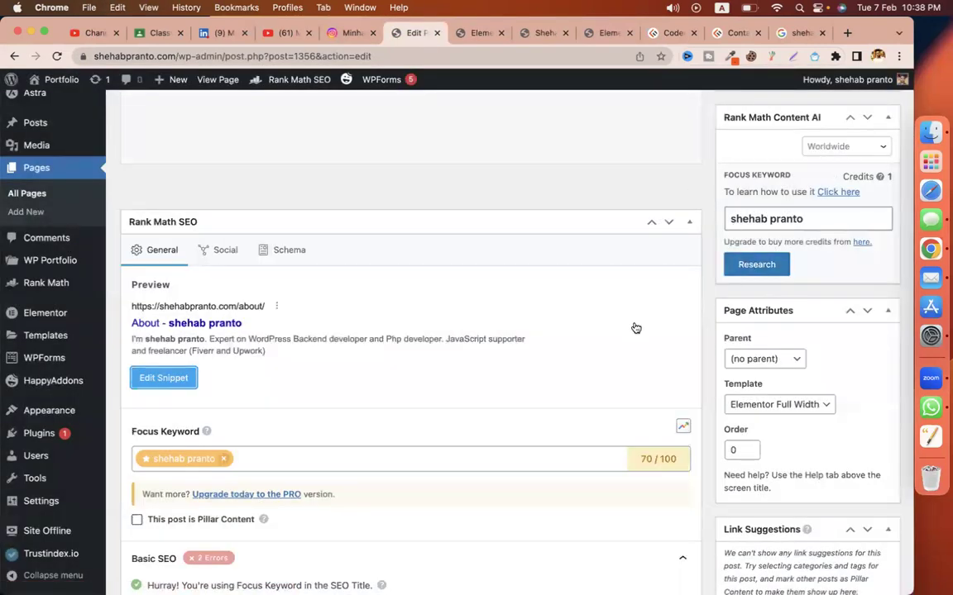
scroll(703, 348, up, 5)
click(869, 412)
scroll(665, 408, down, 5)
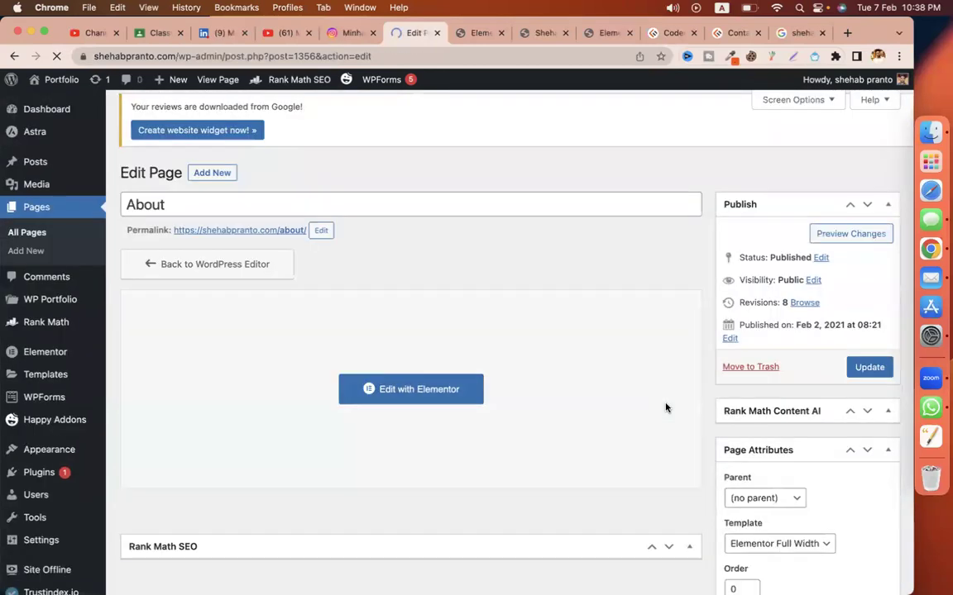
Step: Scroll through Basic SEO and review the keyword-not-in-URL check
scroll(666, 408, down, 8)
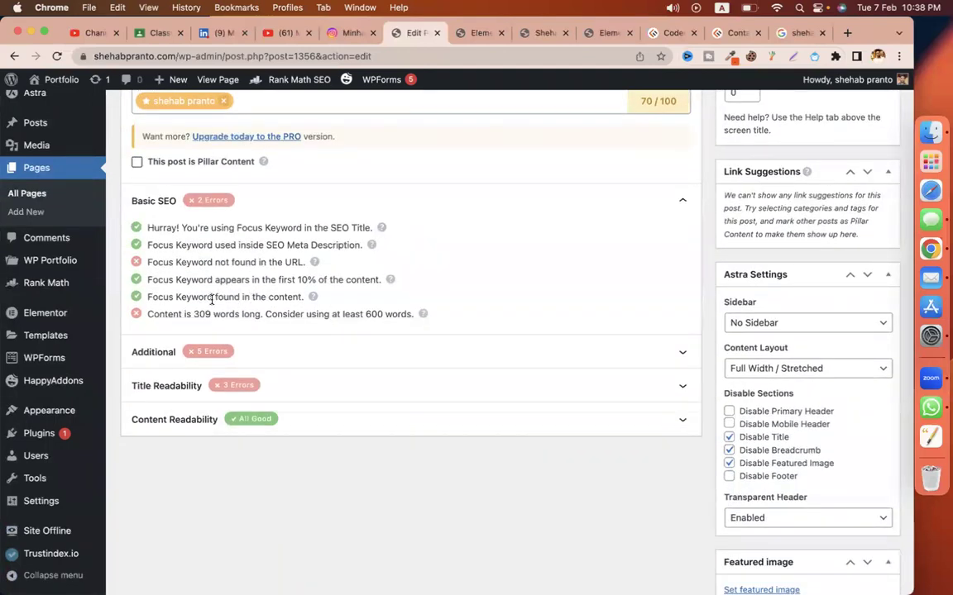
drag(187, 262, 256, 262)
scroll(362, 308, up, 2)
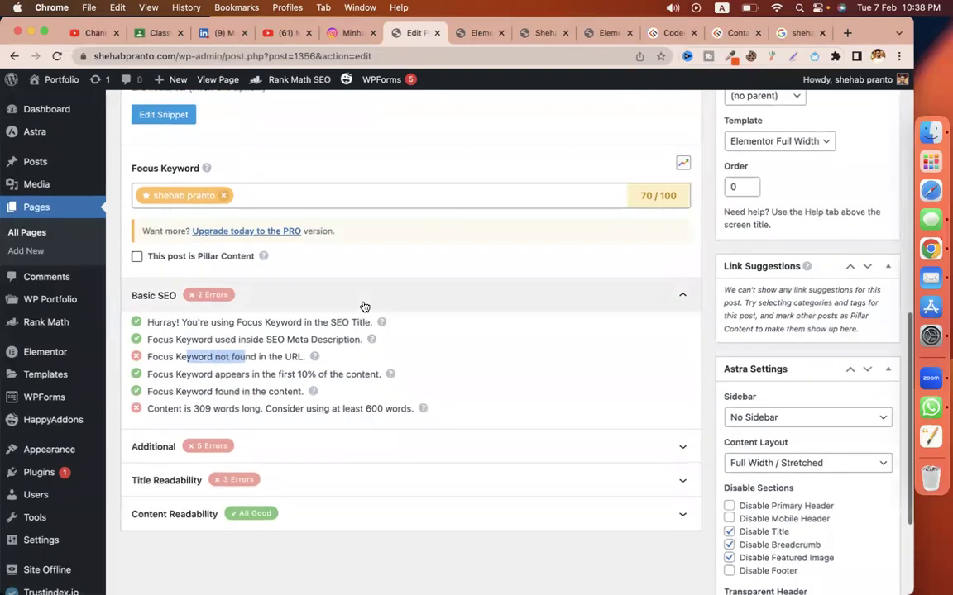
scroll(402, 332, up, 10)
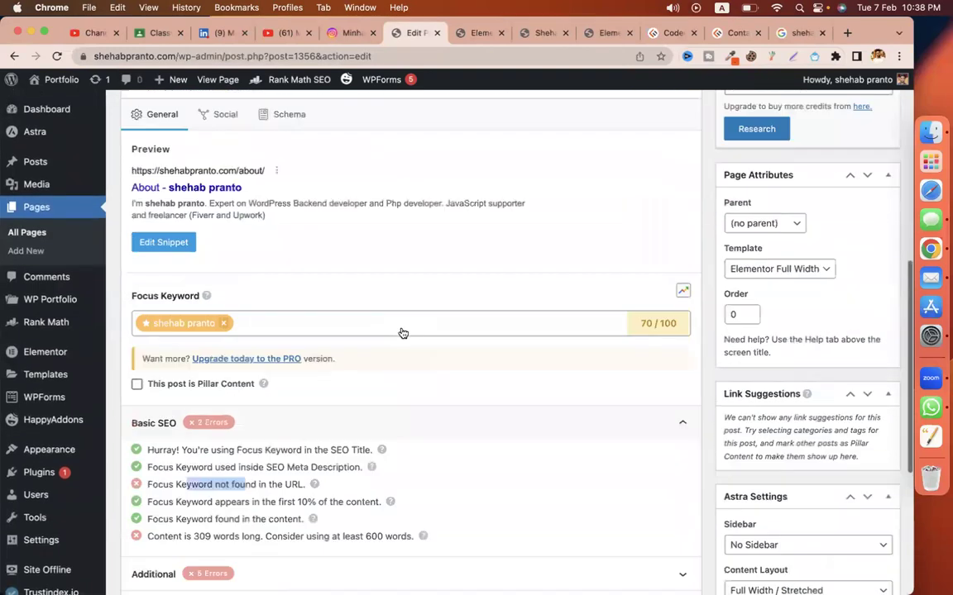
scroll(475, 280, down, 12)
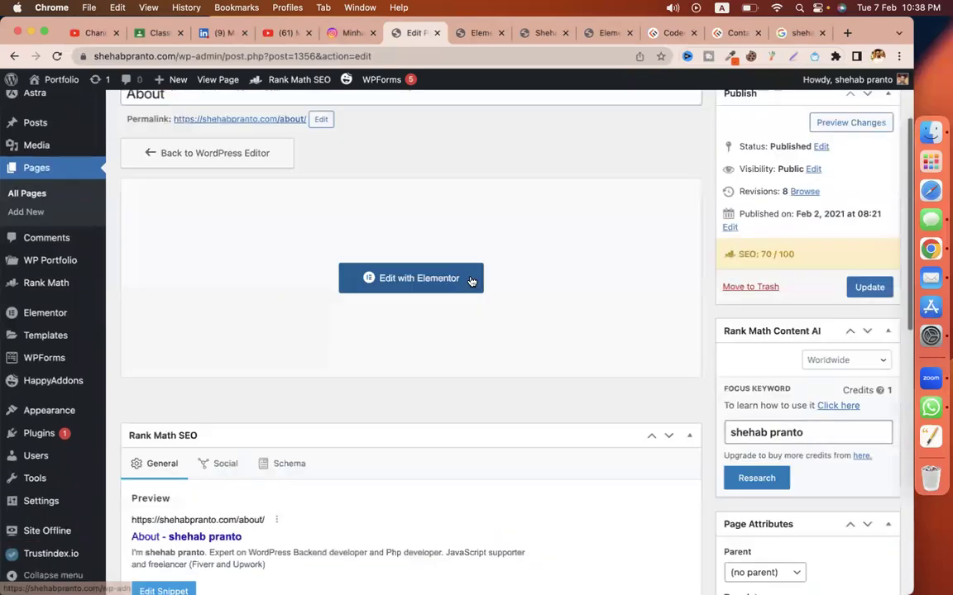
Step: Expand the Additional checks, note the external links failure, and return to Elementor's page footer
click(387, 347)
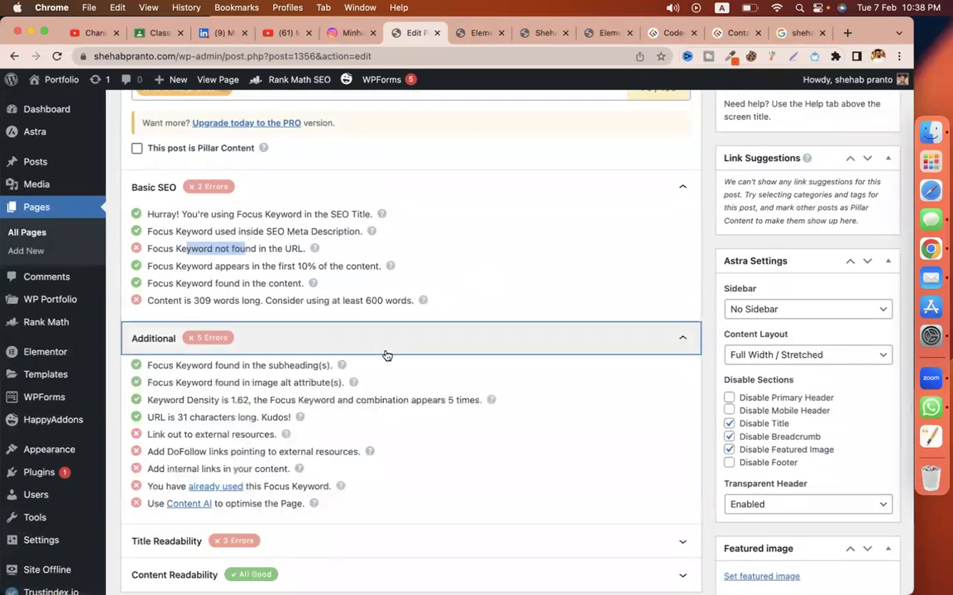
scroll(472, 384, down, 2)
drag(149, 377, 256, 378)
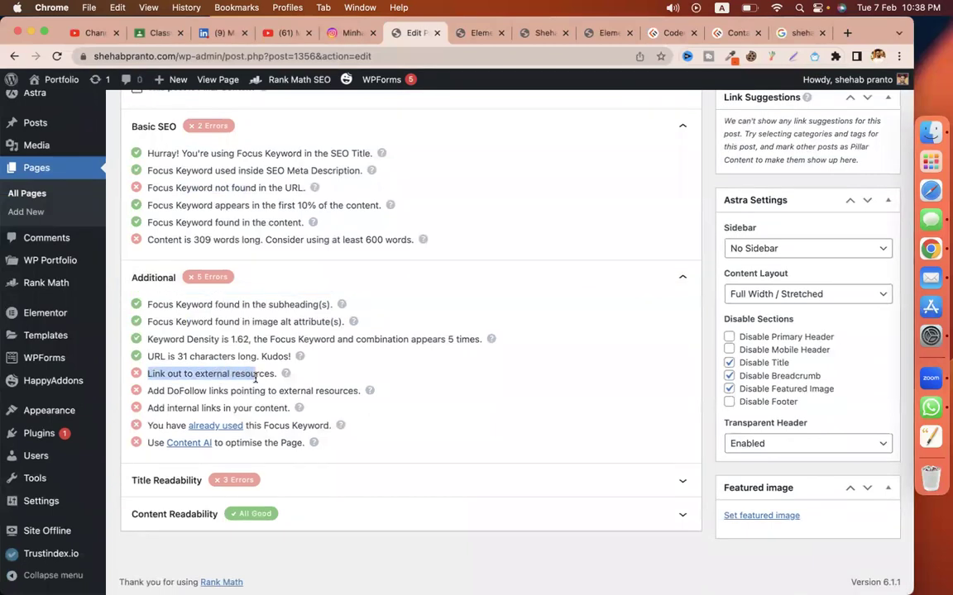
click(479, 33)
scroll(551, 283, down, 15)
scroll(550, 284, down, 3)
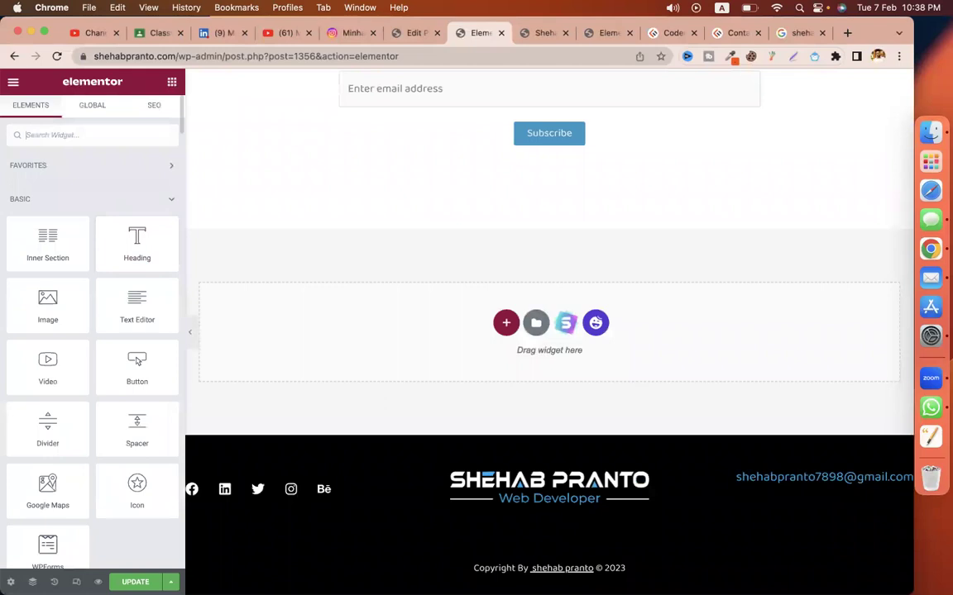
Step: Add a Social Icons widget to the About page and return to its Elementor editor
text(soci)
drag(58, 177, 610, 152)
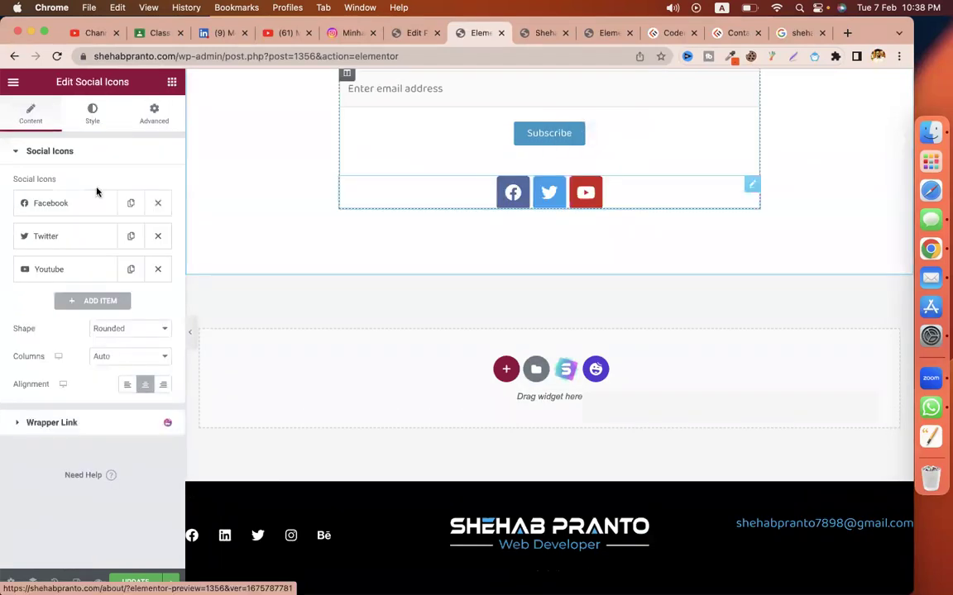
click(222, 33)
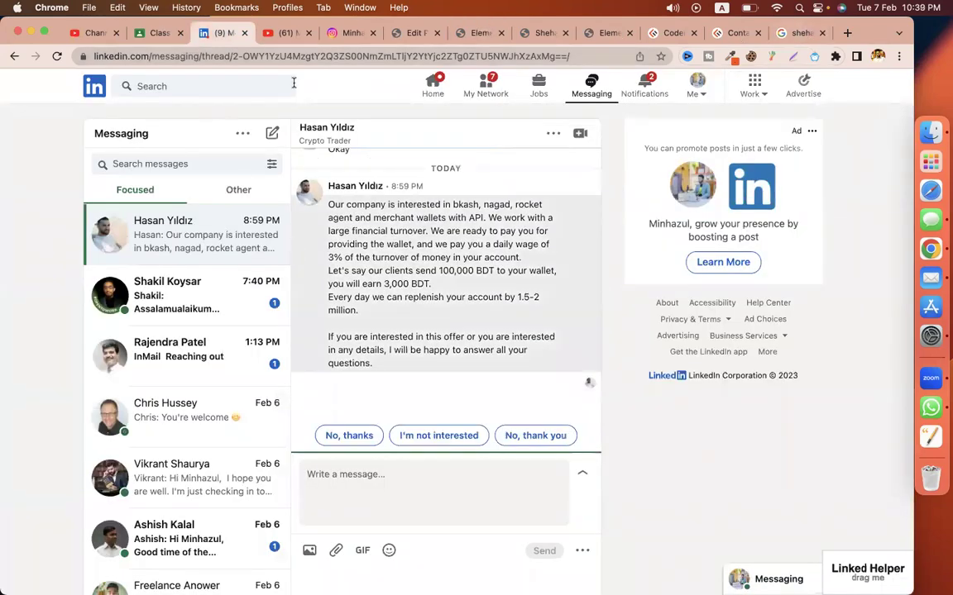
click(616, 36)
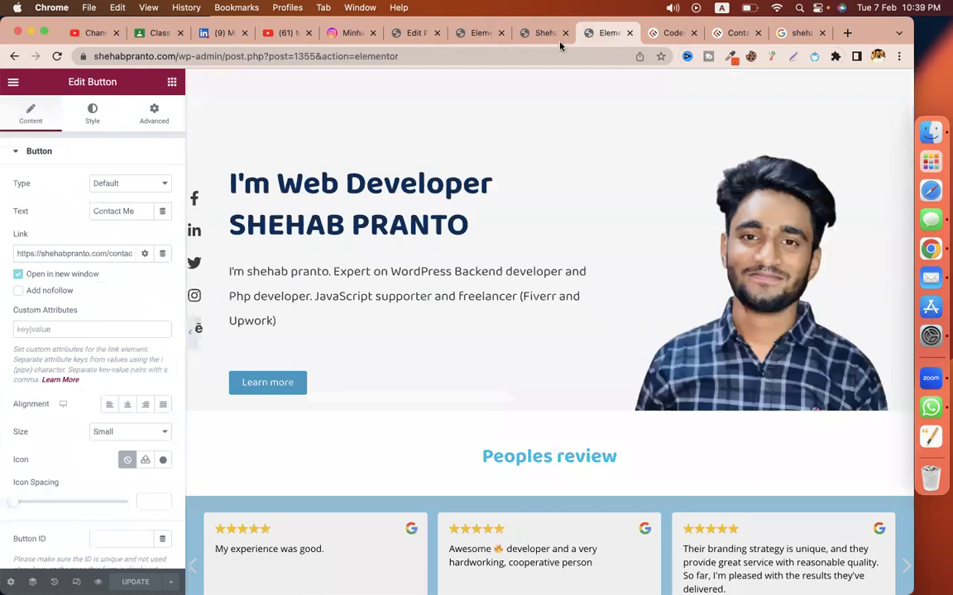
click(544, 33)
click(475, 33)
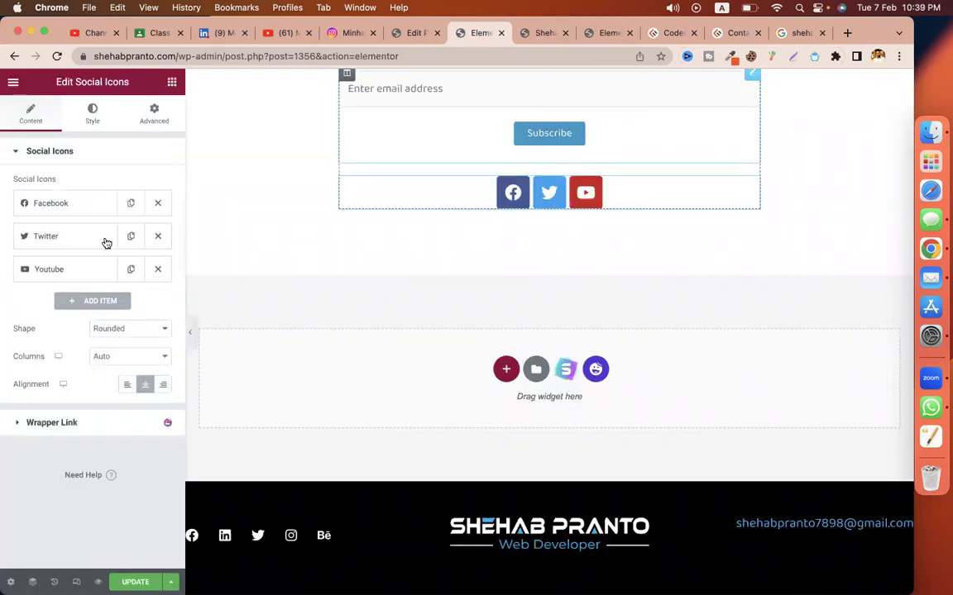
Step: Set the Facebook and Youtube icon links to '#' and update the page
click(74, 217)
click(76, 332)
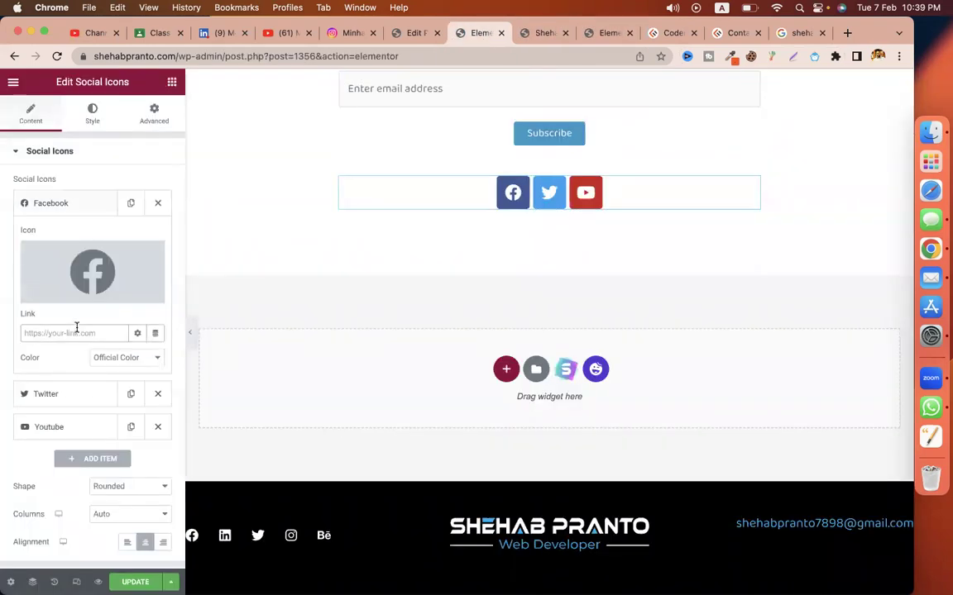
text(#)
click(50, 394)
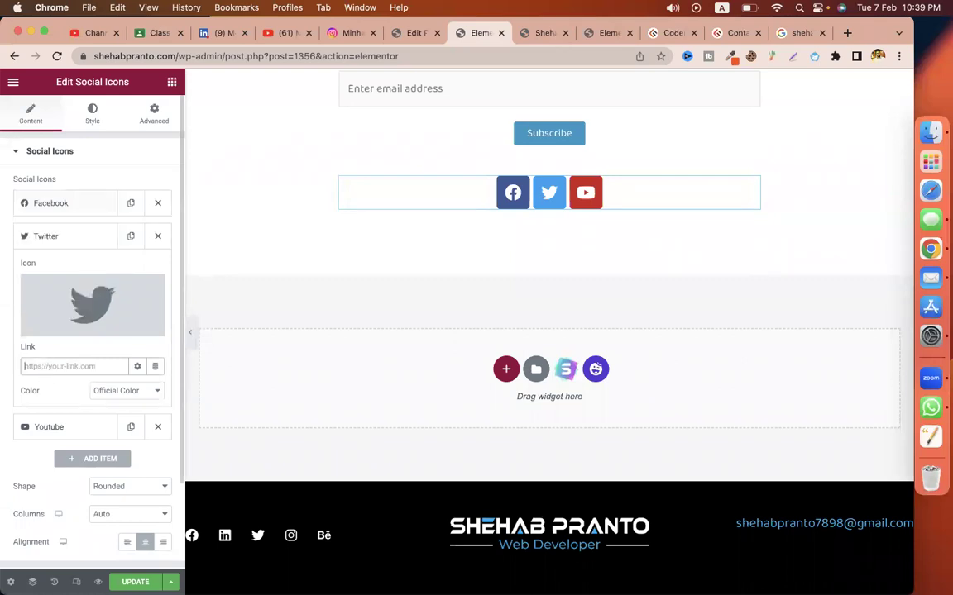
click(33, 429)
click(38, 400)
text(#)
click(135, 582)
Step: Review Rank Math's DoFollow external links and internal links suggestions, then return to Elementor
click(404, 34)
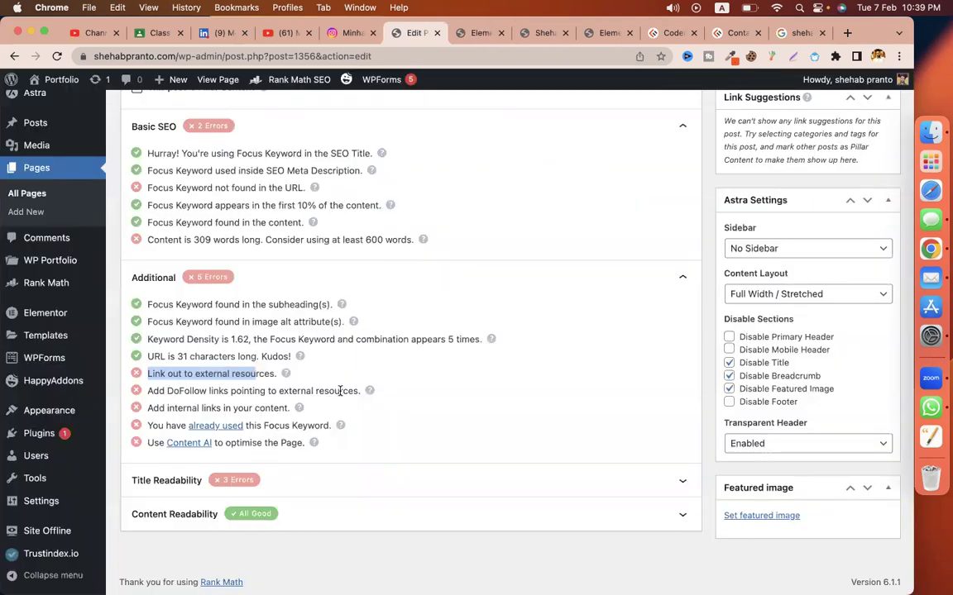
drag(339, 391, 223, 391)
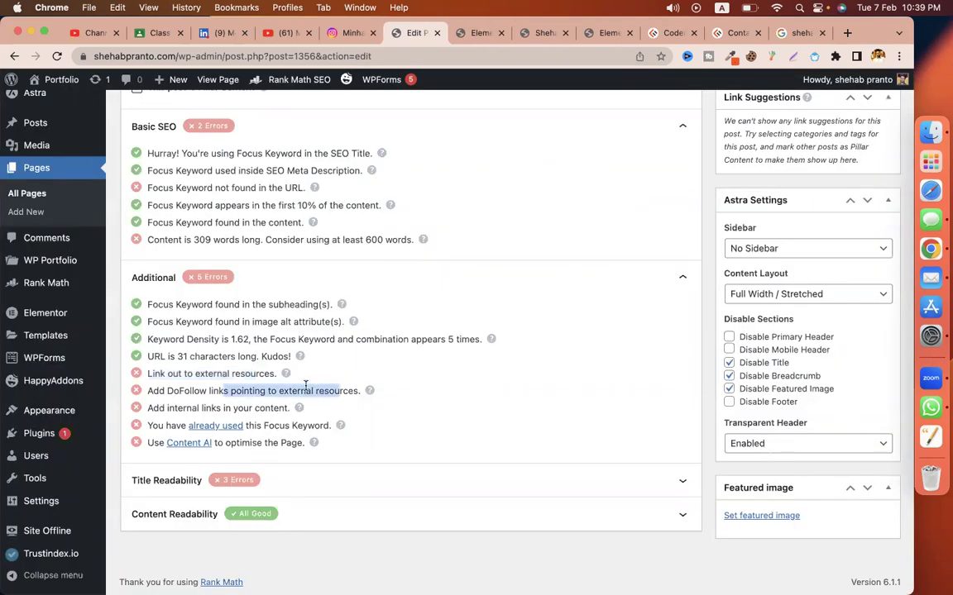
double_click(209, 408)
key(ctrl+Tab)
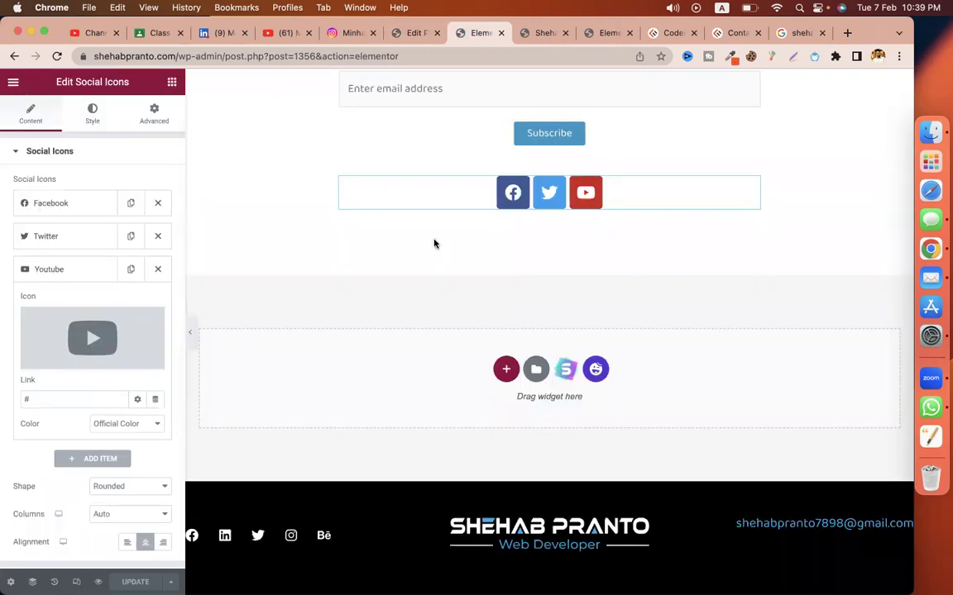
scroll(434, 243, up, 10)
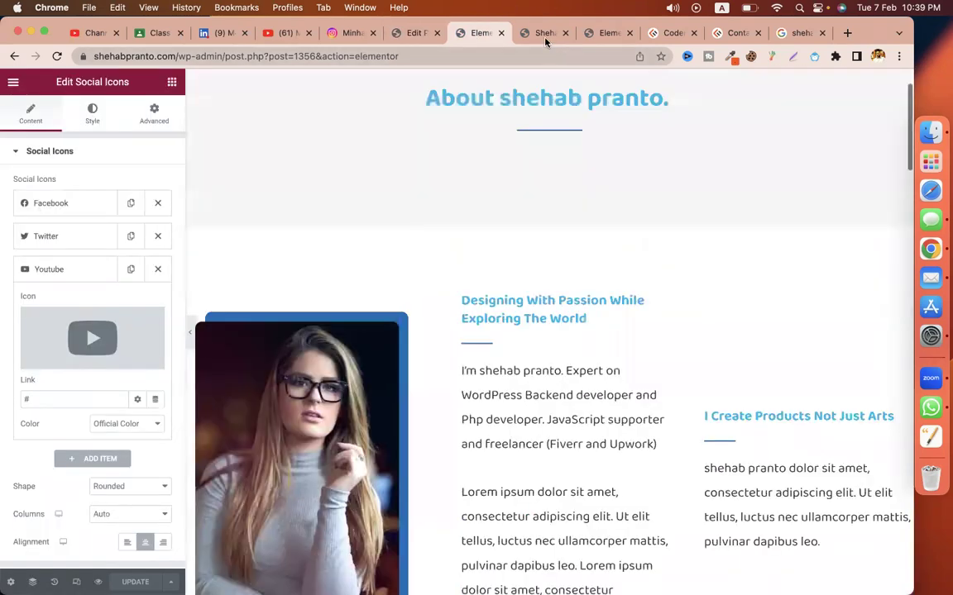
Step: Copy the Contact page's link address from the live site's menu
key(ctrl+Tab)
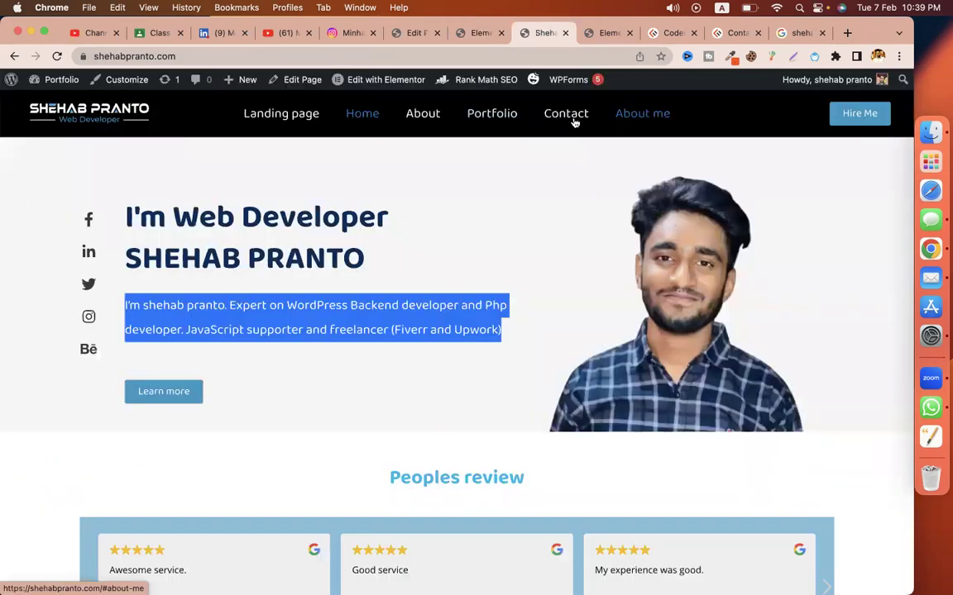
right_click(577, 127)
click(621, 205)
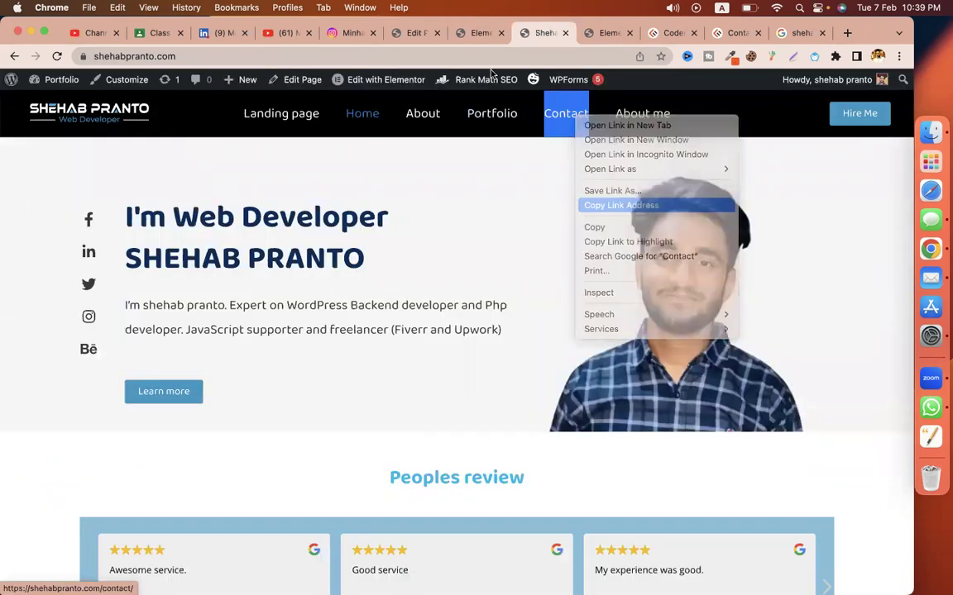
click(477, 33)
Step: Link the 'Let's talk with me.' heading to the Contact page, opening in a new window, and save
scroll(463, 397, down, 10)
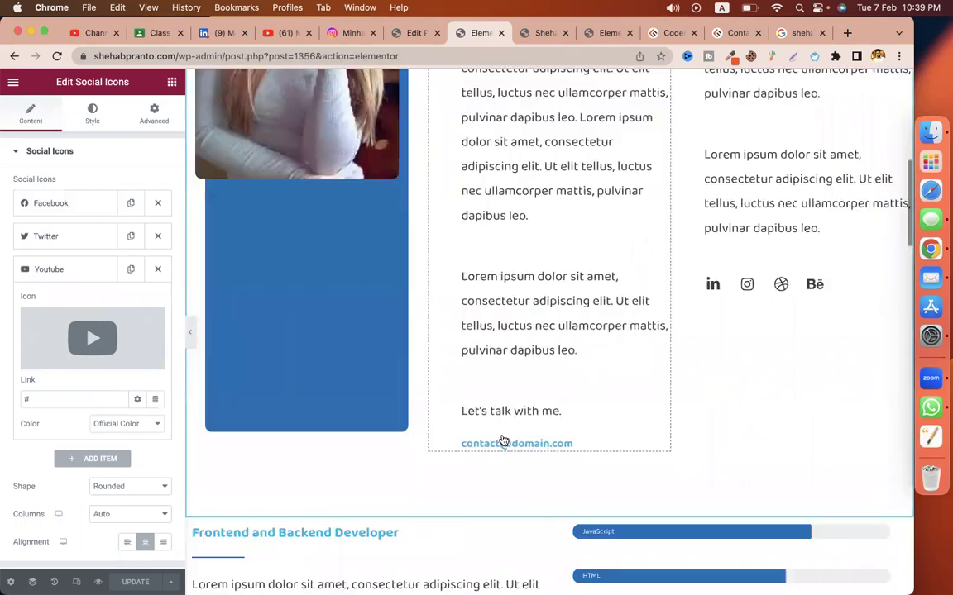
click(576, 415)
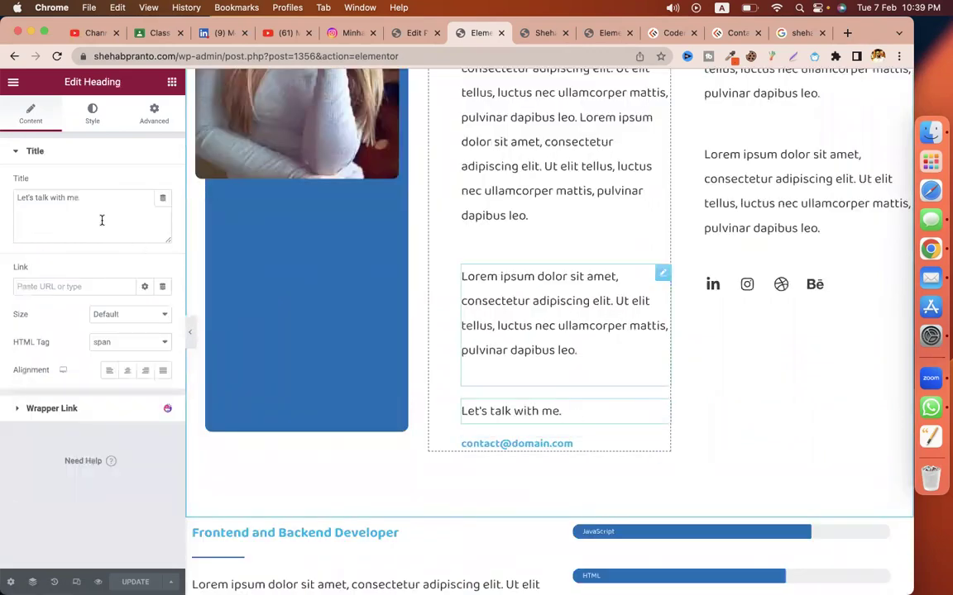
click(80, 284)
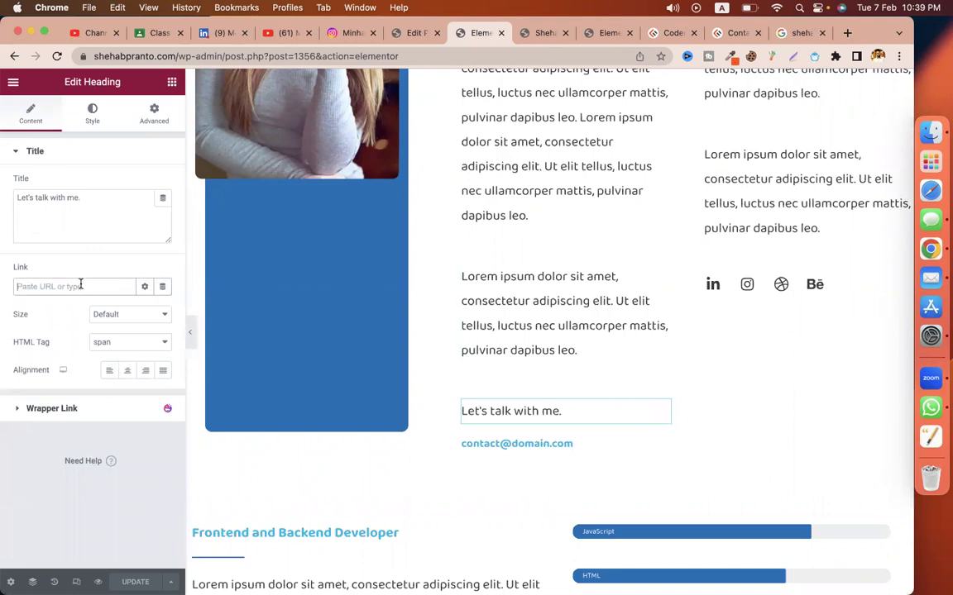
key(ctrl+v)
click(145, 286)
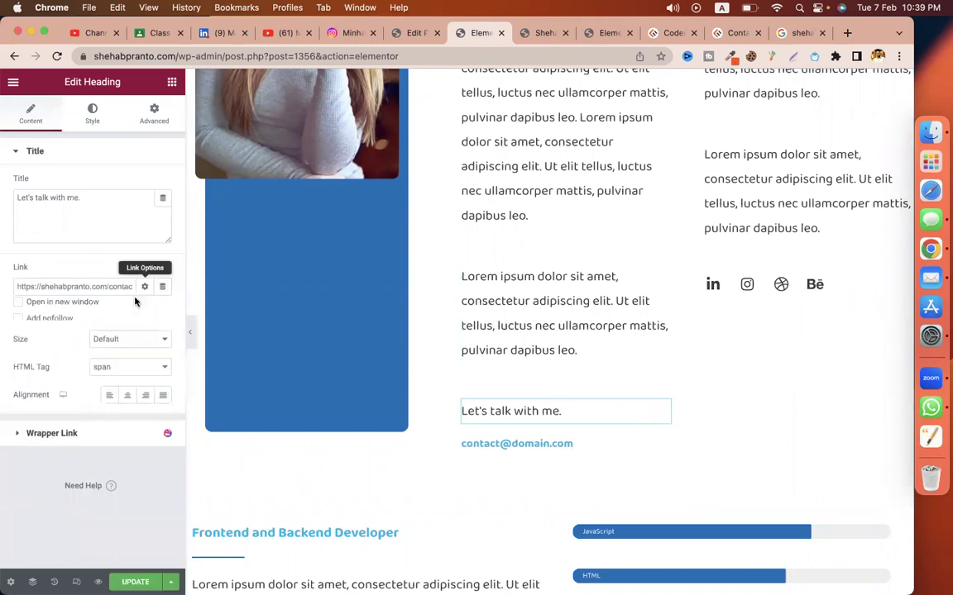
click(73, 312)
click(137, 582)
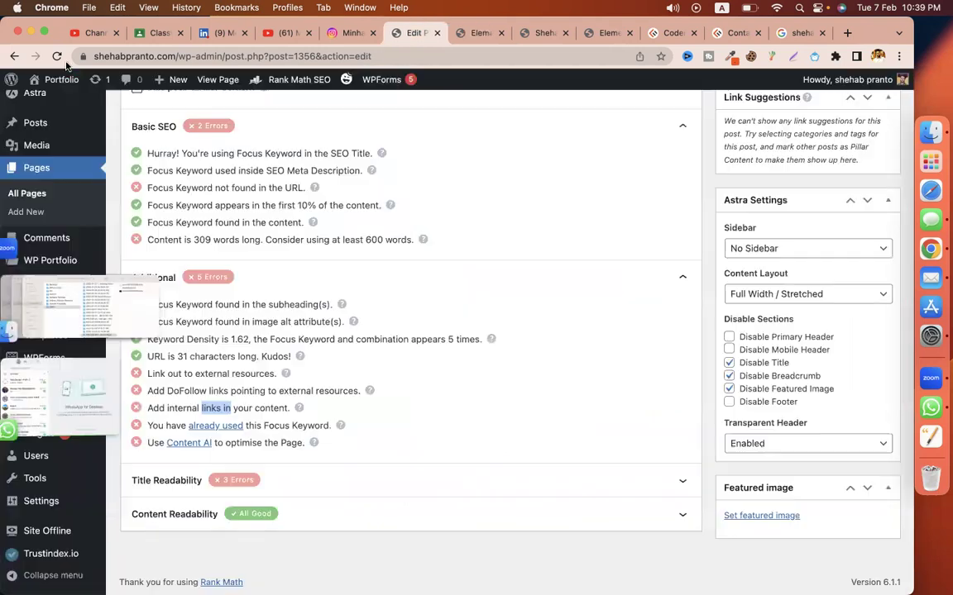
click(411, 33)
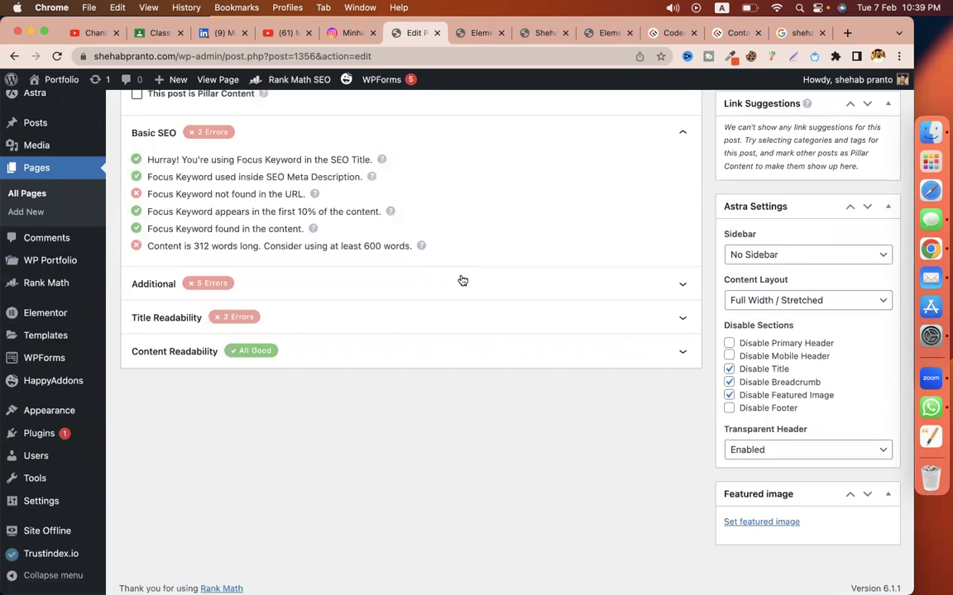
Step: Check the refreshed Additional SEO checks, still flagging missing internal links, then return to Elementor
scroll(463, 280, up, 1)
scroll(462, 280, down, 1)
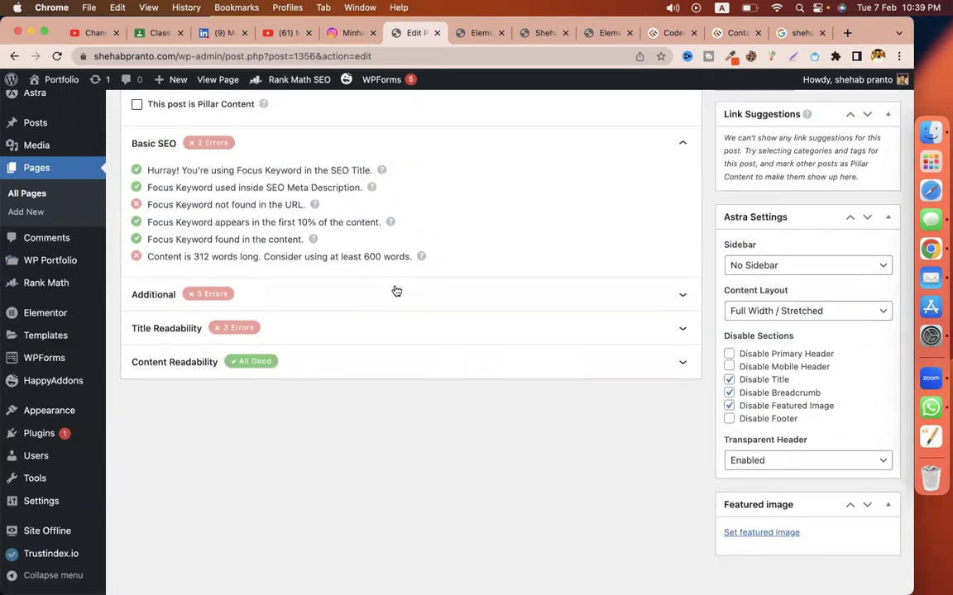
click(273, 285)
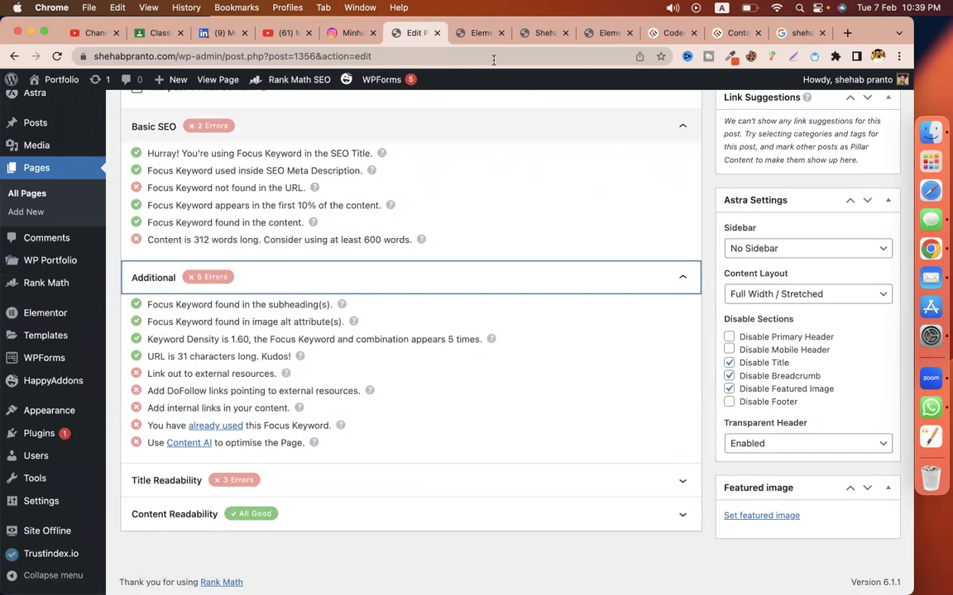
click(469, 35)
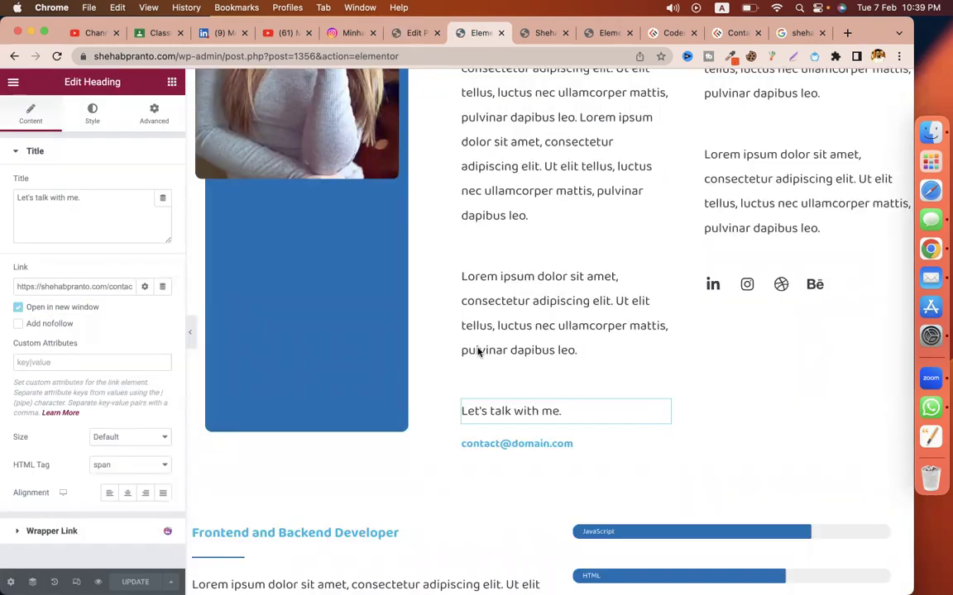
scroll(477, 351, down, 5)
scroll(532, 321, down, 5)
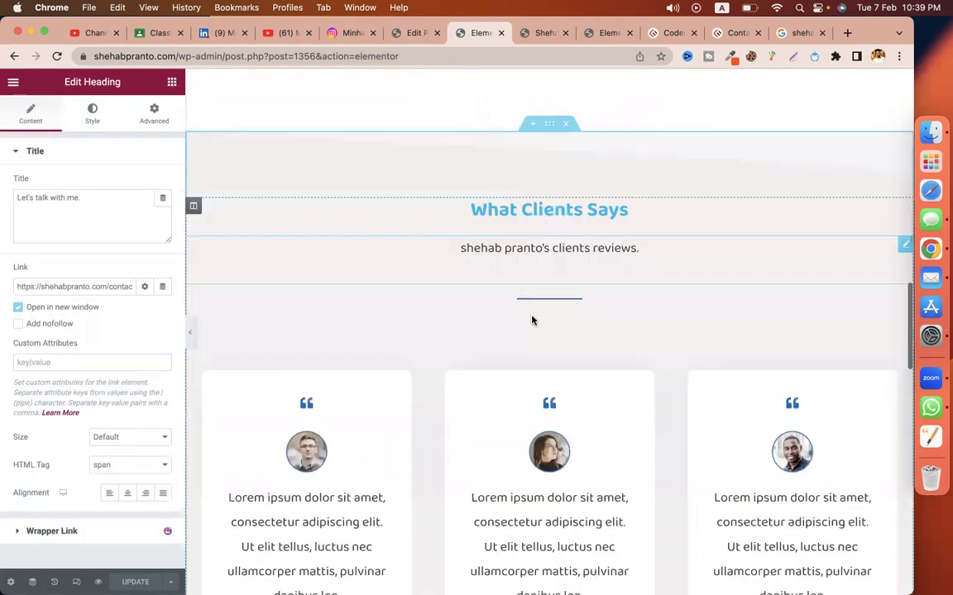
scroll(532, 321, down, 5)
scroll(546, 355, down, 1)
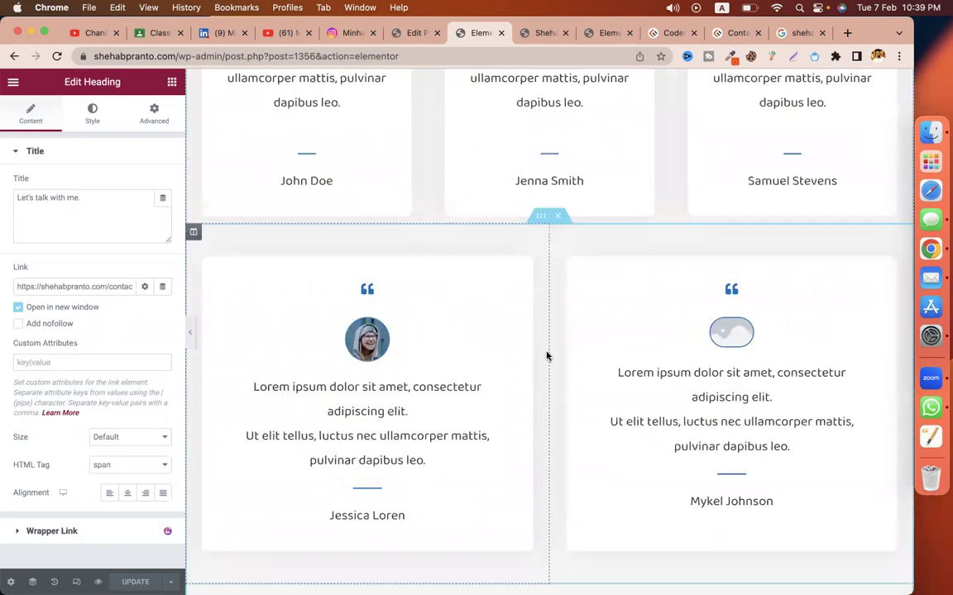
scroll(546, 356, down, 5)
scroll(549, 351, down, 2)
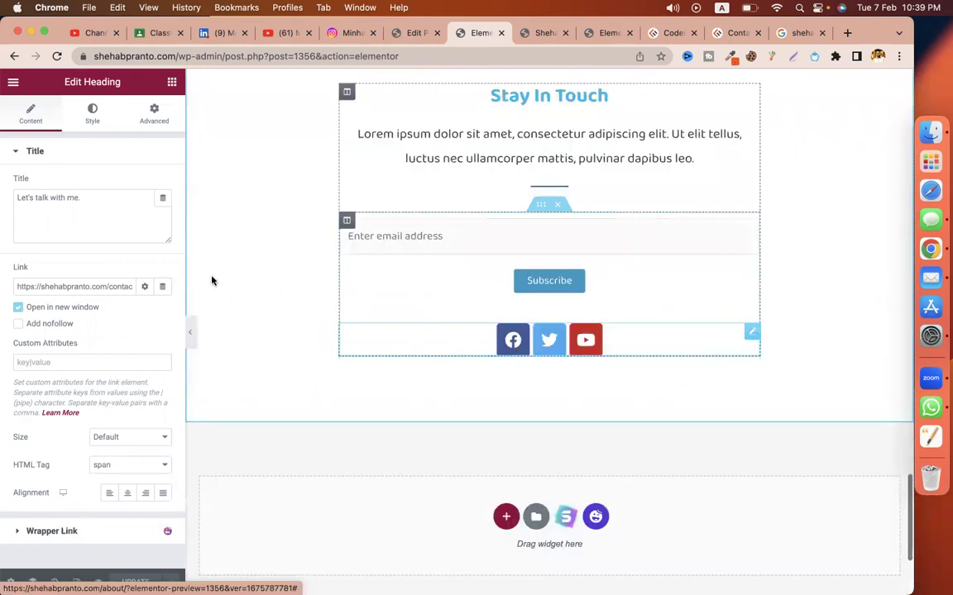
click(51, 203)
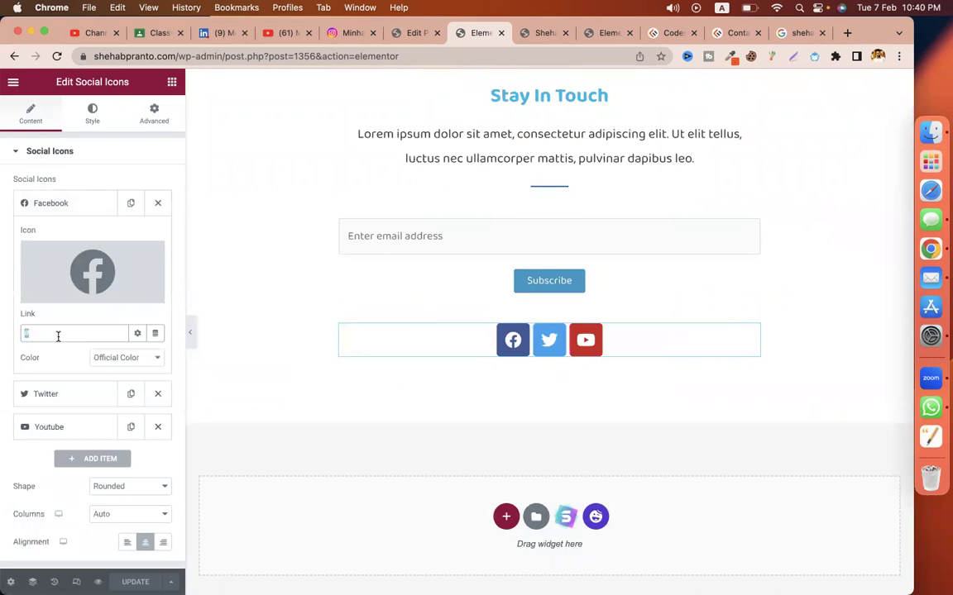
text(www.fa)
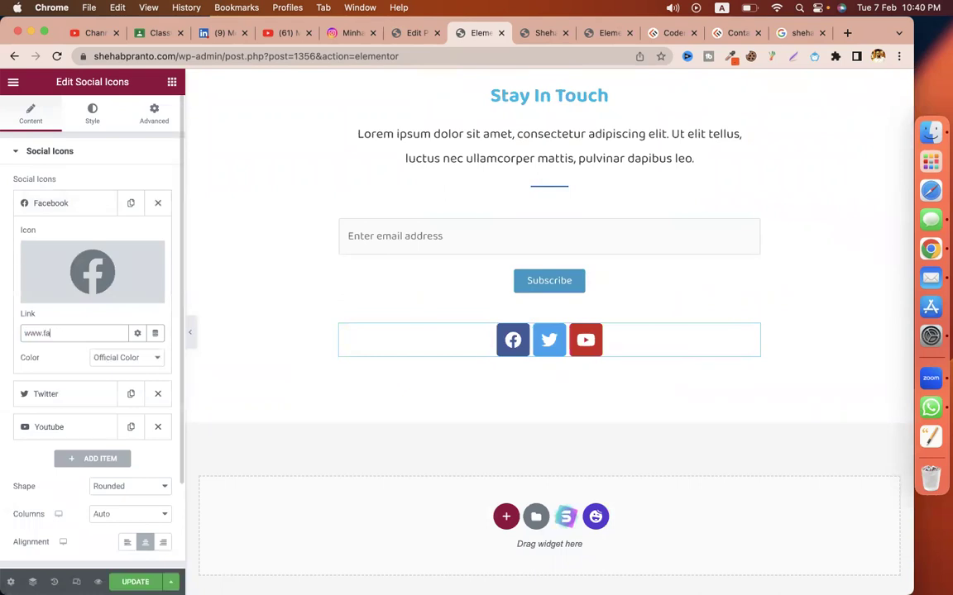
text(cebook.com/skdjfhs)
Step: Link the Twitter icon to a Twitter profile URL and save the page
click(41, 396)
click(75, 366)
text(www.twitter.c)
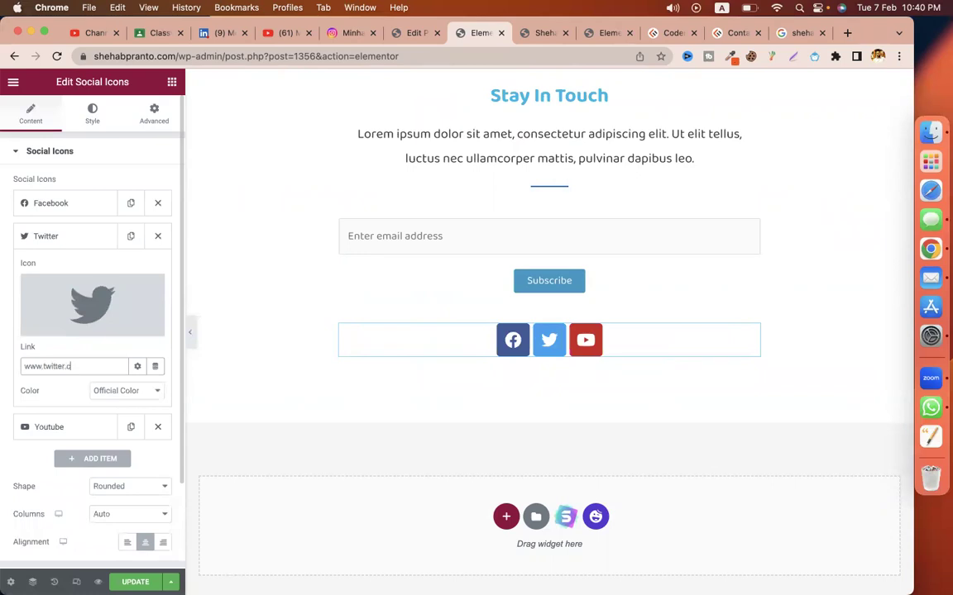
text(om/shehab)
click(83, 429)
key(super+s)
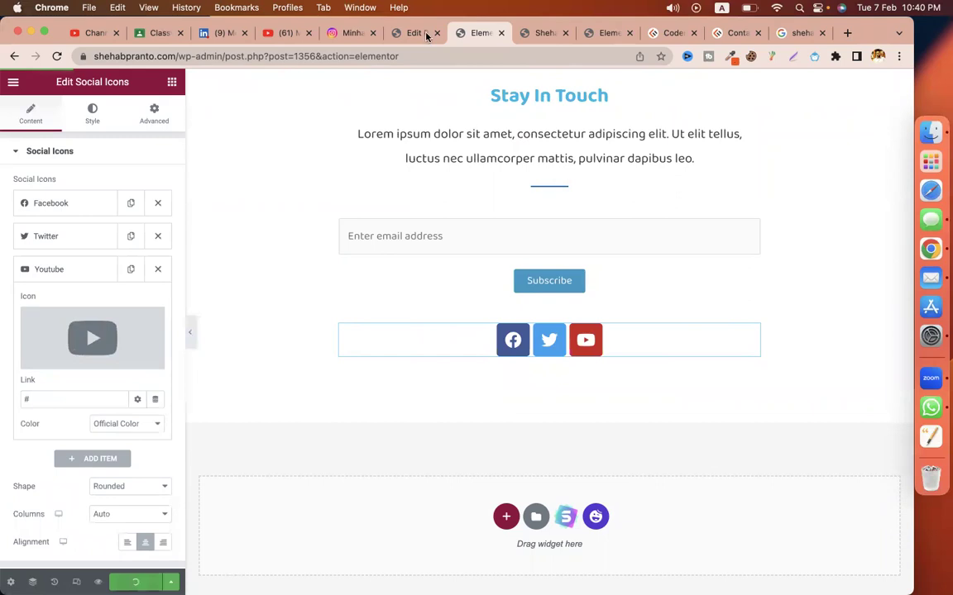
click(427, 35)
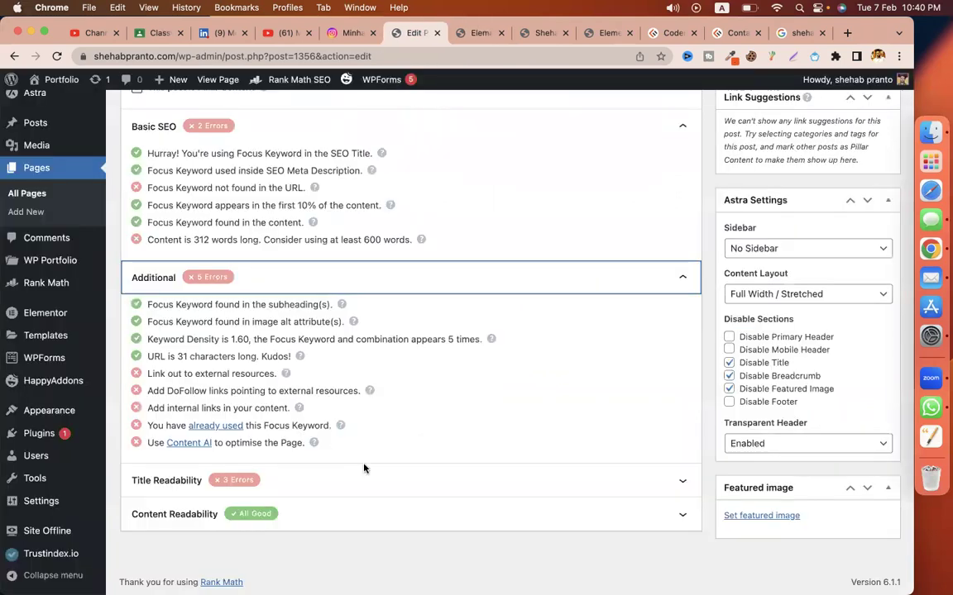
Step: Expand Rank Math's Title Readability checks and read through the first two items
click(363, 469)
scroll(217, 441, down, 2)
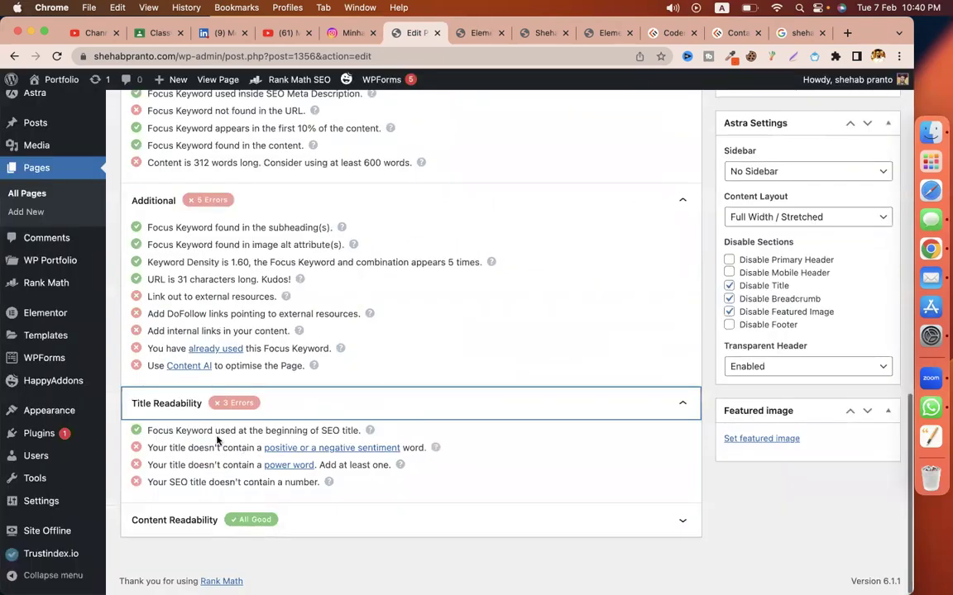
drag(174, 431, 265, 430)
click(266, 431)
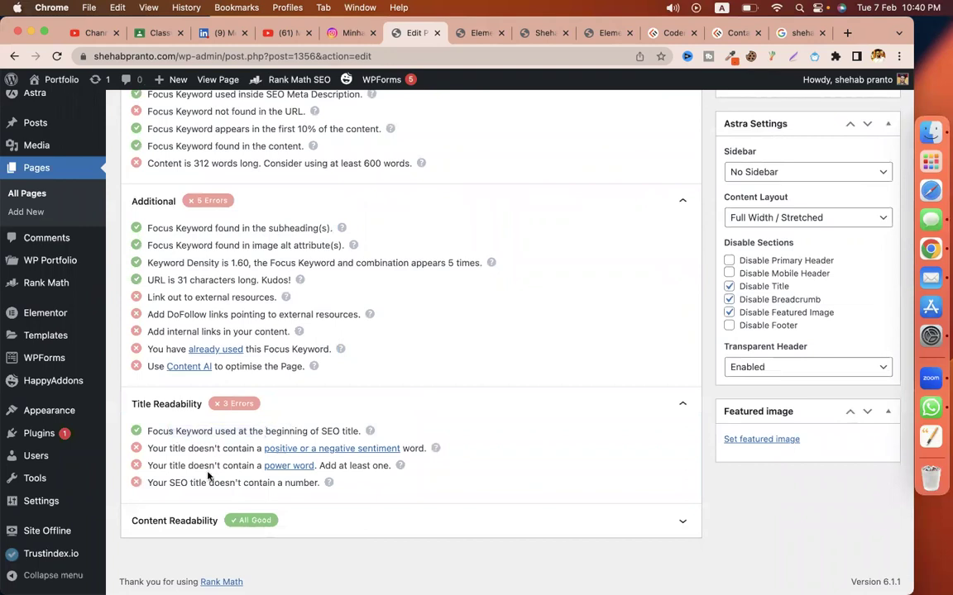
drag(165, 448, 218, 449)
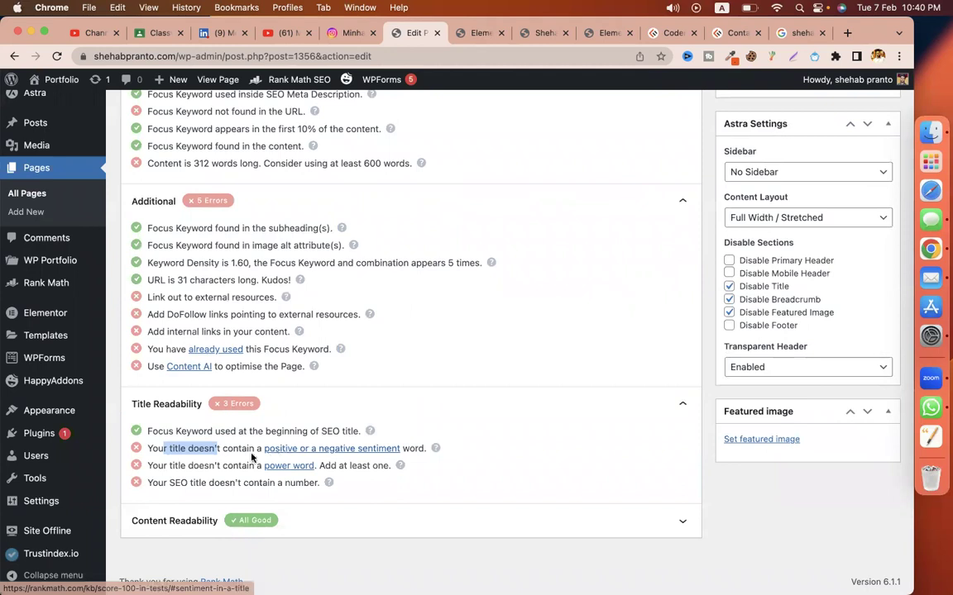
click(201, 464)
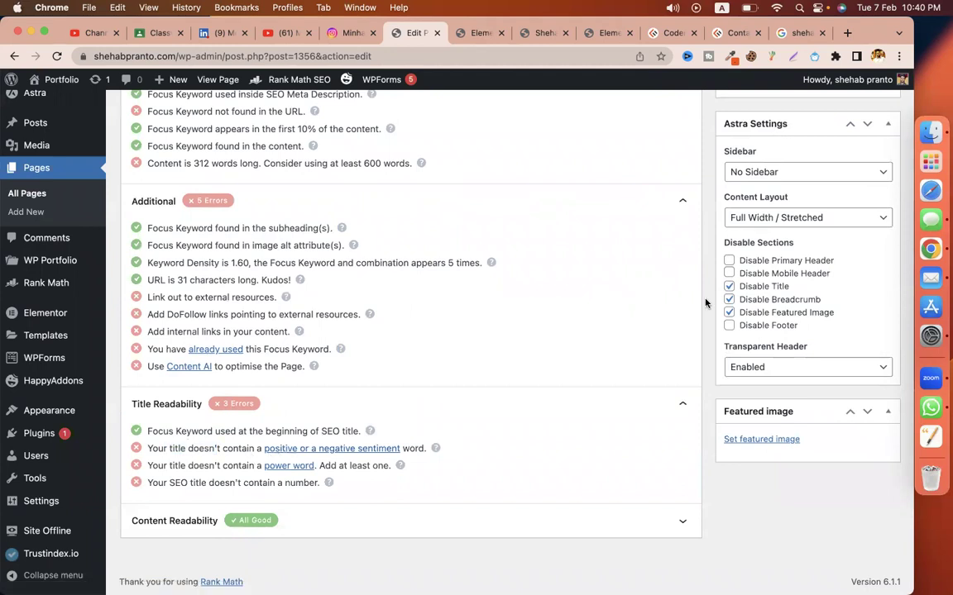
scroll(584, 354, up, 15)
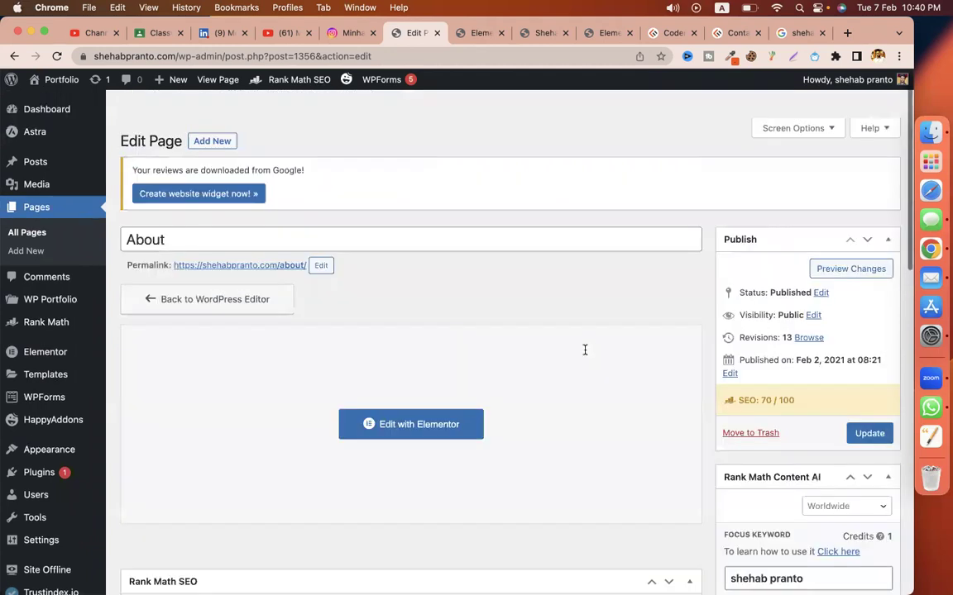
scroll(585, 354, down, 3)
Step: Update the About page, then review the Title Readability and Additional internal-links checks
click(868, 289)
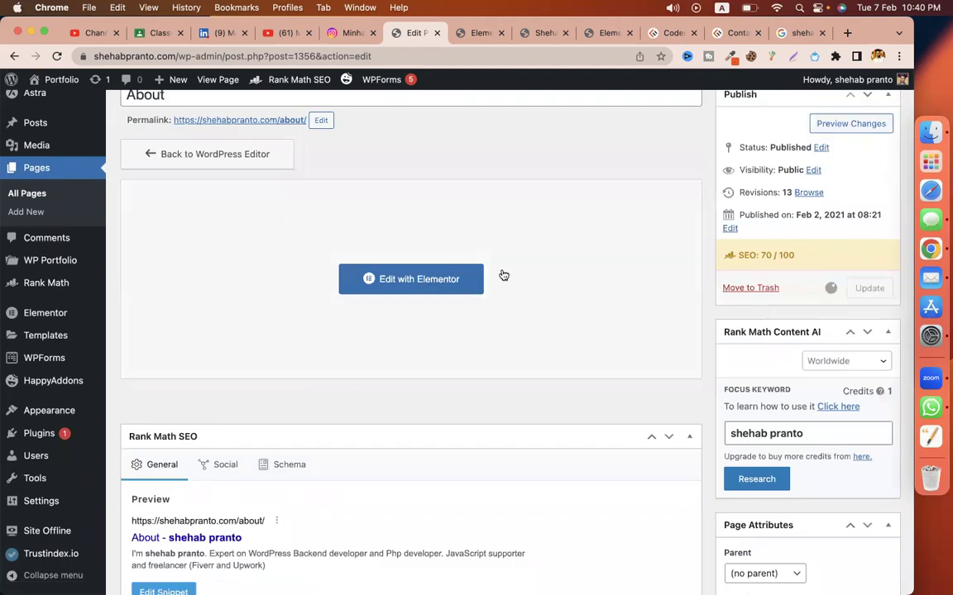
scroll(504, 275, down, 5)
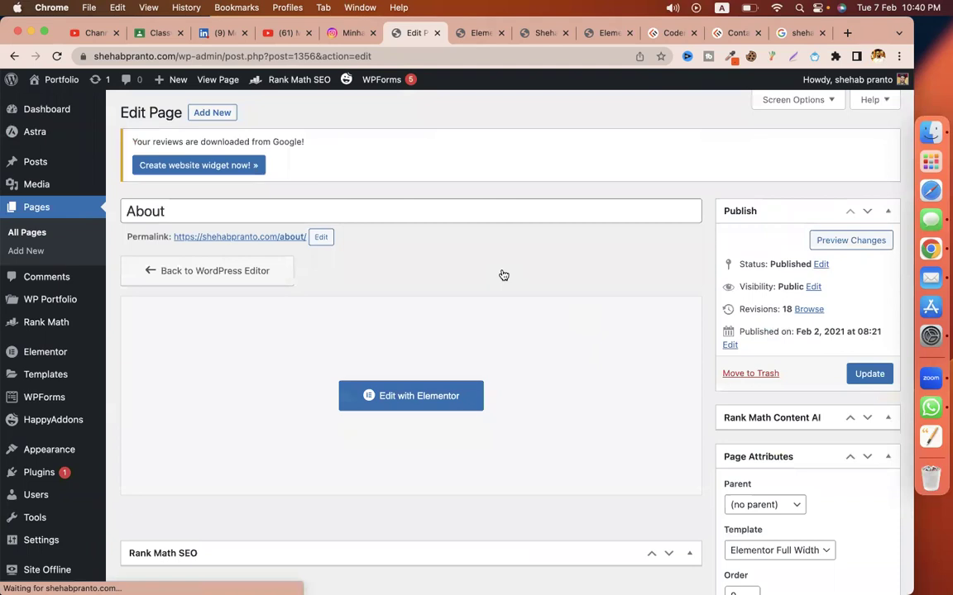
scroll(504, 275, down, 8)
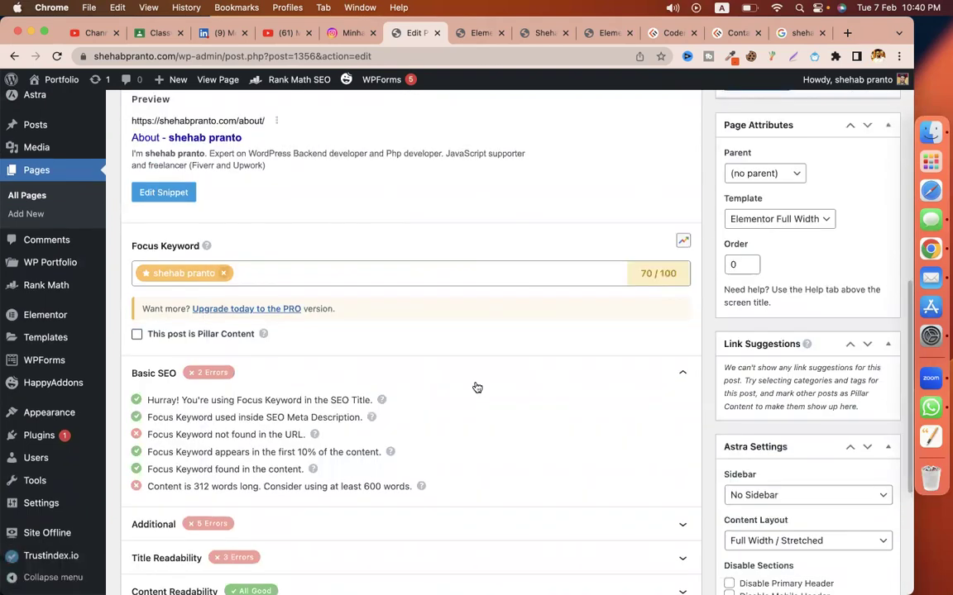
scroll(477, 388, down, 5)
click(314, 359)
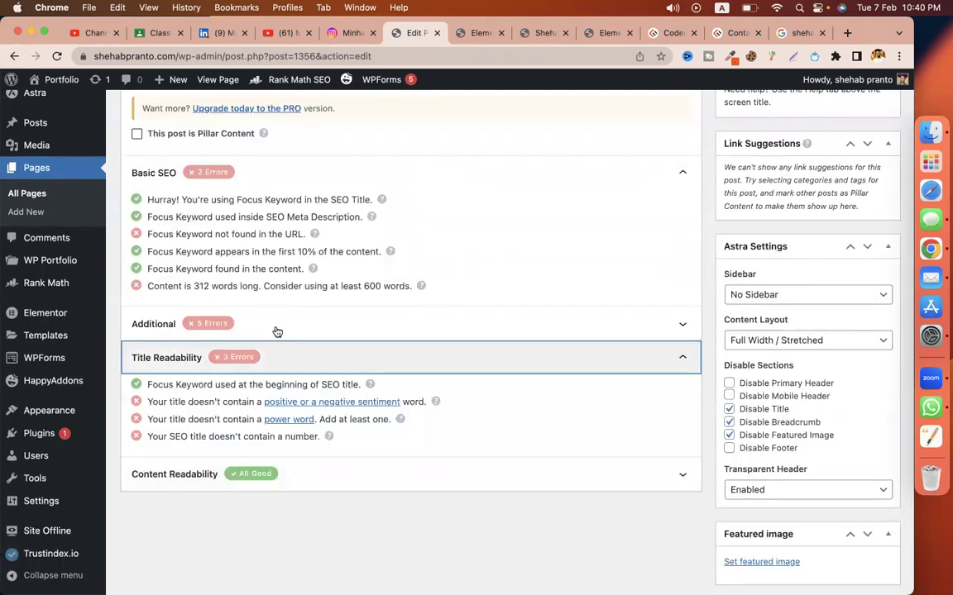
click(277, 332)
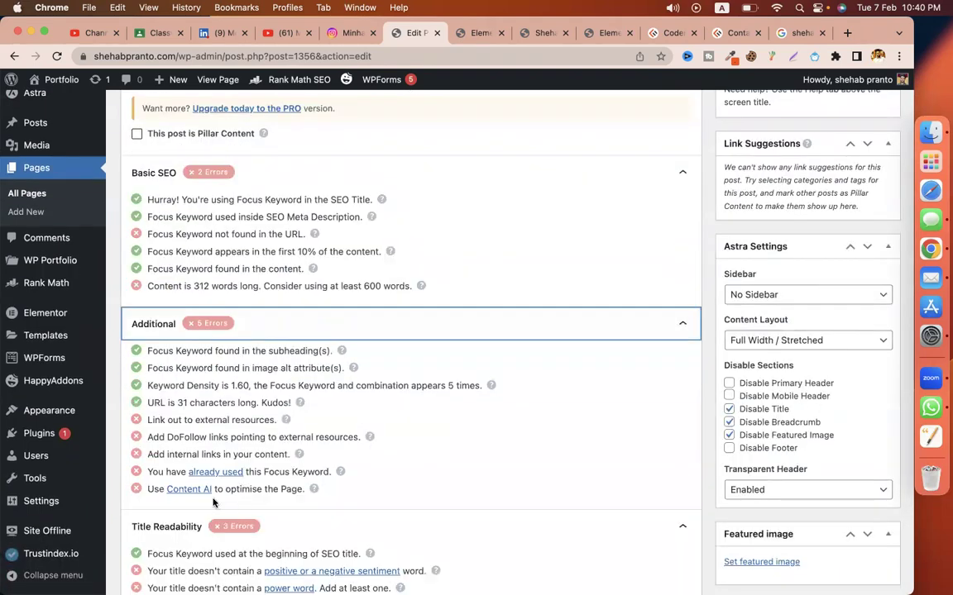
triple_click(174, 454)
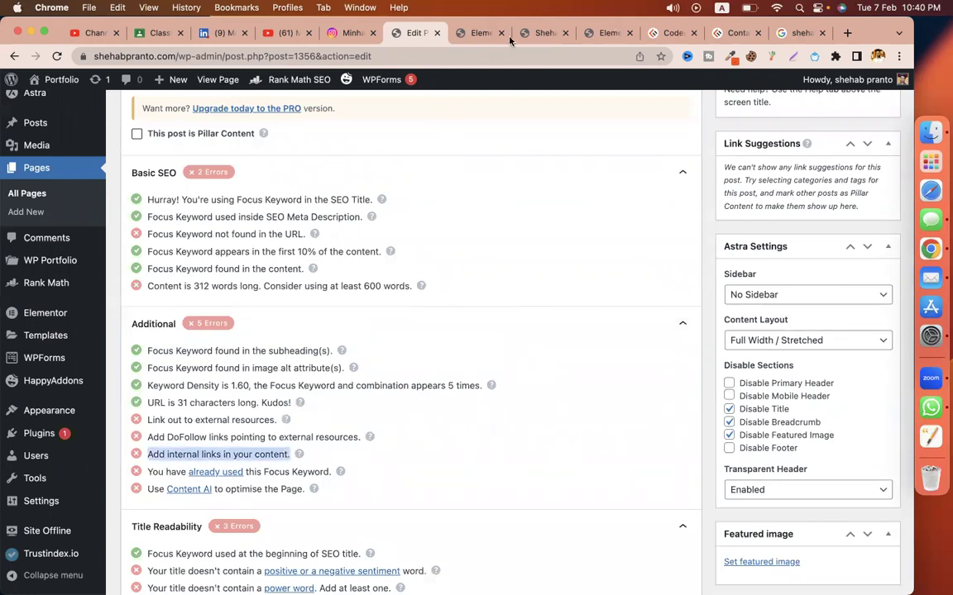
click(534, 37)
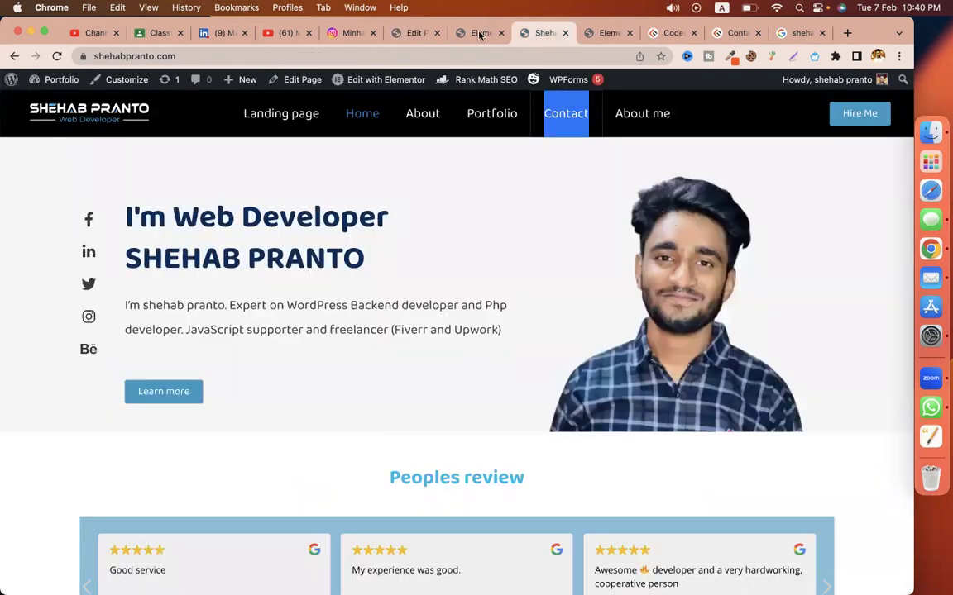
Step: Copy the contact page link from the "Let's talk with me." heading in Elementor
key(ctrl+shift+Tab)
scroll(403, 368, up, 10)
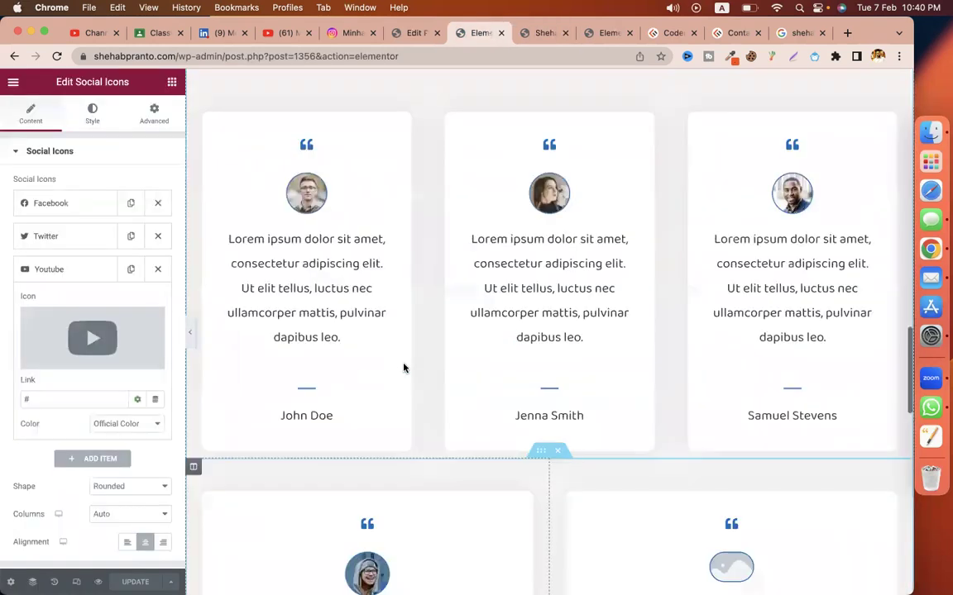
scroll(403, 368, up, 5)
scroll(283, 370, down, 2)
click(282, 369)
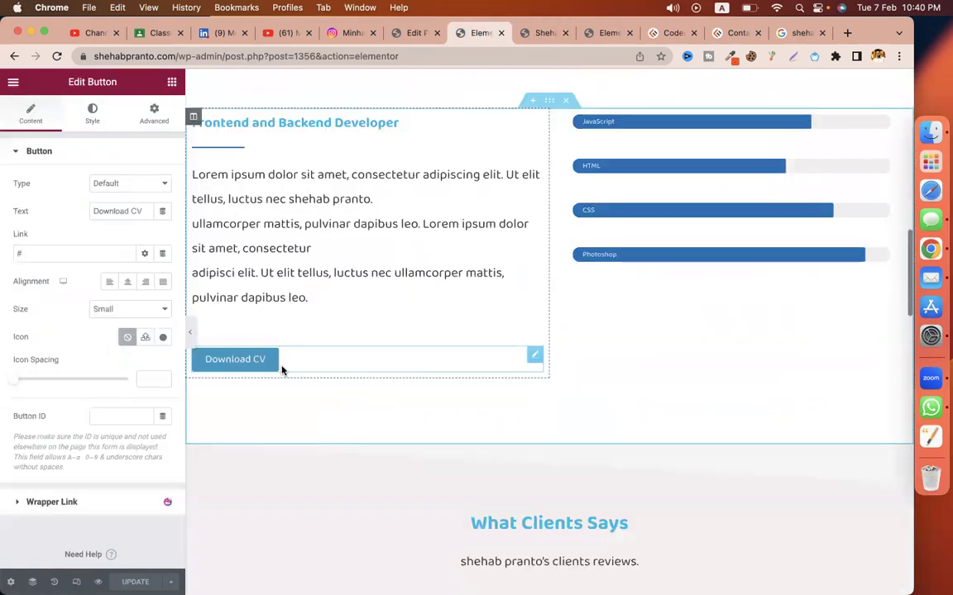
scroll(418, 361, up, 5)
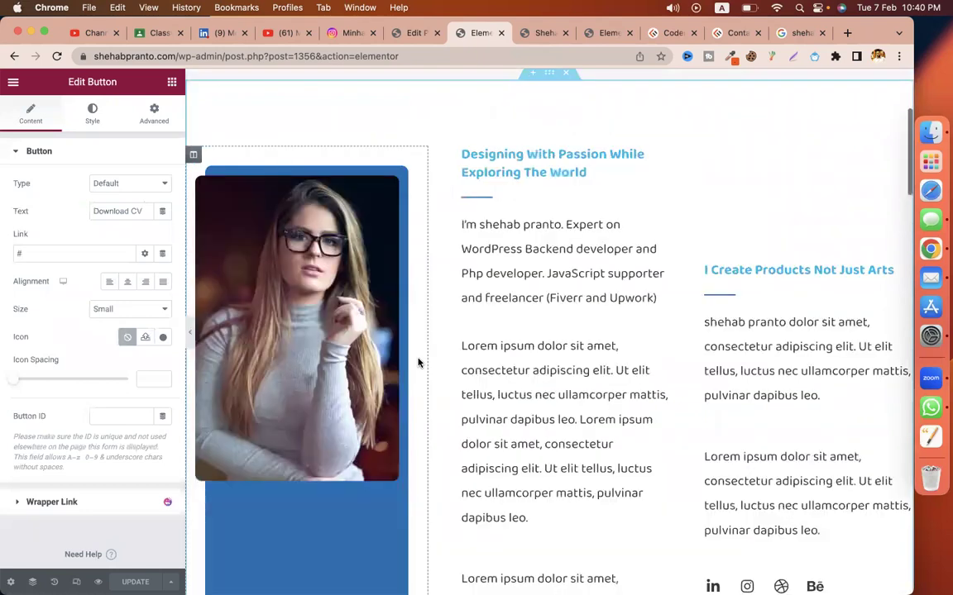
scroll(419, 362, down, 3)
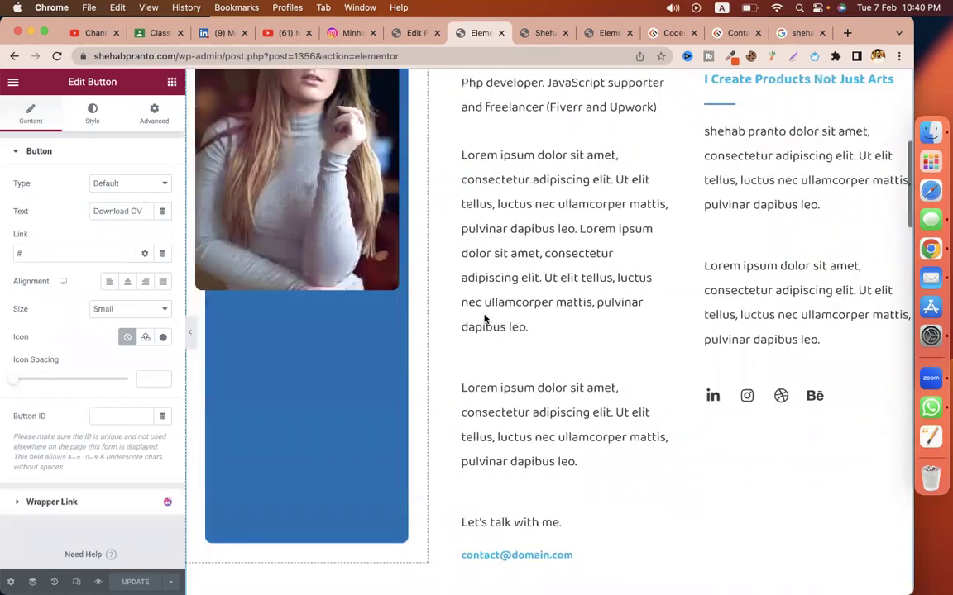
scroll(484, 319, down, 5)
click(478, 260)
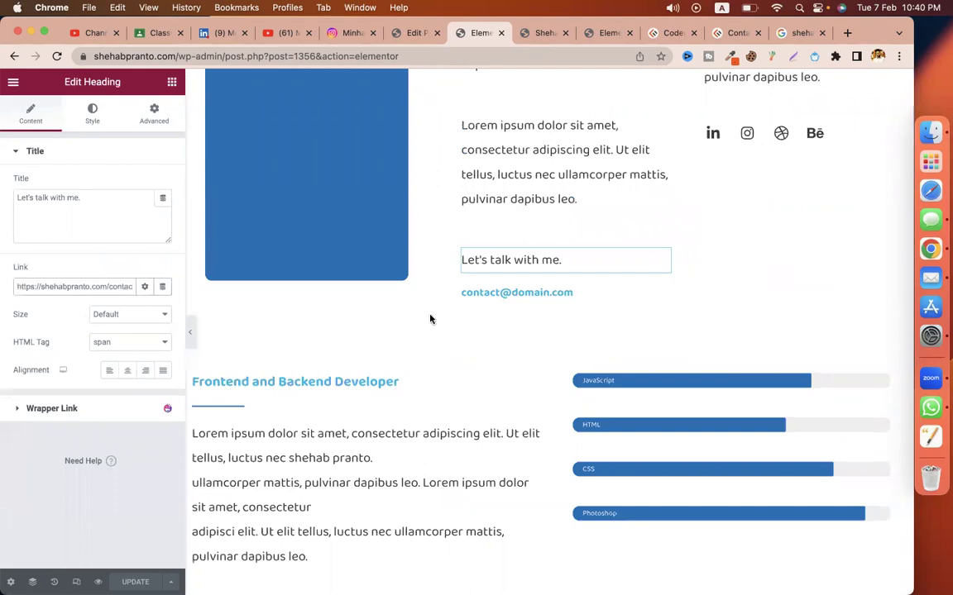
key(super+a)
key(super+c)
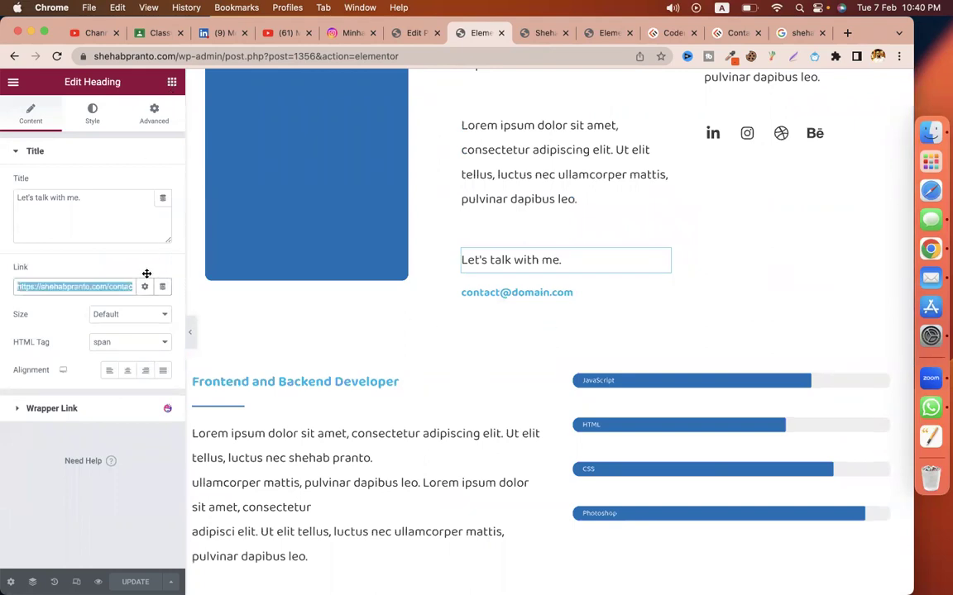
key(Escape)
Step: Add a "Contact Me" button above the heading, linked to the contact page URL
drag(586, 279, 579, 263)
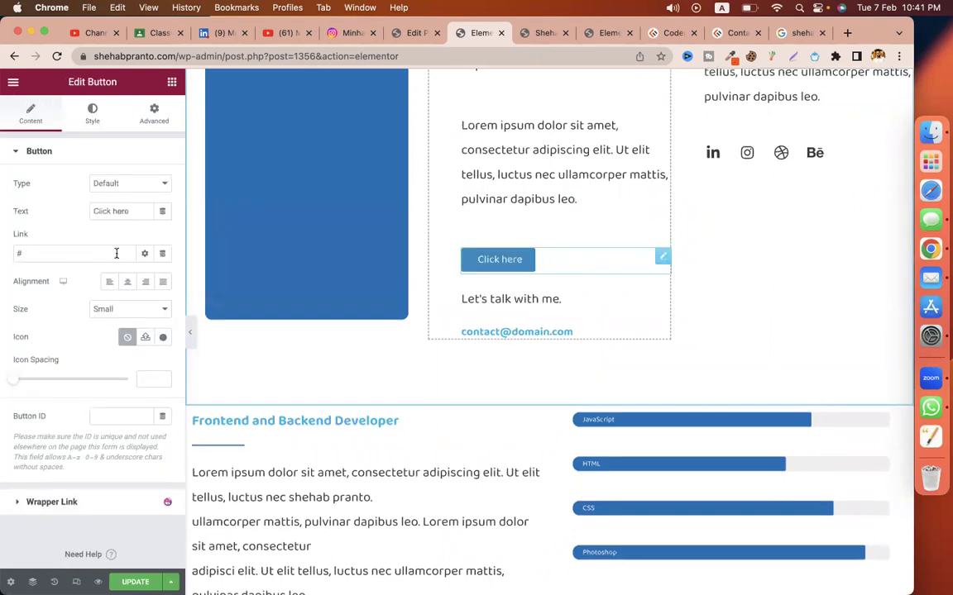
triple_click(115, 214)
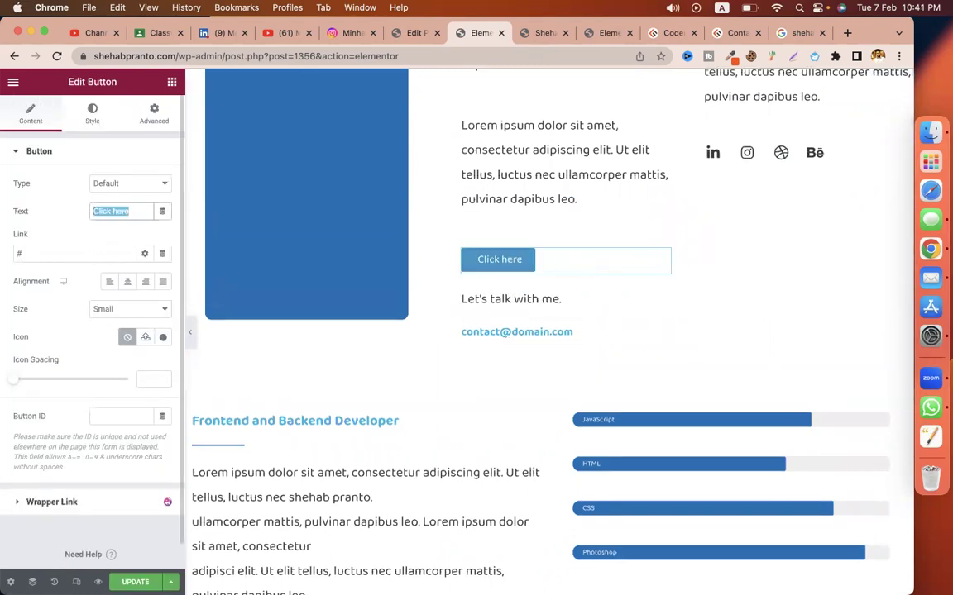
text(Contact us)
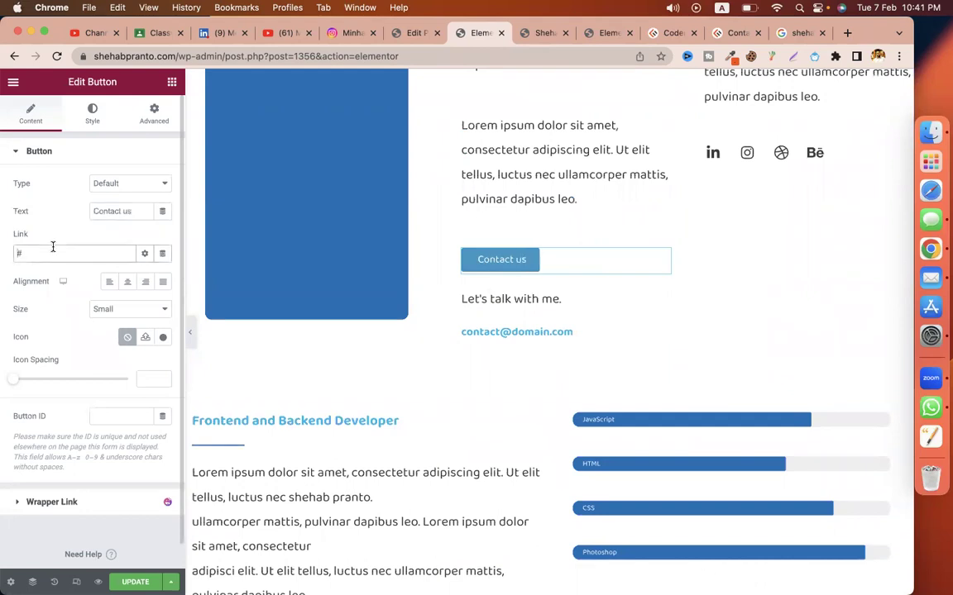
click(75, 253)
key(super+a)
key(super+v)
click(124, 211)
key(BackSpace)
key(BackSpace)
text(M)
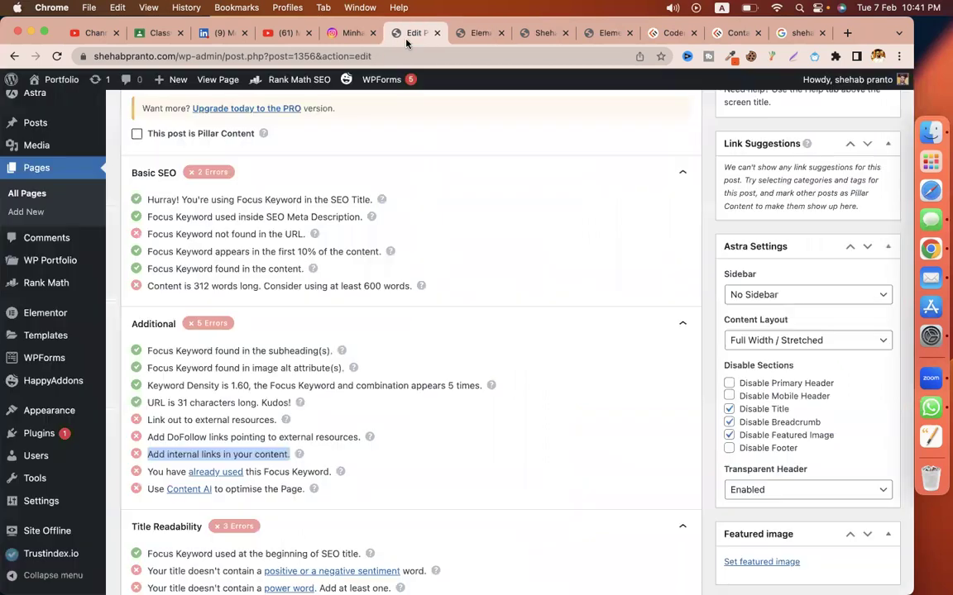
click(414, 33)
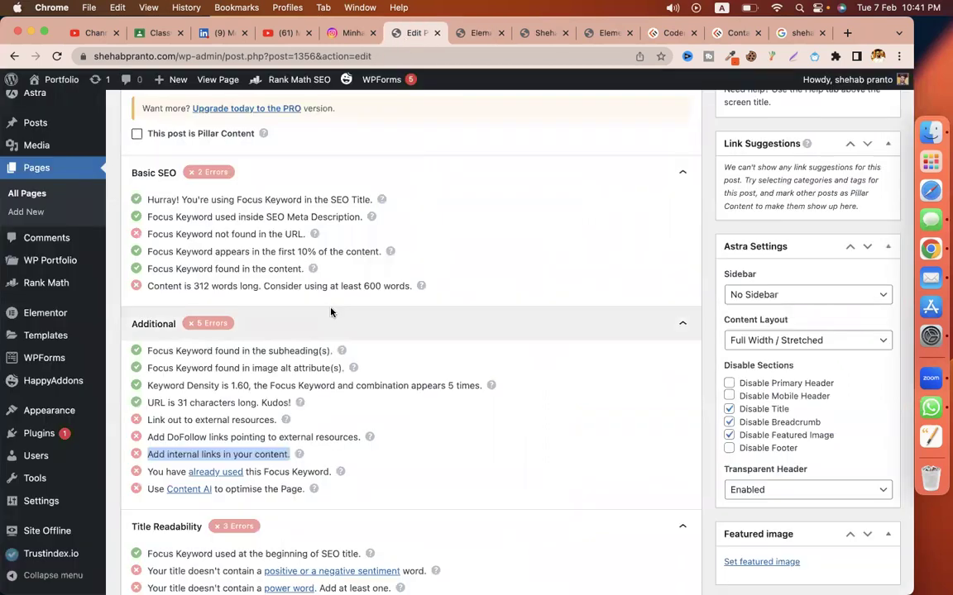
scroll(332, 314, down, 2)
scroll(866, 573, down, 1)
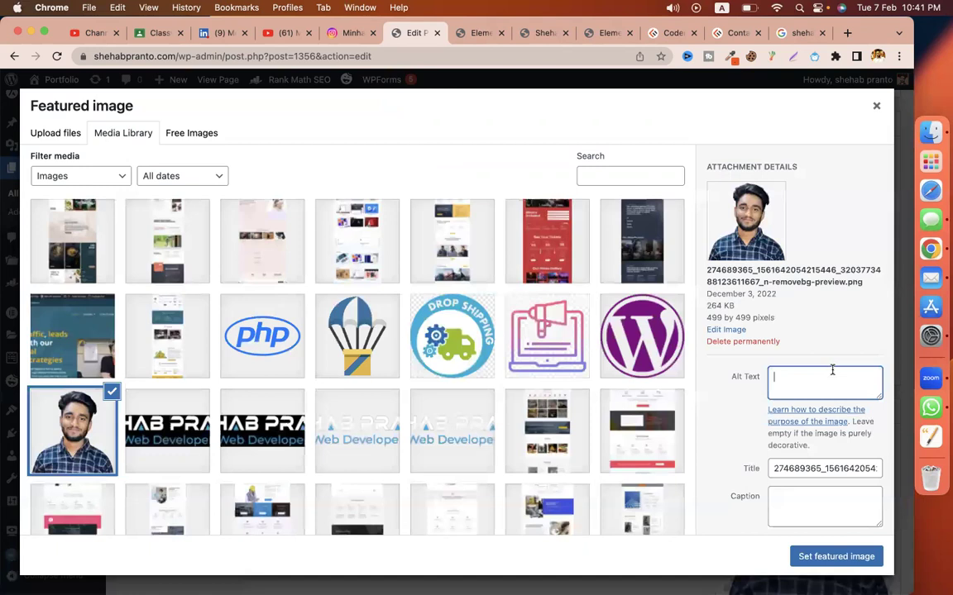
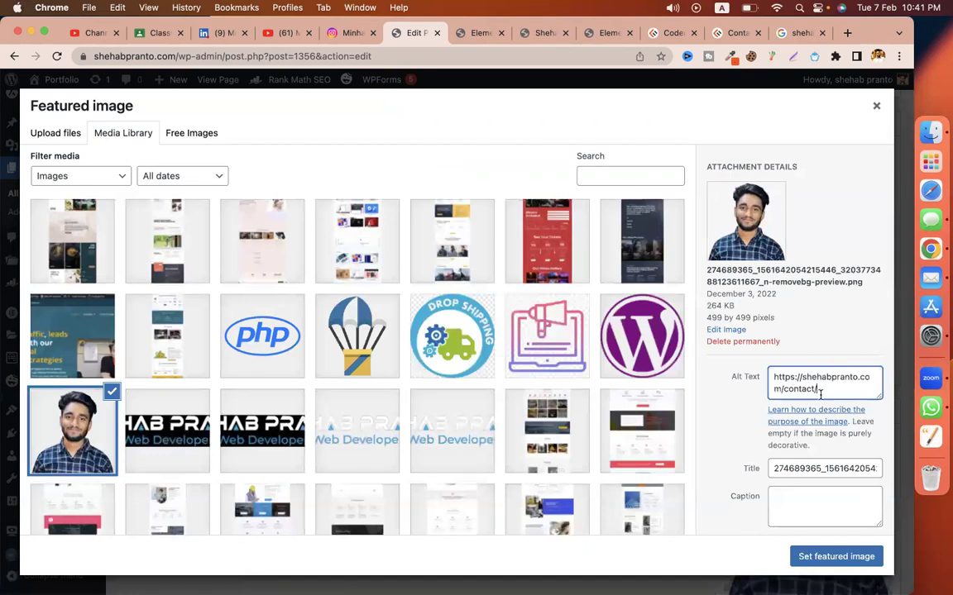
key(super+a)
key(super+c)
double_click(824, 376)
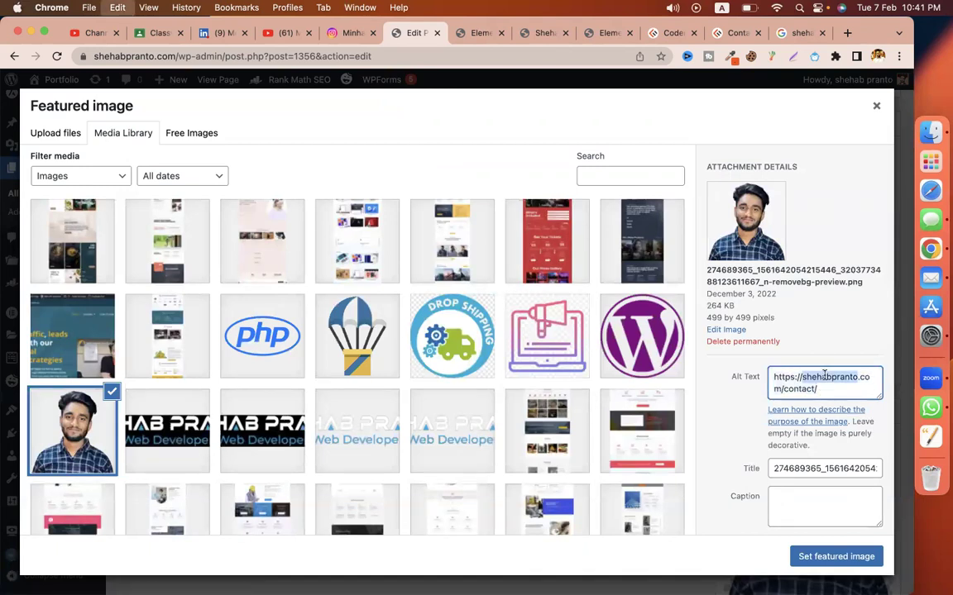
key(super+a)
key(super+v)
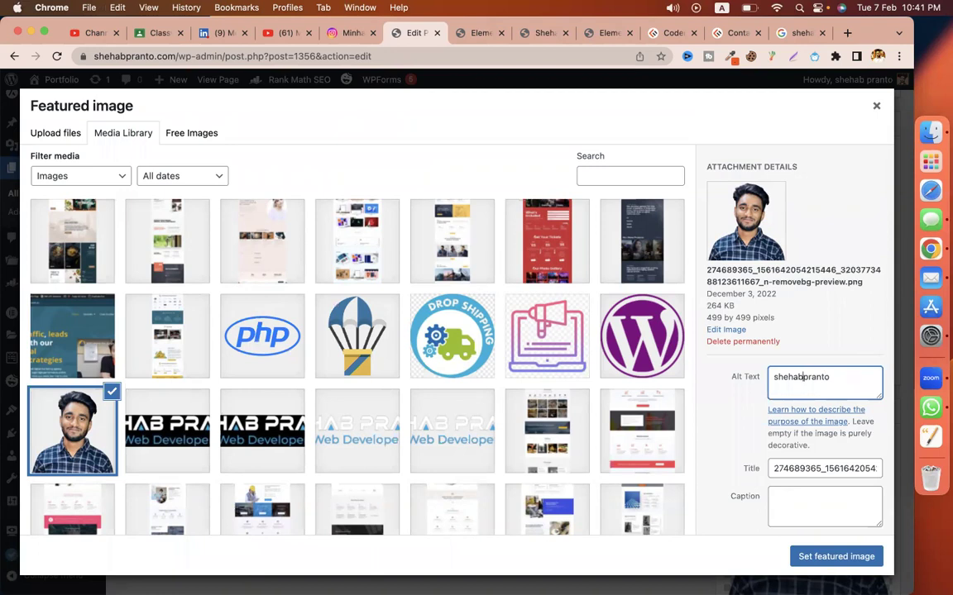
key(super+a)
click(816, 469)
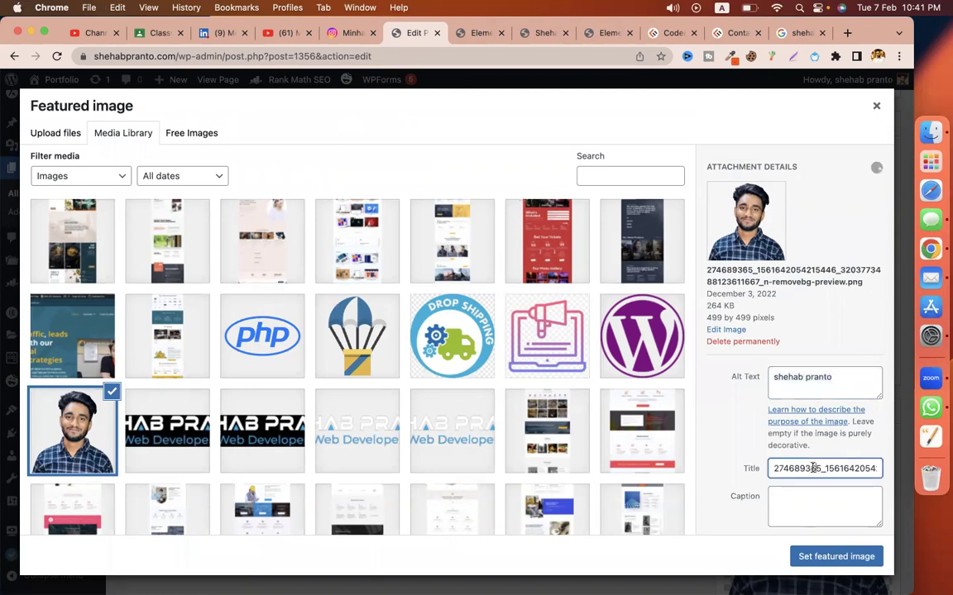
key(super+a)
key(super+v)
click(836, 556)
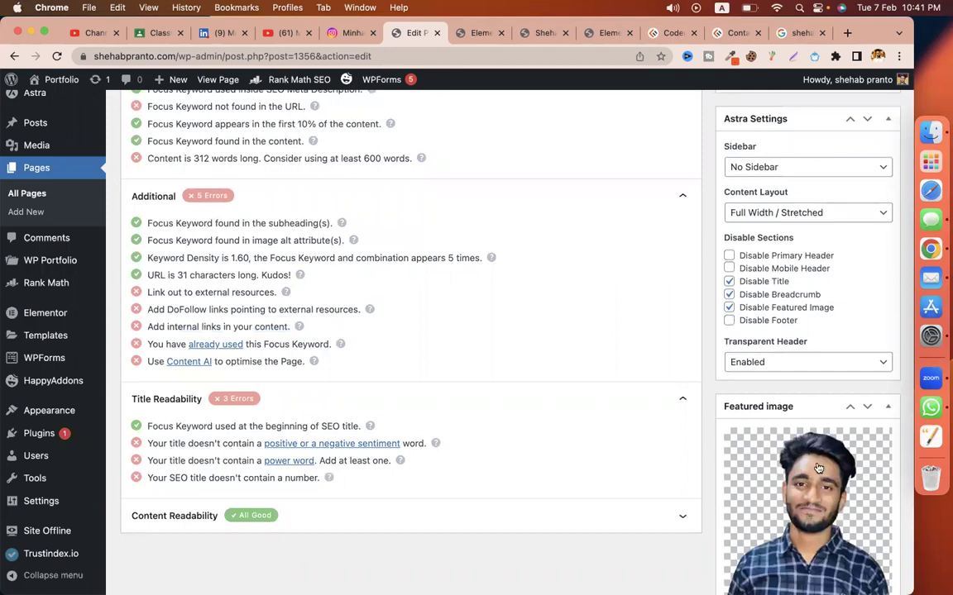
click(795, 32)
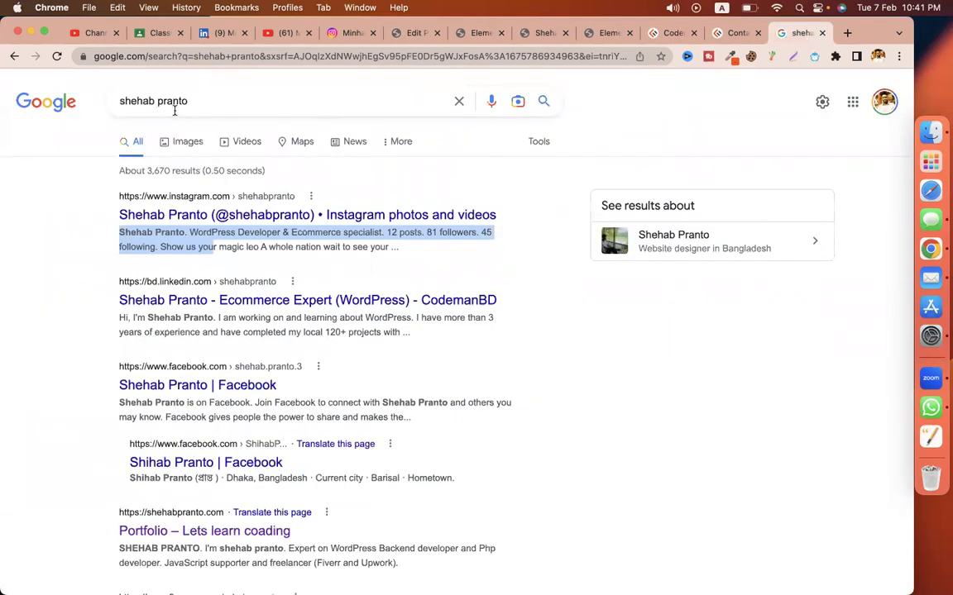
click(187, 141)
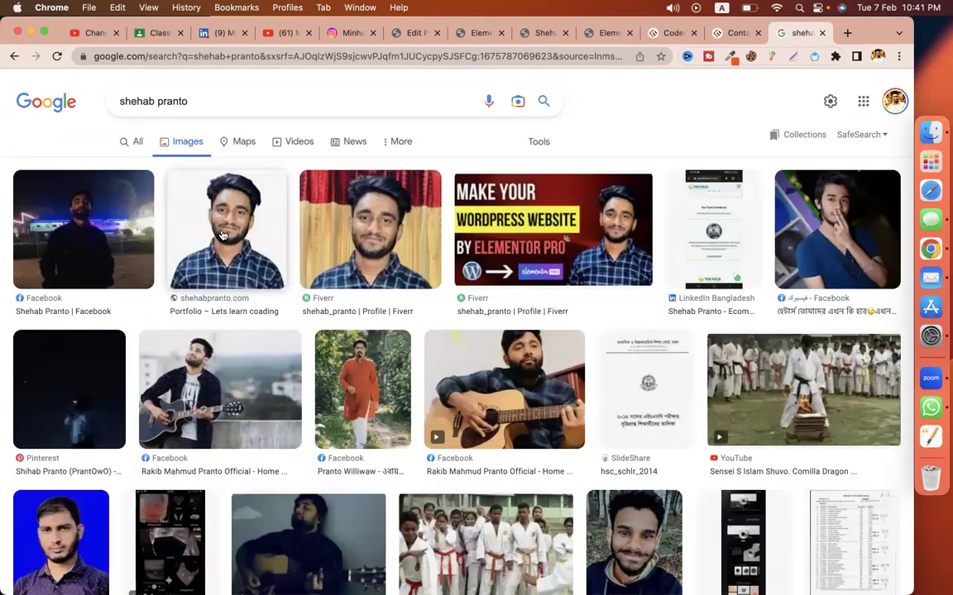
click(545, 35)
click(469, 37)
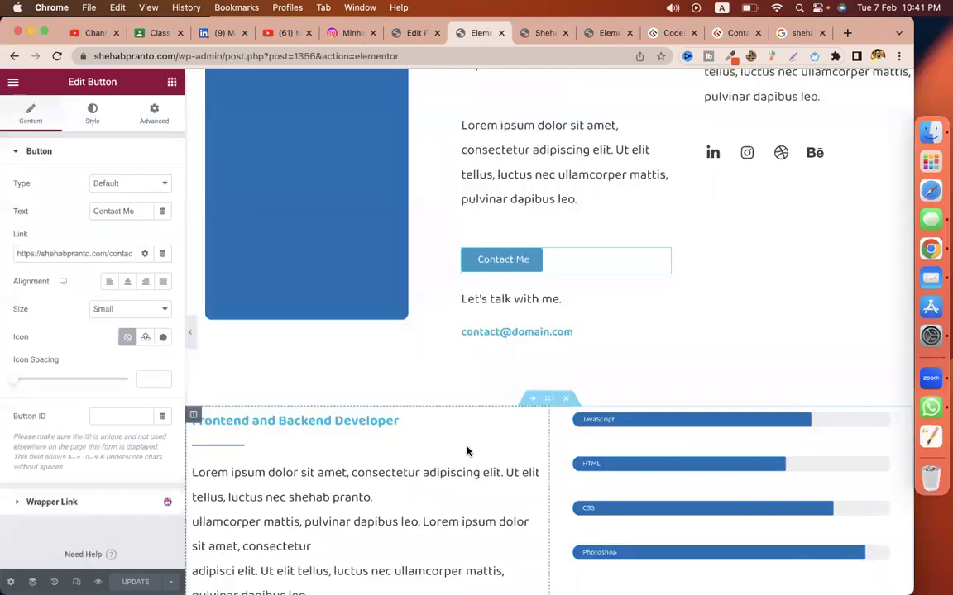
scroll(468, 451, up, 10)
click(388, 330)
click(108, 193)
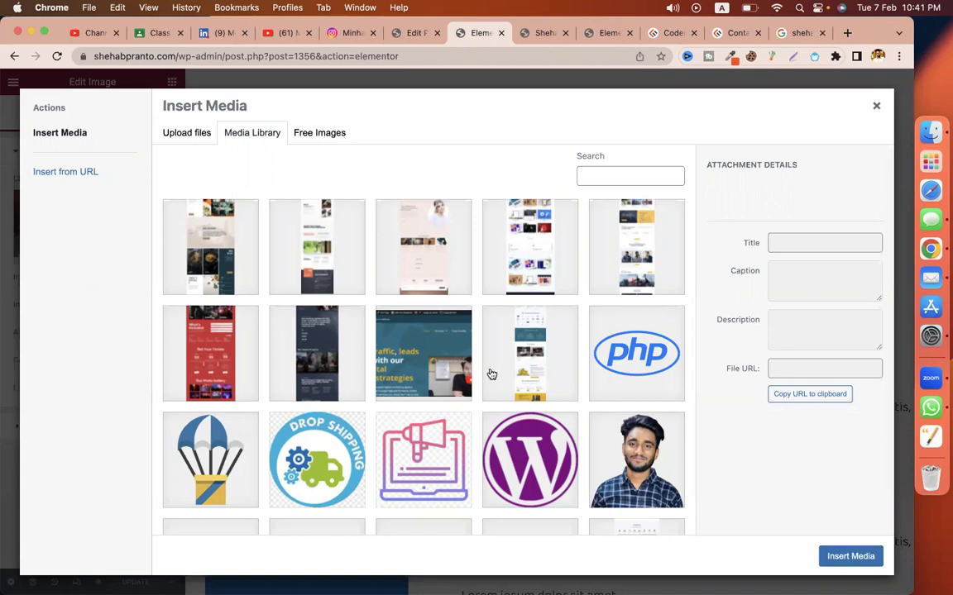
scroll(491, 374, down, 4)
scroll(491, 375, down, 5)
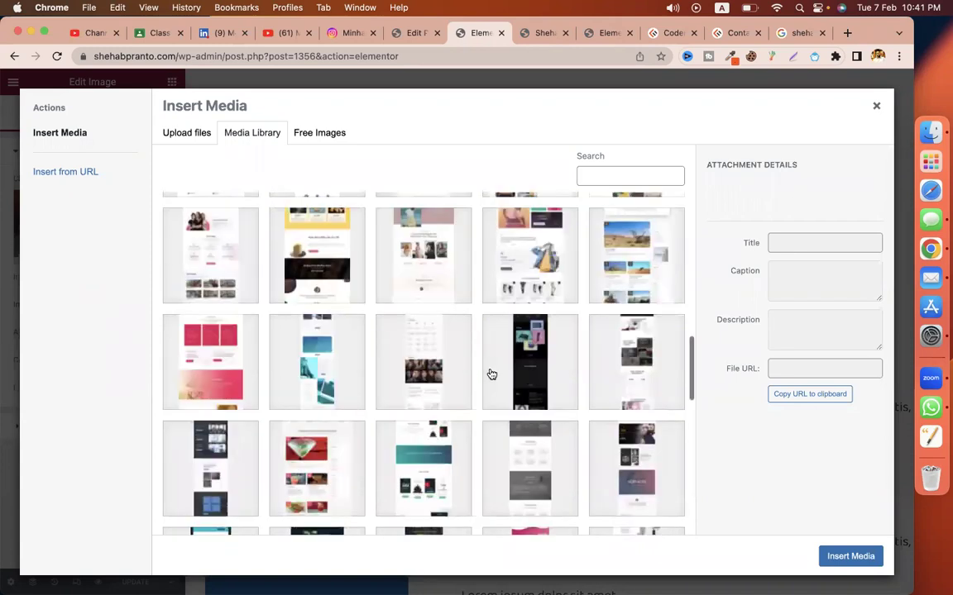
scroll(491, 375, down, 5)
scroll(492, 375, up, 15)
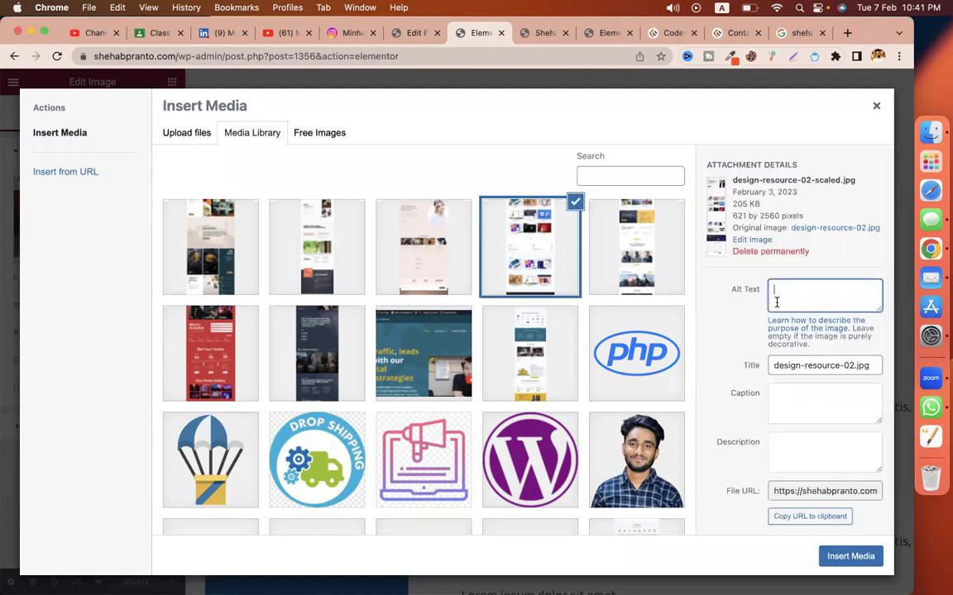
key(super+v)
key(Return)
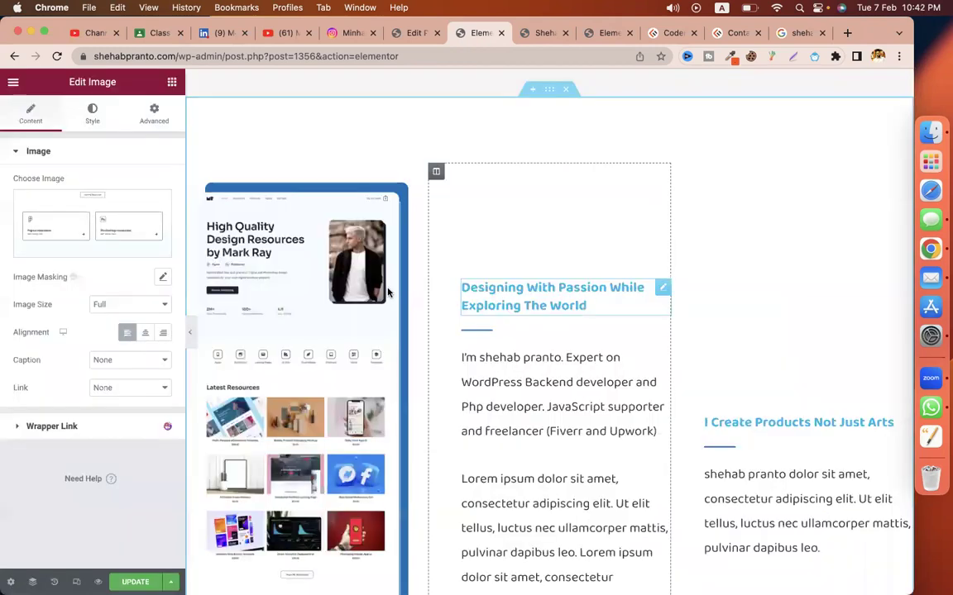
Step: Save the Elementor page and return to the About page's WordPress edit screen
scroll(388, 292, down, 3)
scroll(463, 306, down, 5)
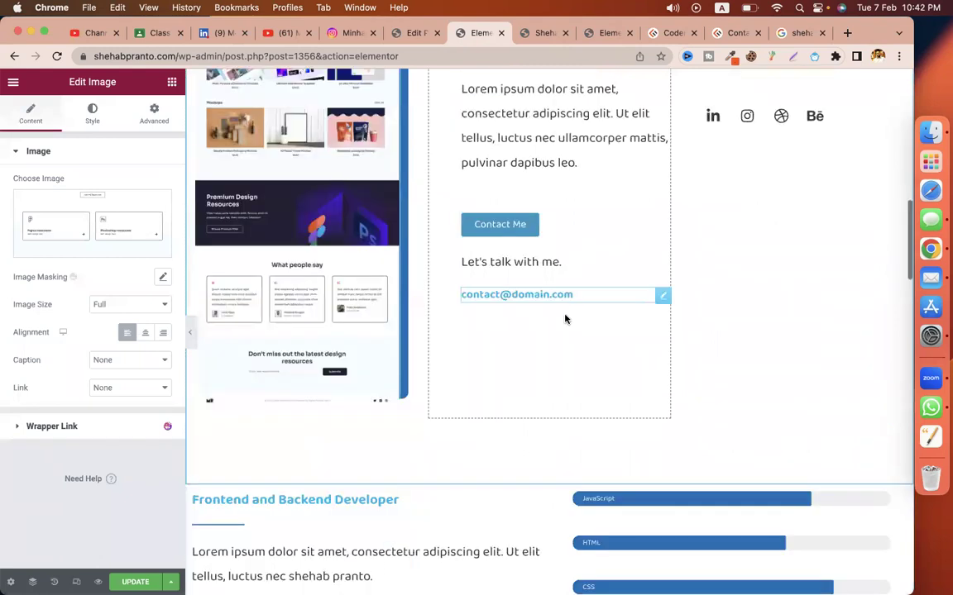
scroll(565, 319, down, 5)
scroll(389, 457, down, 5)
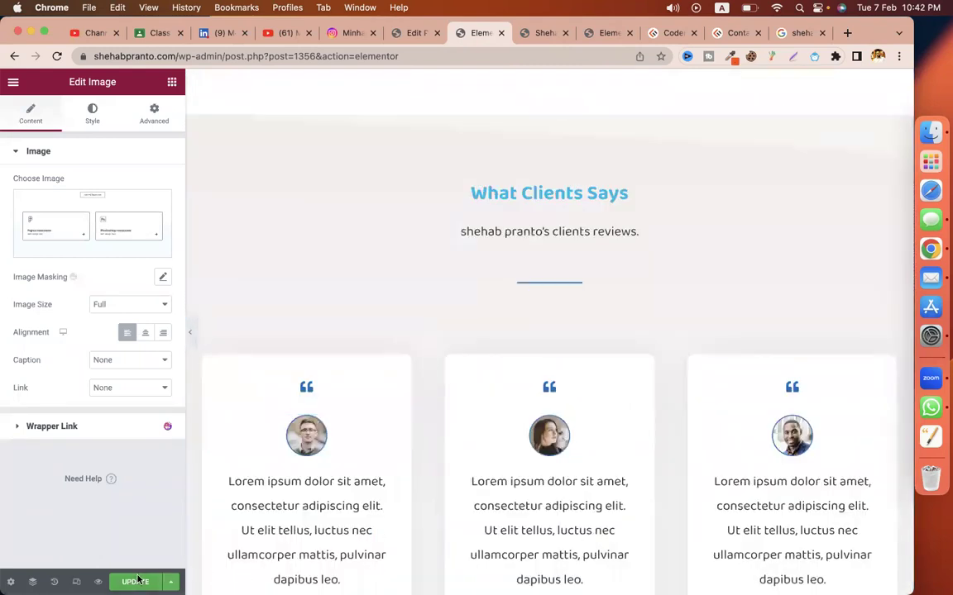
key(super+s)
click(405, 32)
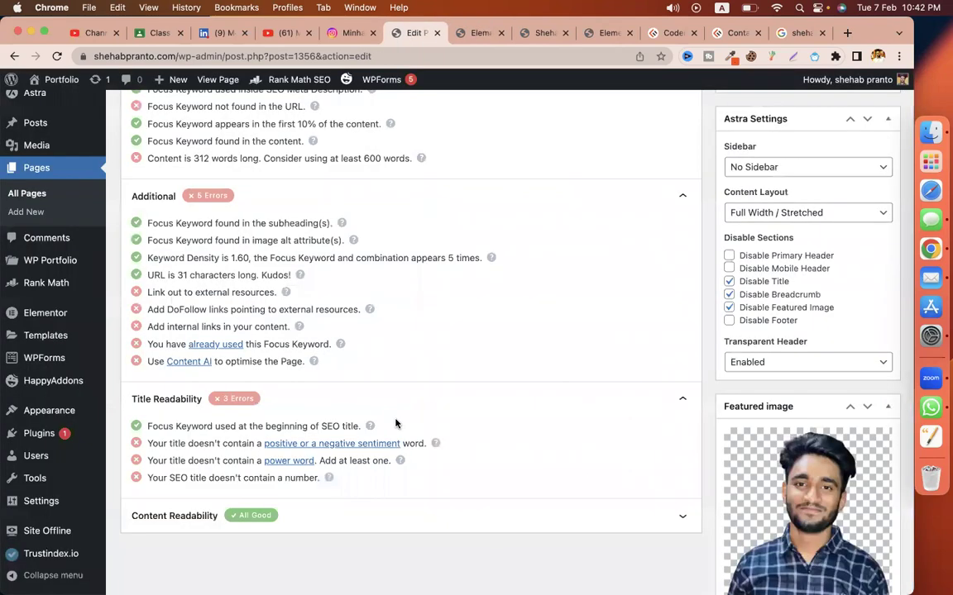
scroll(136, 107, down, 5)
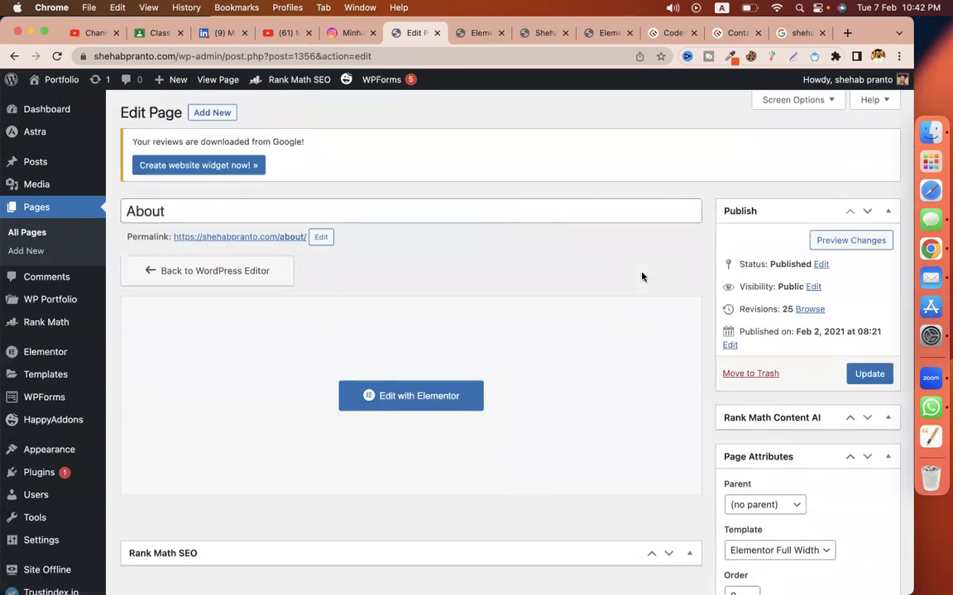
scroll(655, 349, down, 5)
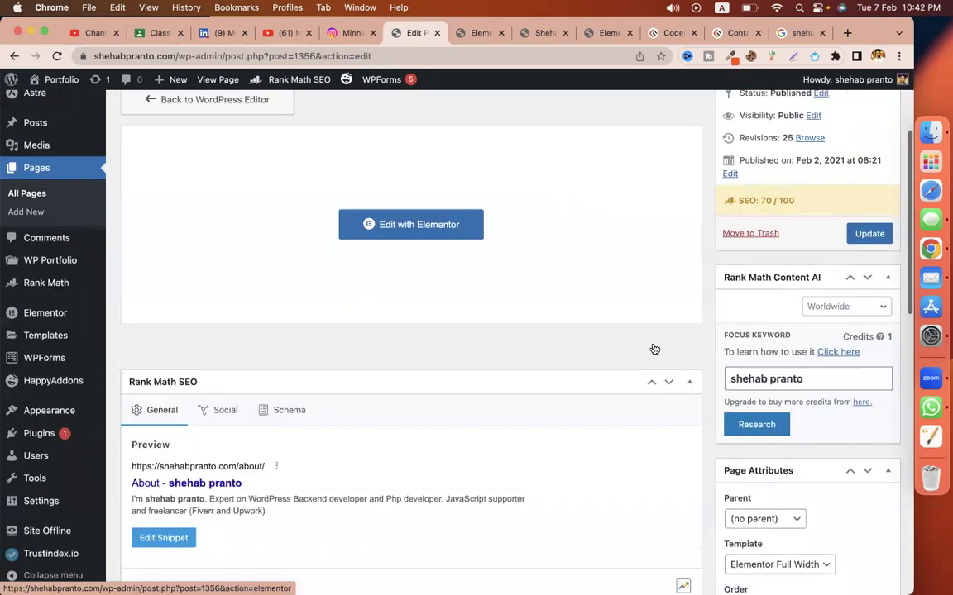
scroll(654, 349, down, 15)
scroll(655, 348, up, 3)
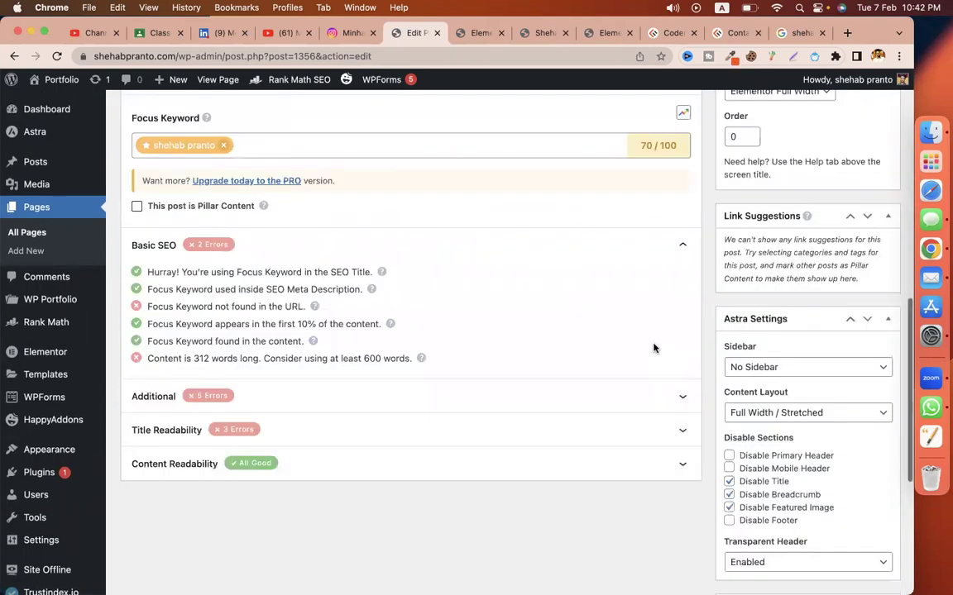
scroll(506, 266, up, 20)
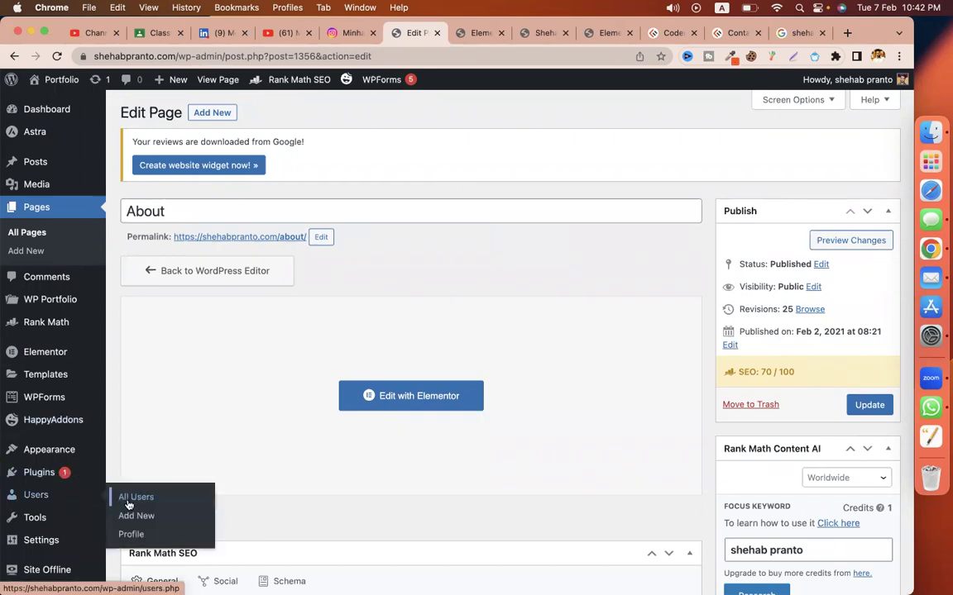
Step: Search plugins for 'schema markup' and install WP SEO Structured Data Schema
click(128, 496)
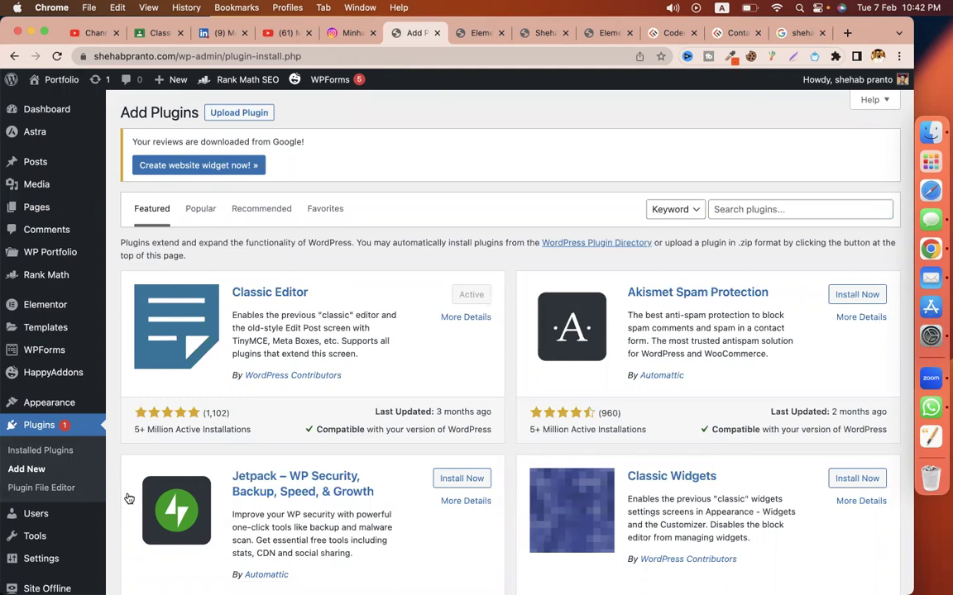
click(753, 211)
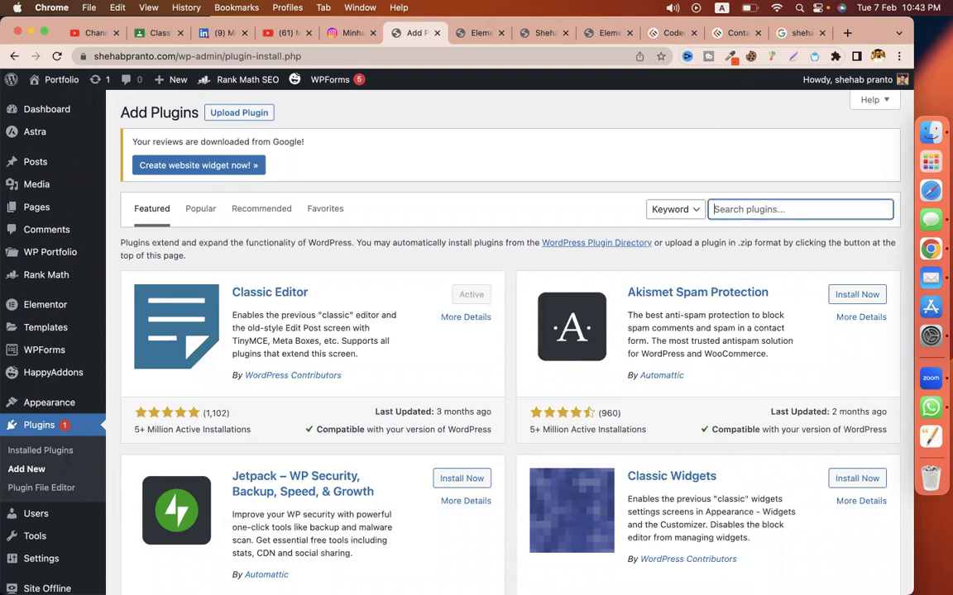
text(schema mark)
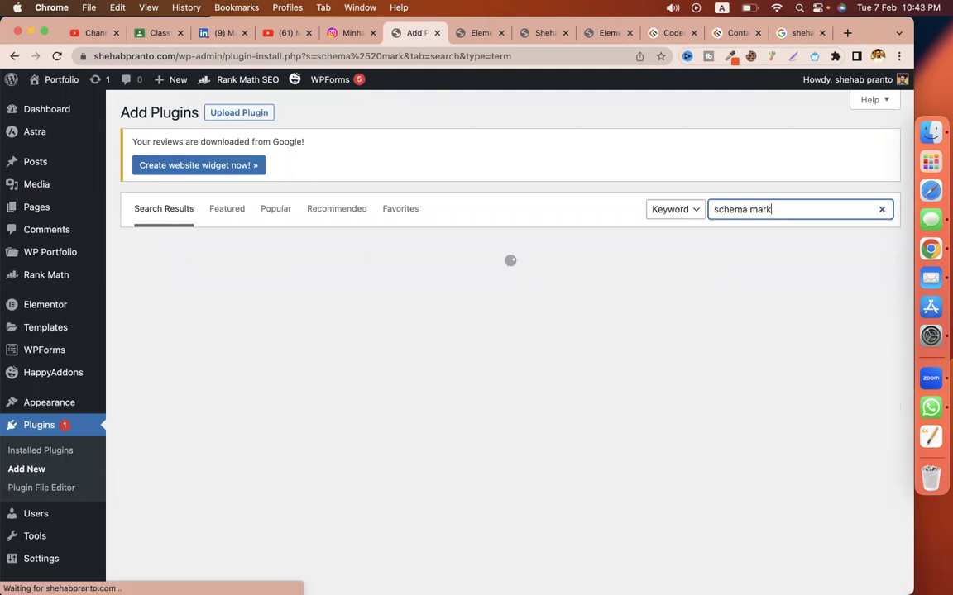
text(up)
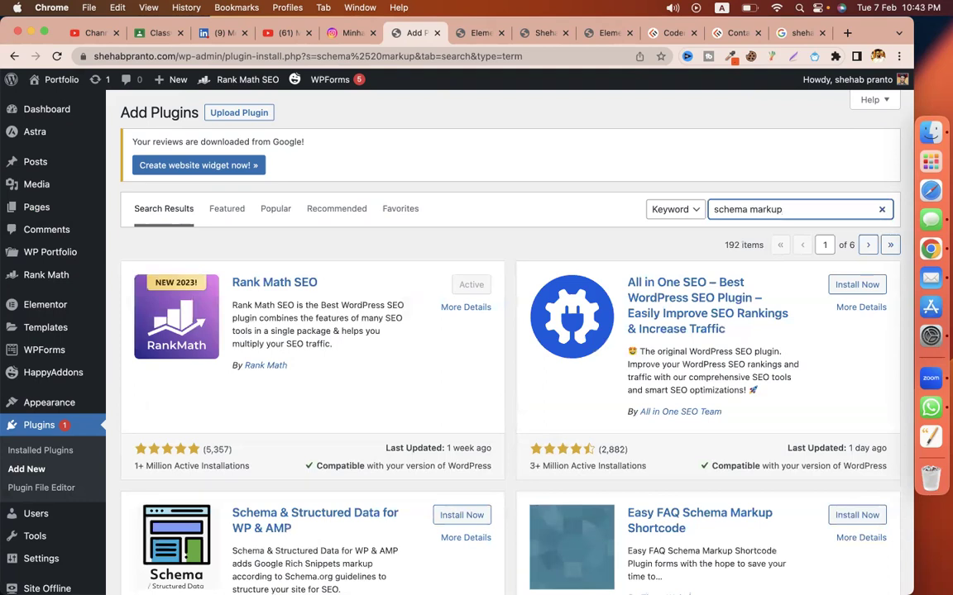
scroll(588, 297, down, 3)
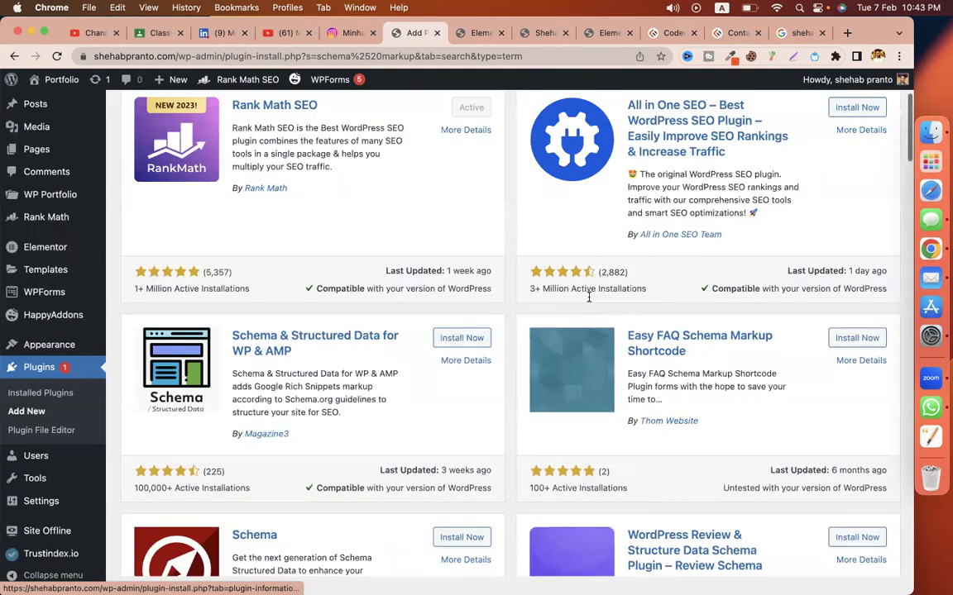
scroll(589, 296, down, 8)
scroll(583, 286, down, 3)
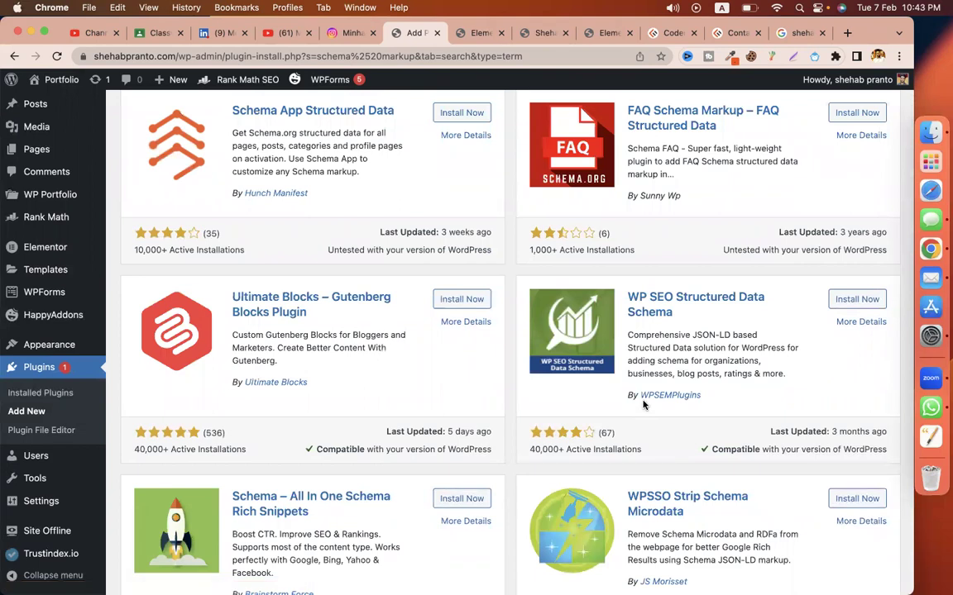
scroll(545, 472, down, 1)
drag(528, 451, 644, 449)
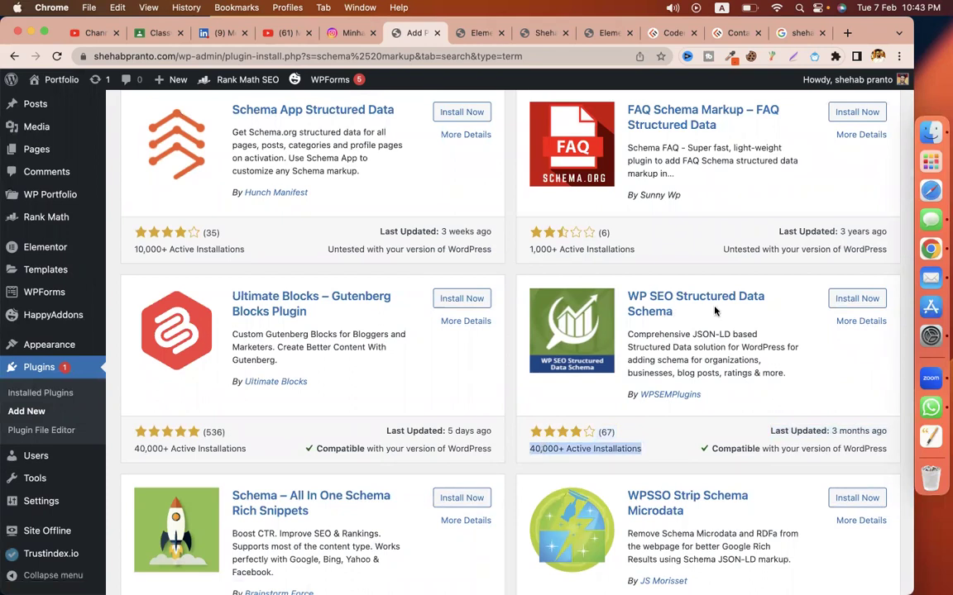
click(865, 301)
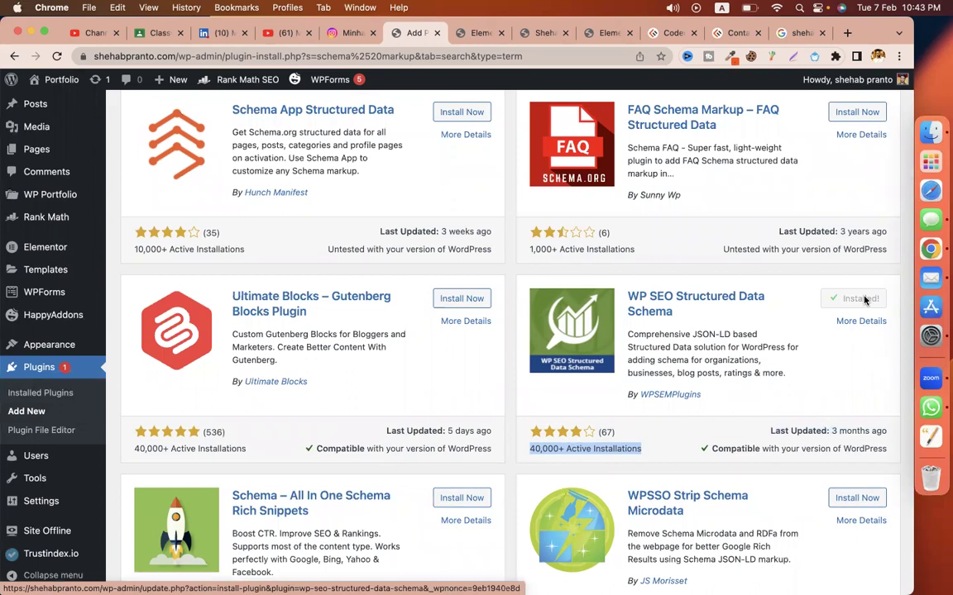
click(157, 35)
click(25, 93)
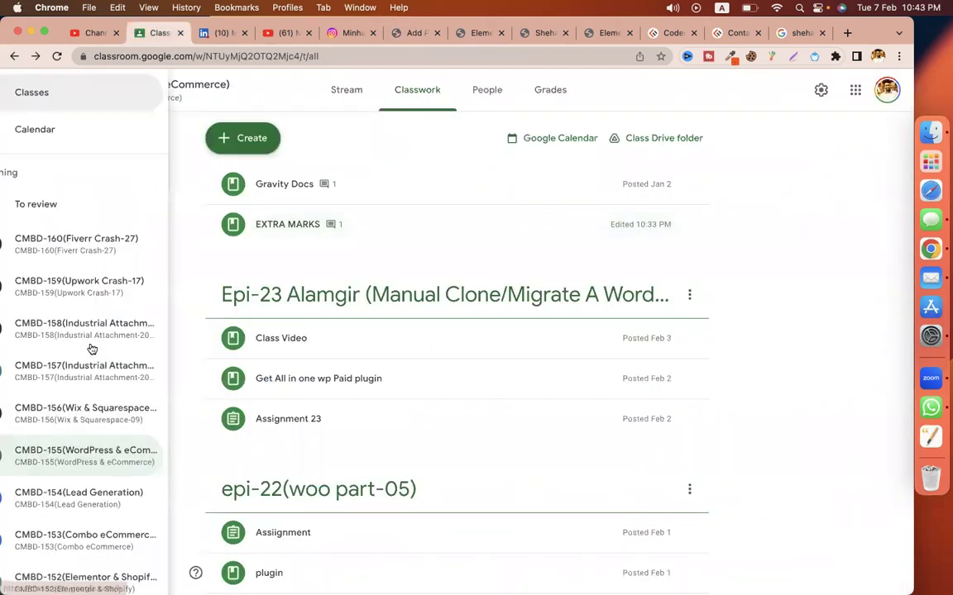
Step: Open the CMBD-150 WordPress & eCommerce class, then return to the plugin results
scroll(91, 348, down, 3)
scroll(92, 349, down, 2)
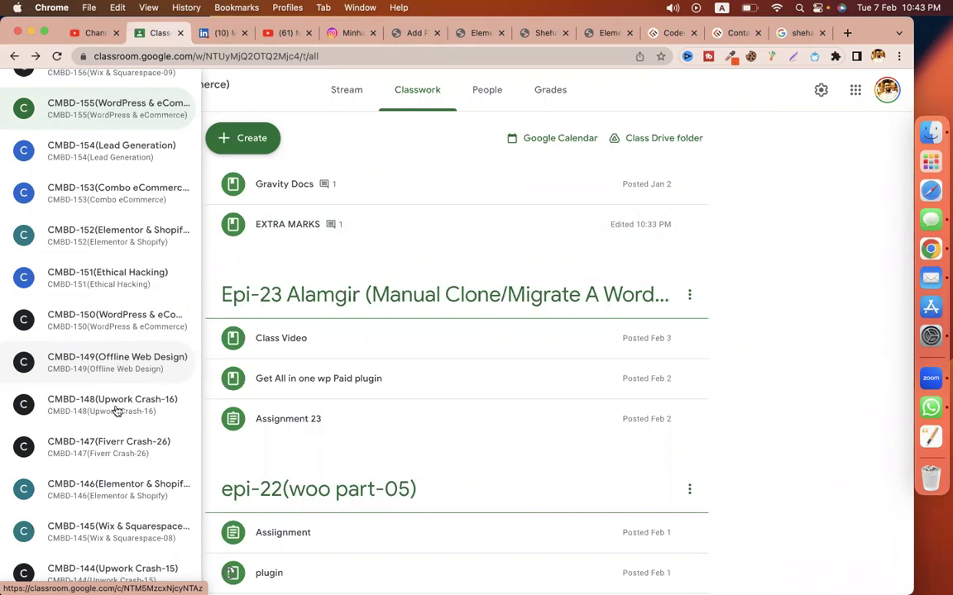
click(119, 330)
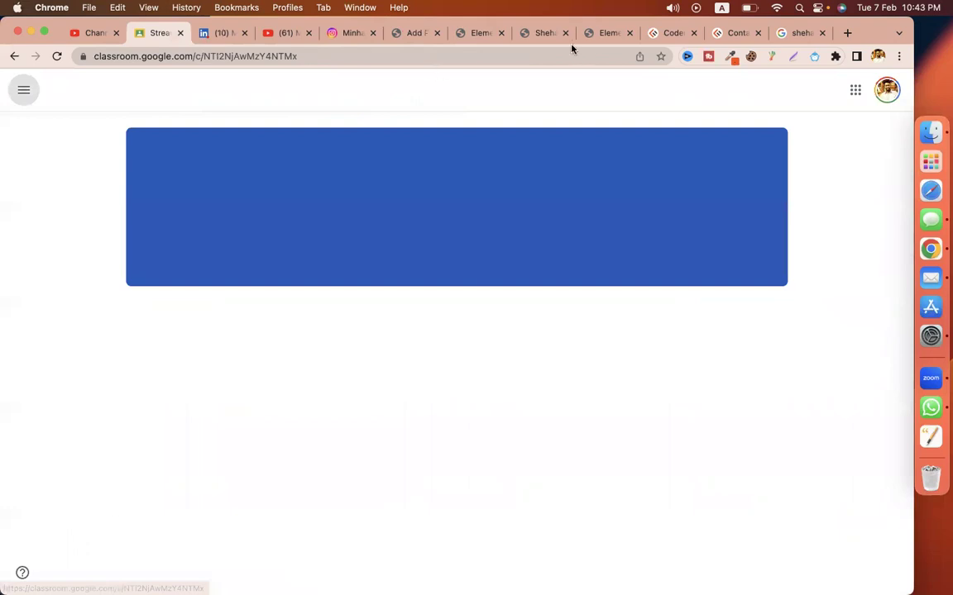
click(395, 34)
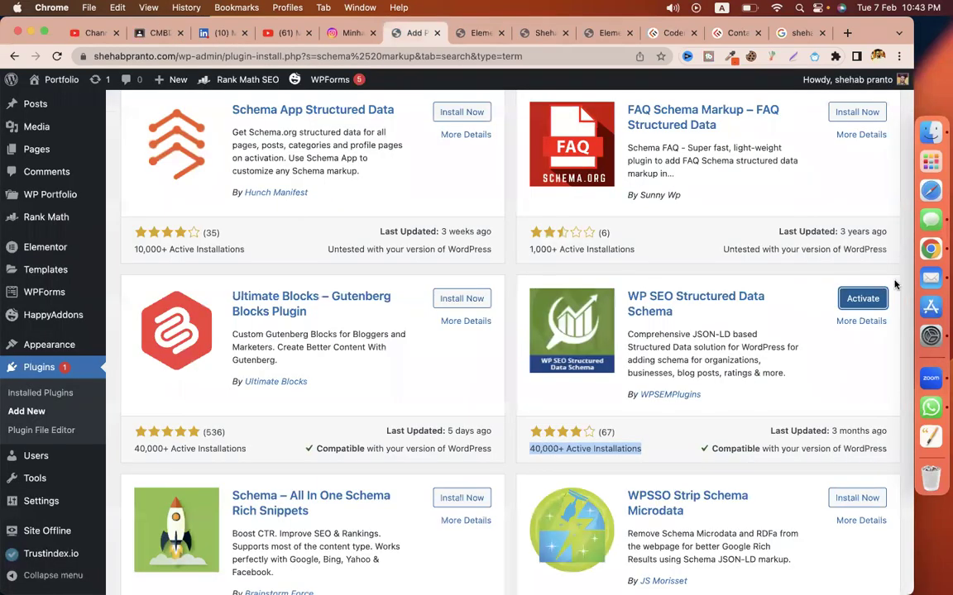
Step: Activate WP SEO Structured Data Schema and open its settings page
click(830, 303)
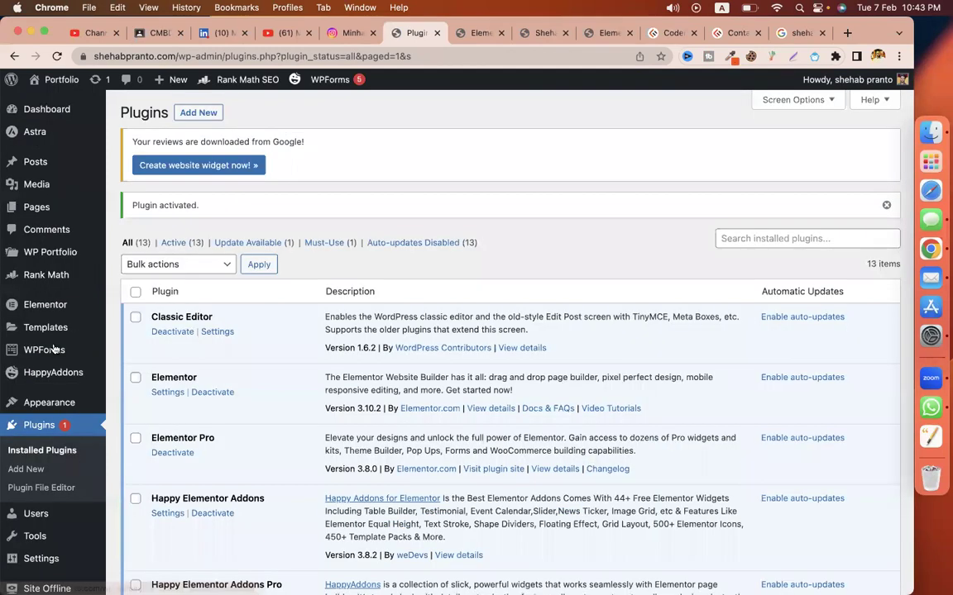
mouse_move(53, 350)
scroll(53, 350, down, 5)
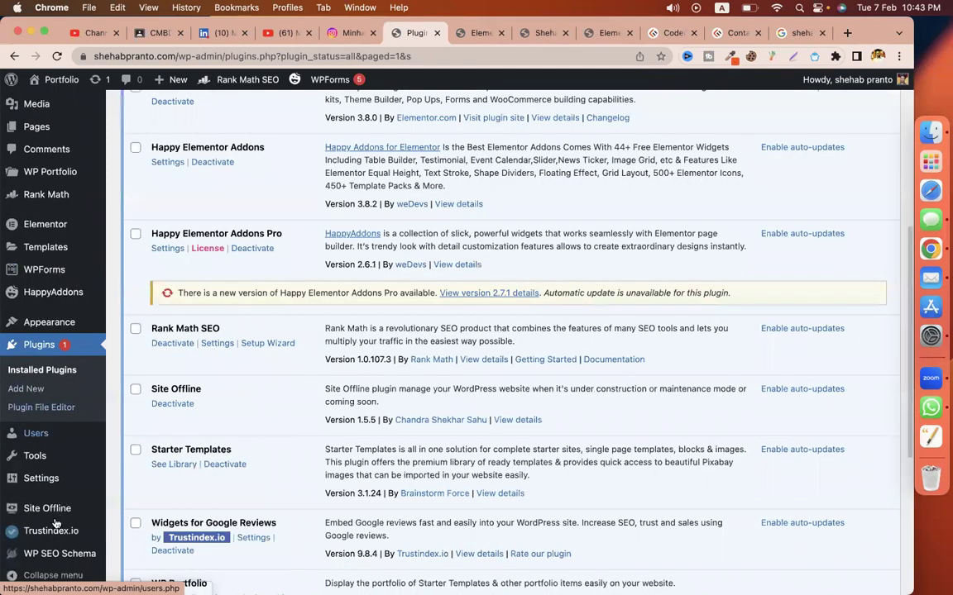
mouse_move(51, 559)
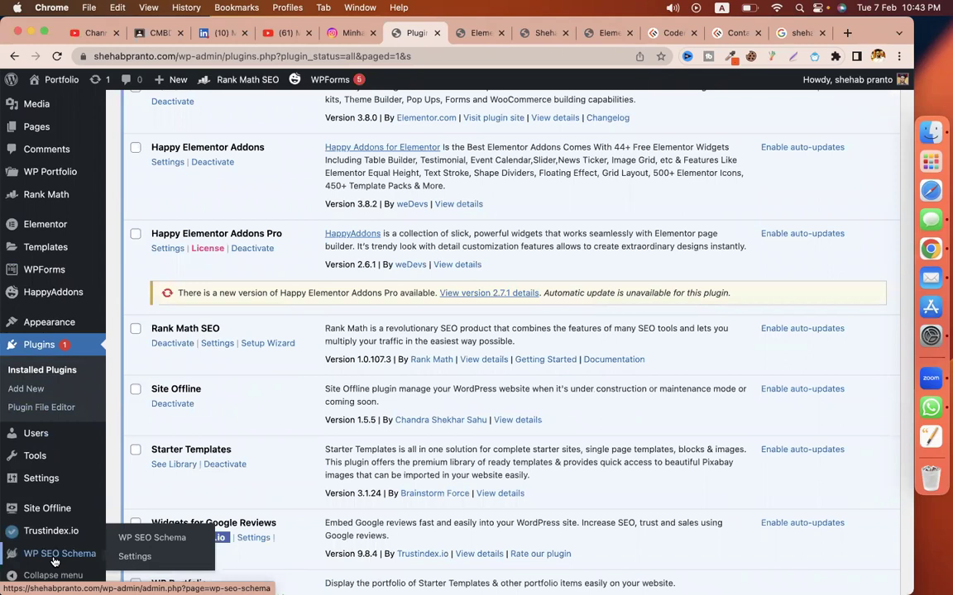
click(54, 562)
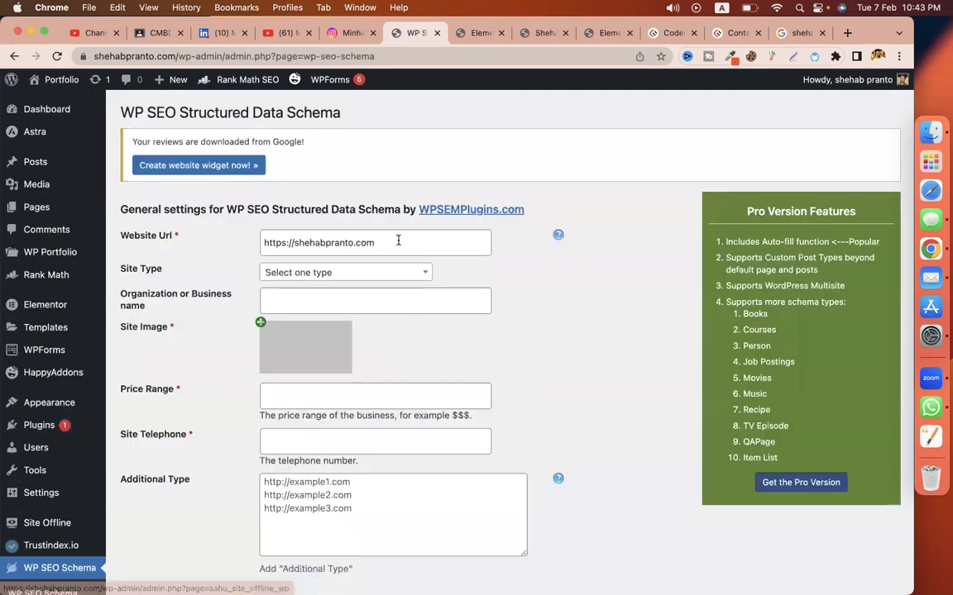
click(398, 241)
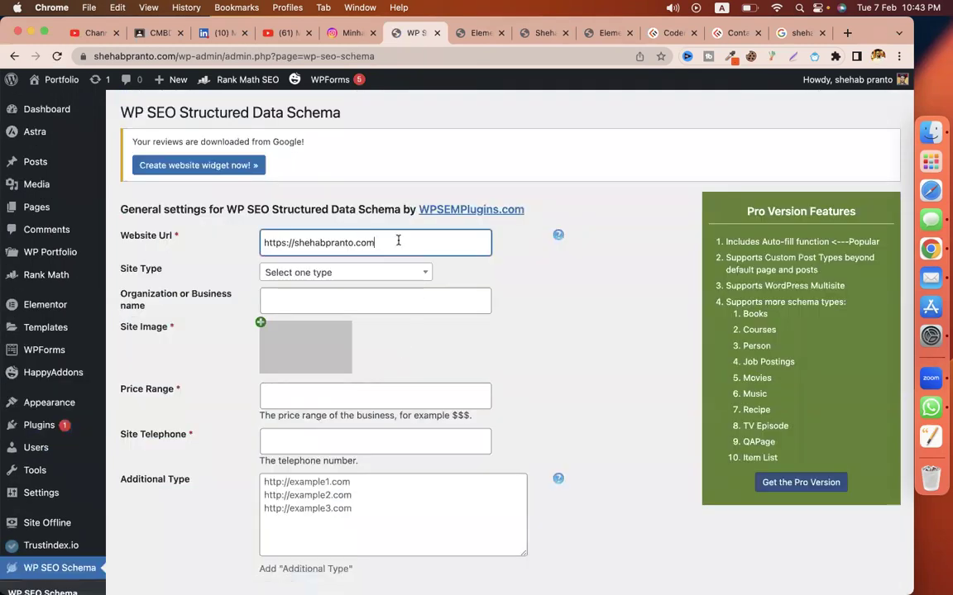
Step: Filter the Site Type dropdown with 'bus' to find LocalBusiness
click(415, 273)
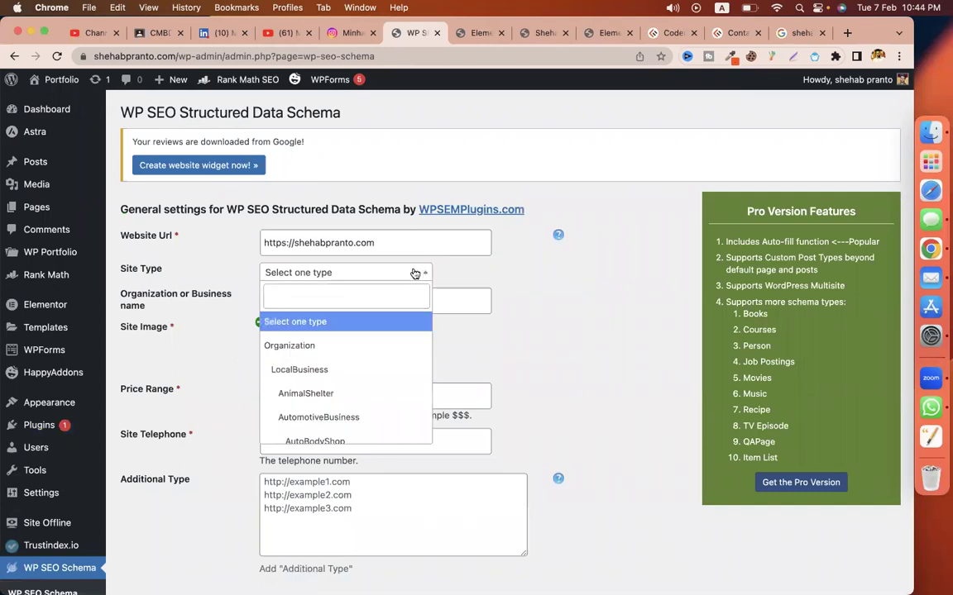
scroll(352, 392, down, 1)
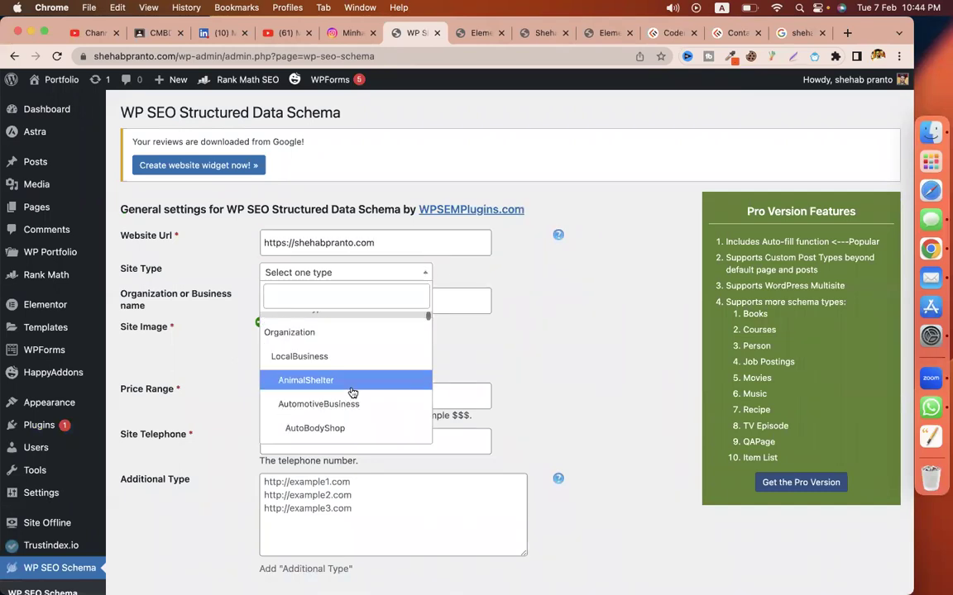
scroll(352, 393, down, 3)
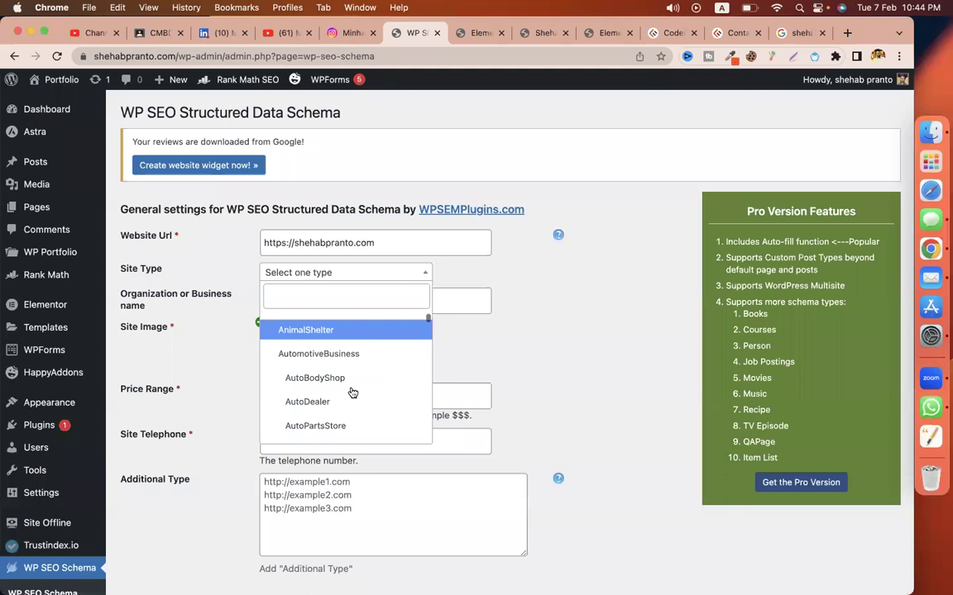
scroll(353, 393, down, 6)
scroll(352, 393, down, 3)
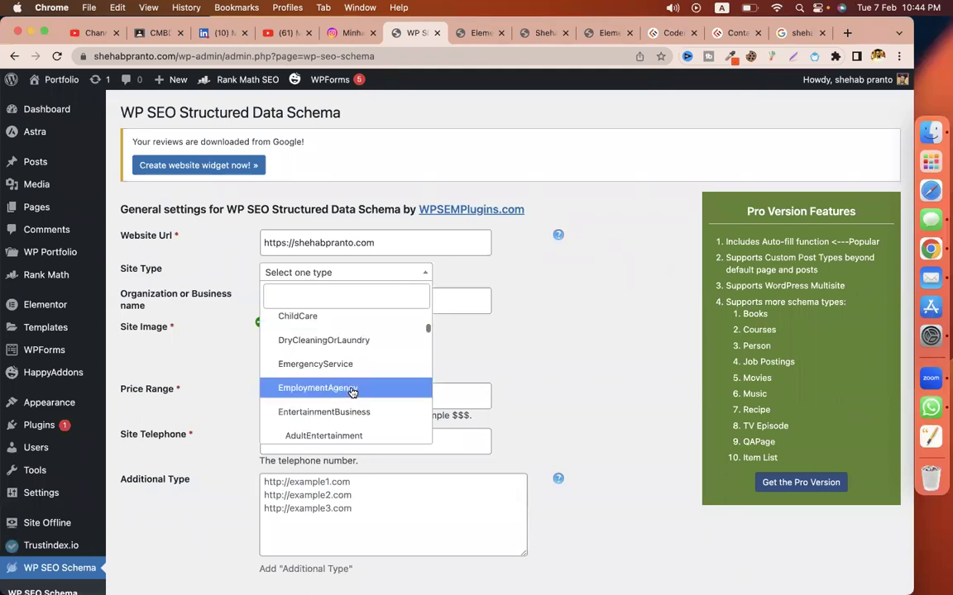
scroll(353, 393, down, 7)
scroll(353, 393, down, 3)
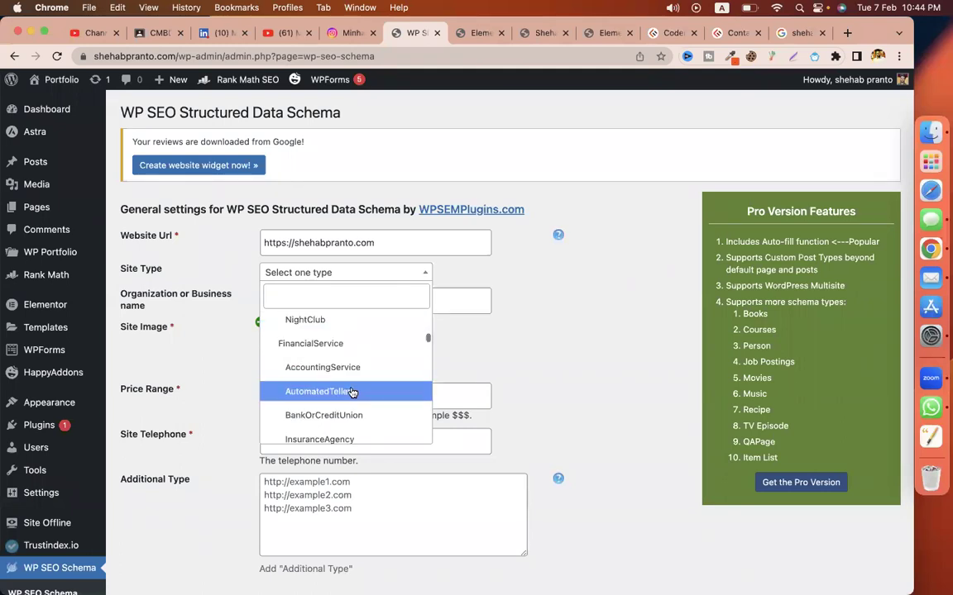
scroll(353, 393, down, 3)
scroll(352, 392, down, 2)
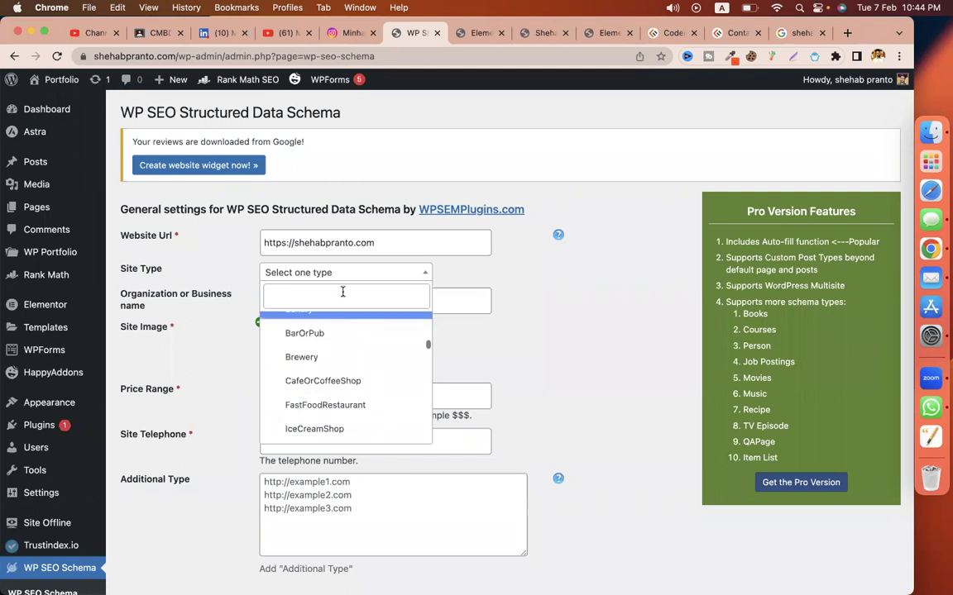
scroll(342, 292, down, 2)
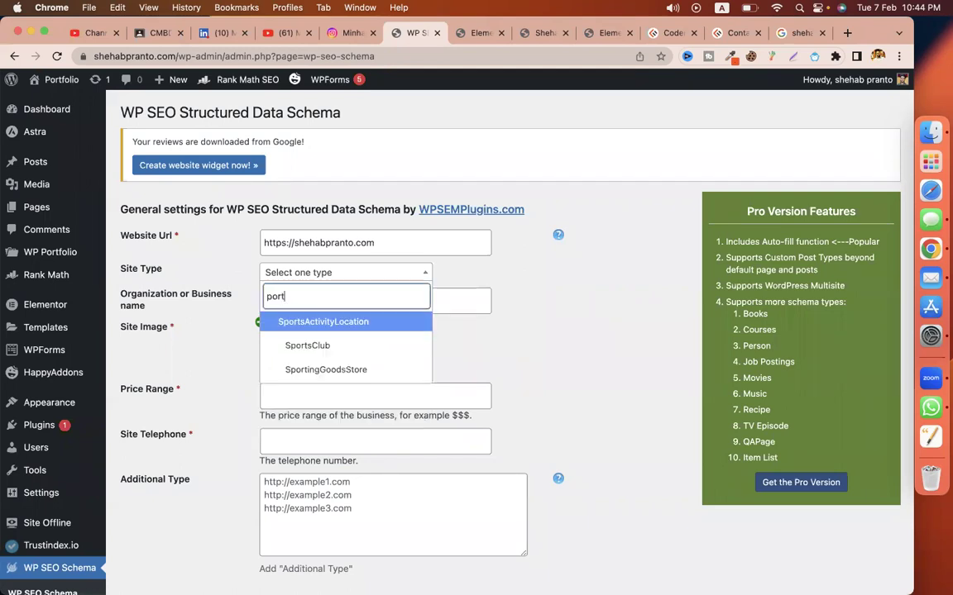
key(super+a)
text(bus)
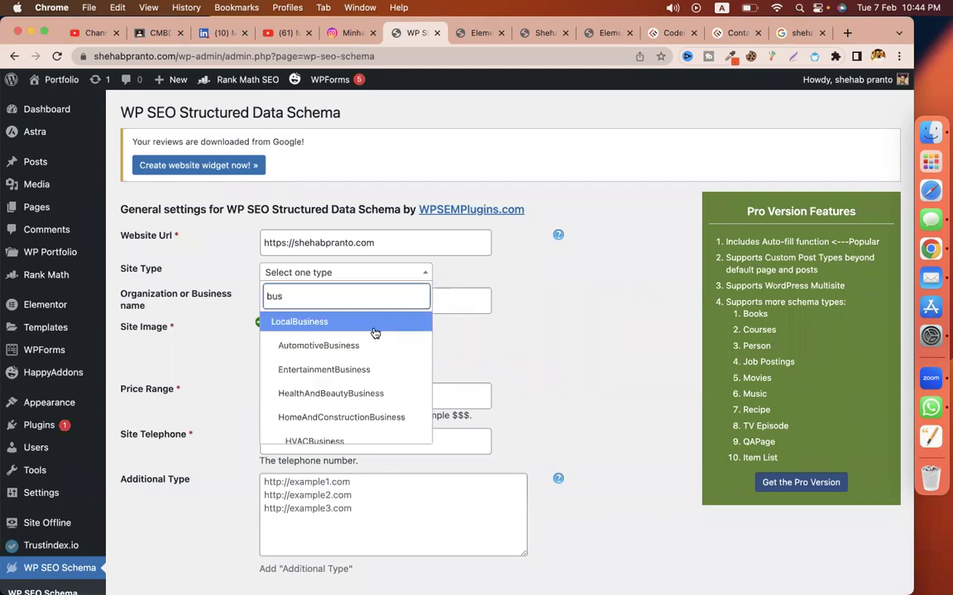
scroll(355, 364, down, 2)
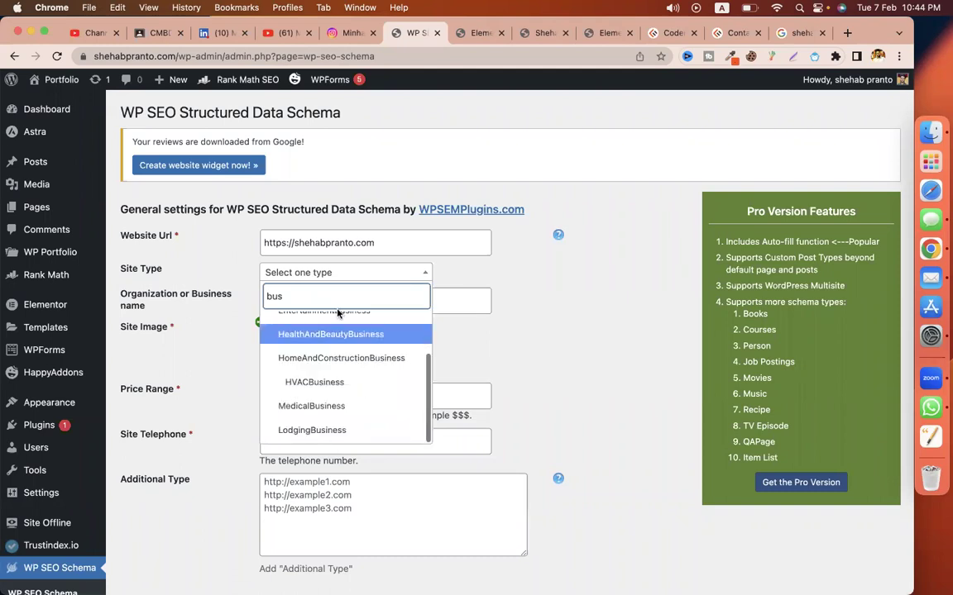
key(super+a)
text(we)
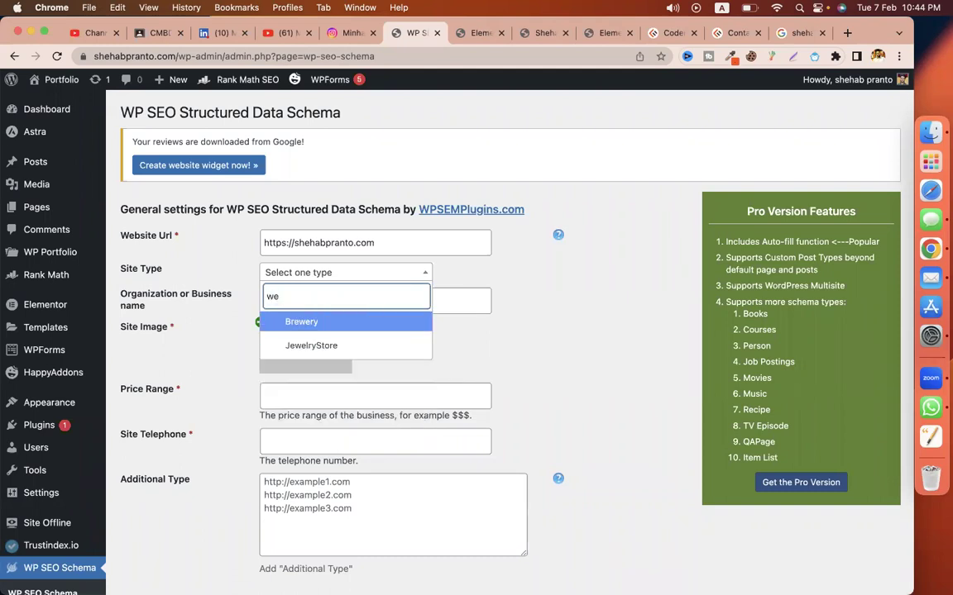
key(super+z)
Step: Choose LocalBusiness, enter the owner's name as business name, and use the web-developer logo
click(310, 321)
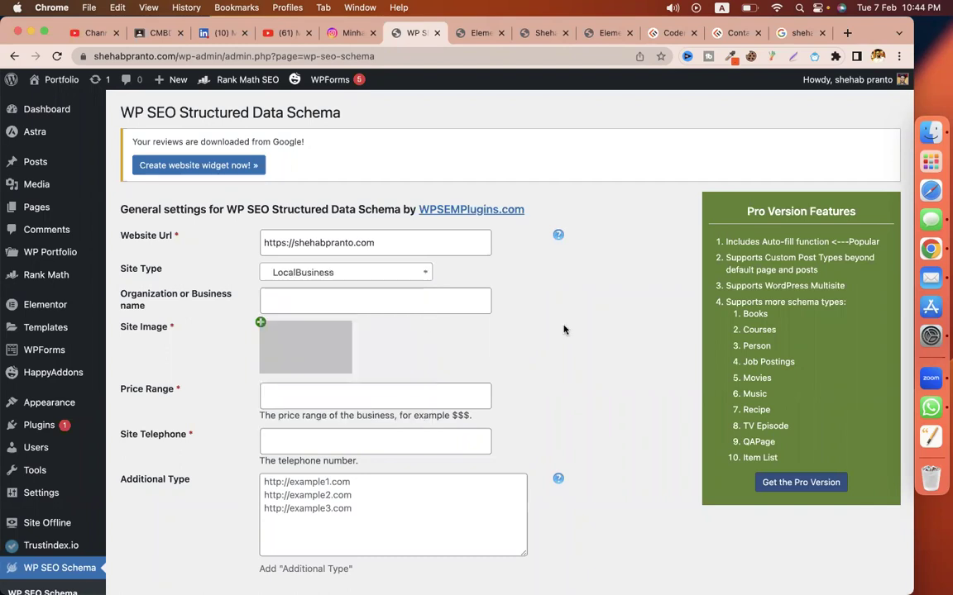
click(321, 300)
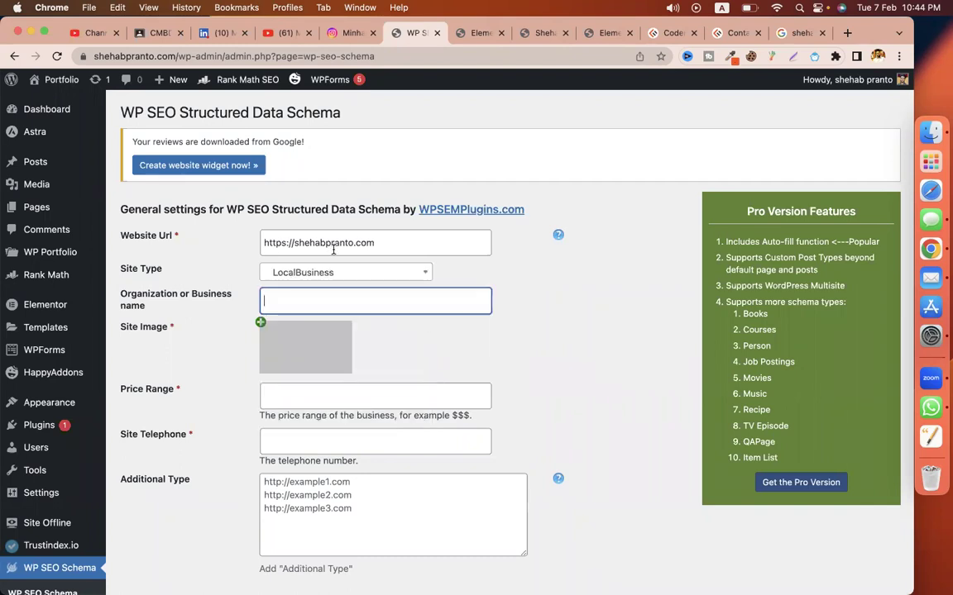
click(318, 245)
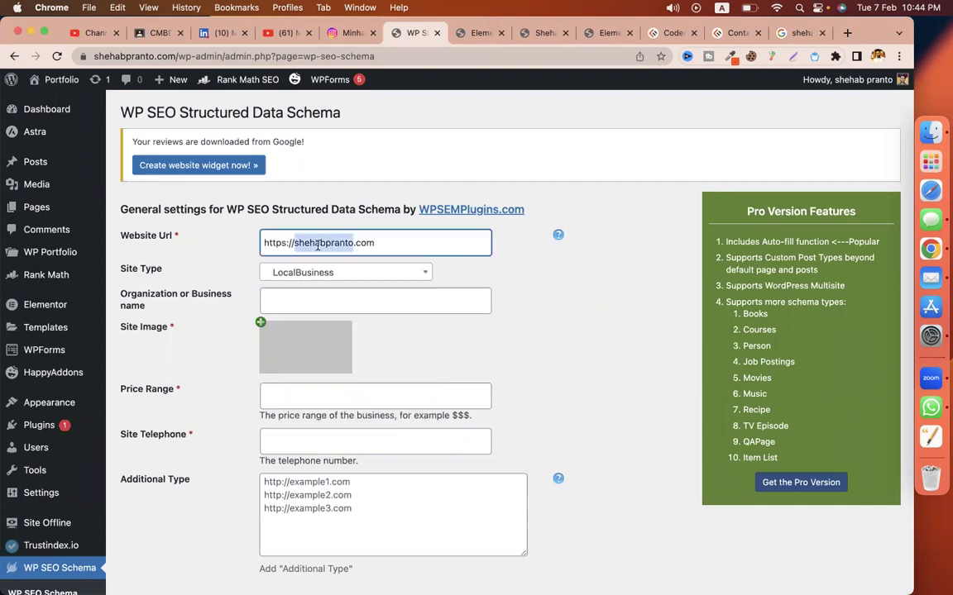
click(328, 303)
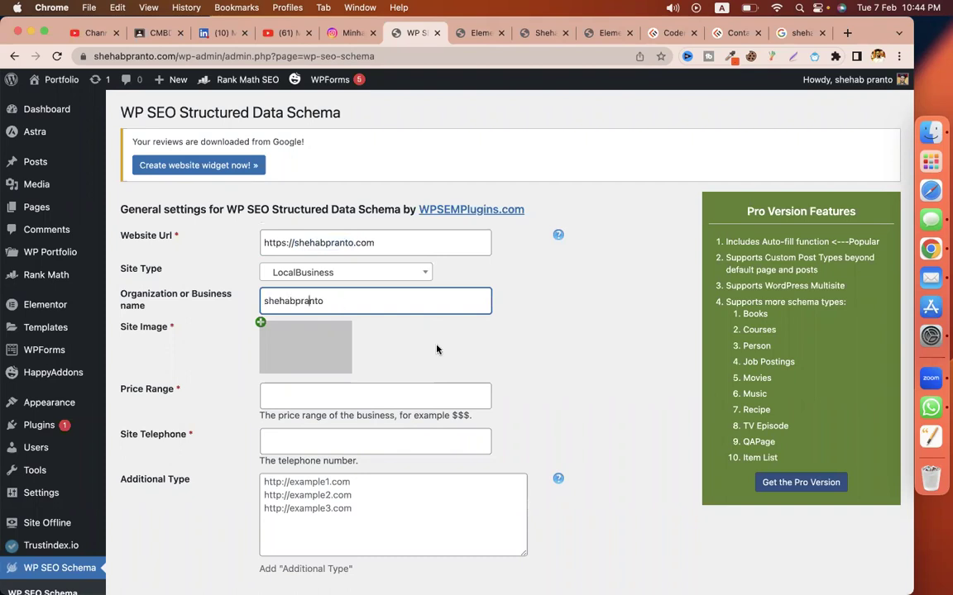
click(261, 322)
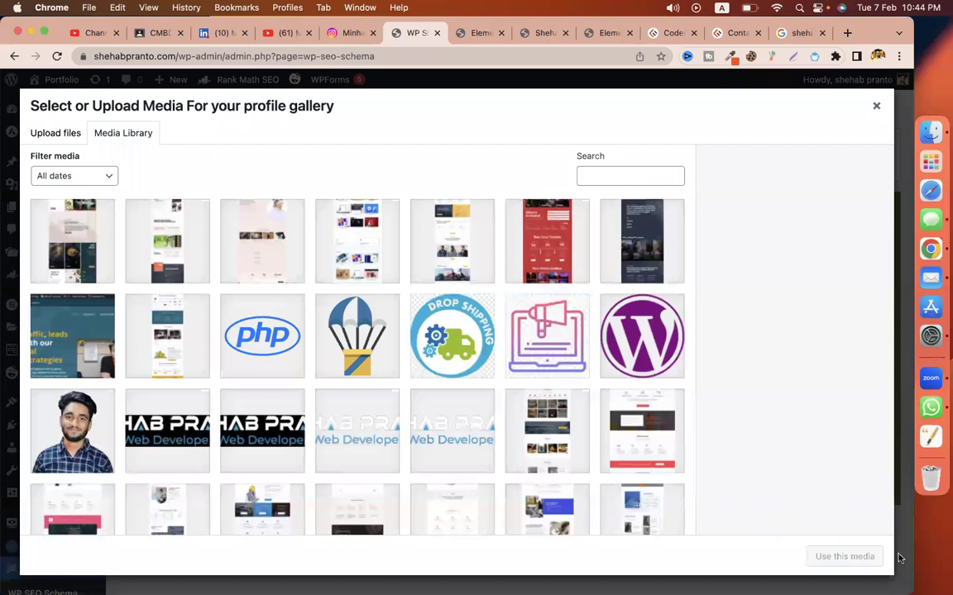
click(167, 431)
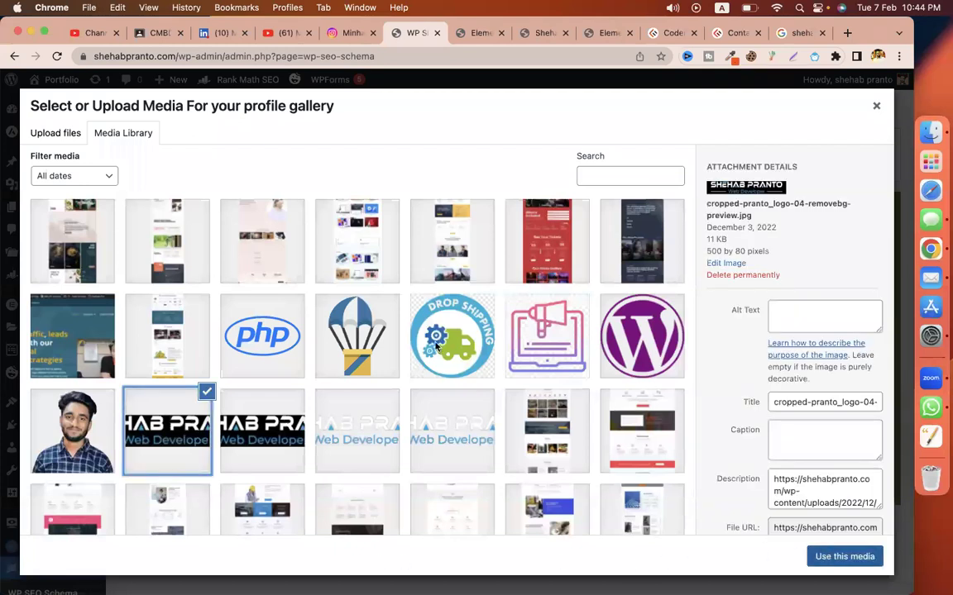
key(Return)
Step: Set the price range to $$$ and enter the business telephone number
click(373, 353)
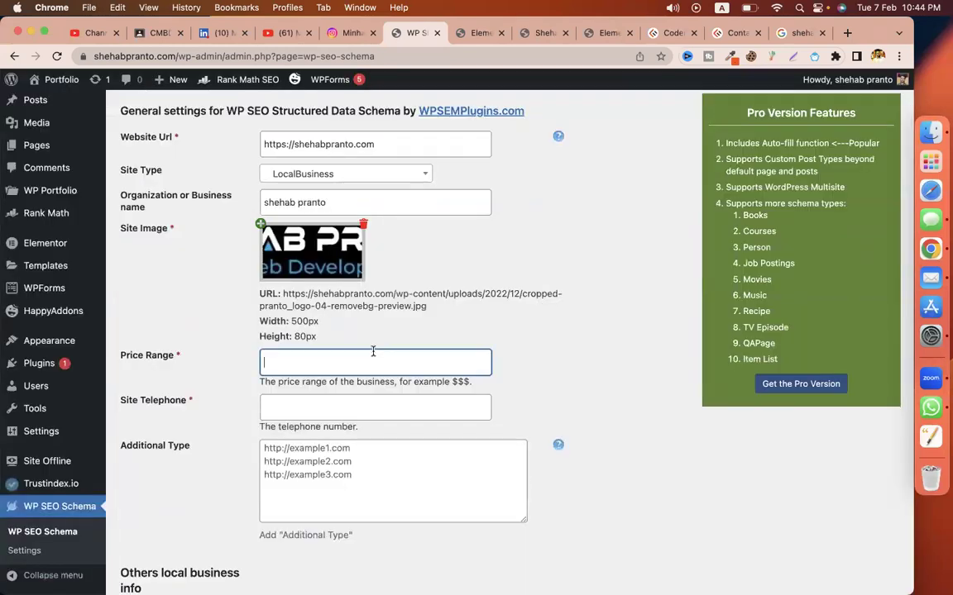
scroll(335, 315, down, 1)
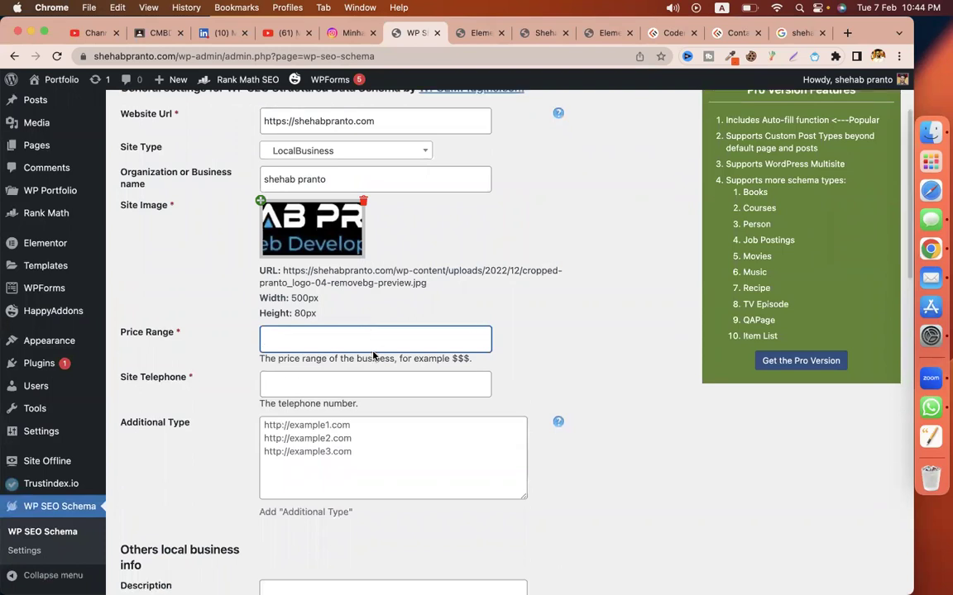
text($$$)
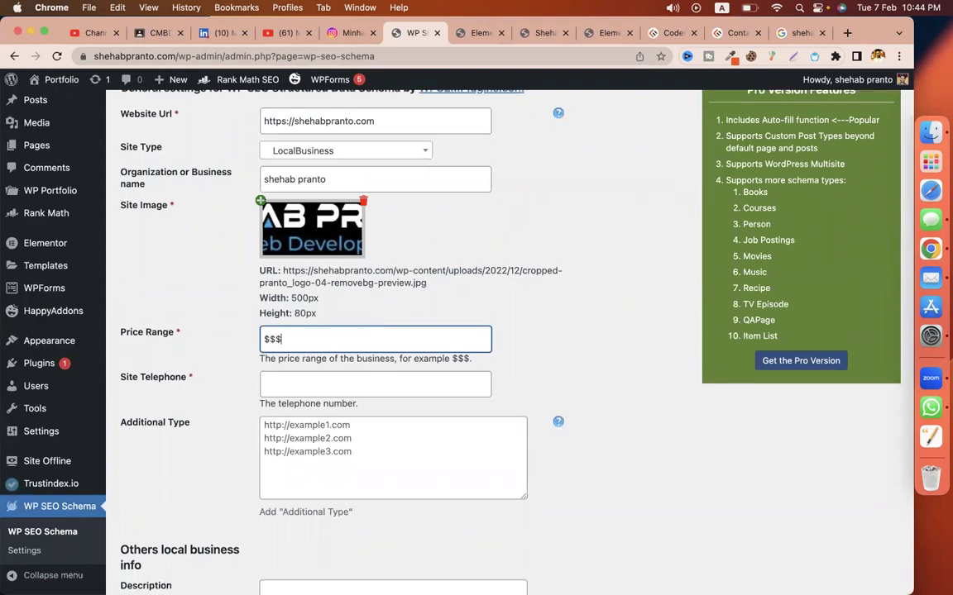
click(345, 395)
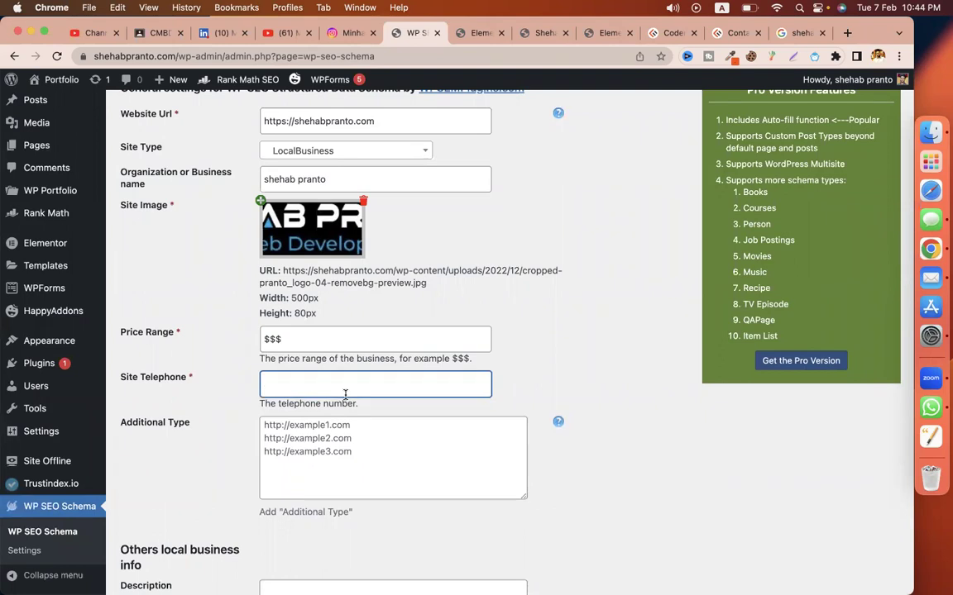
scroll(346, 394, down, 1)
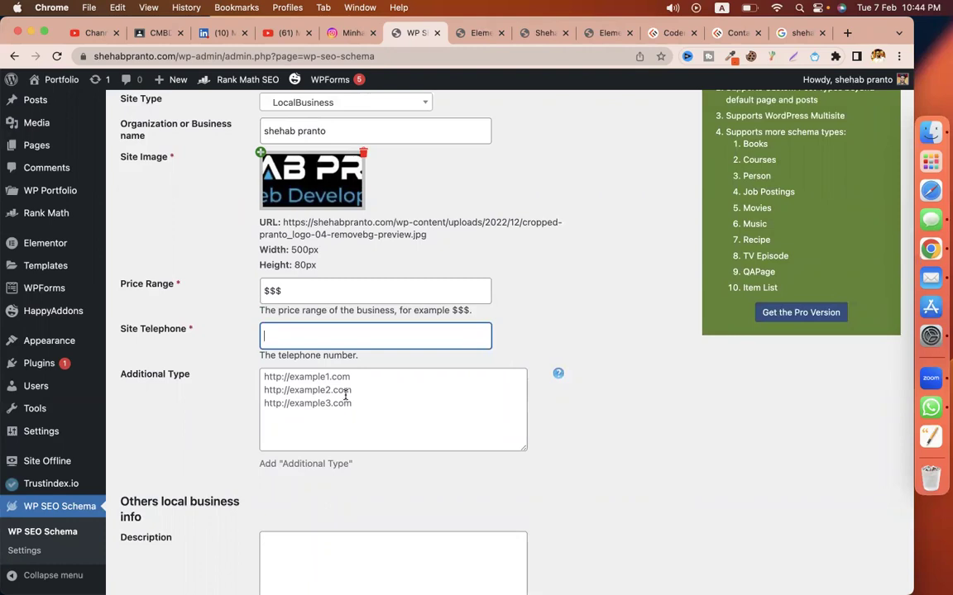
click(346, 422)
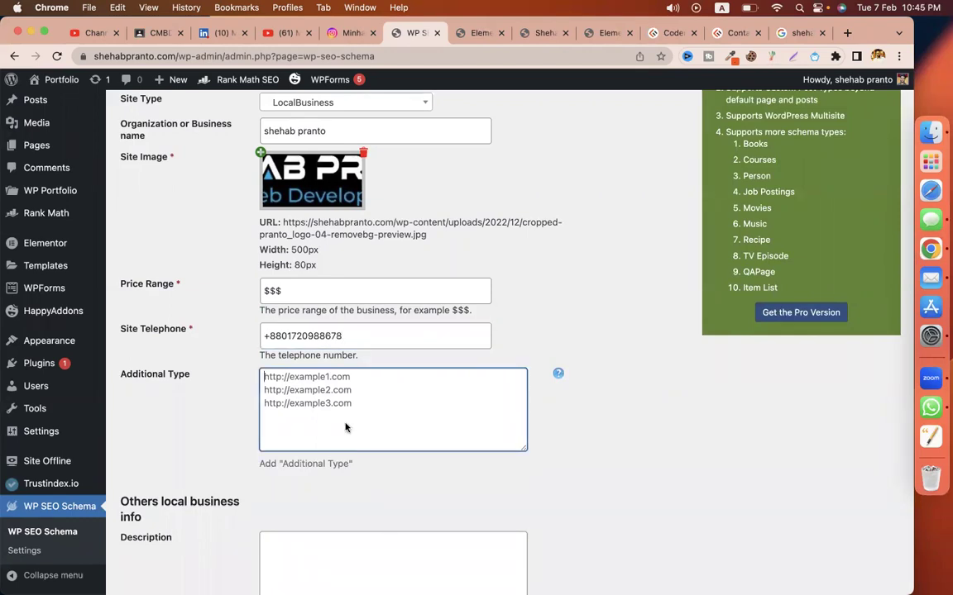
scroll(323, 329, down, 2)
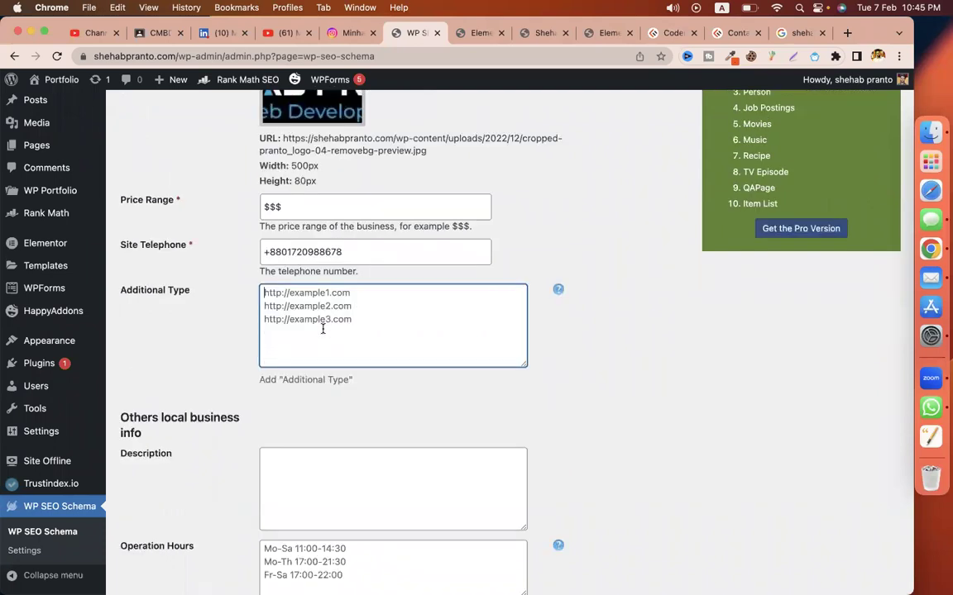
key(super+t)
key(Return)
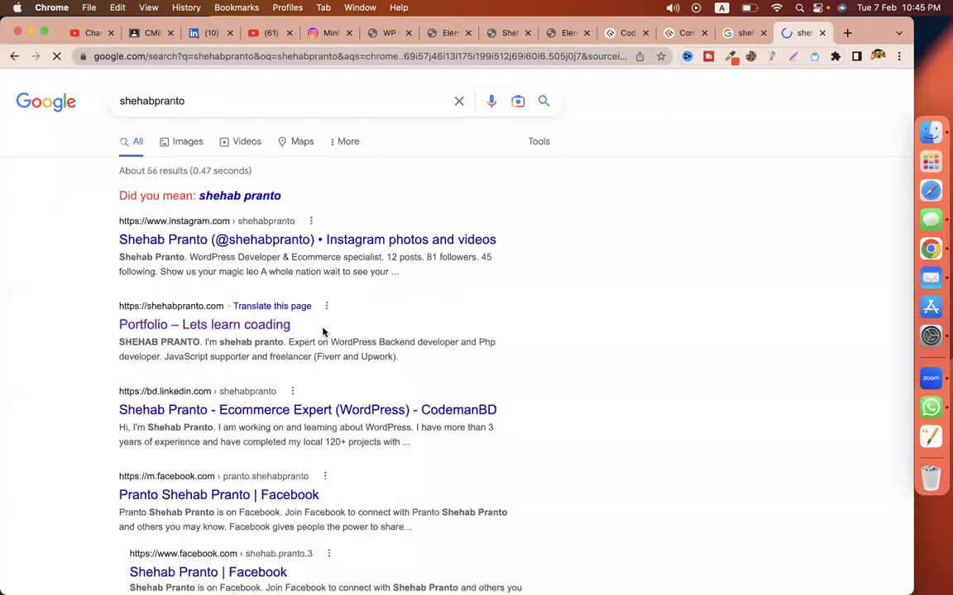
click(200, 91)
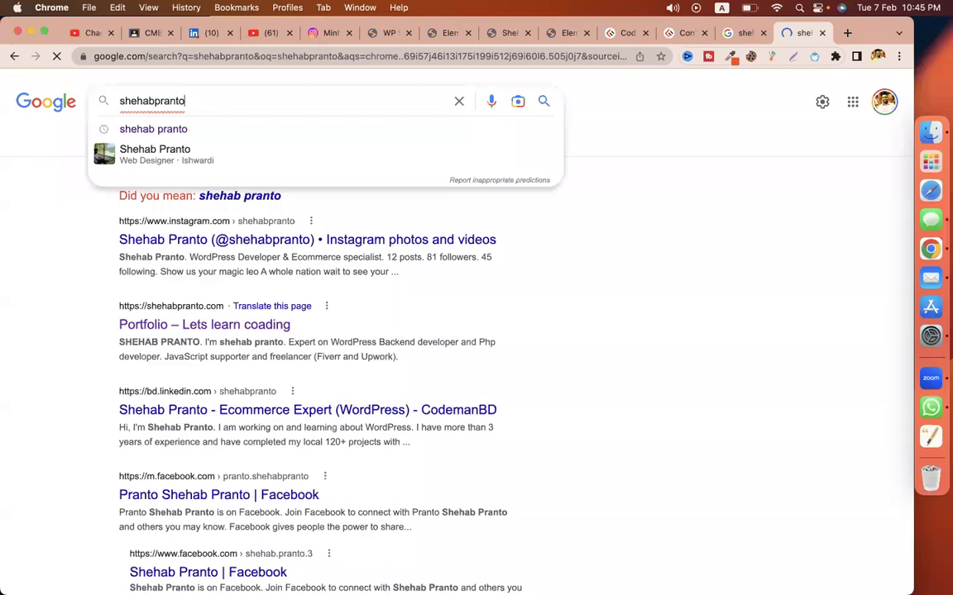
text(.com)
key(super+a)
key(super+c)
key(Return)
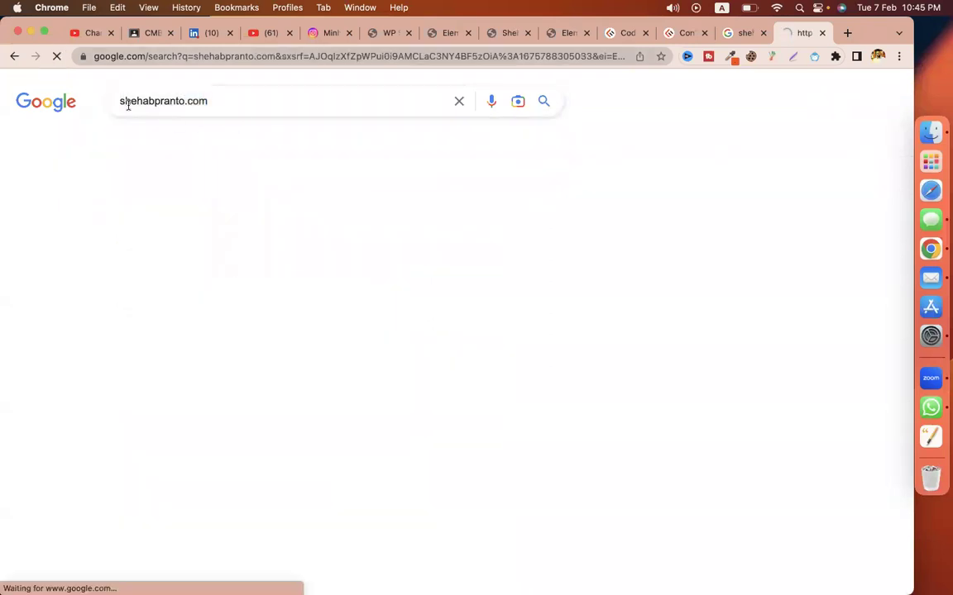
click(119, 101)
text(www)
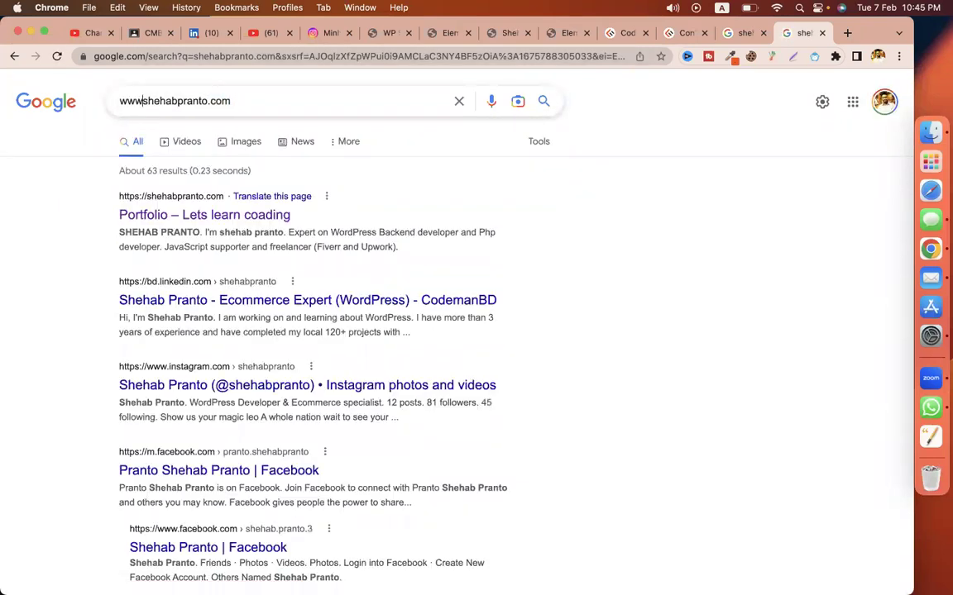
text(.)
key(Return)
double_click(132, 100)
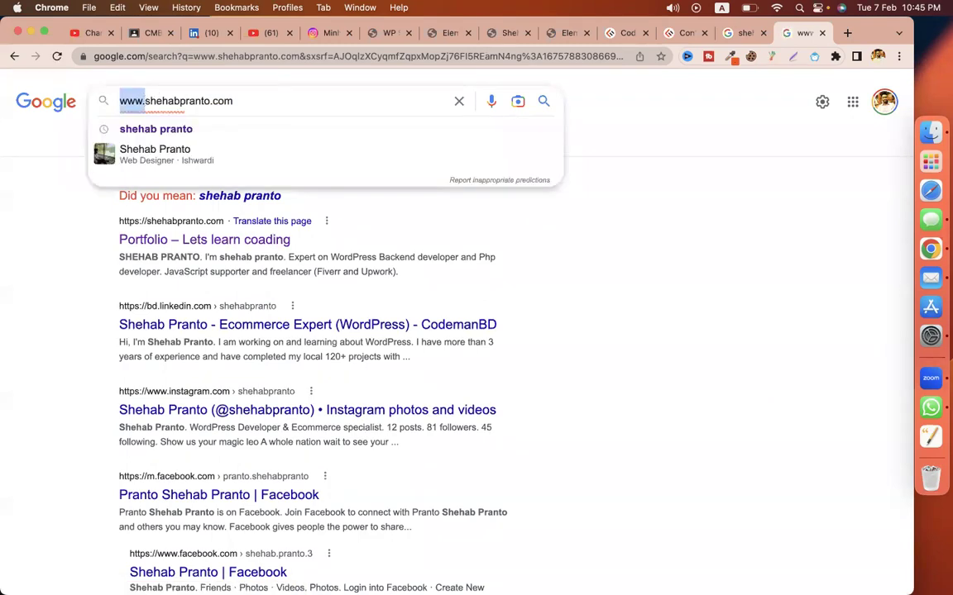
text(https:/)
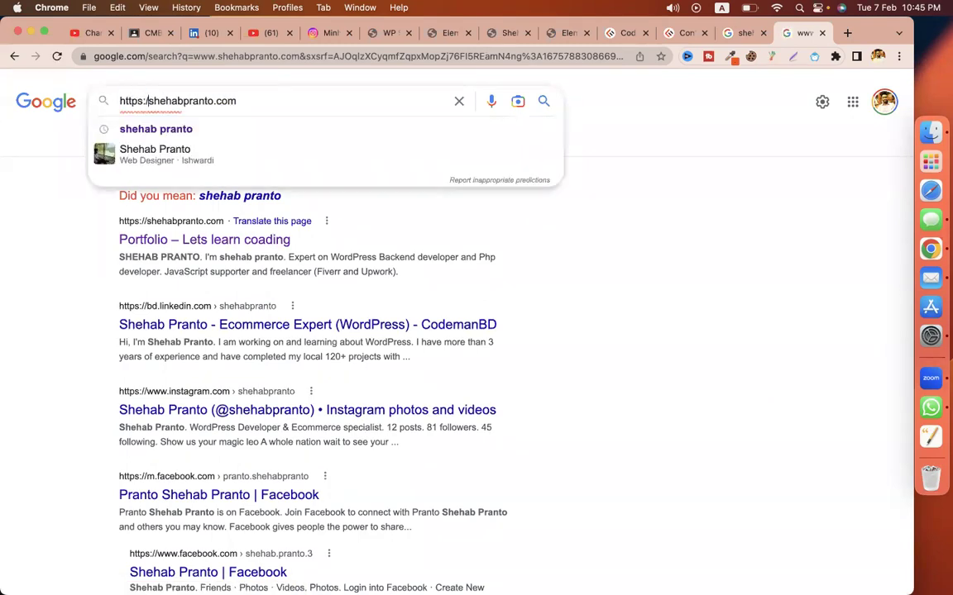
text(/)
key(Return)
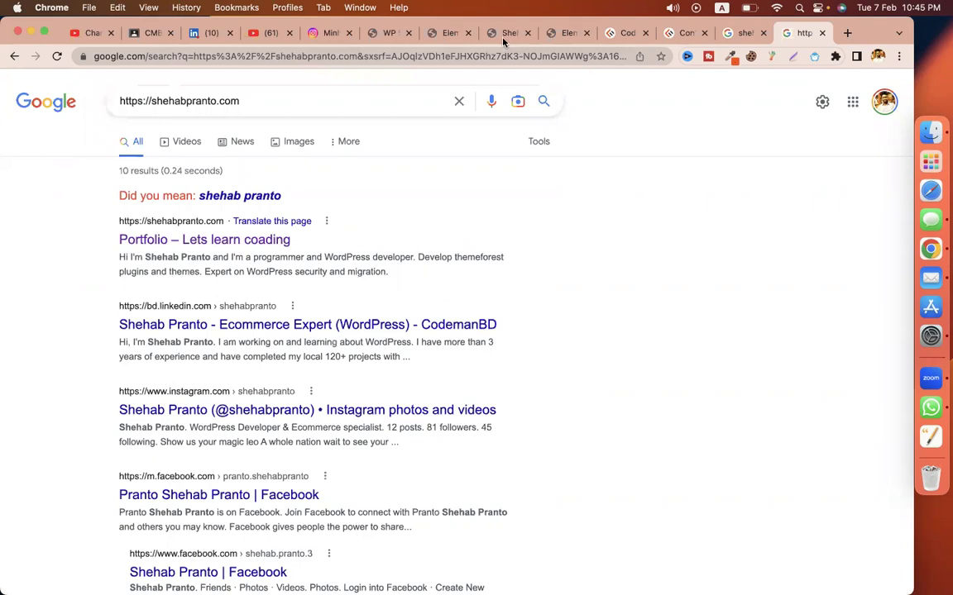
click(503, 33)
key(ctrl+shift+Tab)
key(ctrl+shift+Tab)
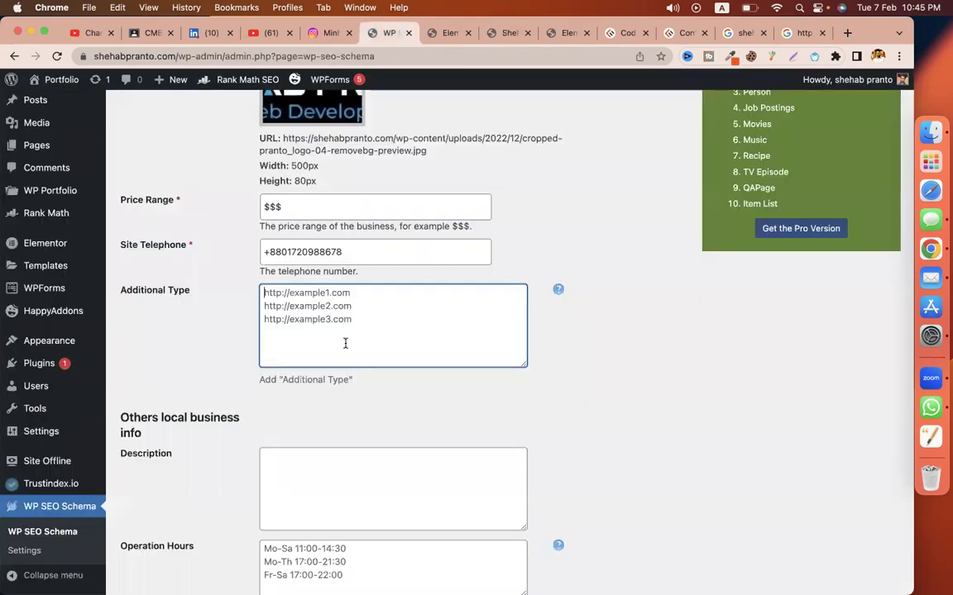
key(super+v)
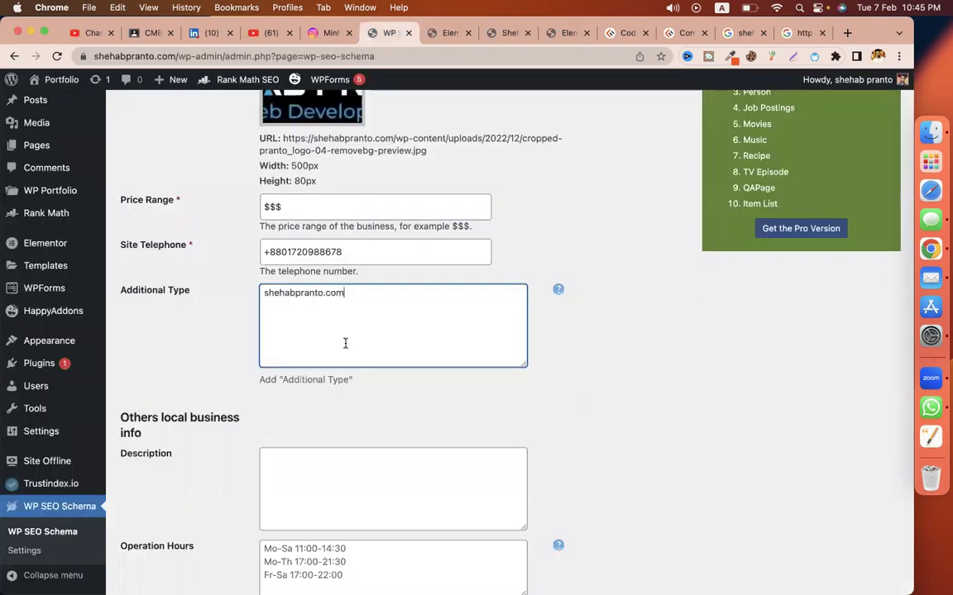
key(super+a)
key(super+c)
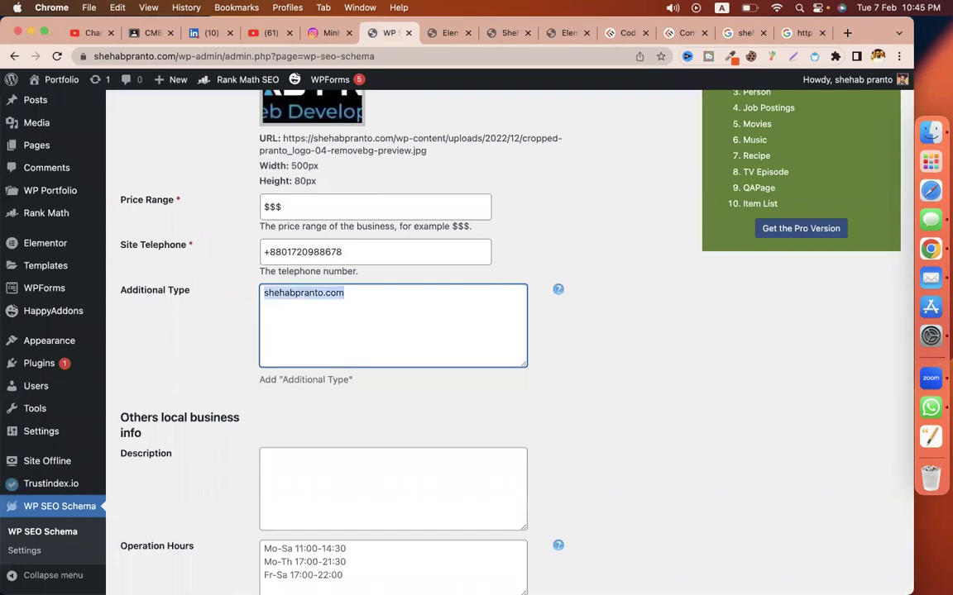
key(Right)
key(Return)
key(super+v)
key(shift+super+Left)
key(super+c)
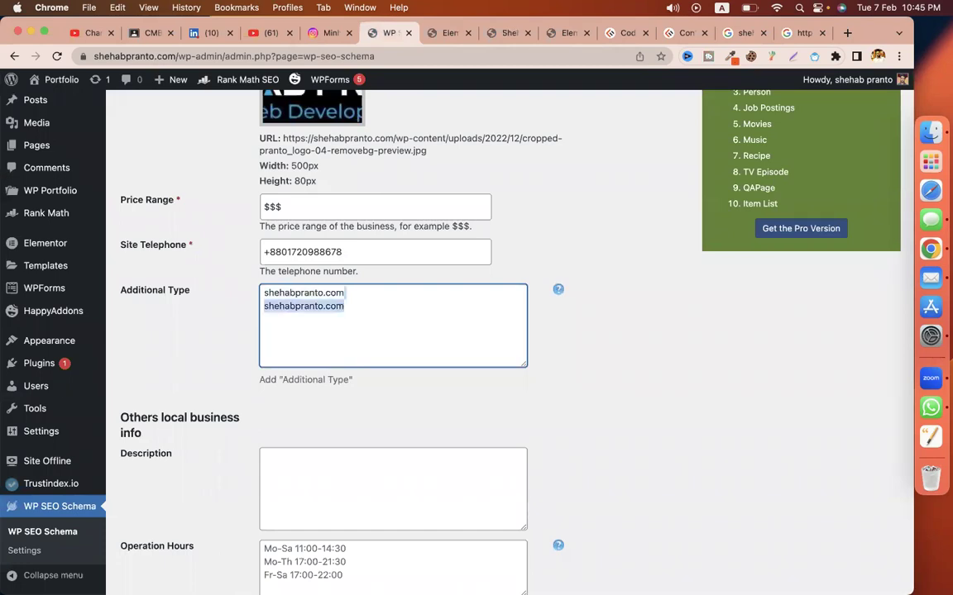
key(Right)
key(super+Left)
text(www.)
key(super+Right)
key(Return)
text(h)
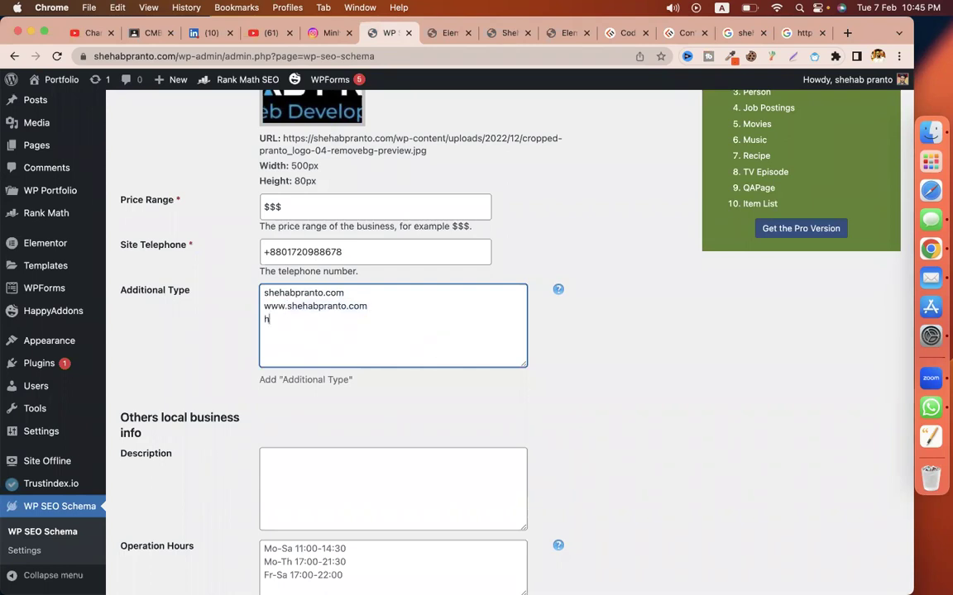
text(ttps://)
key(super+v)
key(Return)
text(https)
key(BackSpace)
text(://)
key(BackSpace)
key(BackSpace)
text(//)
key(super+v)
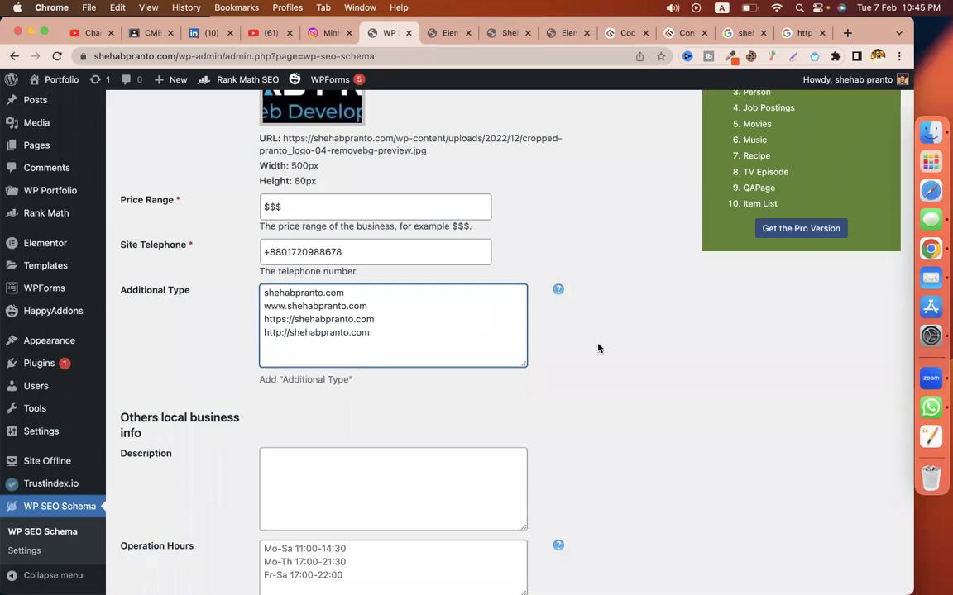
scroll(597, 346, down, 2)
Step: Copy the home page's hero paragraph into the business Description field
click(393, 409)
scroll(487, 102, down, 2)
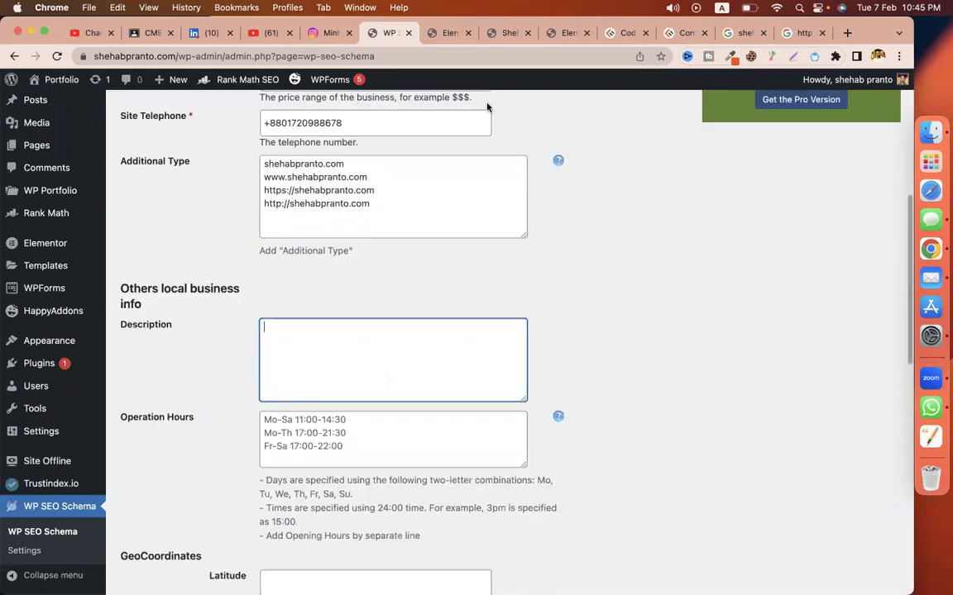
key(ctrl+Tab)
key(ctrl+Tab)
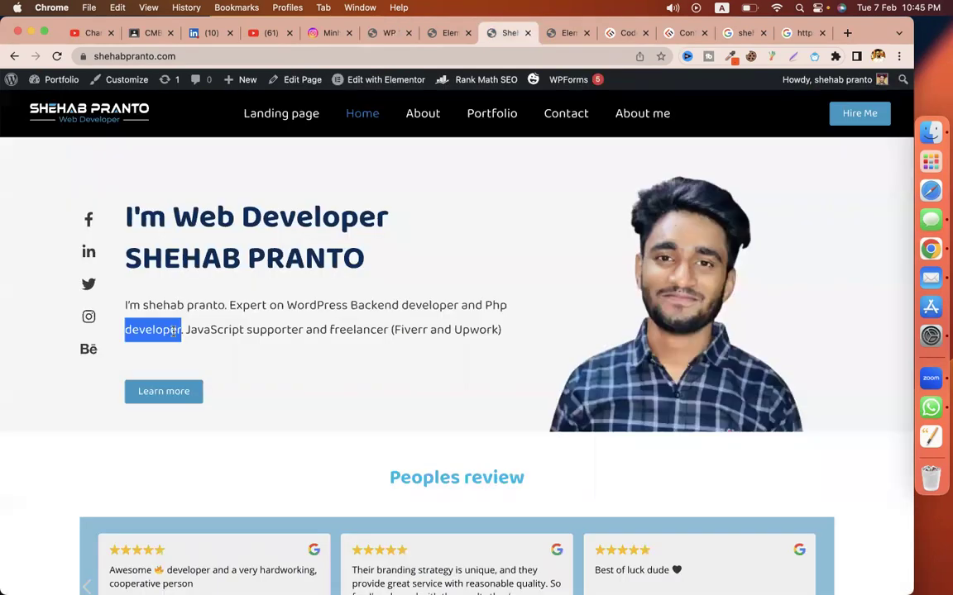
triple_click(174, 331)
key(ctrl+c)
key(ctrl+shift+Tab)
key(ctrl+shift+Tab)
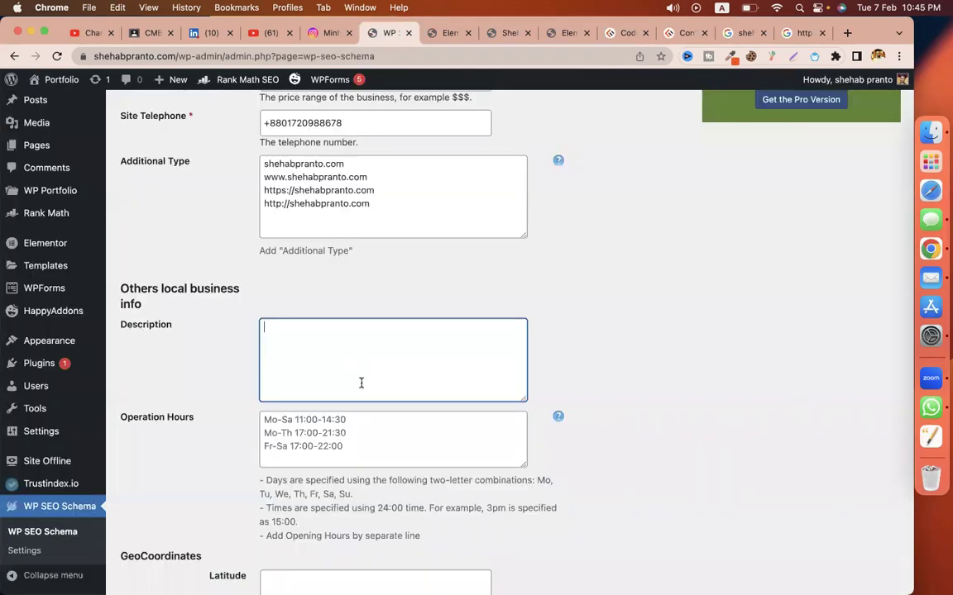
key(ctrl+v)
Step: Choose Bangladesh as the Address Country
scroll(360, 392, down, 3)
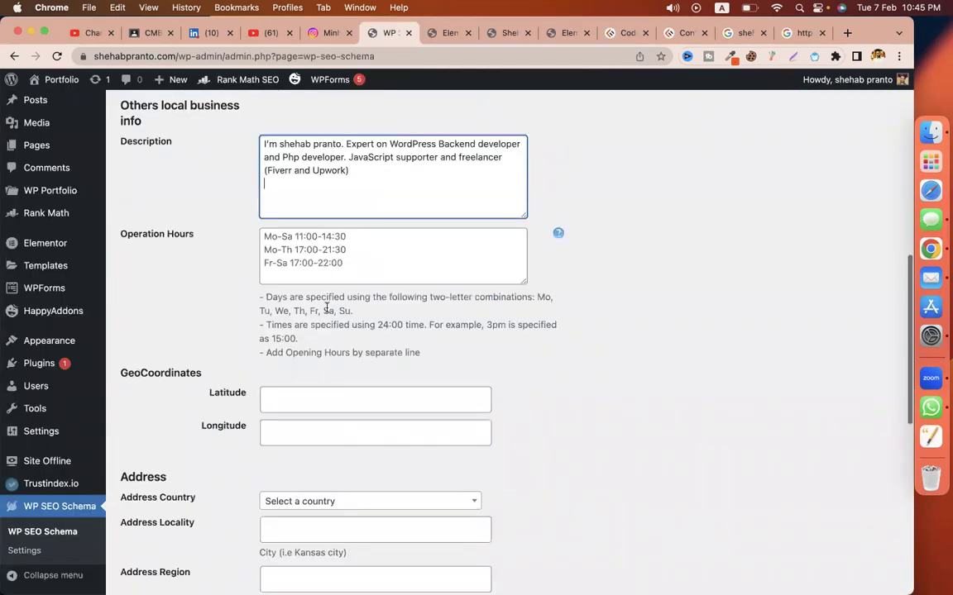
scroll(356, 380, down, 2)
scroll(342, 336, down, 2)
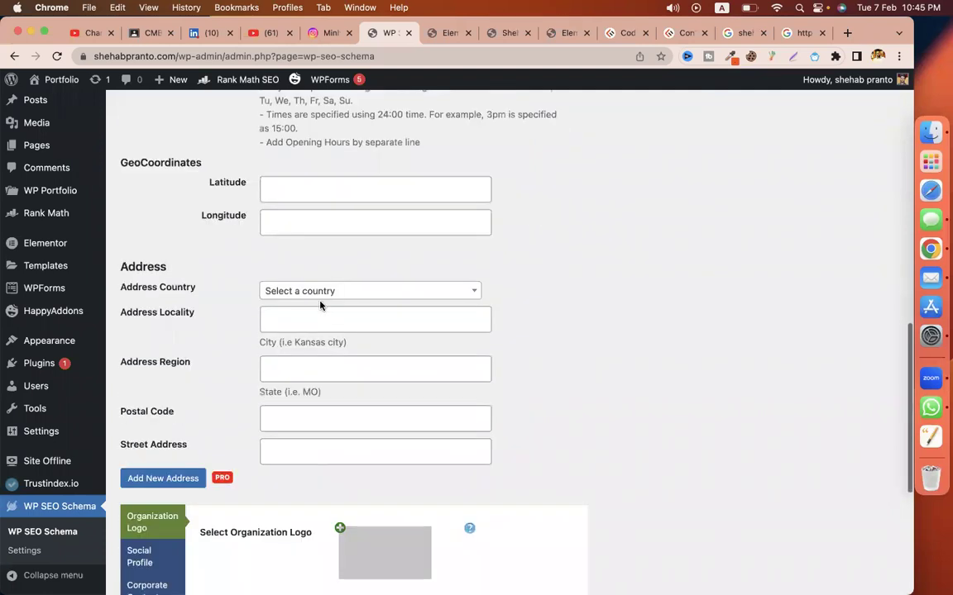
click(297, 296)
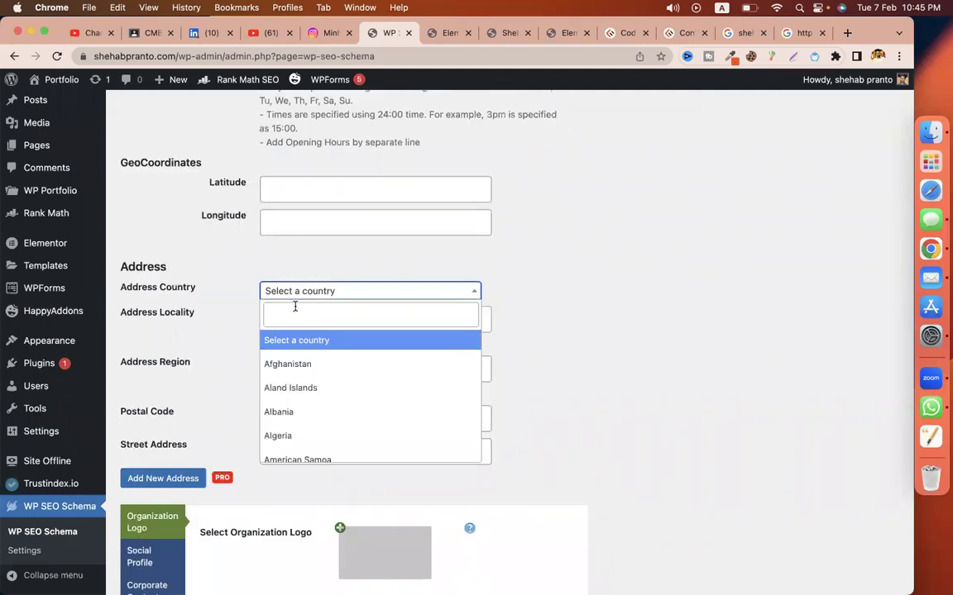
text(ban)
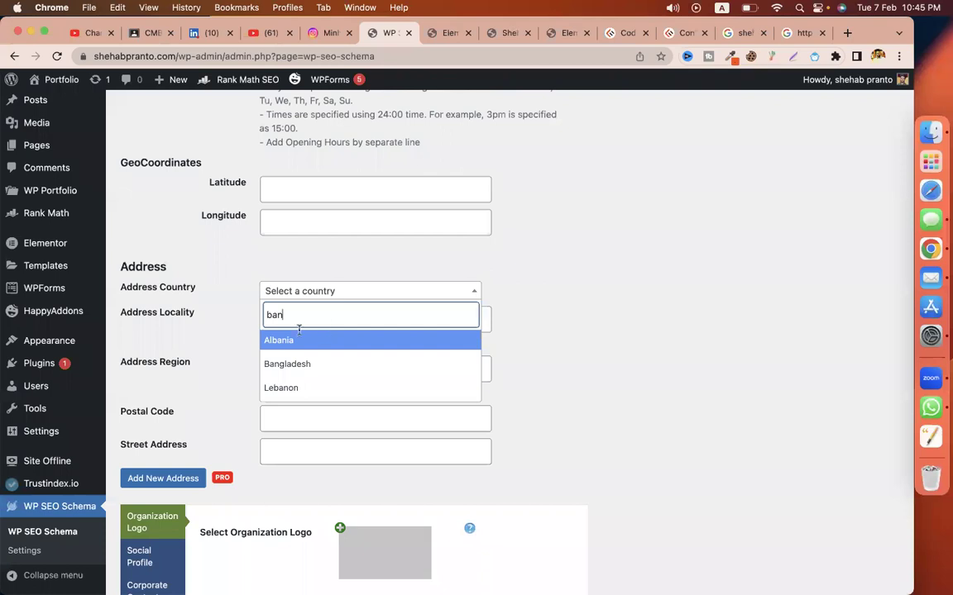
key(Down)
key(Return)
key(Tab)
scroll(446, 331, down, 2)
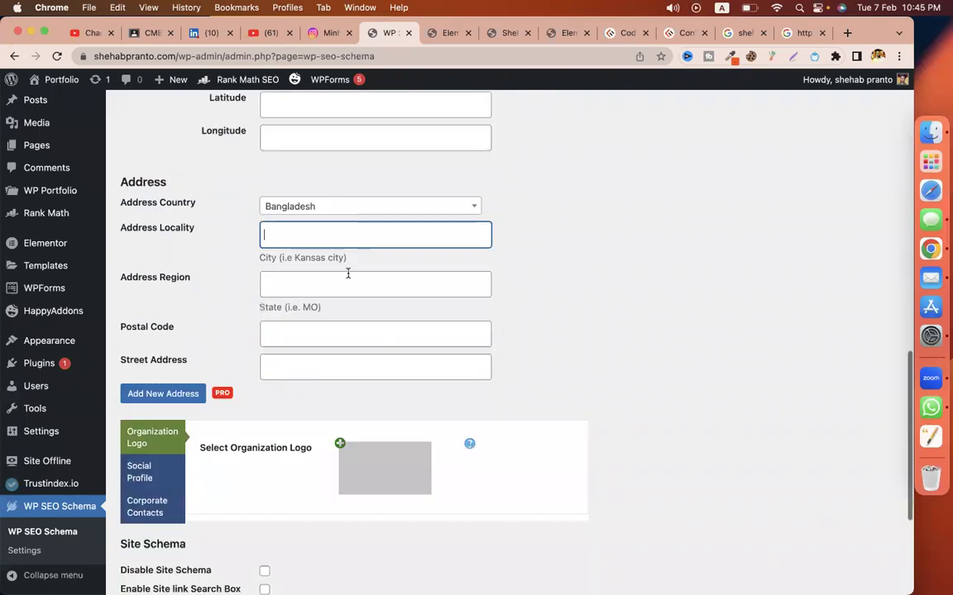
key(Tab)
key(Tab)
key(shift+Tab)
key(shift+Tab)
text(Pab)
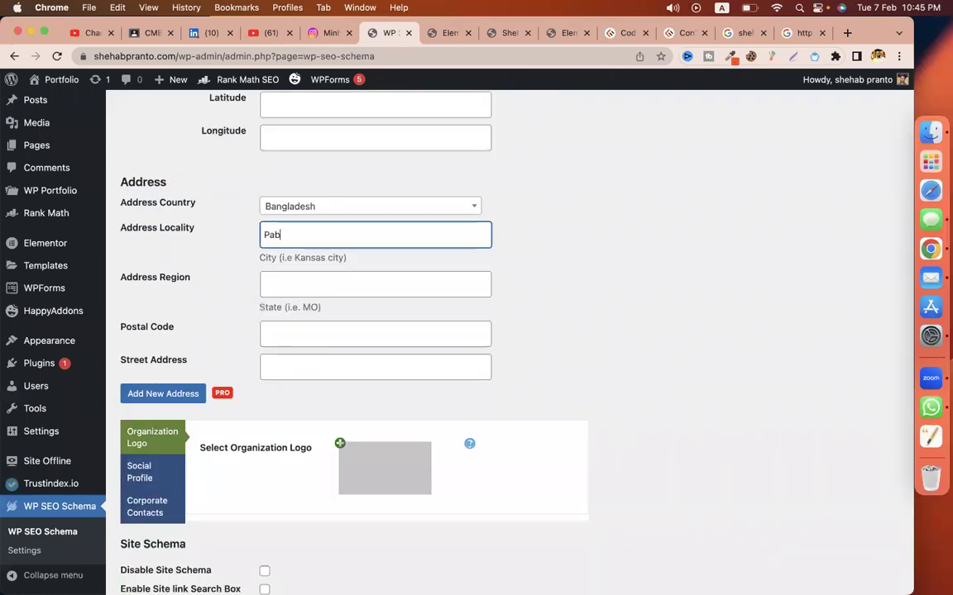
text(na)
key(super+a)
key(Tab)
key(Tab)
text(6620)
click(314, 372)
scroll(458, 312, down, 2)
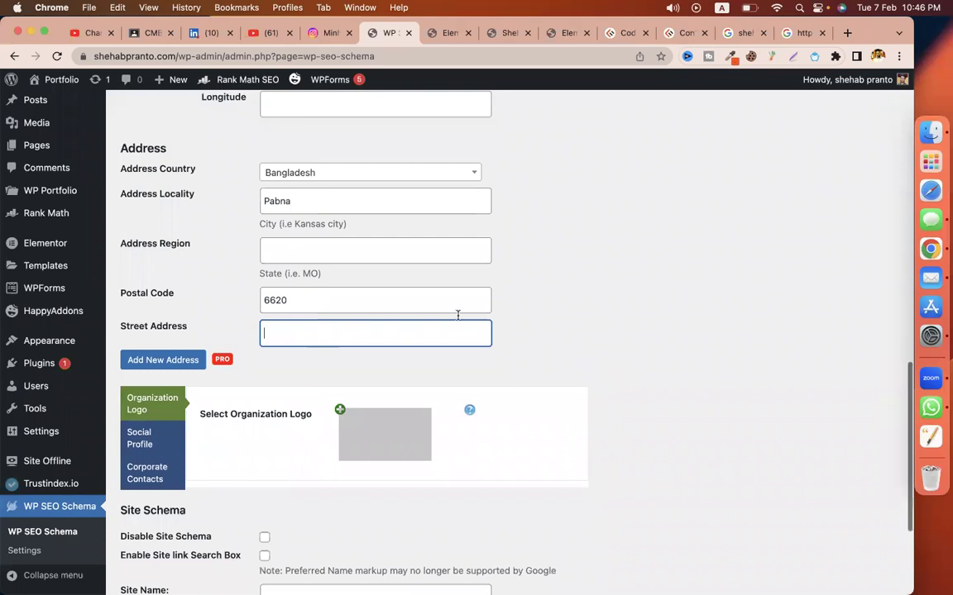
text(()
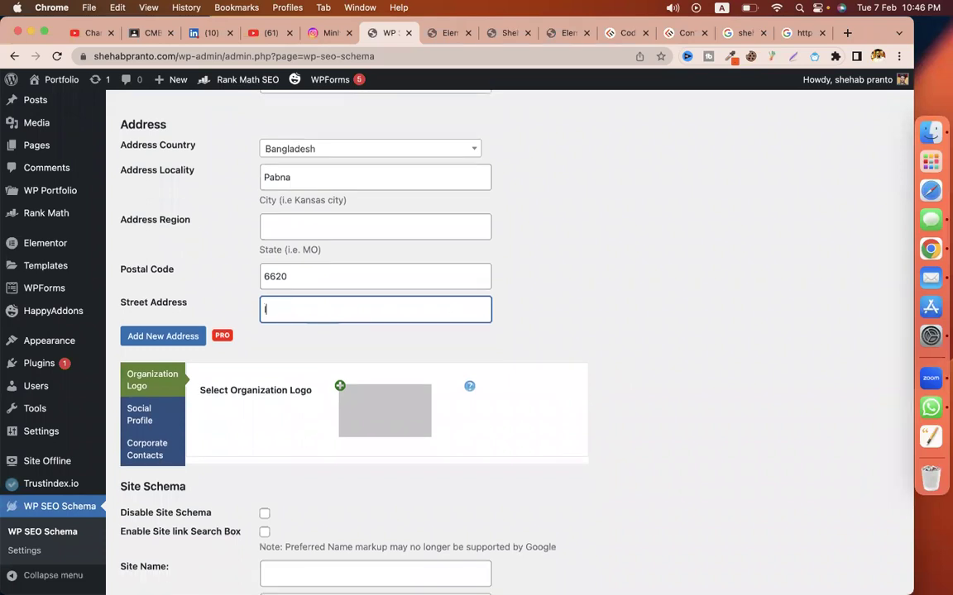
text(shordi)
scroll(347, 240, down, 3)
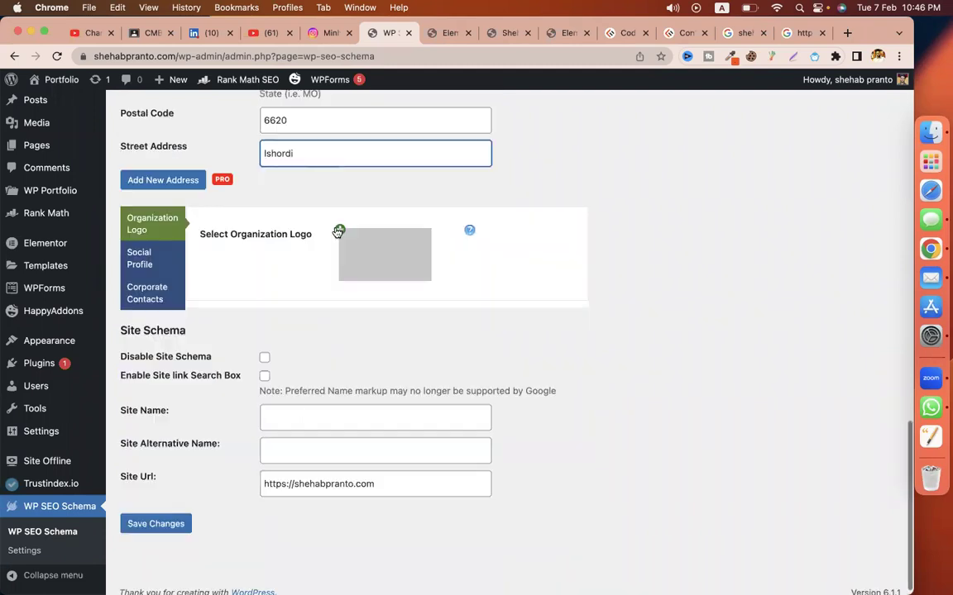
Step: Set the cropped 500×80 web-developer logo as Organization Logo, with the owner's name as alt text
click(338, 230)
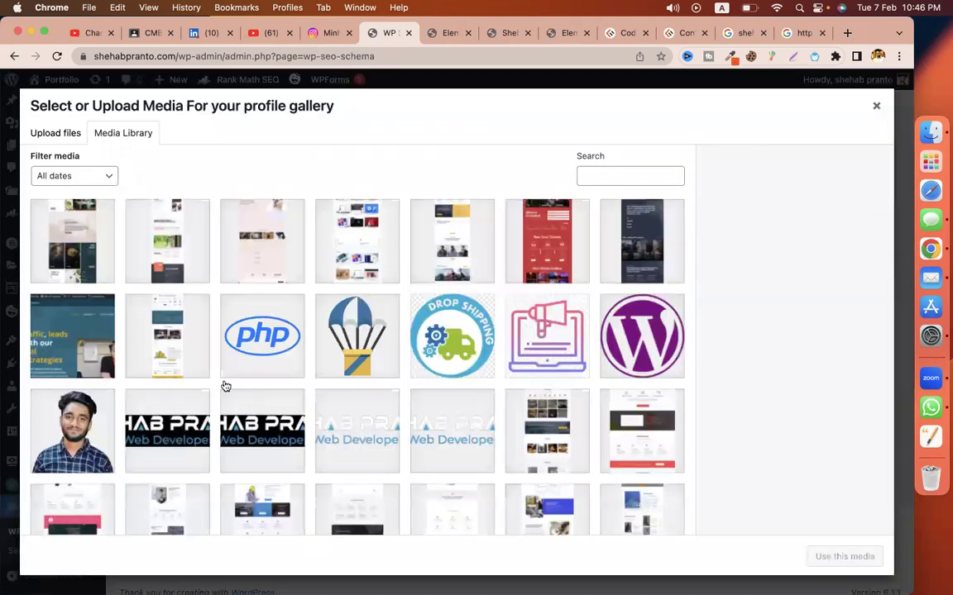
click(171, 436)
click(796, 319)
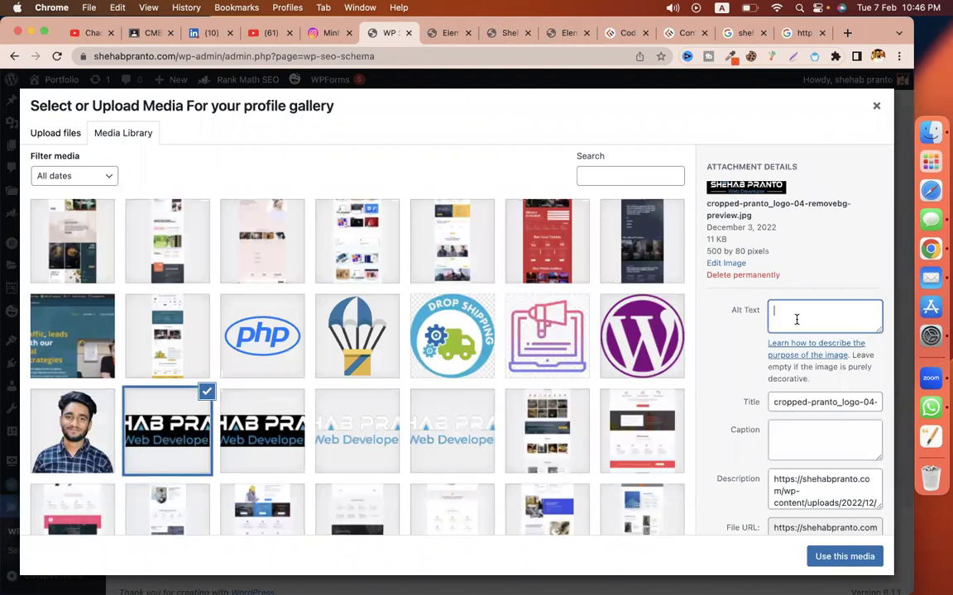
double_click(828, 481)
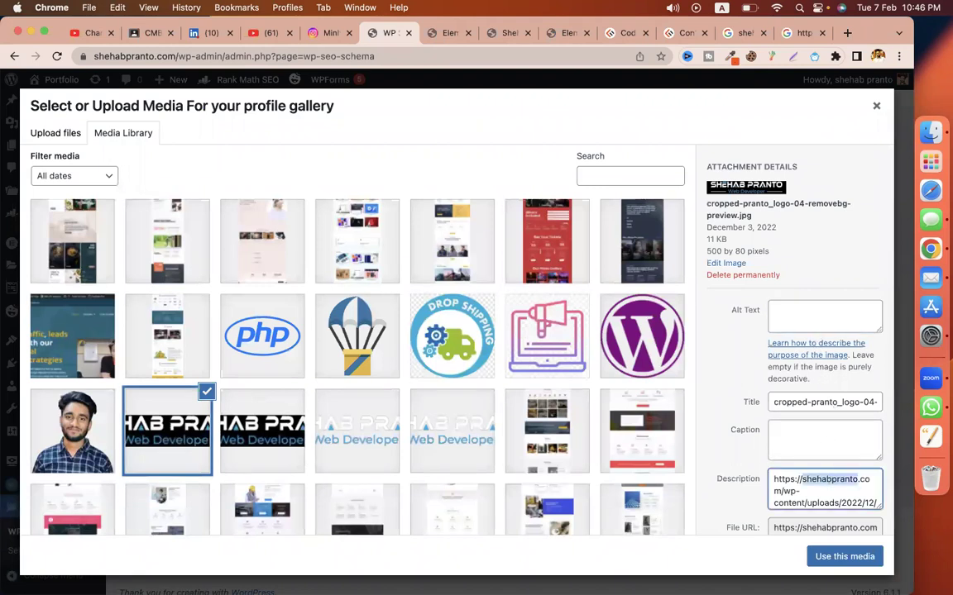
key(super+c)
click(801, 312)
key(super+v)
click(845, 557)
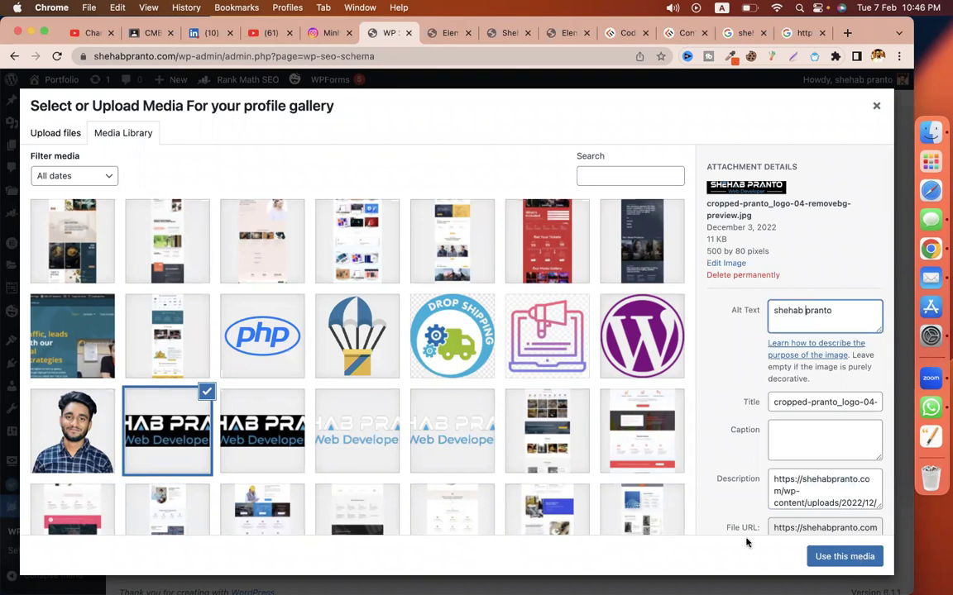
scroll(536, 444, down, 2)
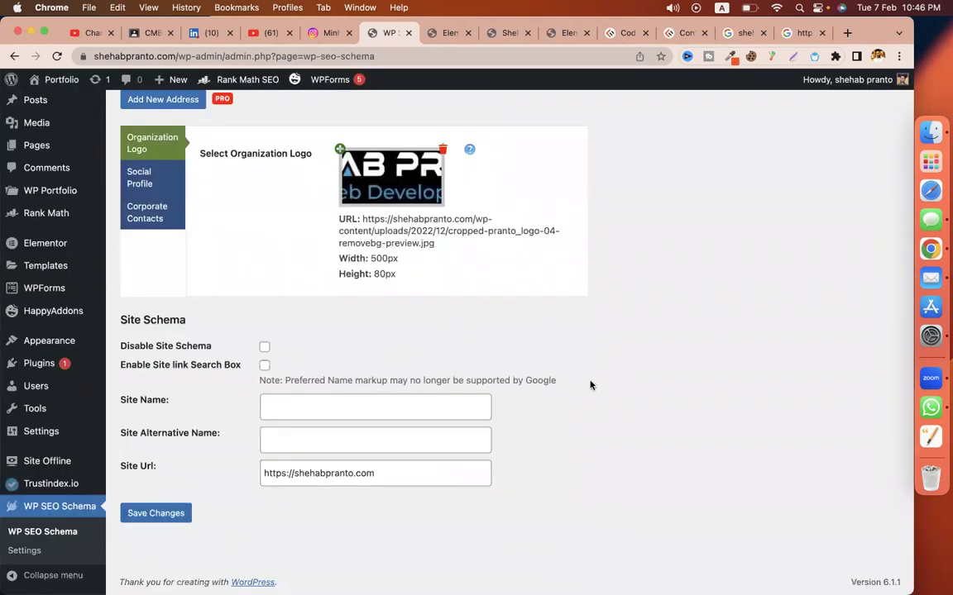
Step: Enter the owner's name as Site Name and 'Let's Learn Coding' as Site Alternative Name
click(442, 401)
key(Left)
key(Left)
key(Left)
key(Left)
key(Left)
key(Left)
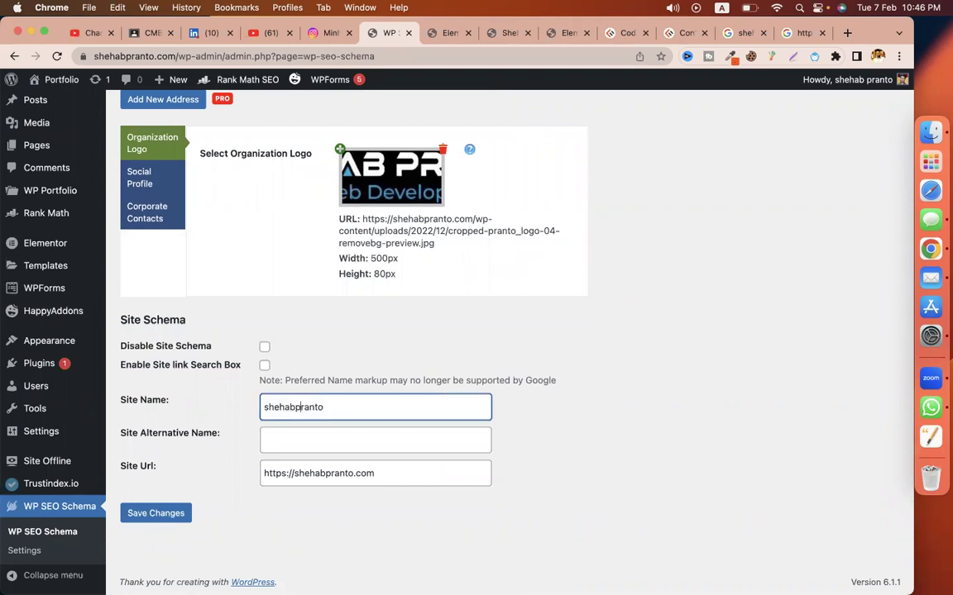
click(423, 434)
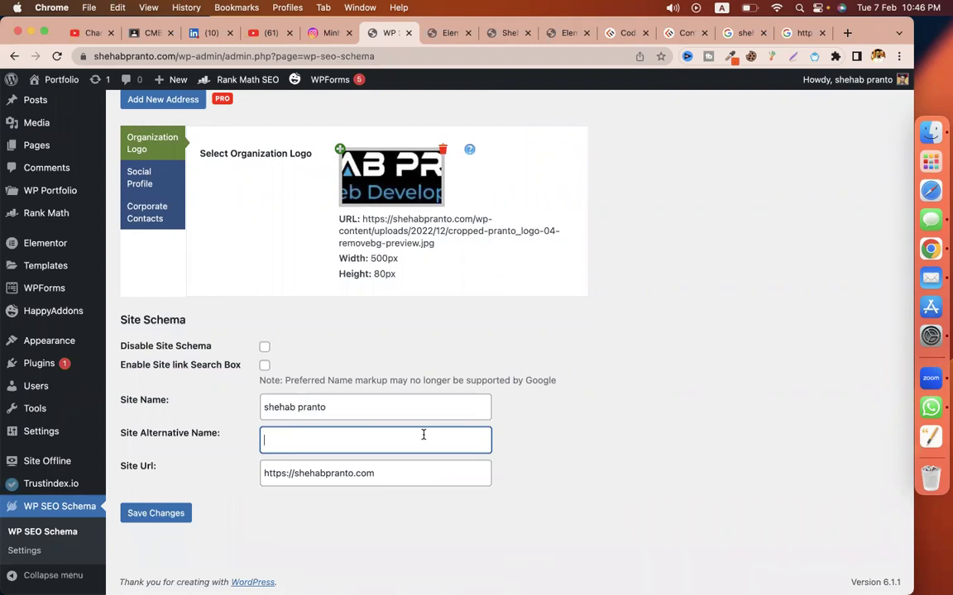
text(Best word)
key(super+a)
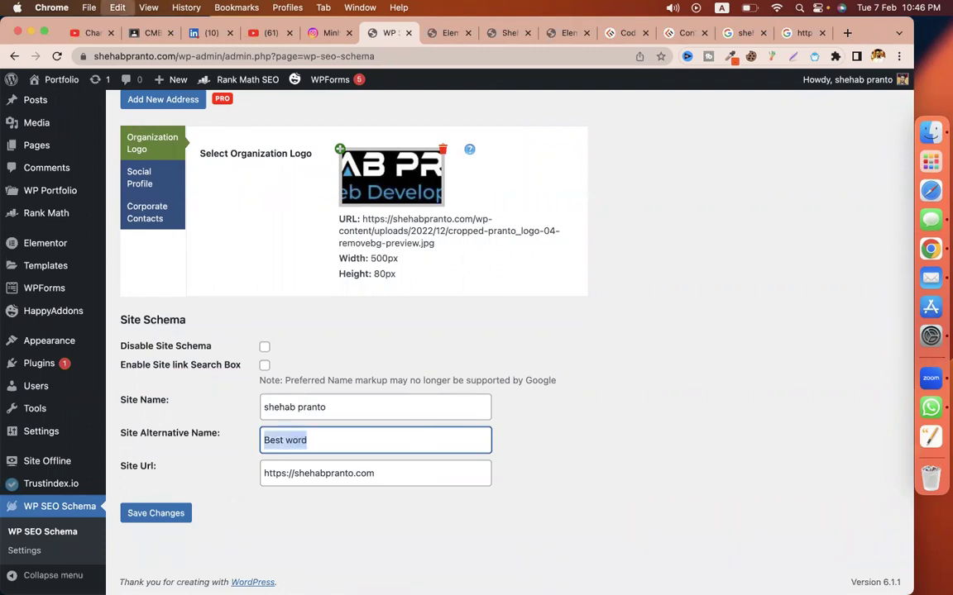
text(Let;s)
key(BackSpace)
key(BackSpace)
key(BackSpace)
key(BackSpace)
text(t's Learn Coding)
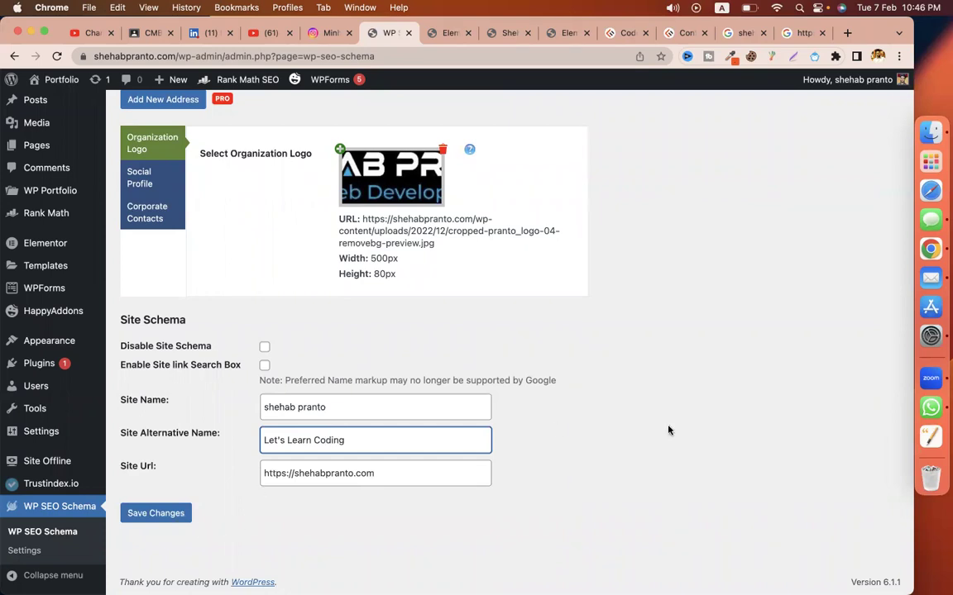
Step: Save the WP SEO Schema settings
scroll(587, 349, up, 10)
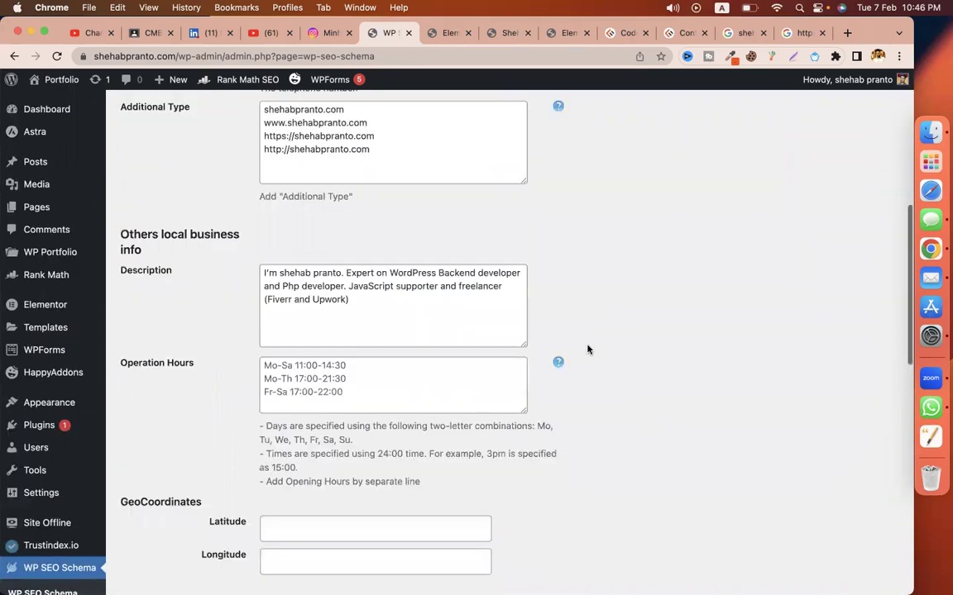
scroll(587, 349, up, 10)
scroll(346, 429, down, 20)
click(156, 489)
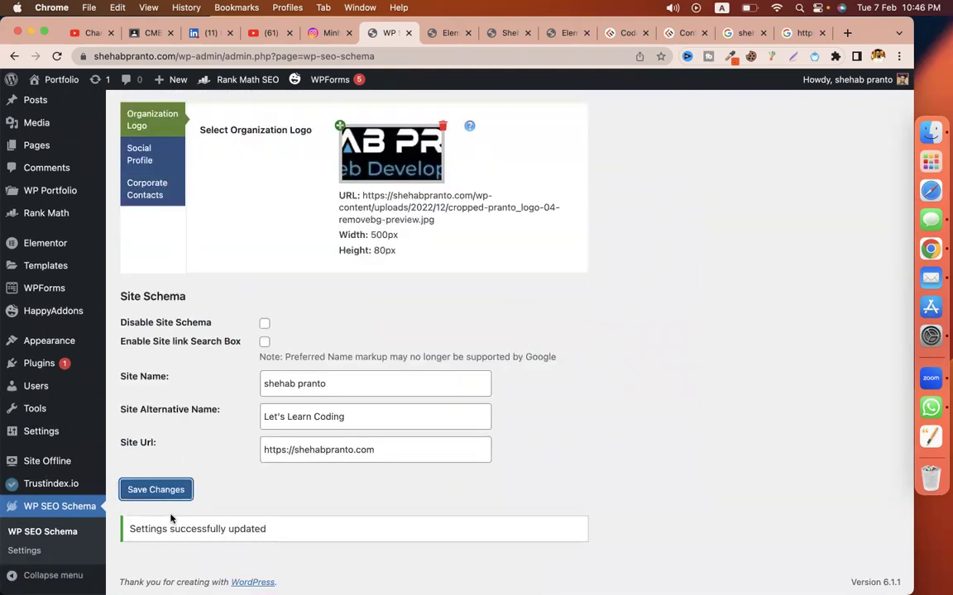
Step: Enter the owner's name as Company Name and add an empty Facebook social profile entry
scroll(545, 335, up, 10)
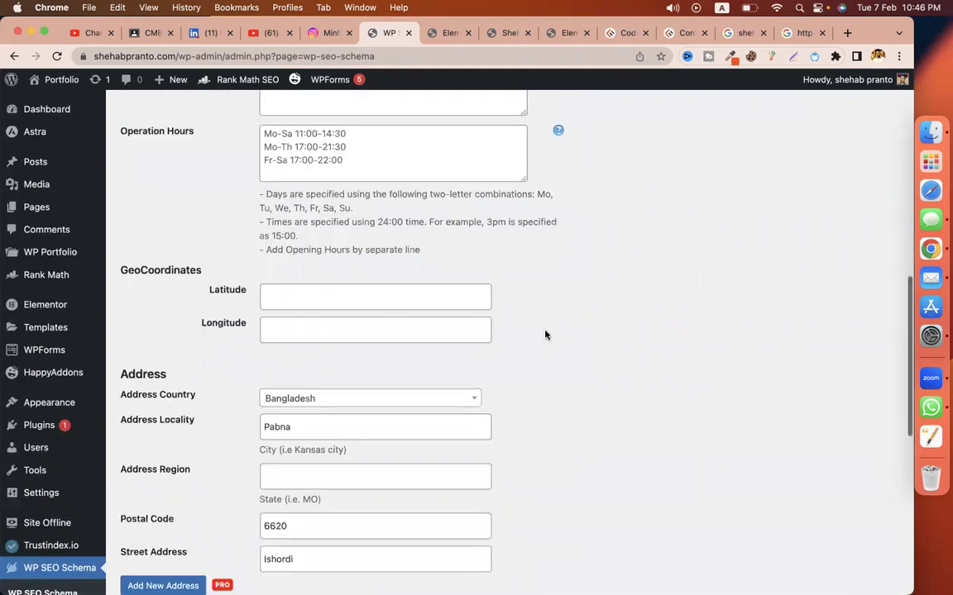
scroll(545, 335, up, 10)
scroll(545, 334, down, 10)
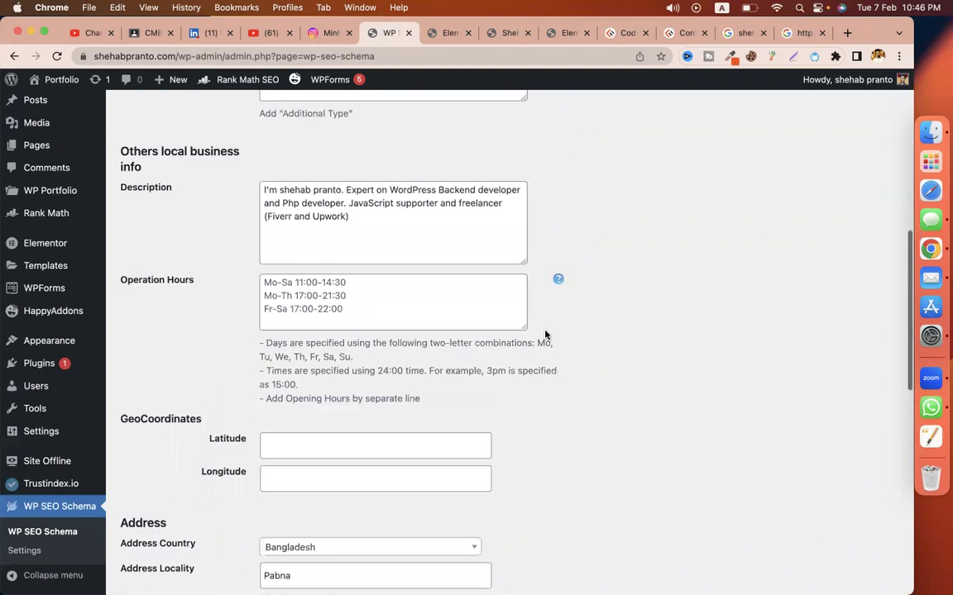
scroll(545, 335, down, 5)
scroll(208, 283, down, 1)
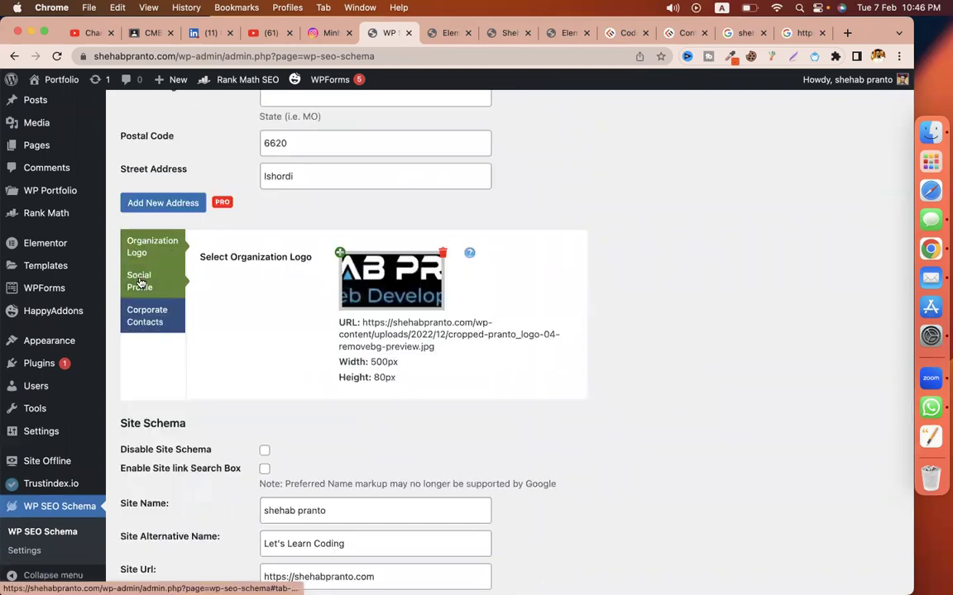
click(377, 260)
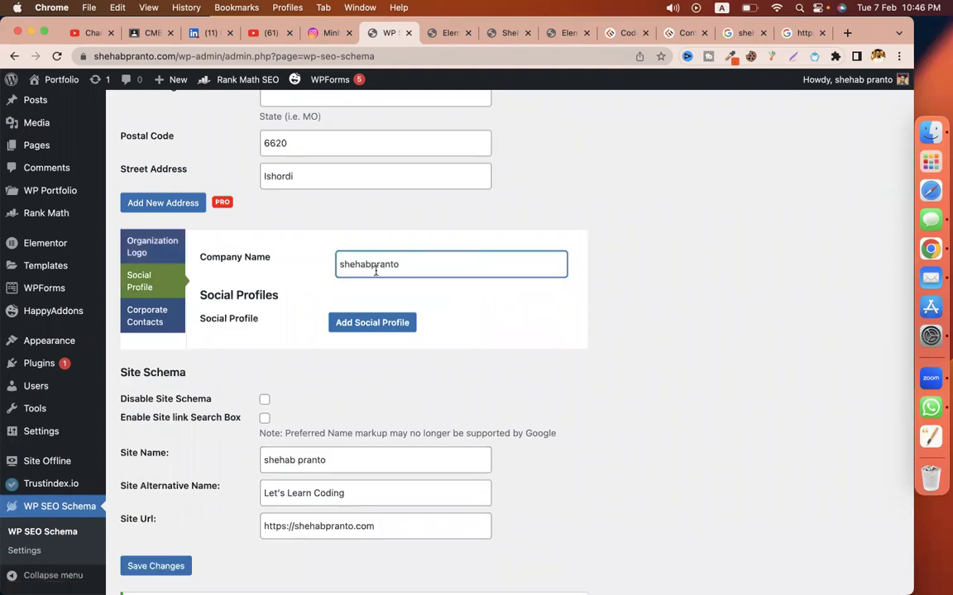
click(370, 264)
click(385, 325)
click(365, 340)
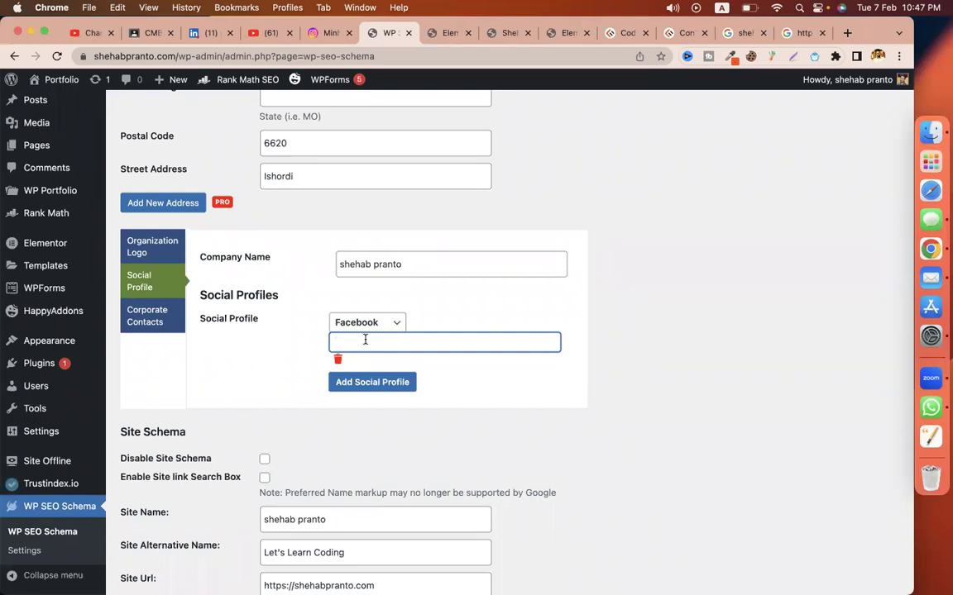
Step: In Corporate Contacts, enter the business phone number as the contact phone
click(153, 317)
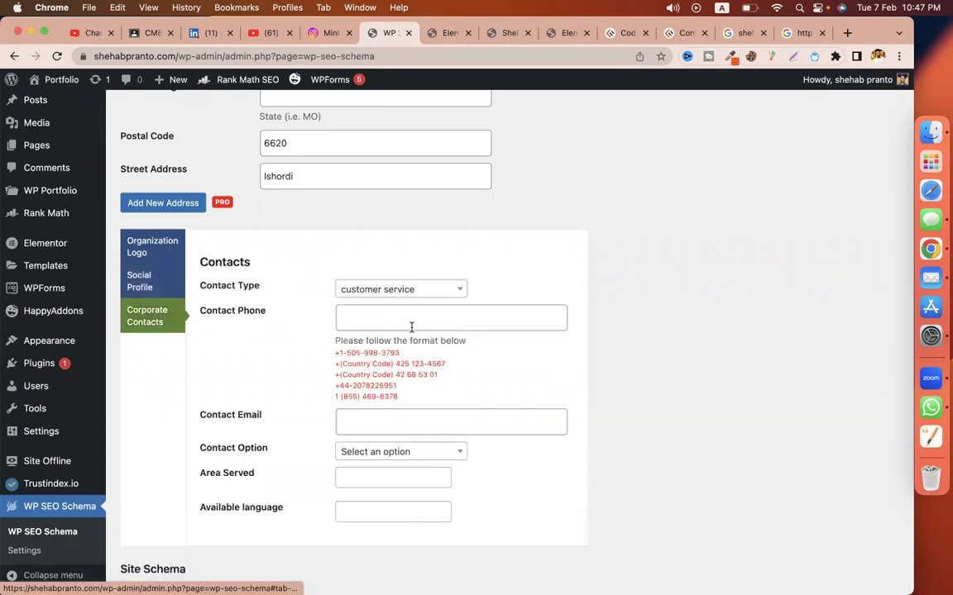
click(518, 309)
scroll(488, 297, down, 2)
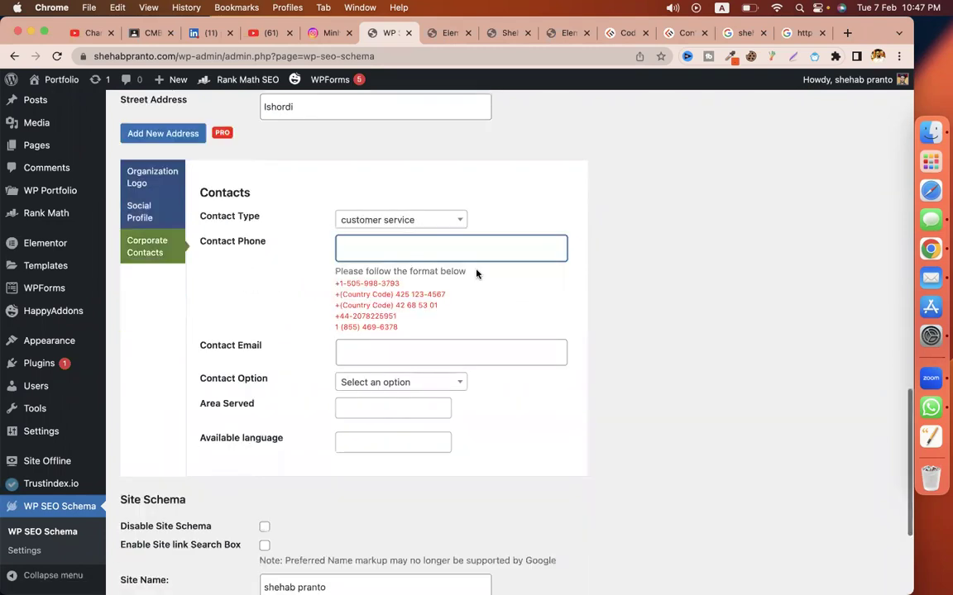
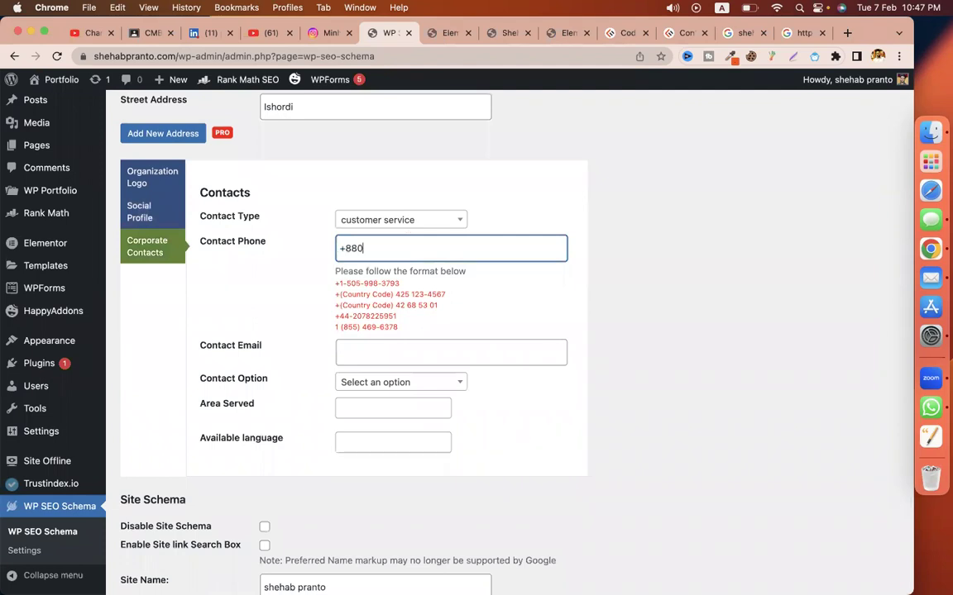
Step: Fill in the contact e-mail as a Gmail address built from the site name
click(430, 349)
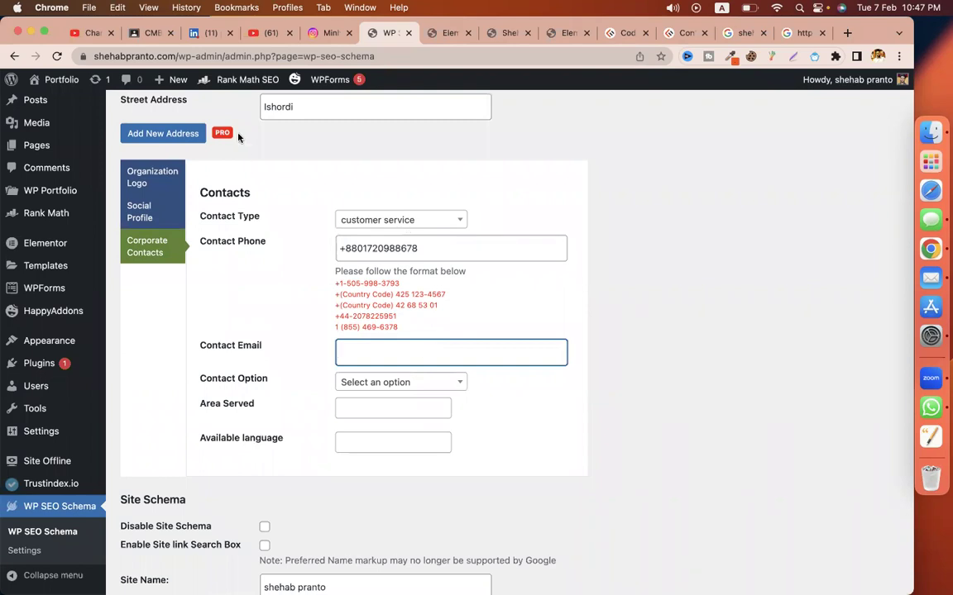
double_click(137, 55)
key(super+c)
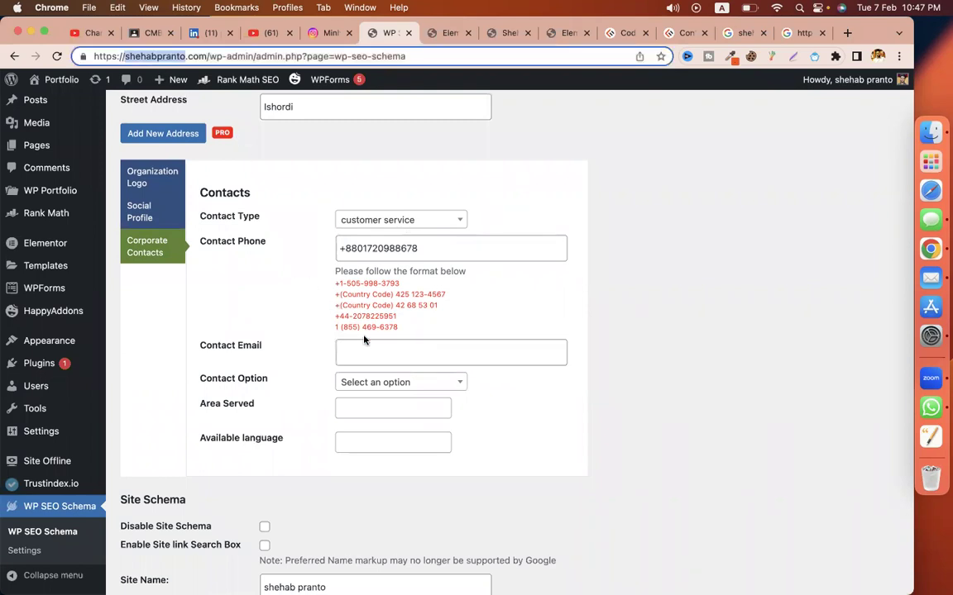
click(368, 349)
key(super+v)
text(@)
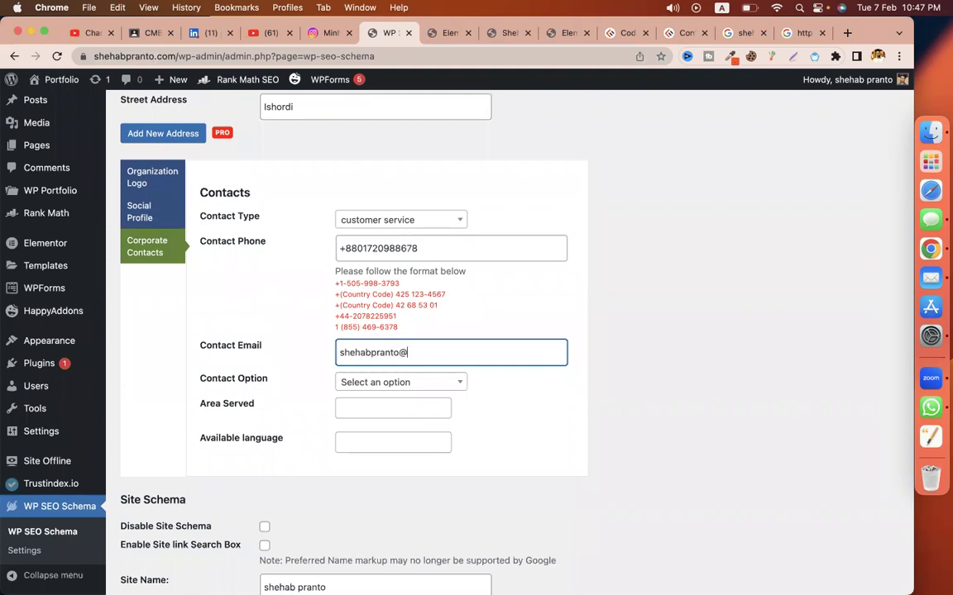
text(gmail.)
text(com)
click(401, 353)
text(7898)
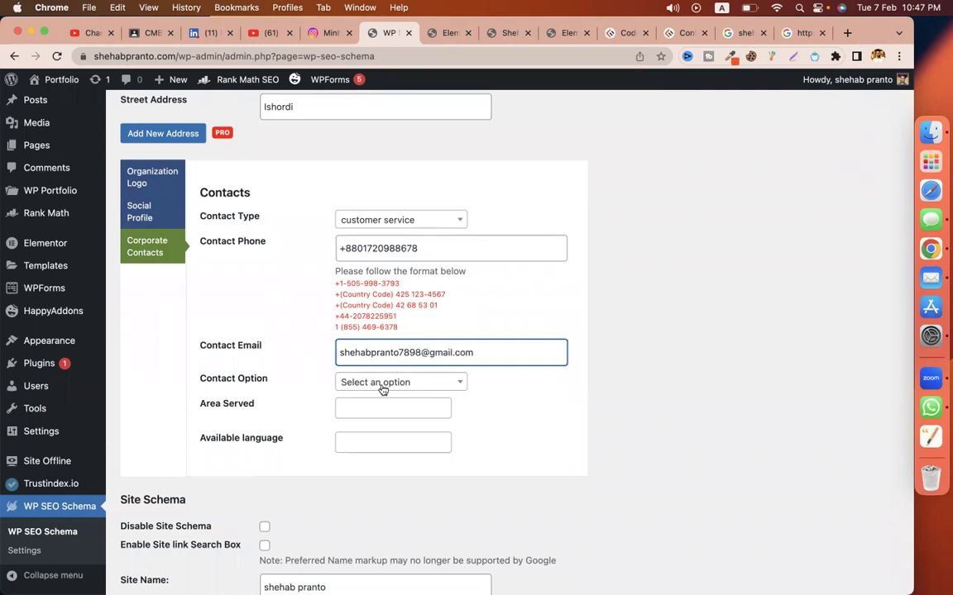
Step: Set the contact option to TollFree and the area served to Bangladesh
click(385, 384)
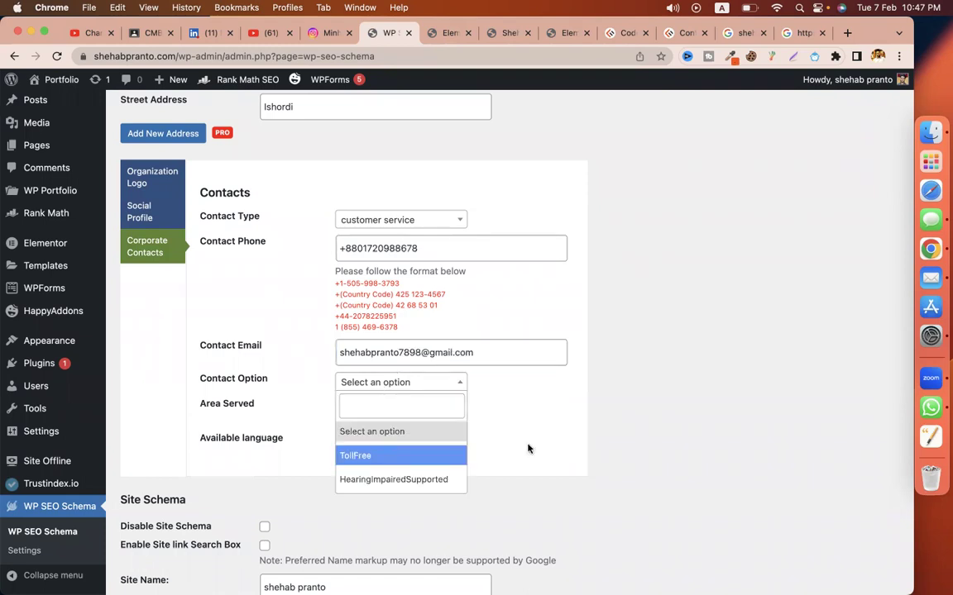
click(379, 450)
scroll(376, 397, down, 3)
click(371, 287)
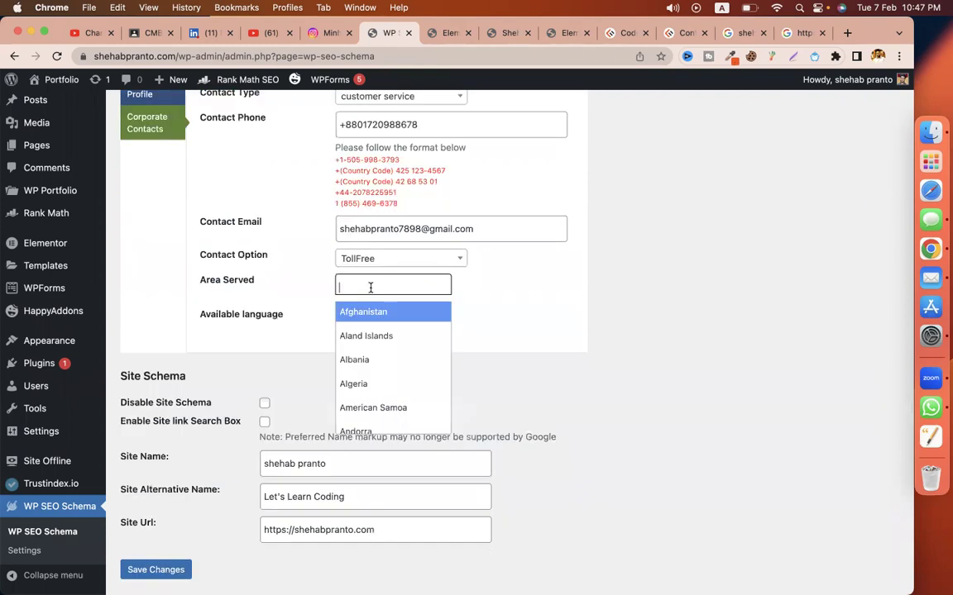
text(ban)
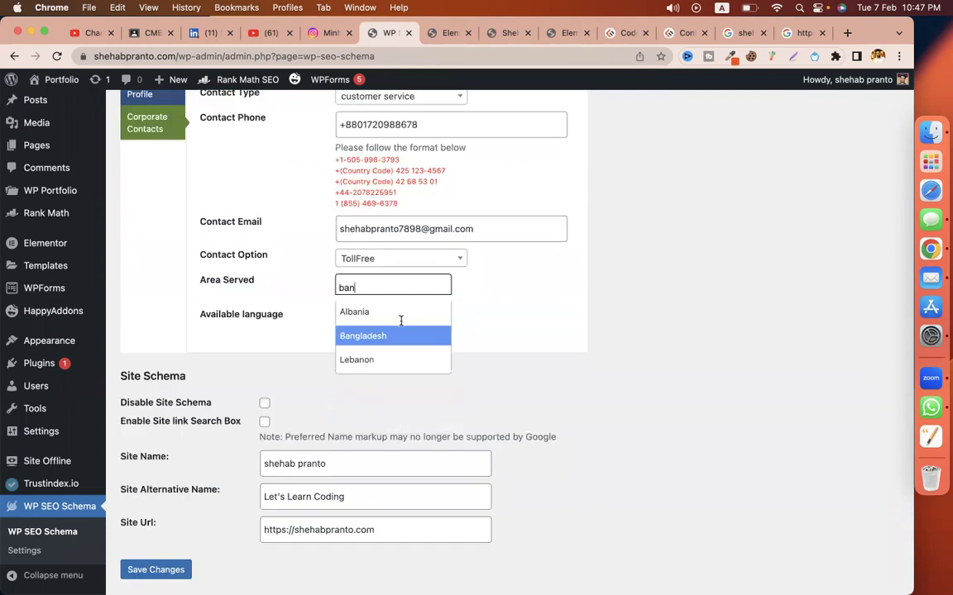
click(397, 330)
Step: Add English as the available language and save the schema settings
click(395, 321)
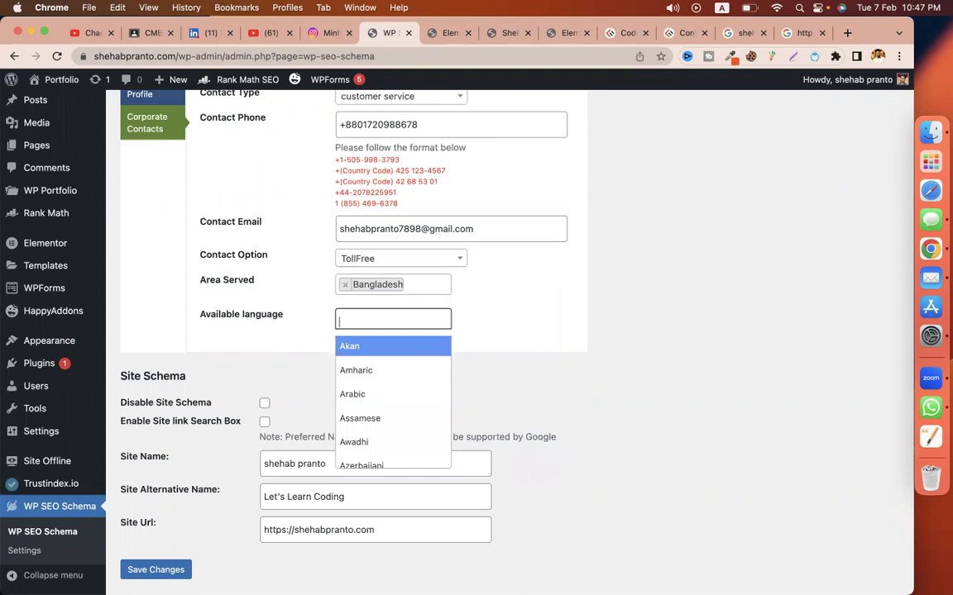
text(en)
key(Down)
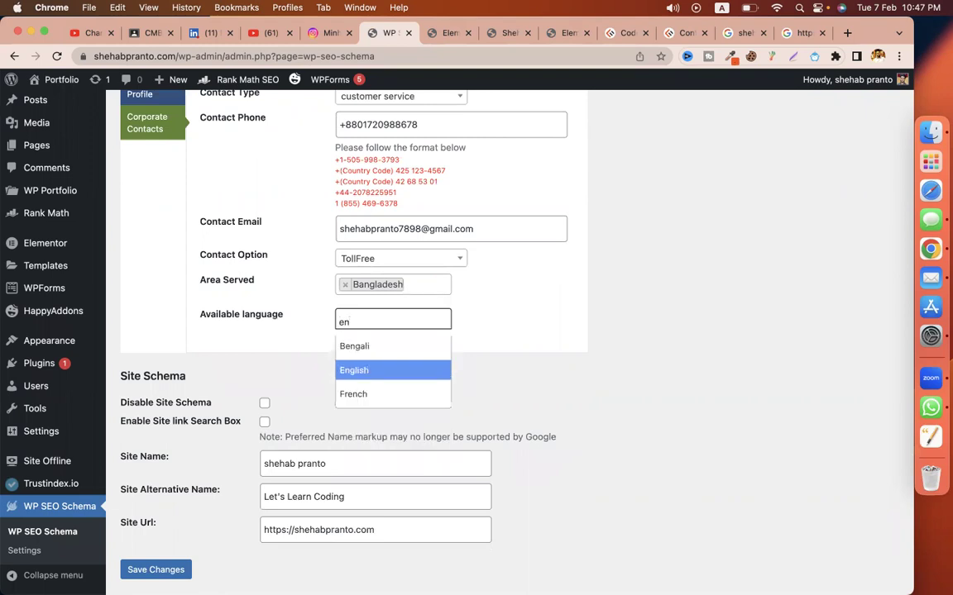
key(Return)
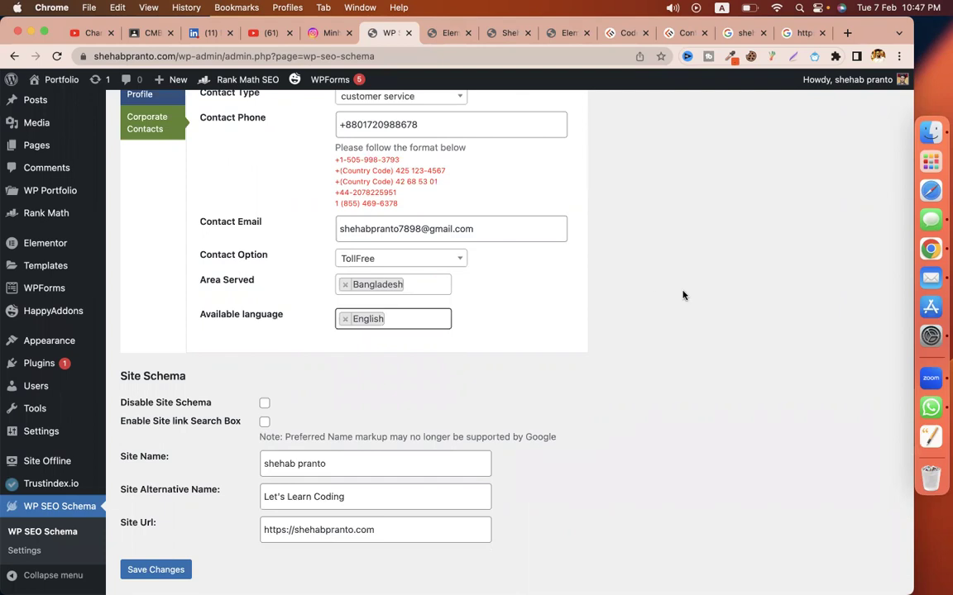
scroll(683, 295, down, 2)
click(159, 487)
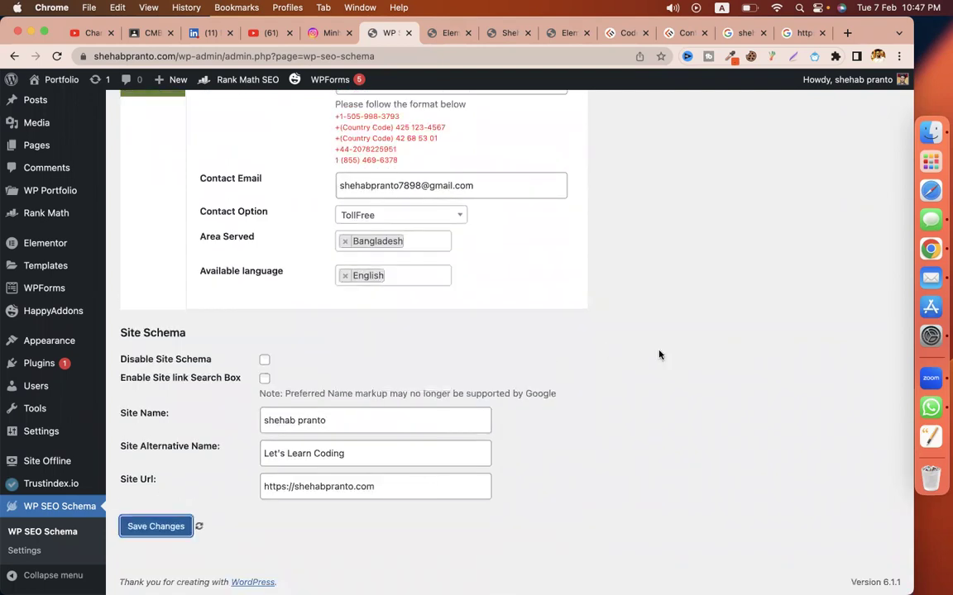
Step: Open the course's Classwork and expand 'Assignment - seo' to show its SEO tasks
click(151, 33)
click(417, 91)
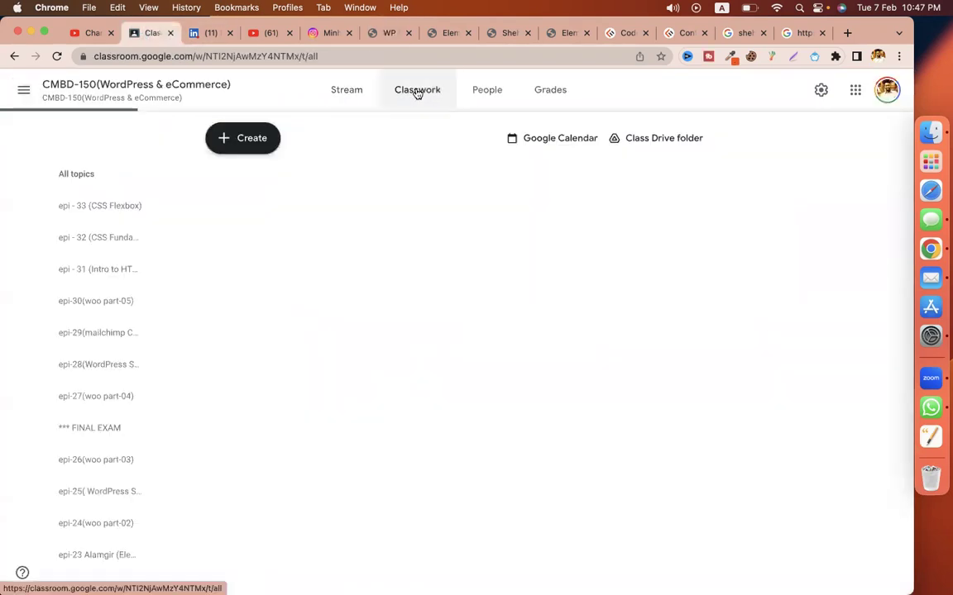
scroll(786, 276, down, 5)
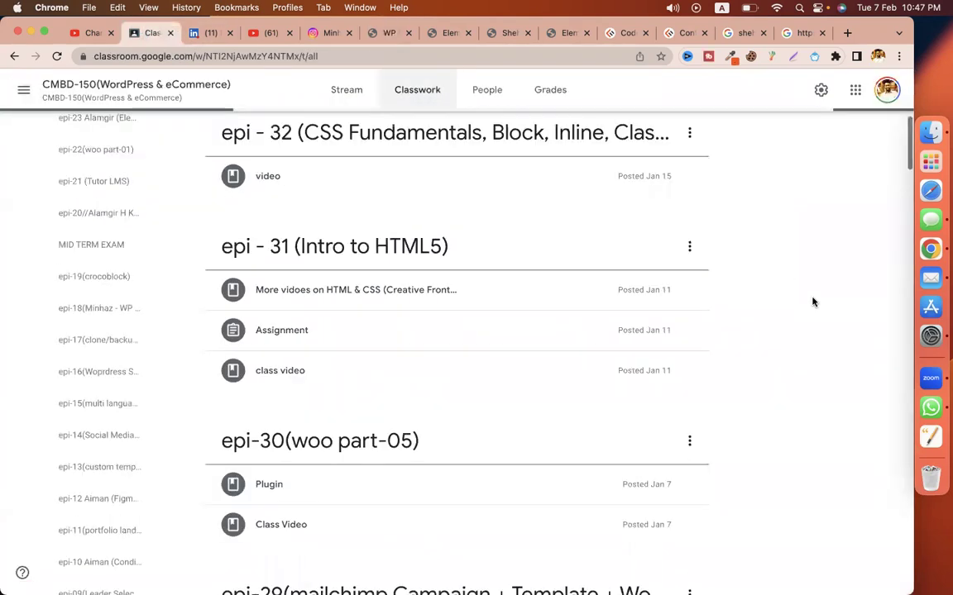
scroll(859, 361, down, 3)
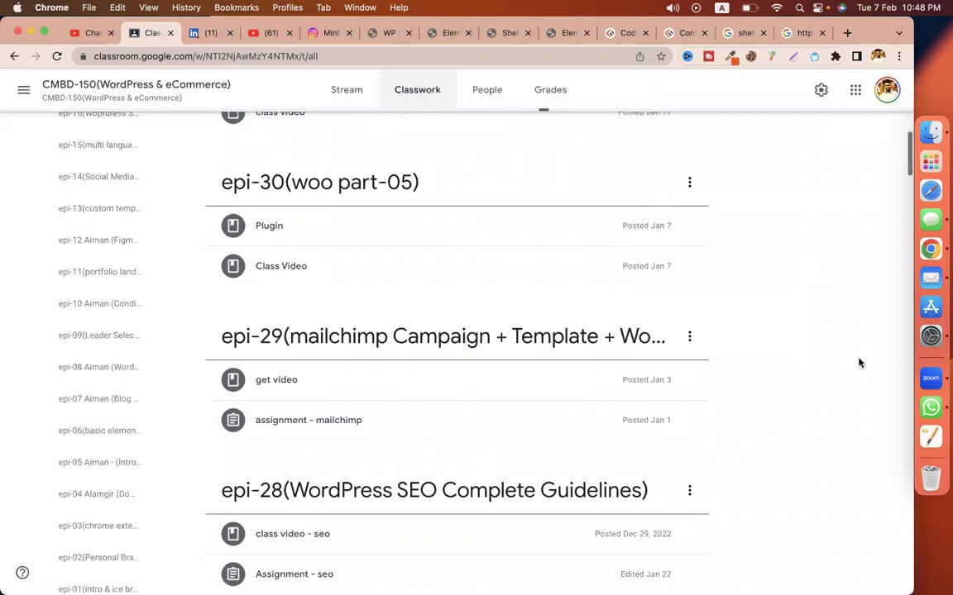
scroll(543, 306, down, 3)
scroll(458, 266, down, 1)
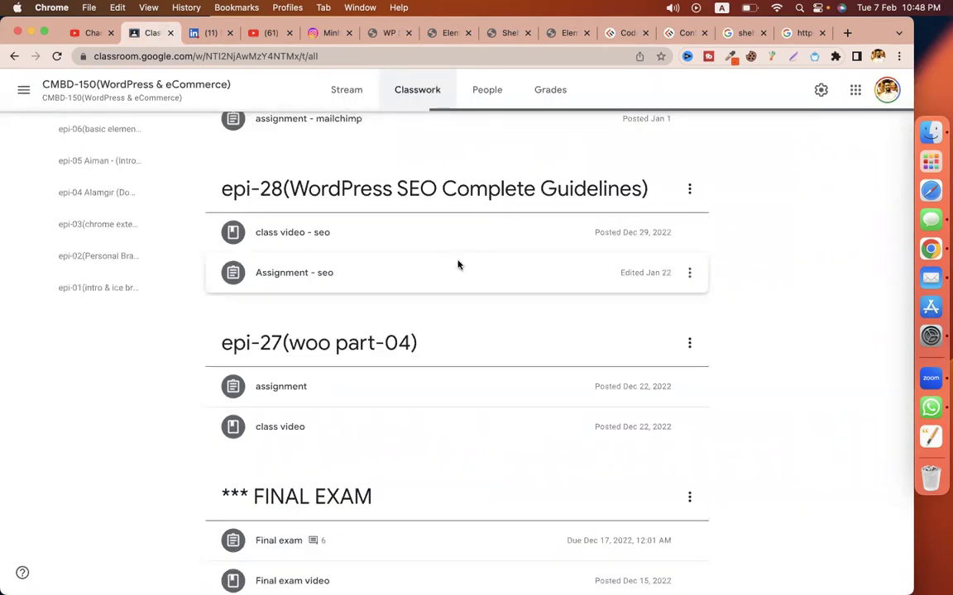
click(457, 265)
scroll(397, 368, down, 1)
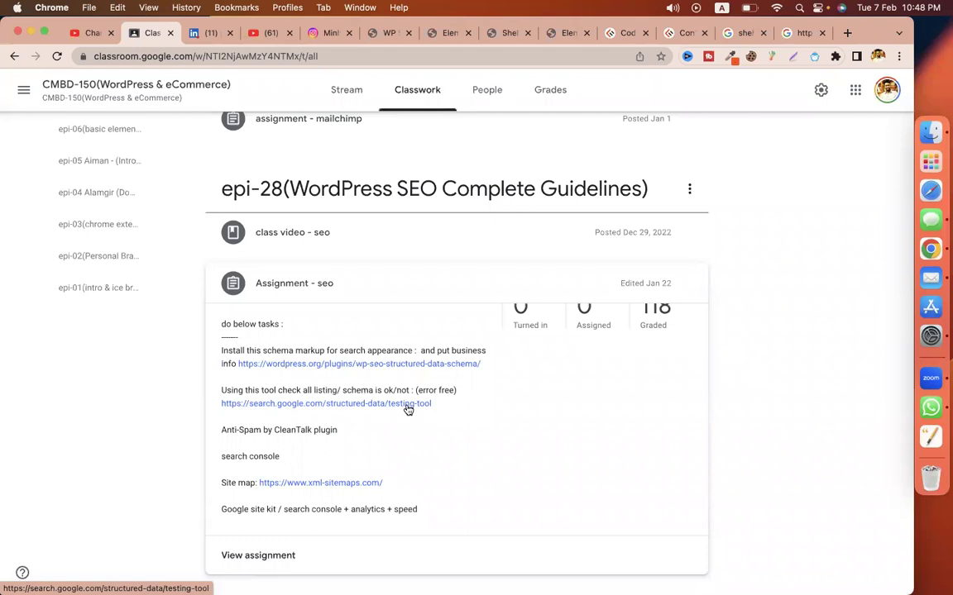
Step: Follow the testing-tool link, copy the WordPress site address, and scroll to Schema Markup Validator
click(406, 405)
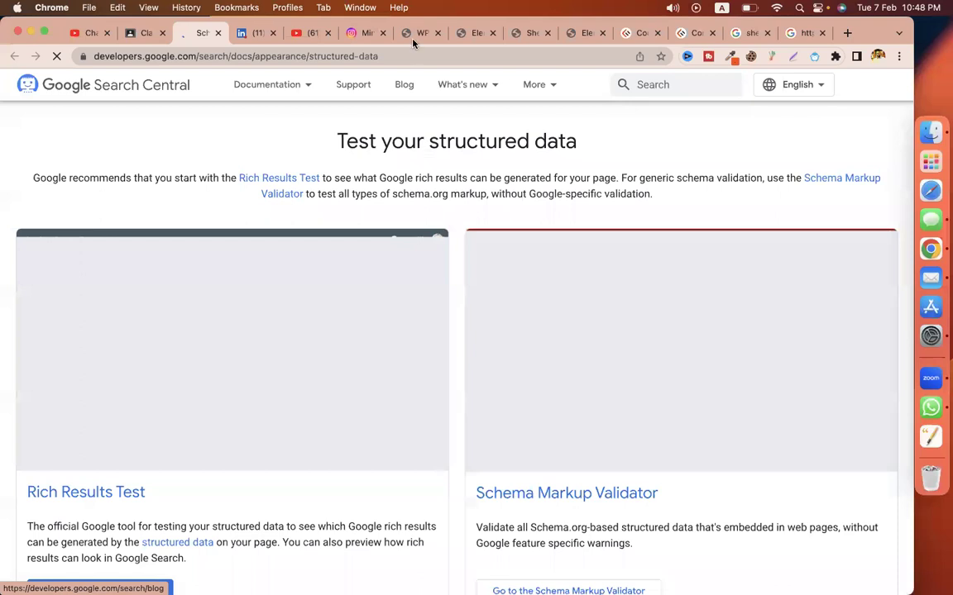
click(414, 33)
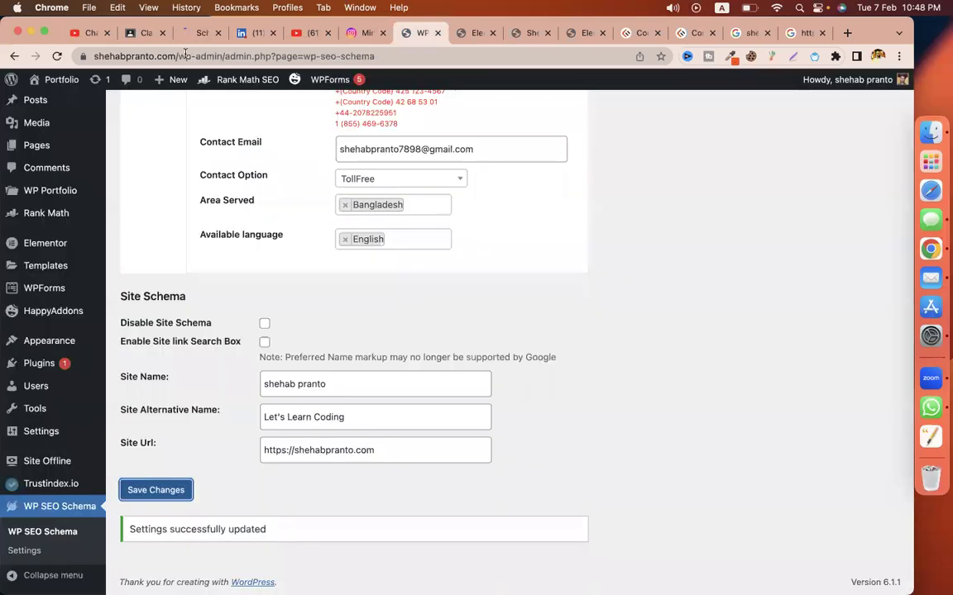
double_click(129, 52)
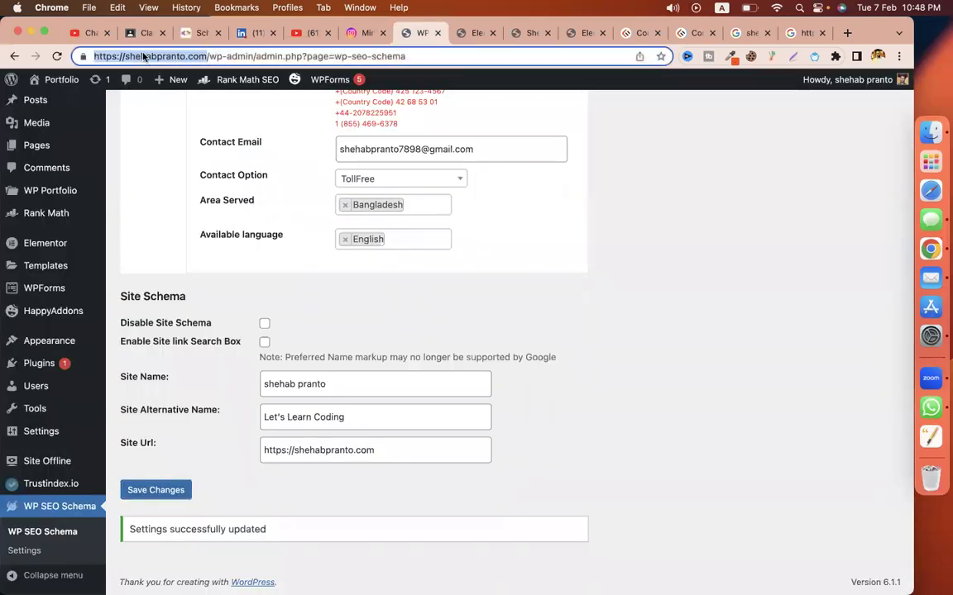
right_click(125, 55)
click(161, 155)
click(184, 40)
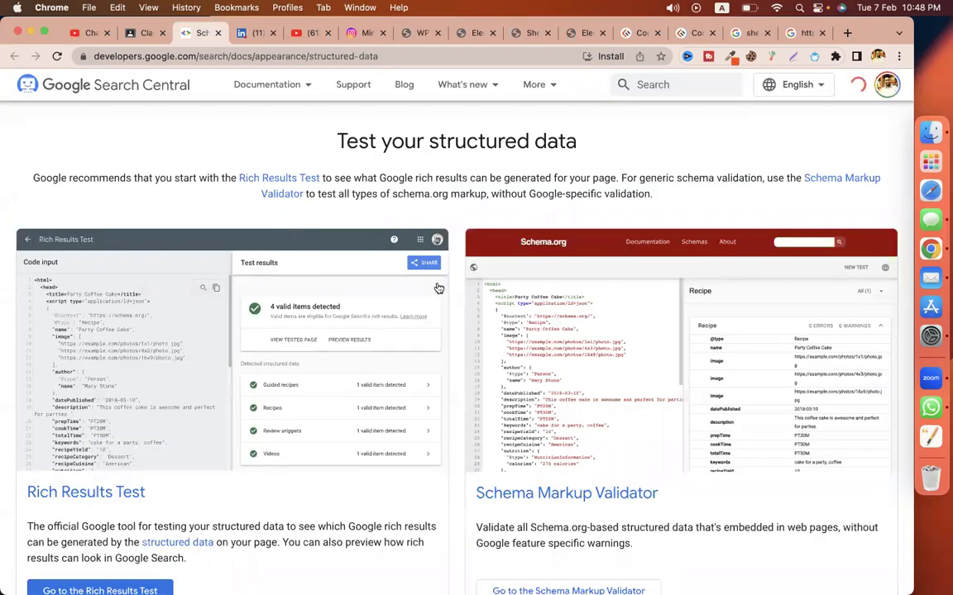
scroll(496, 298, down, 3)
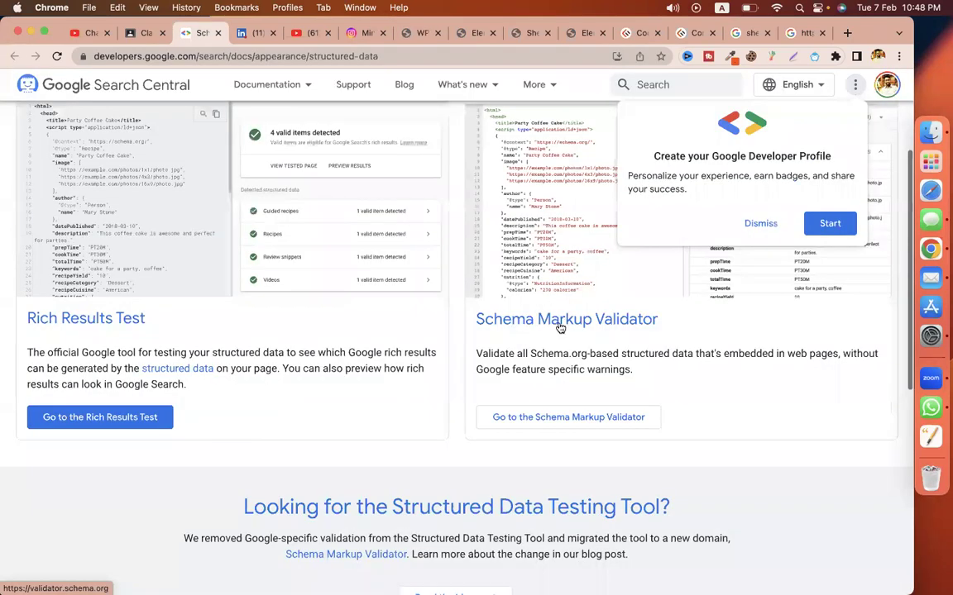
Step: Run Schema Markup Validator on the pasted homepage URL and highlight the 0 ERRORS count
click(553, 419)
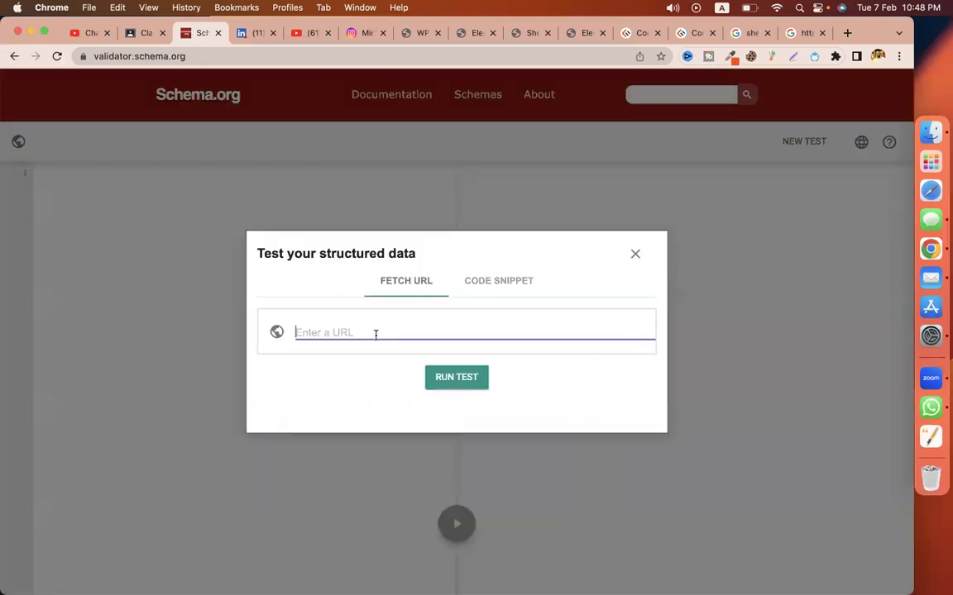
key(super+v)
click(447, 385)
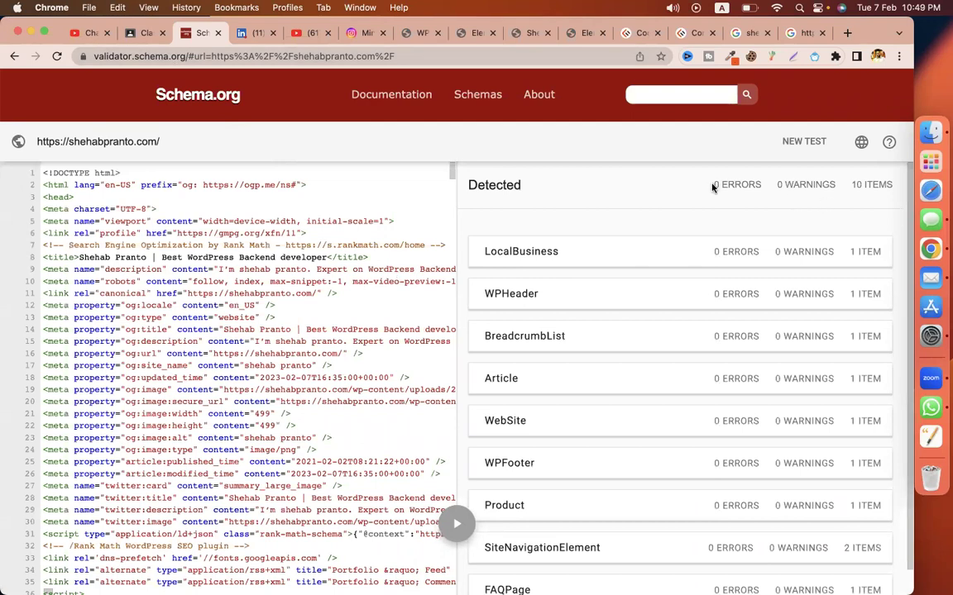
triple_click(759, 186)
click(649, 165)
drag(683, 178, 709, 186)
scroll(662, 268, down, 2)
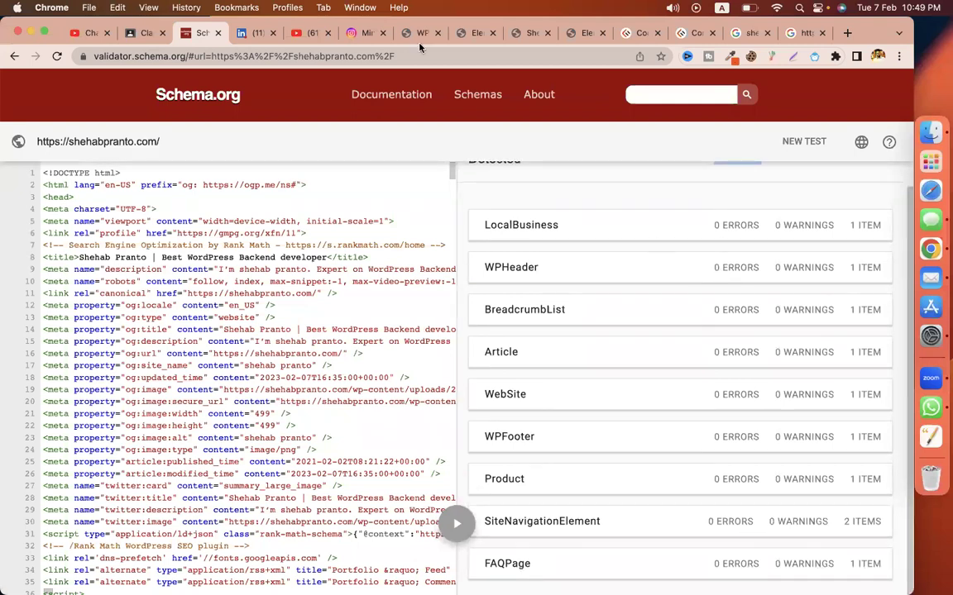
Step: Open 'Assignment - seo' for editing, highlight the CleanTalk task, then return to the validator
key(ctrl+shift+Tab)
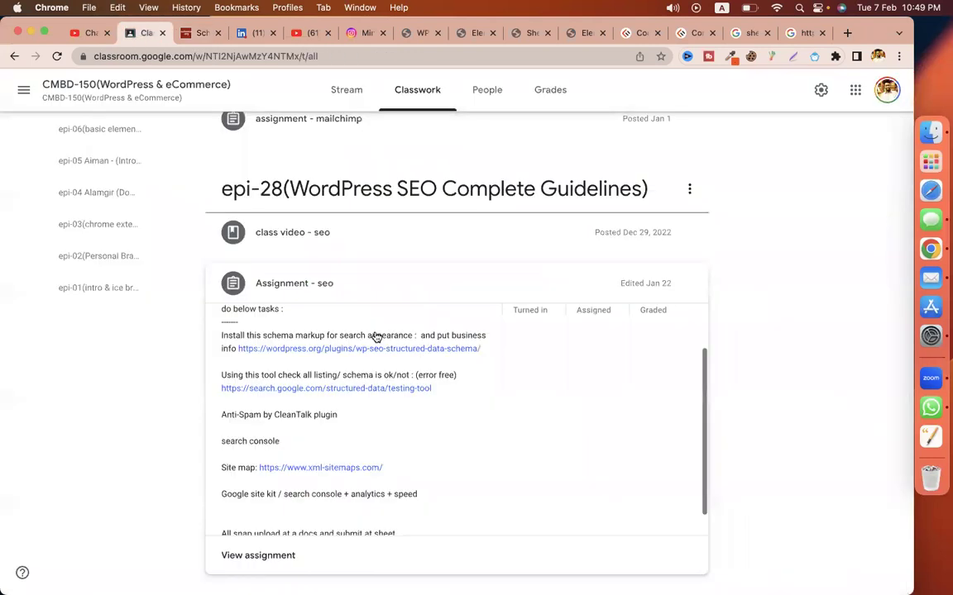
scroll(248, 430, down, 2)
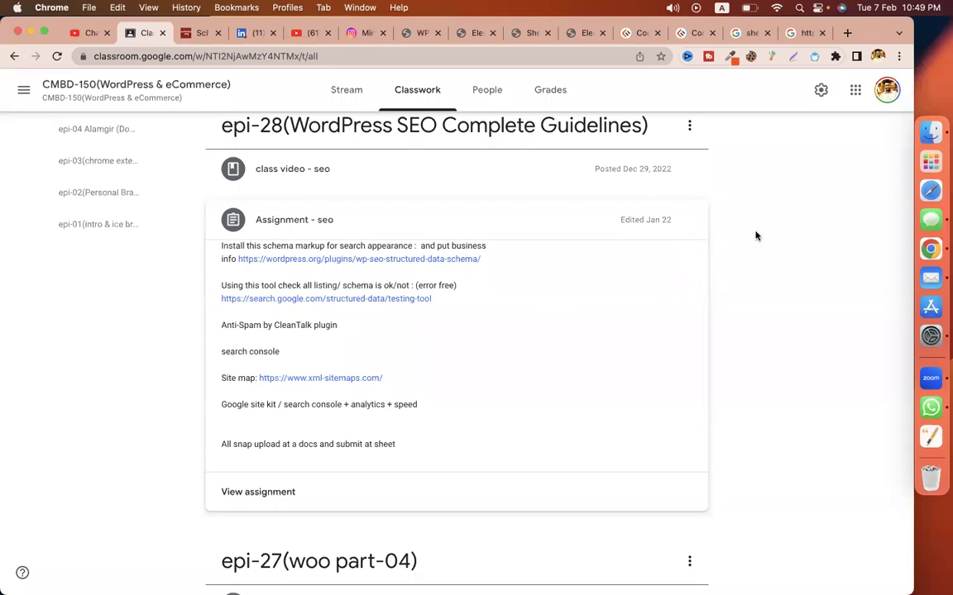
click(690, 221)
click(654, 241)
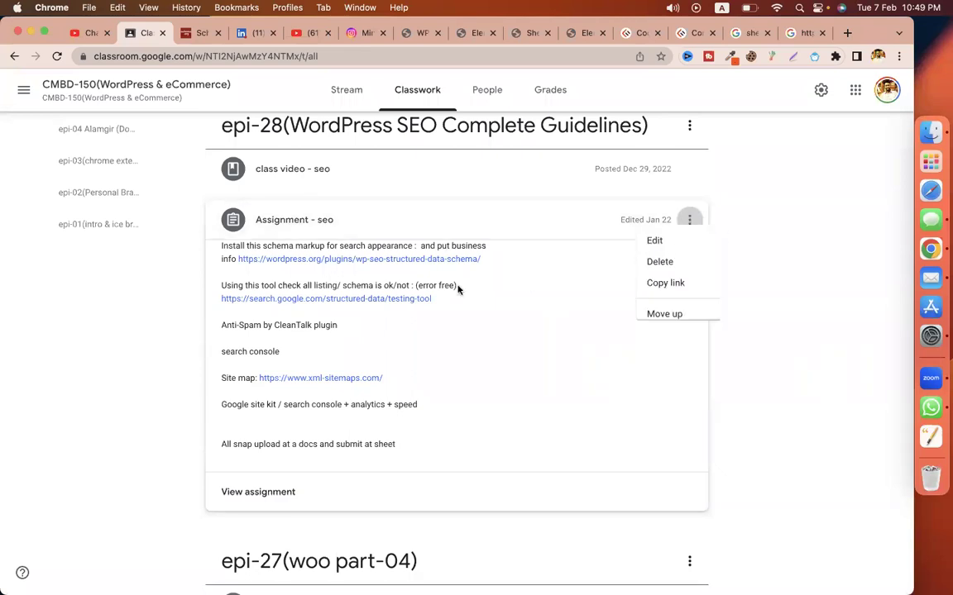
triple_click(21, 337)
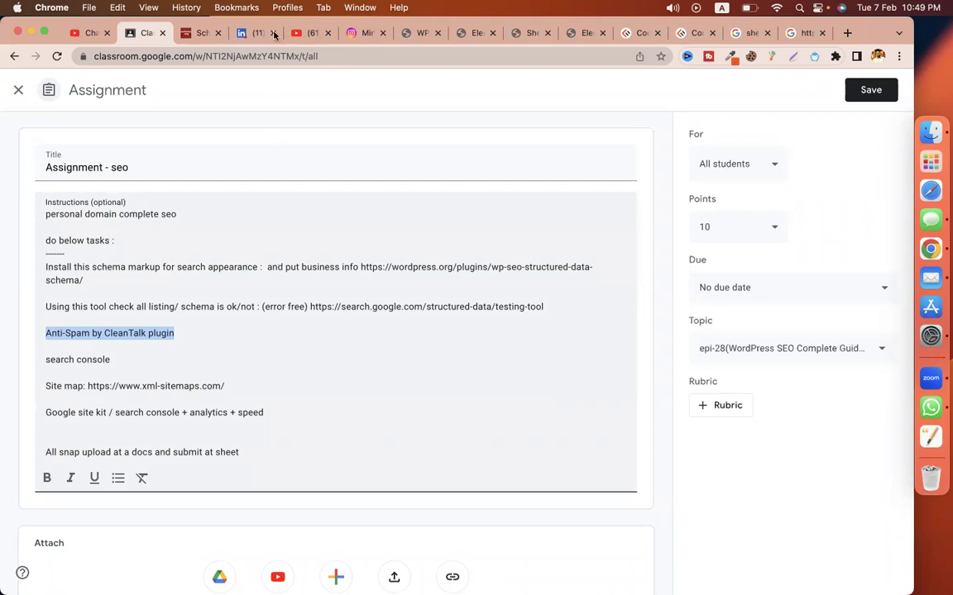
click(211, 38)
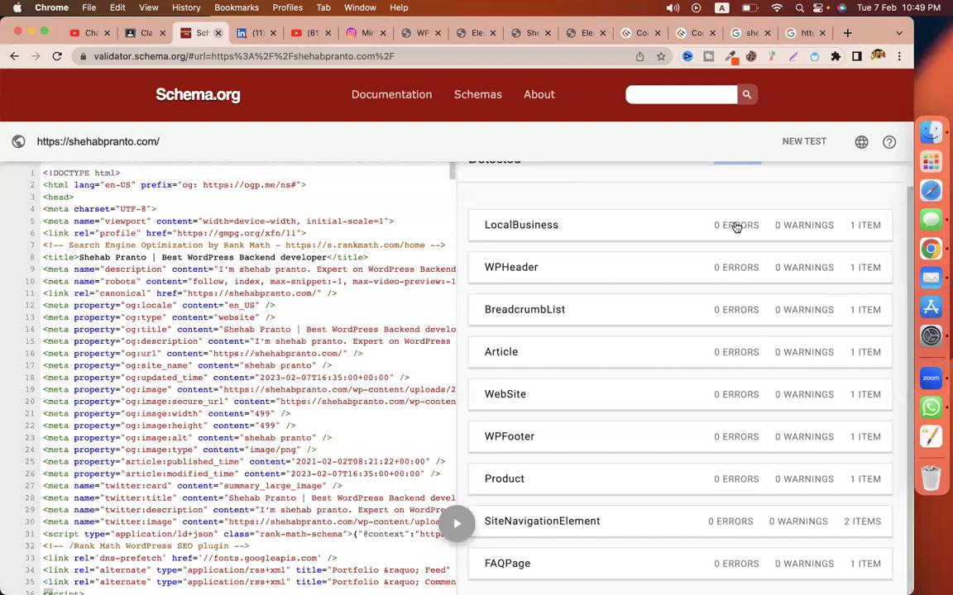
Step: Inspect the LocalBusiness item's detected properties, then close the validator tab
click(663, 207)
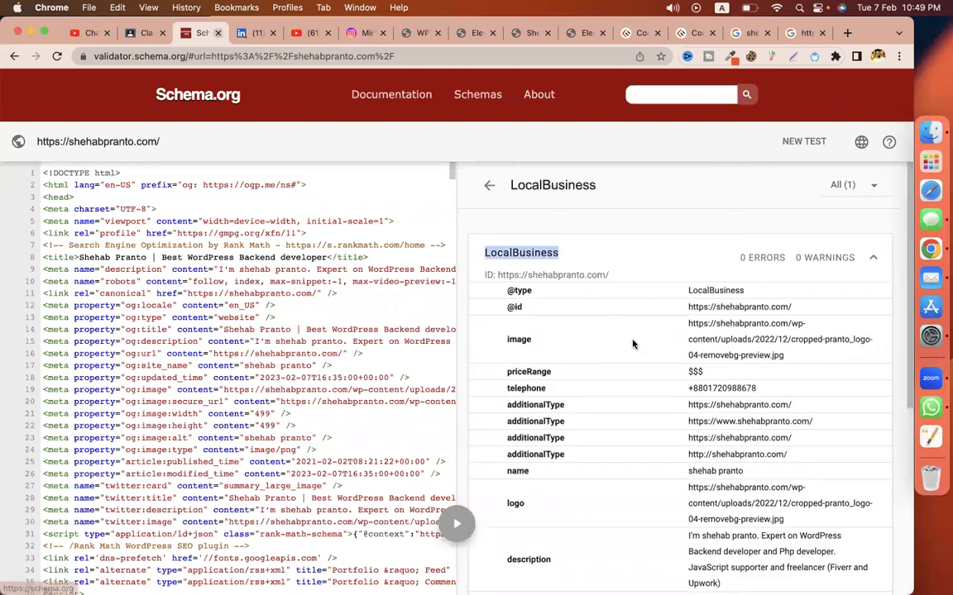
scroll(633, 342, down, 5)
scroll(633, 342, up, 5)
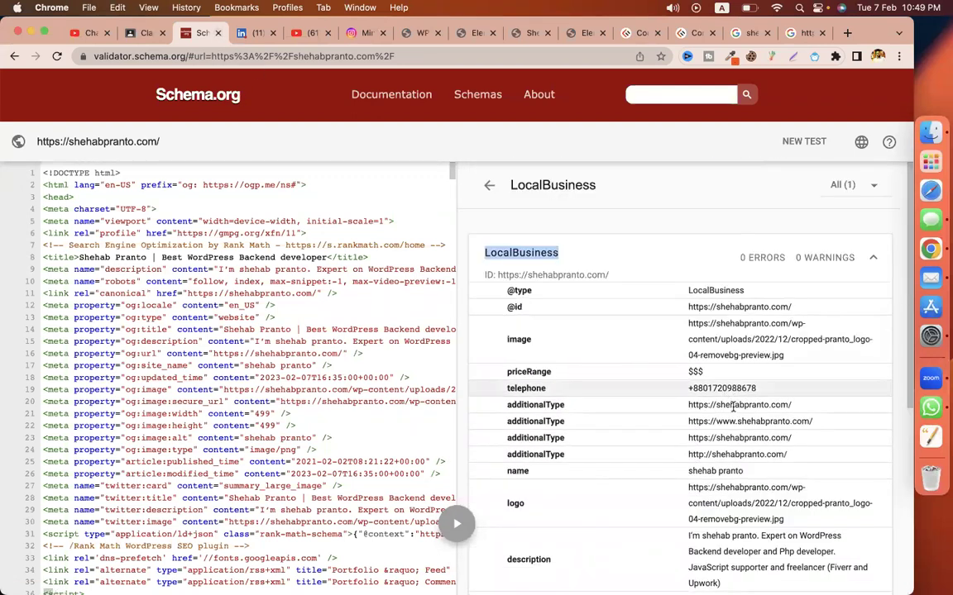
scroll(733, 411, down, 1)
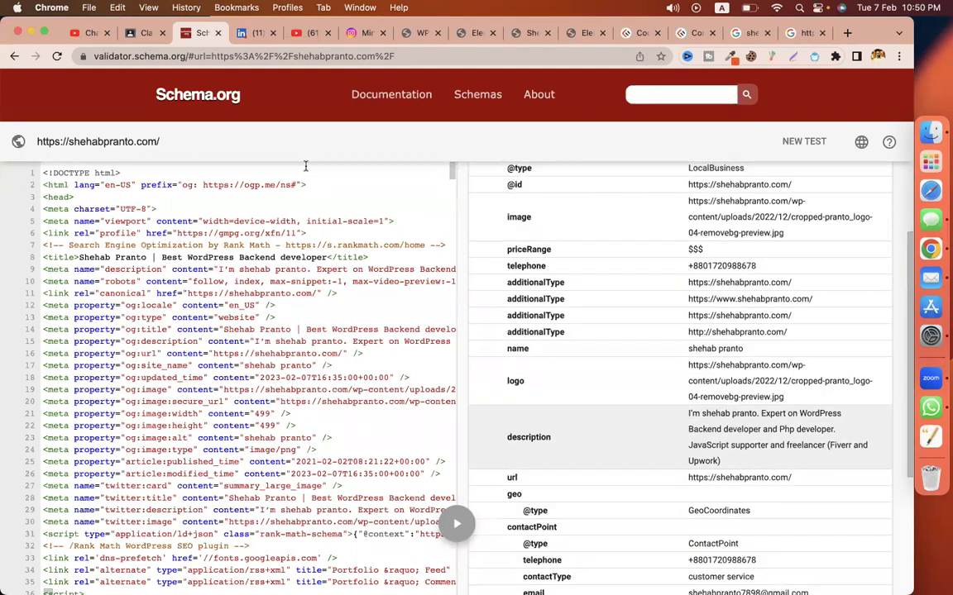
key(super+w)
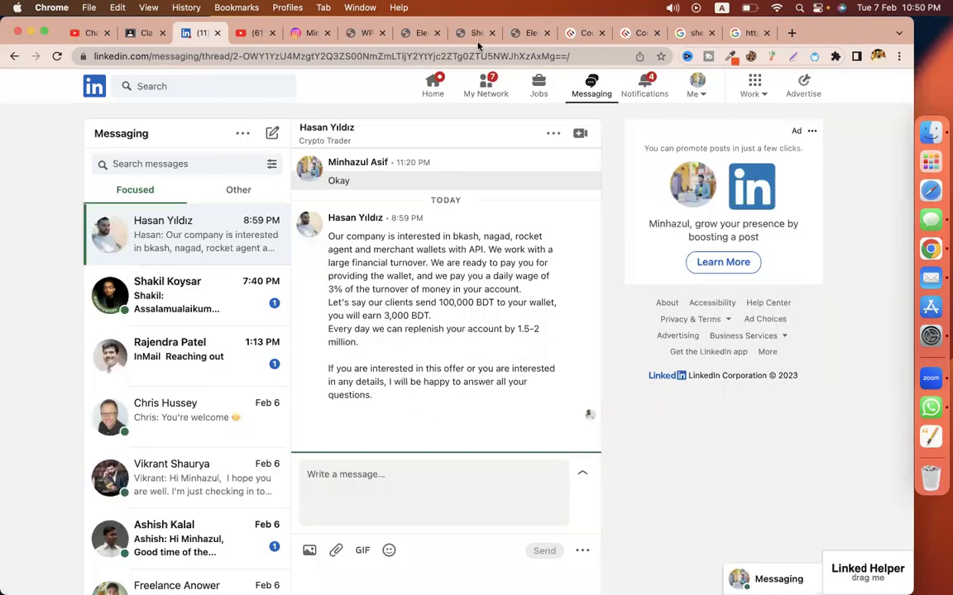
Step: Search Add Plugins for Anti-Spam by CleanTalk, then install and activate it
click(354, 35)
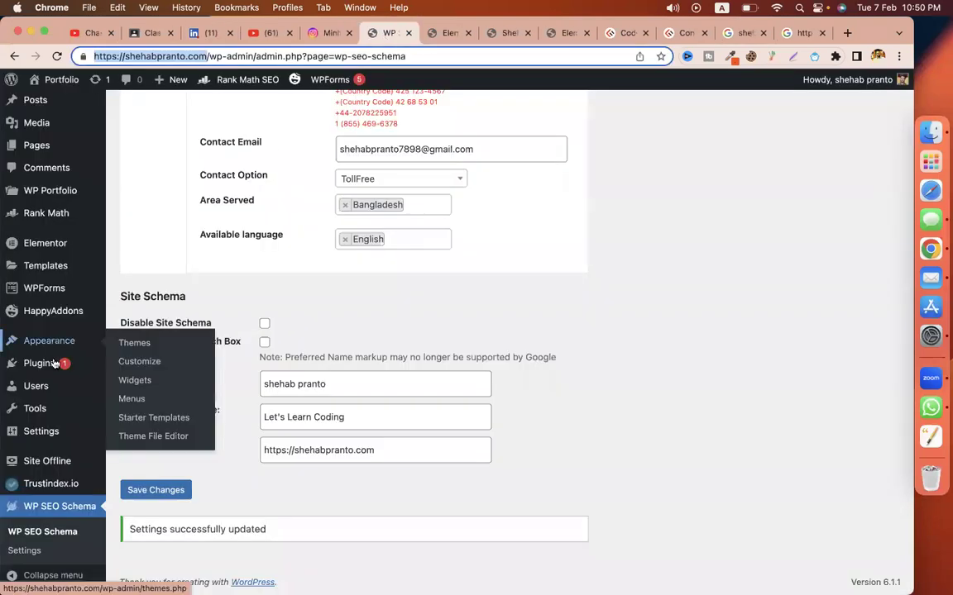
scroll(54, 331, down, 1)
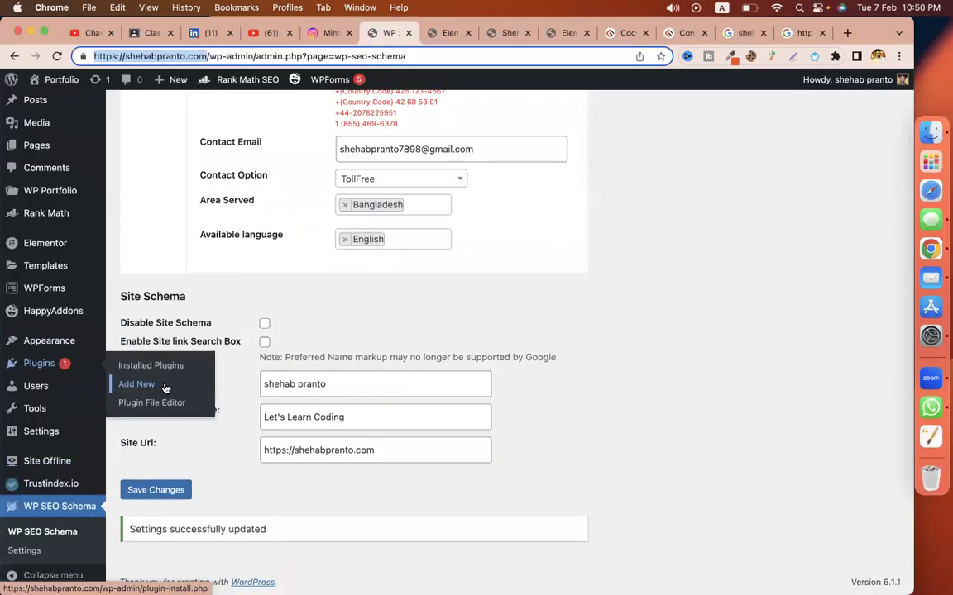
click(166, 389)
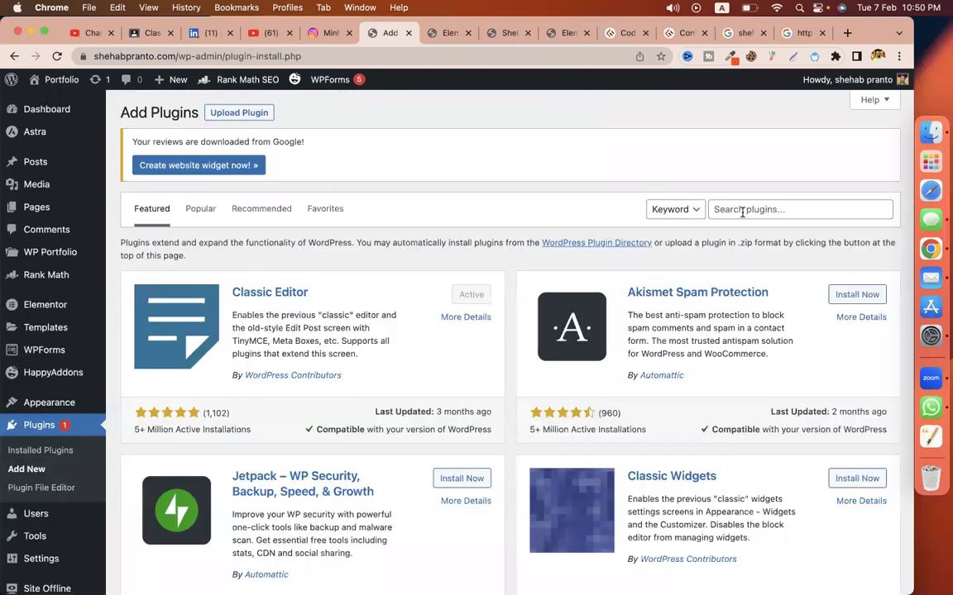
click(741, 212)
key(super+v)
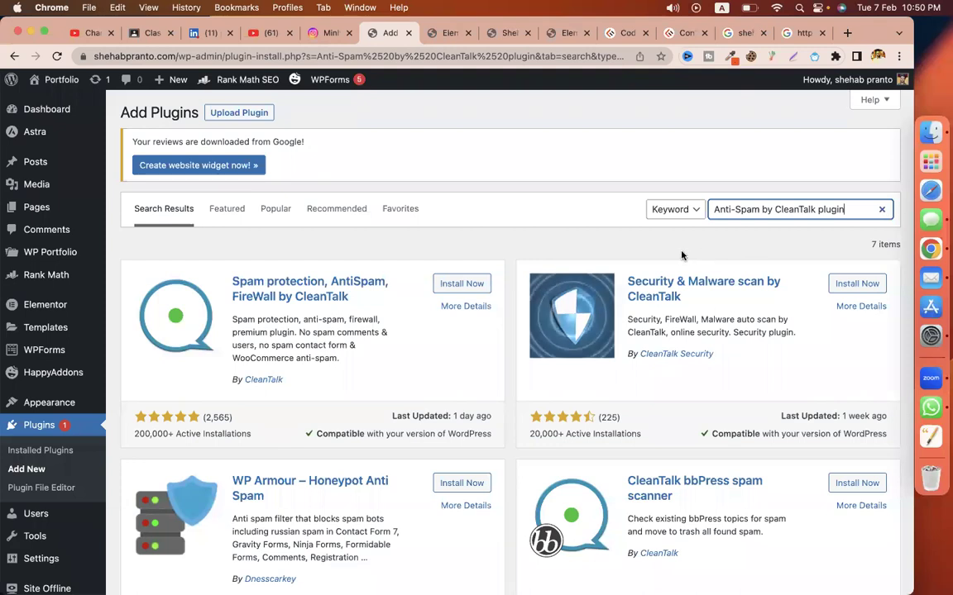
click(465, 286)
click(461, 284)
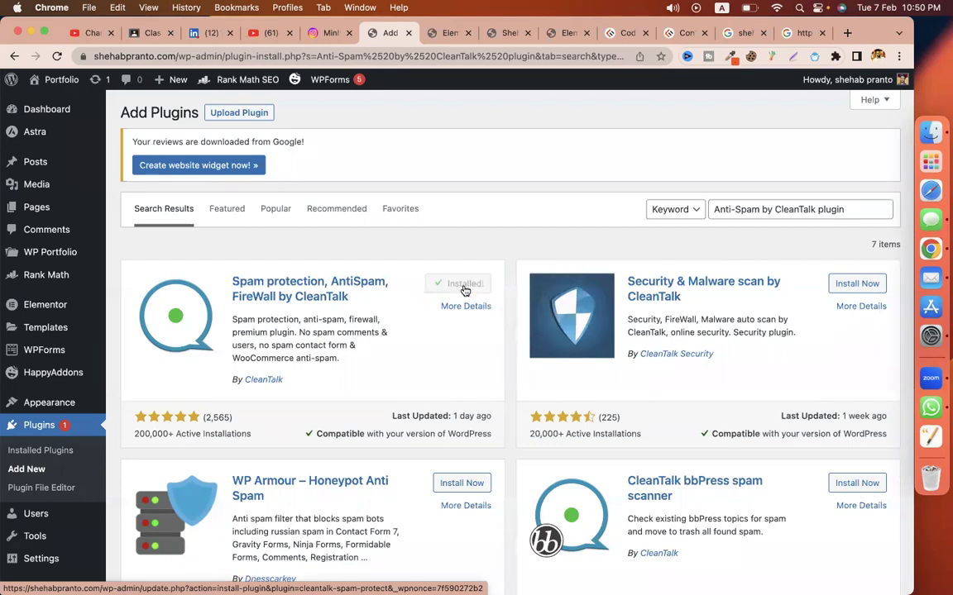
click(466, 285)
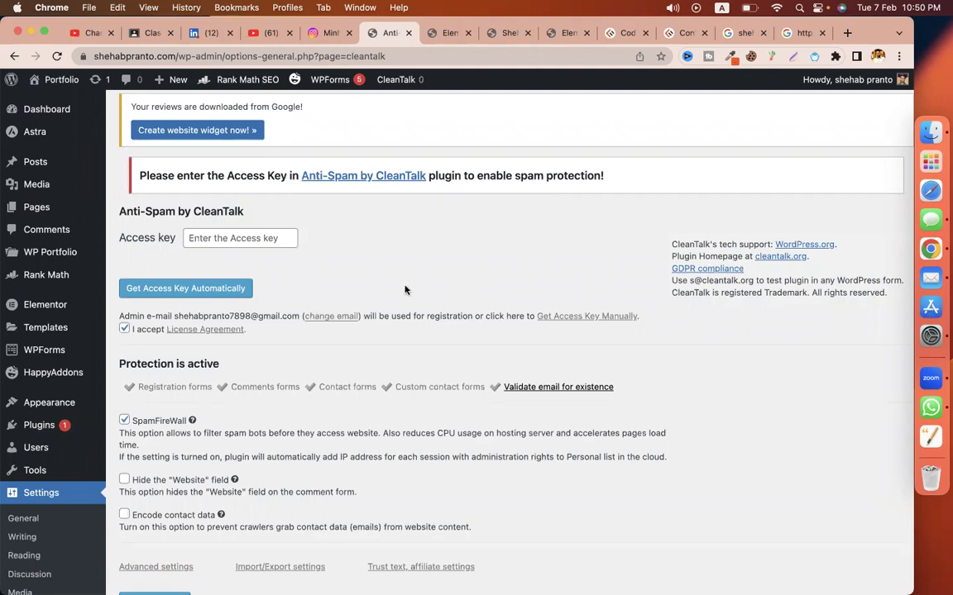
Step: Obtain a CleanTalk access key to activate protection, then return to the Classroom assignment editor
click(217, 239)
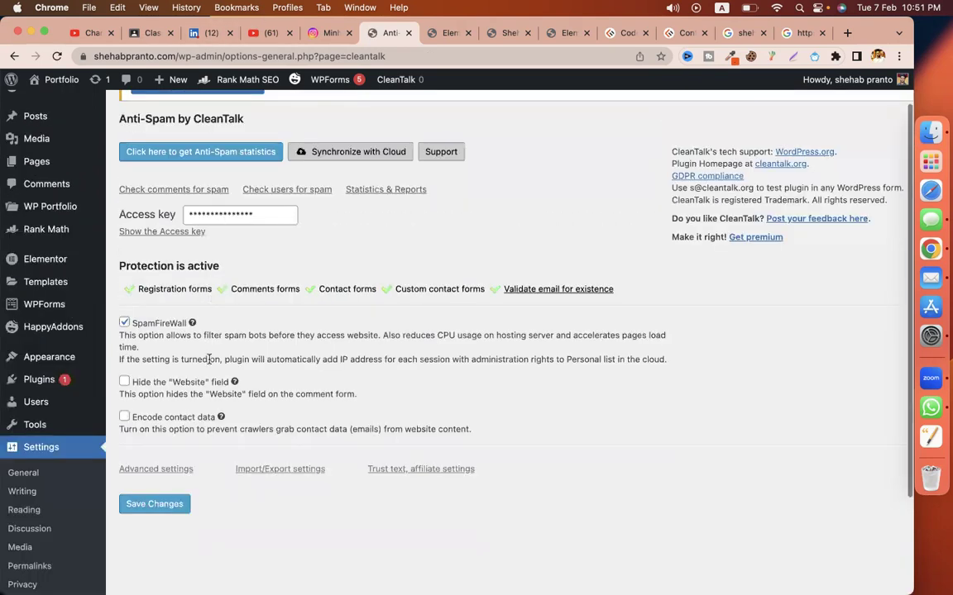
click(148, 33)
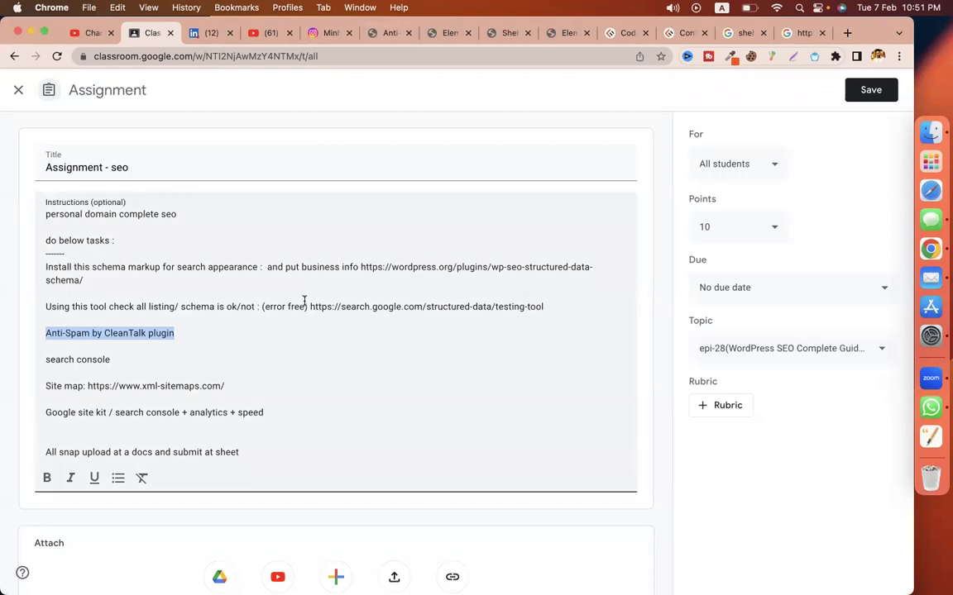
click(256, 384)
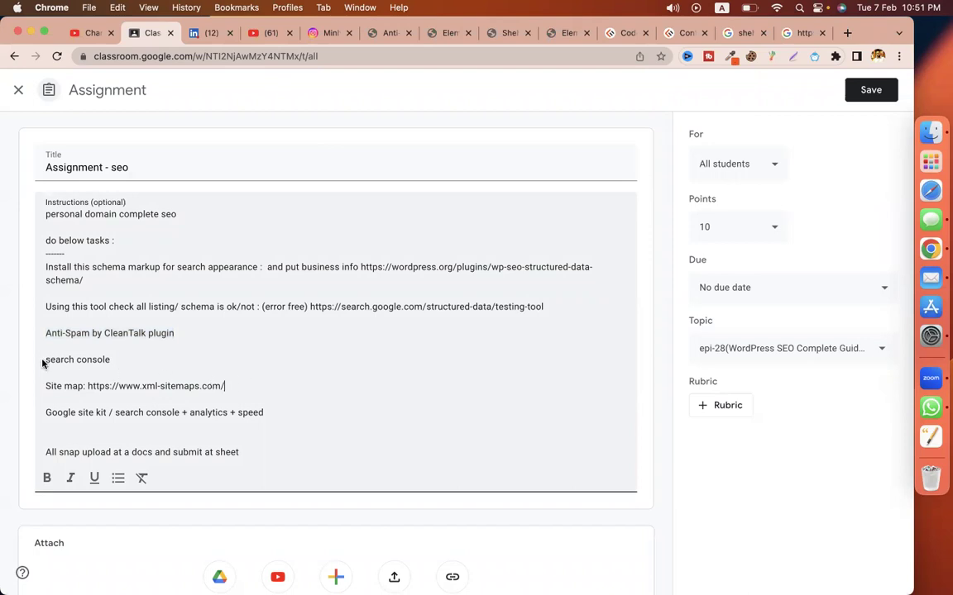
shift+click(41, 361)
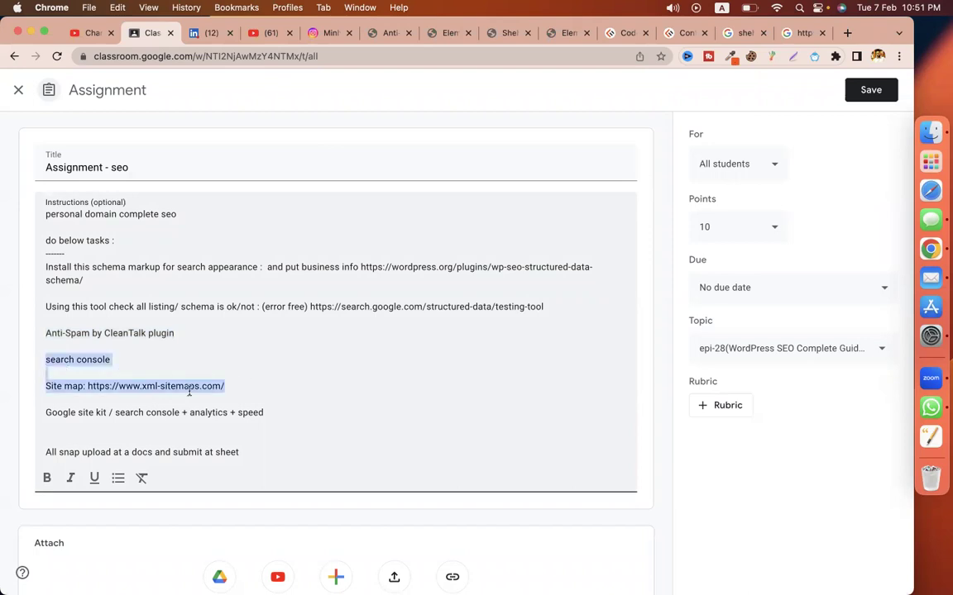
click(265, 402)
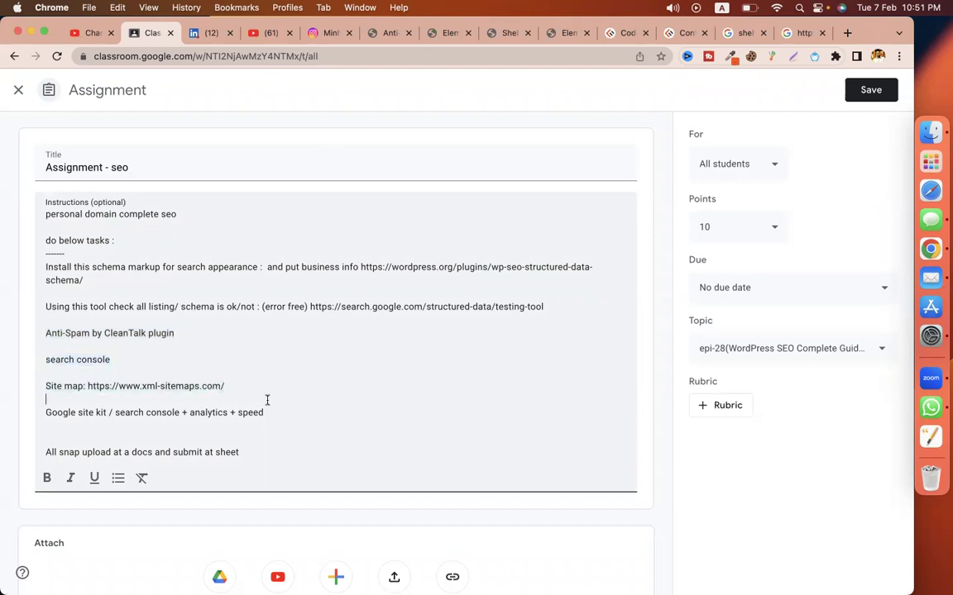
shift+click(36, 365)
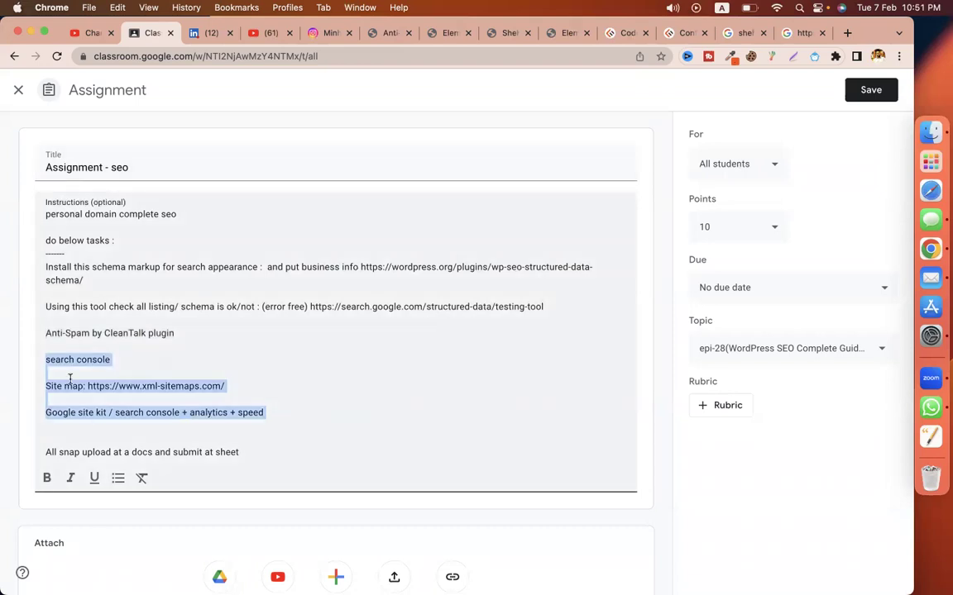
click(108, 358)
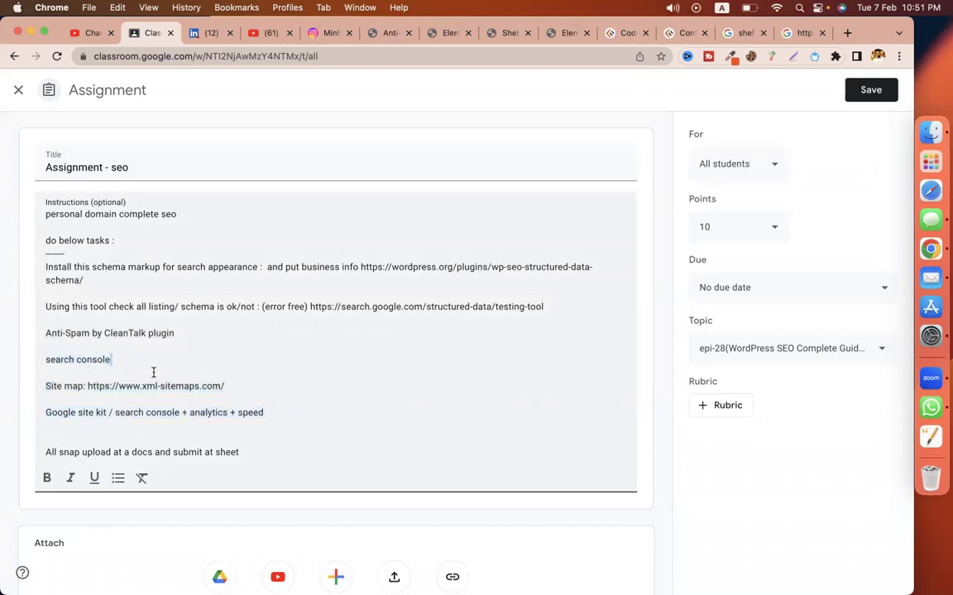
key(shift+super+Left)
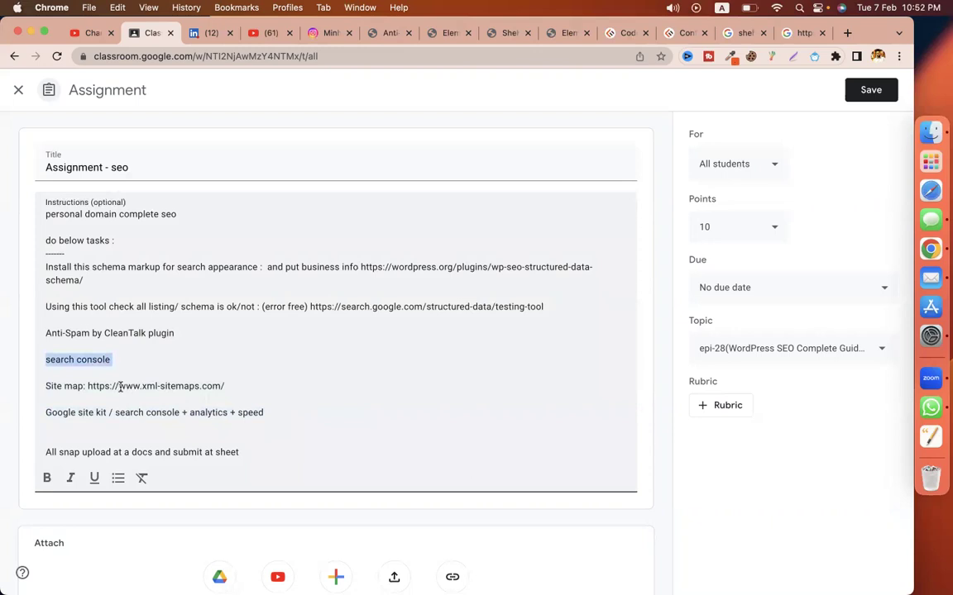
double_click(128, 386)
key(shift+super+Left)
key(shift+super+Right)
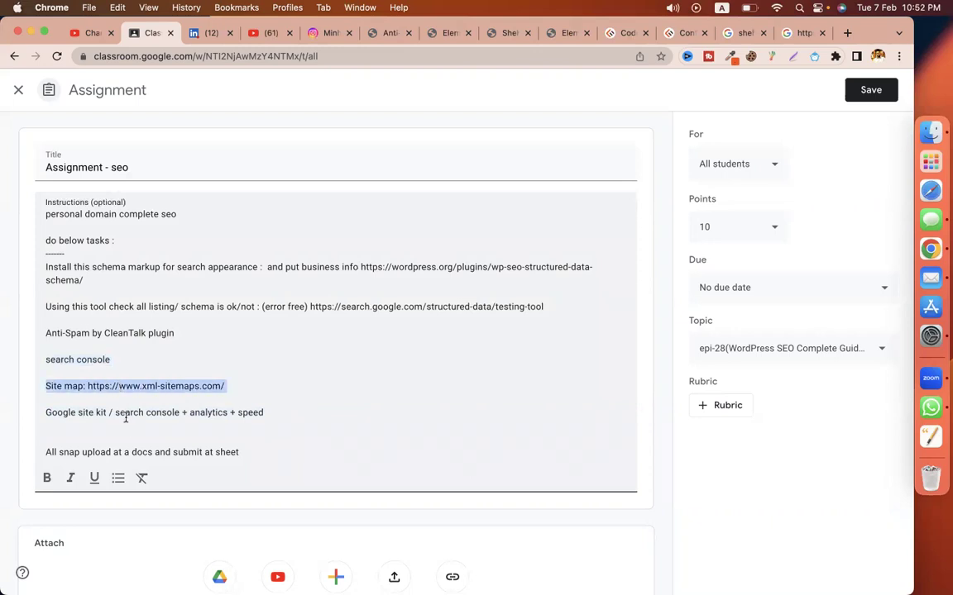
triple_click(125, 418)
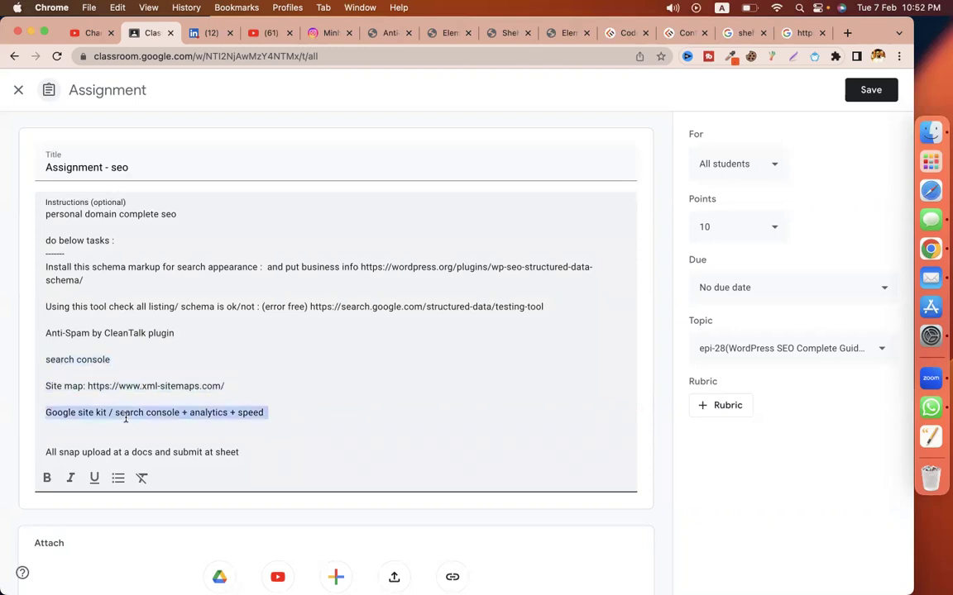
click(259, 413)
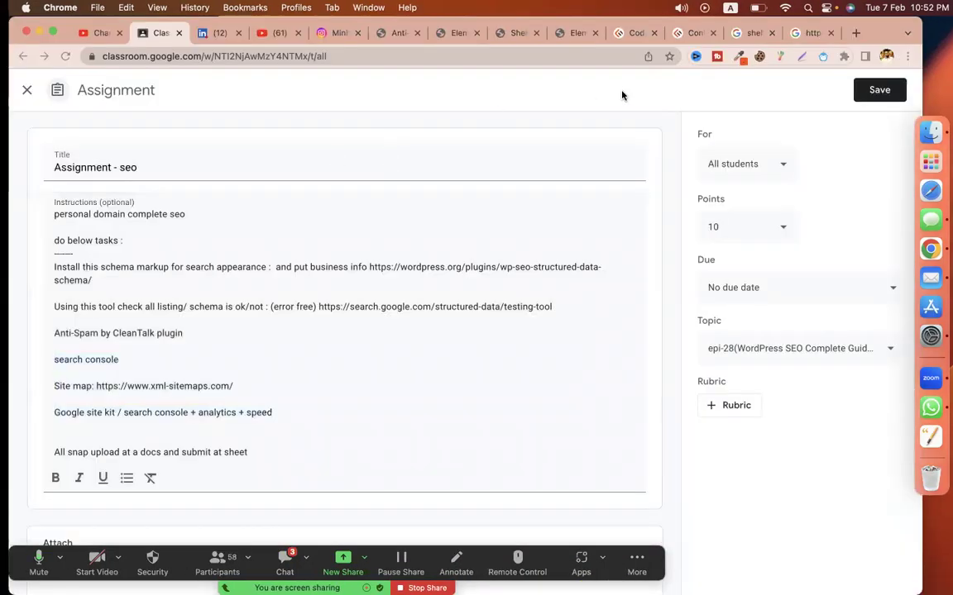
Step: Find and open the MASTER DATABASE schedule spreadsheet
key(ctrl+Right)
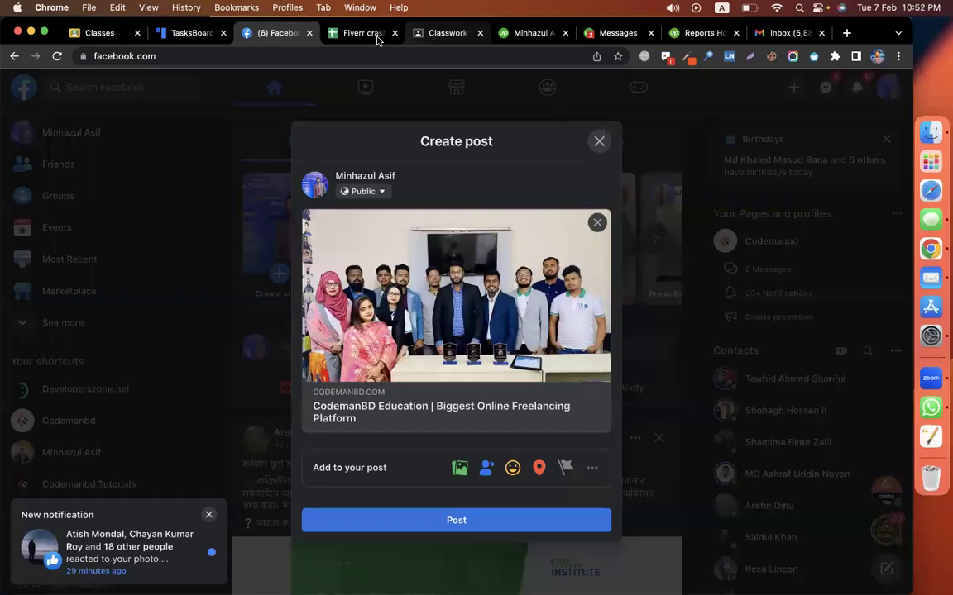
click(372, 37)
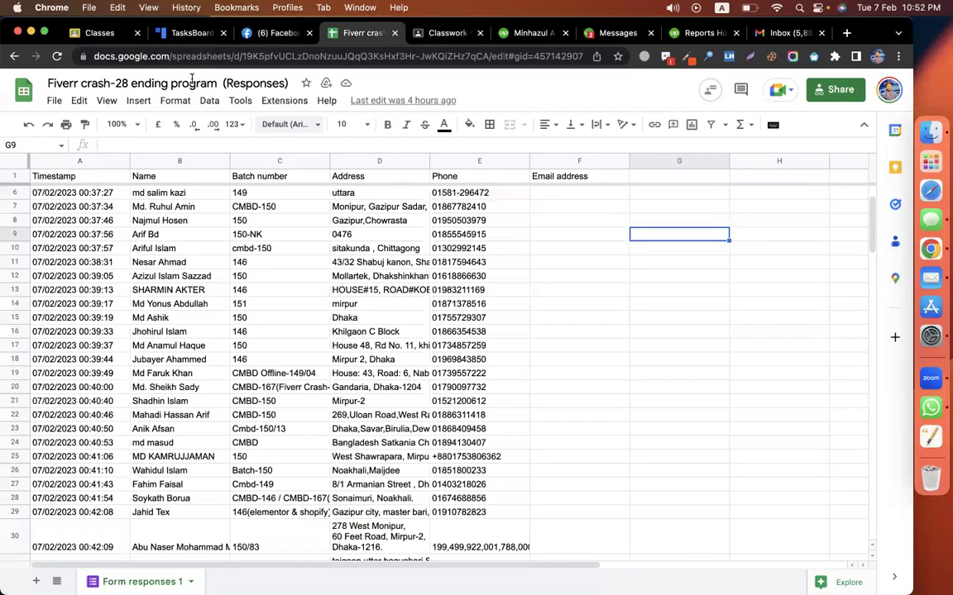
click(135, 54)
text(mas)
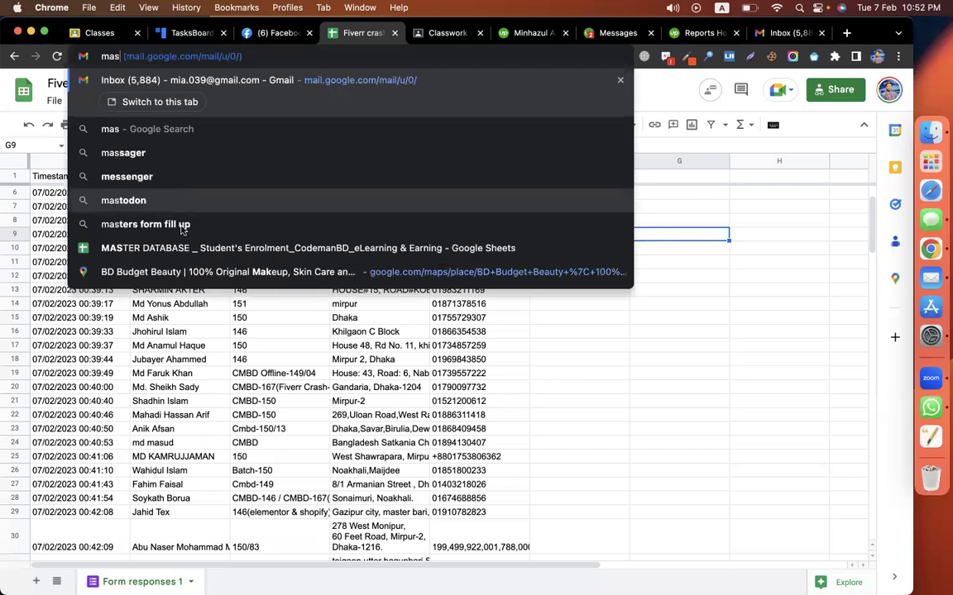
key(super+r)
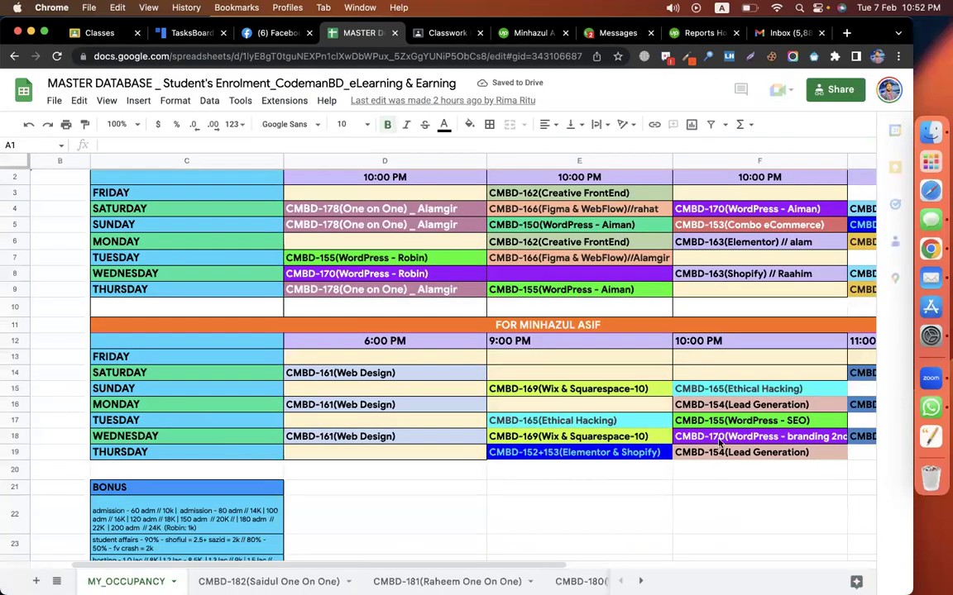
Step: Copy Tuesday's CMBD-155(WordPress - SEO) entry from F17 into Thursday's 10:00 PM cell F19
click(718, 425)
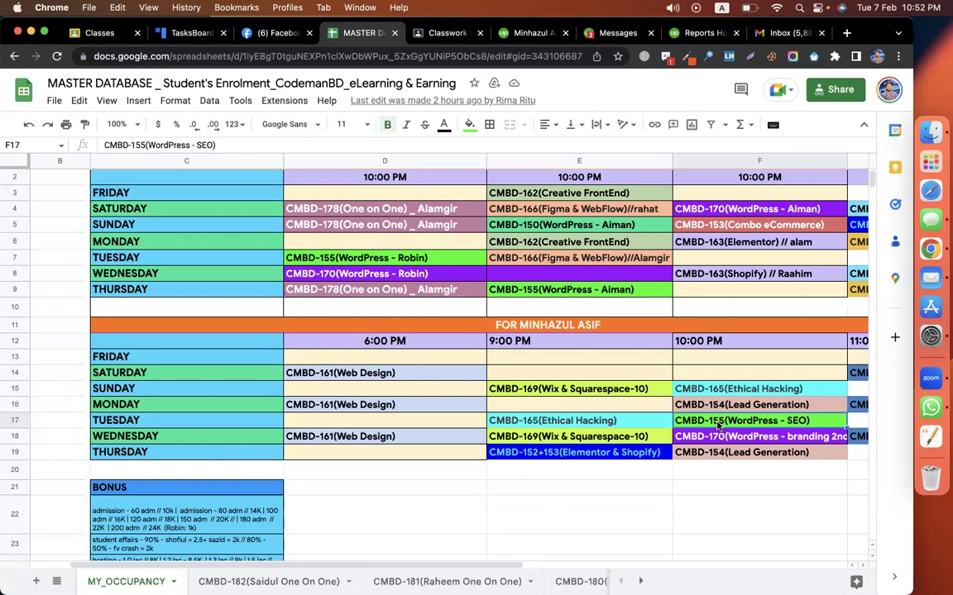
scroll(718, 425, right, 2)
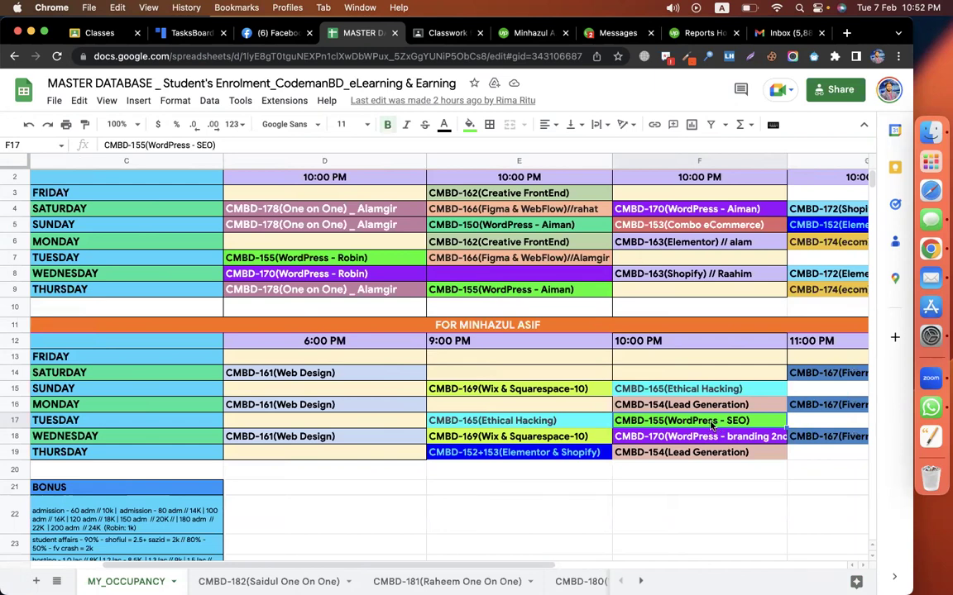
key(cmd+c)
click(692, 452)
key(cmd+v)
key(Return)
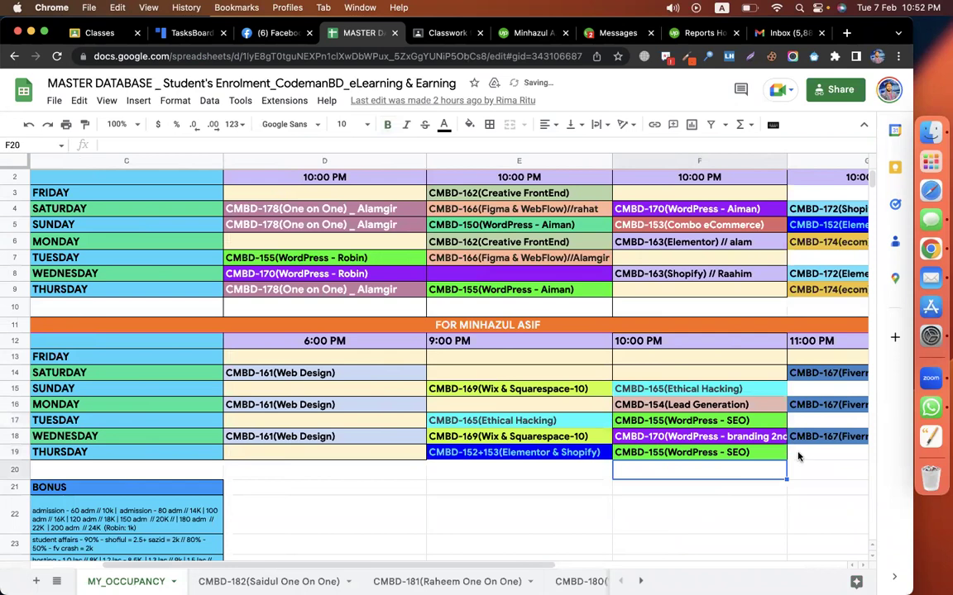
Step: Compare F19 against F17 to confirm the Thursday entry matches Tuesday's
click(812, 458)
key(cmd+c)
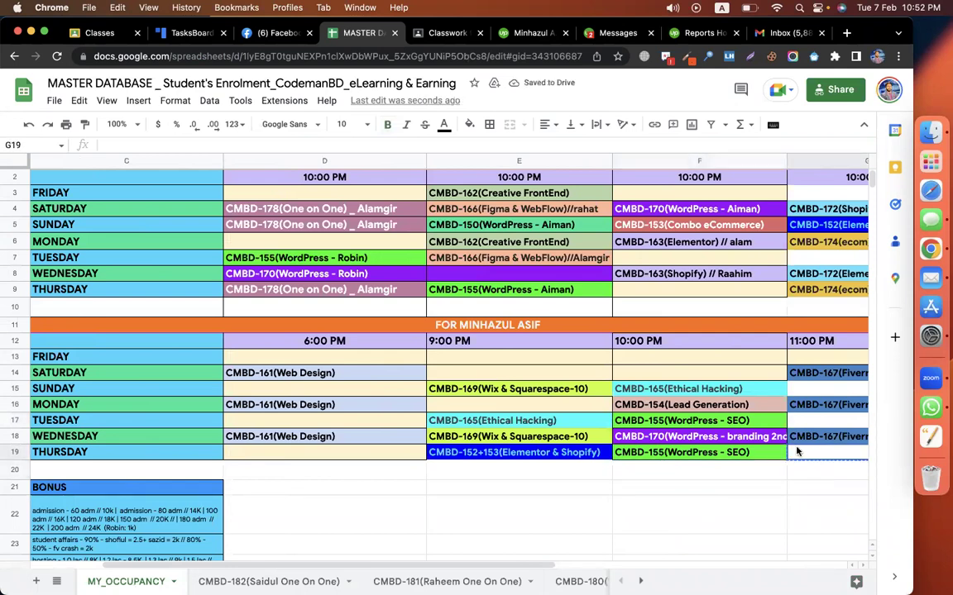
click(682, 420)
click(742, 453)
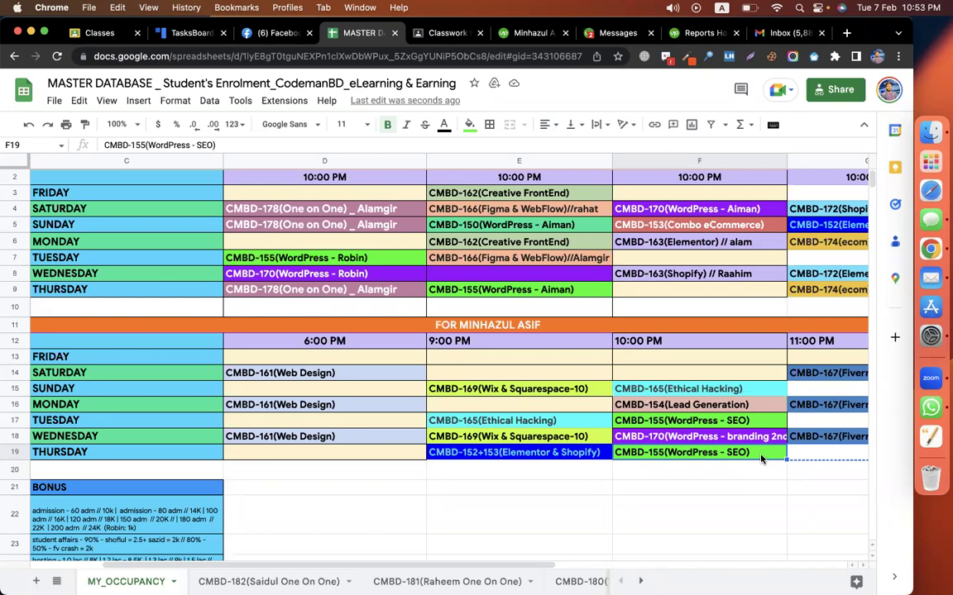
click(731, 423)
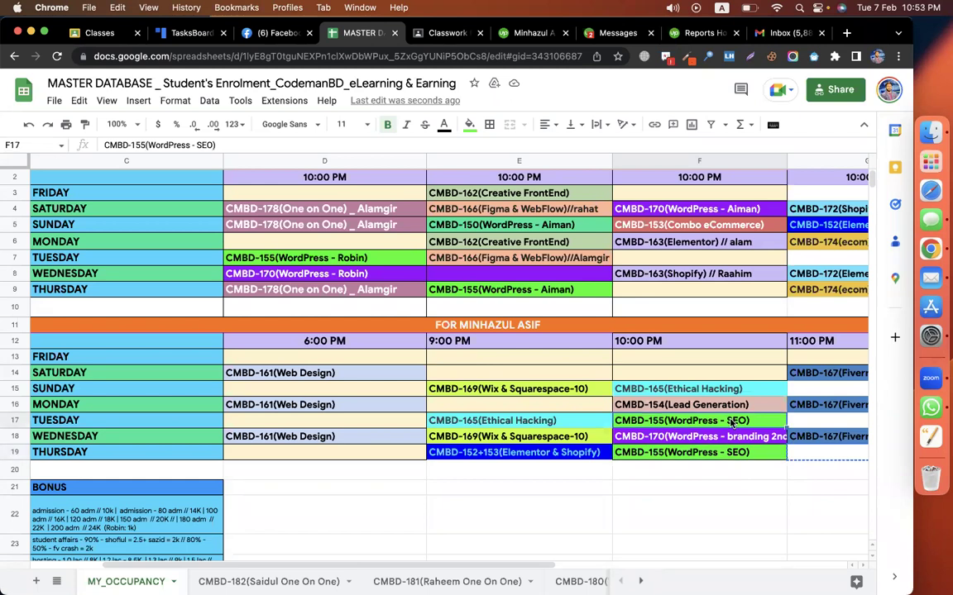
click(727, 458)
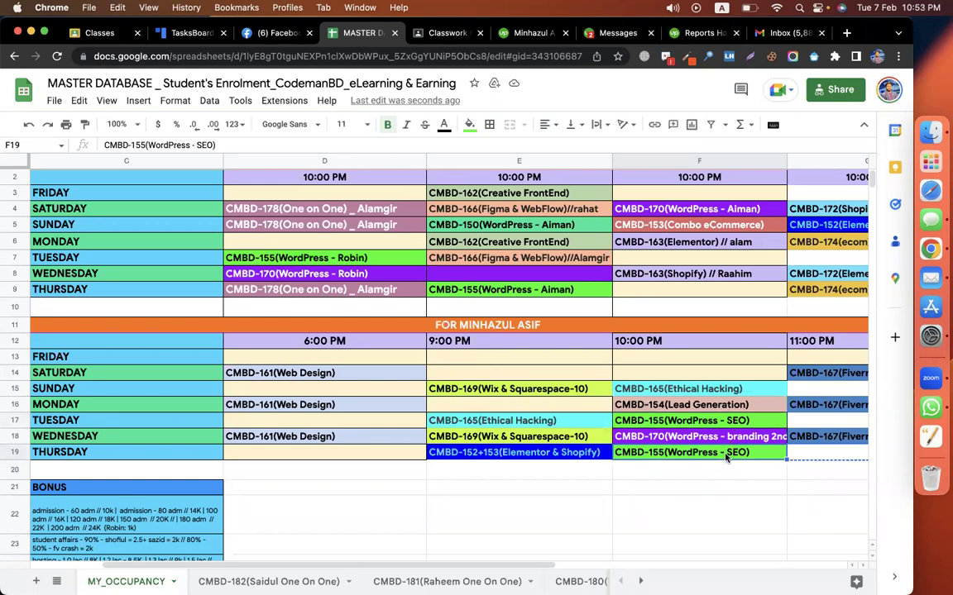
click(679, 424)
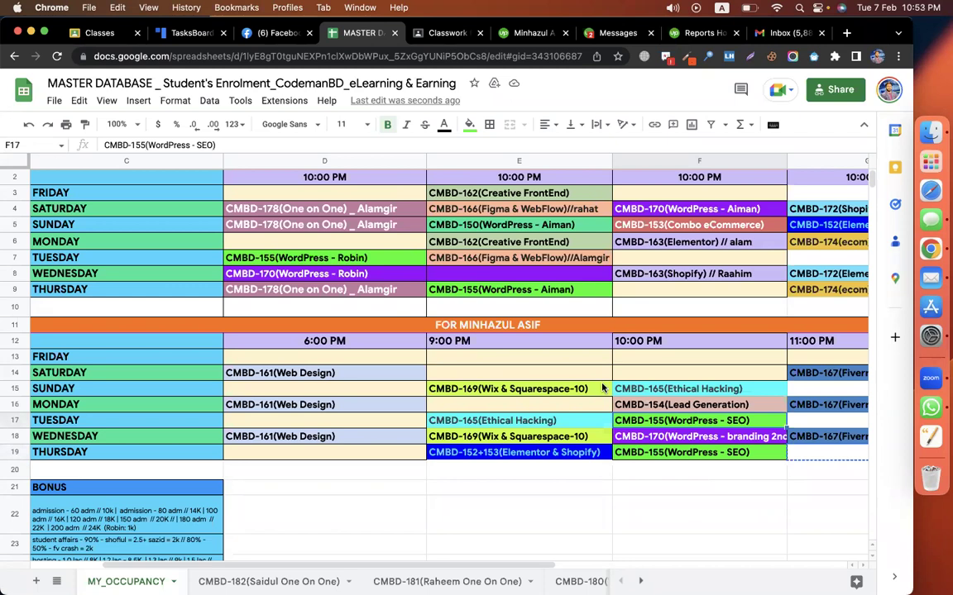
click(692, 460)
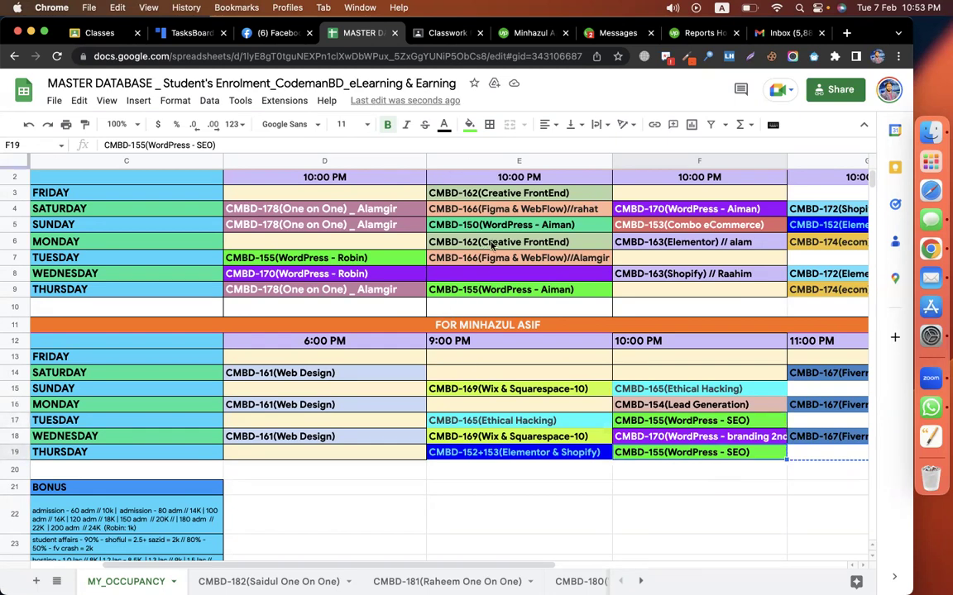
key(ctrl+Left)
Step: Close the assignment draft and open the CMBD-155 WordPress & eCommerce class
key(ctrl+Left)
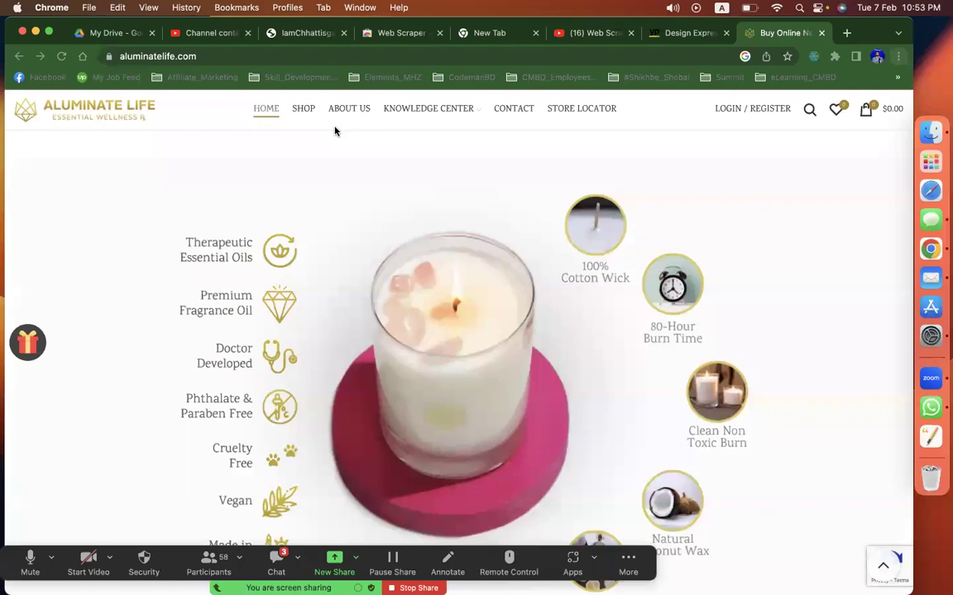
key(ctrl+Left)
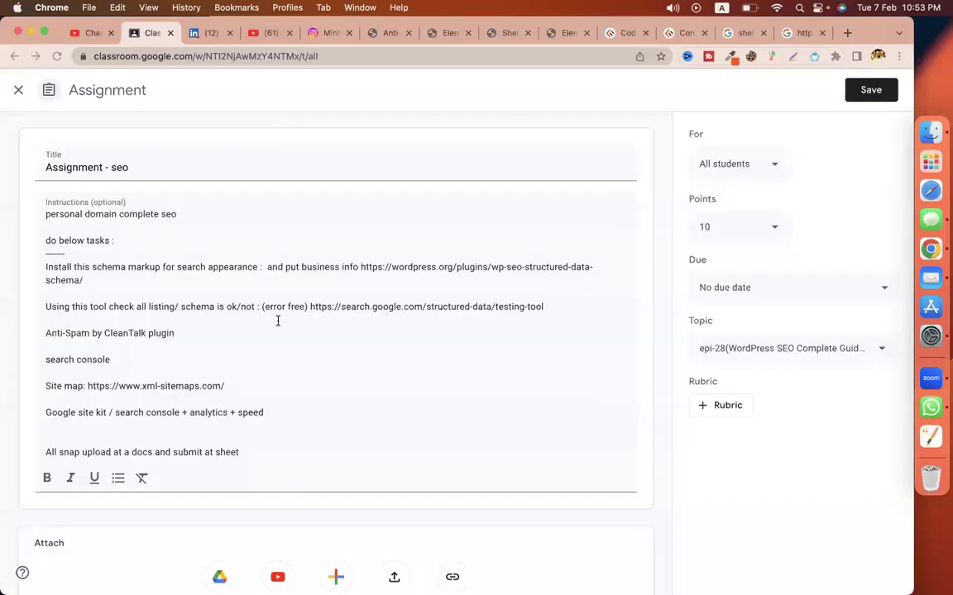
drag(175, 333, 33, 169)
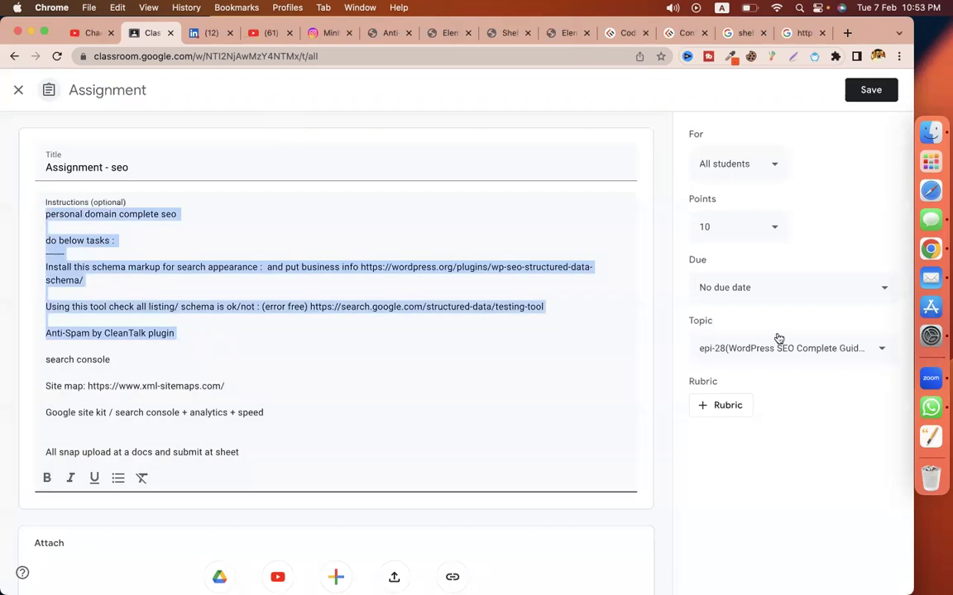
click(21, 89)
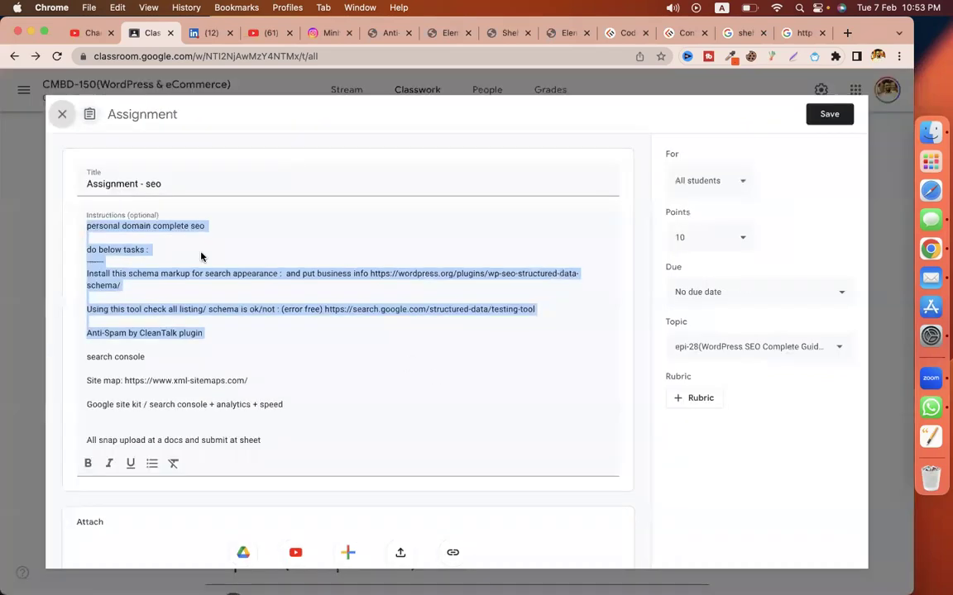
click(22, 87)
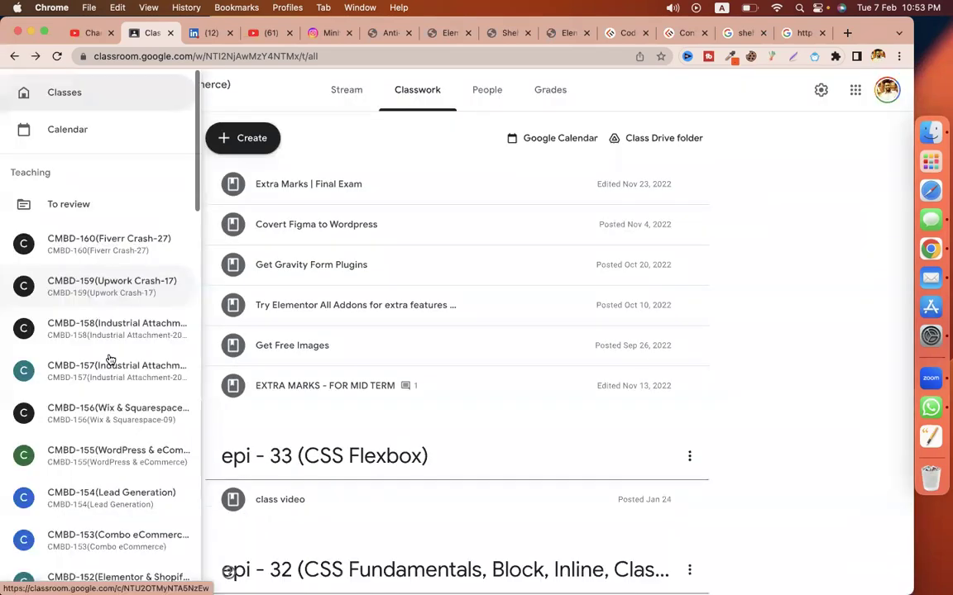
scroll(110, 360, down, 2)
click(110, 359)
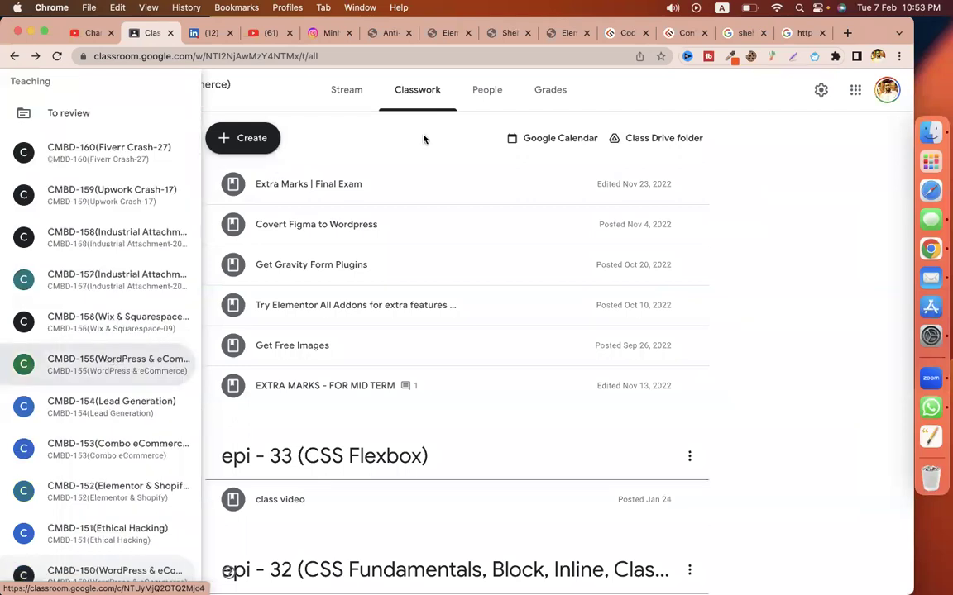
Step: Create a Classwork topic named 'epi-24(WordPress Seo - part-01)'
click(324, 34)
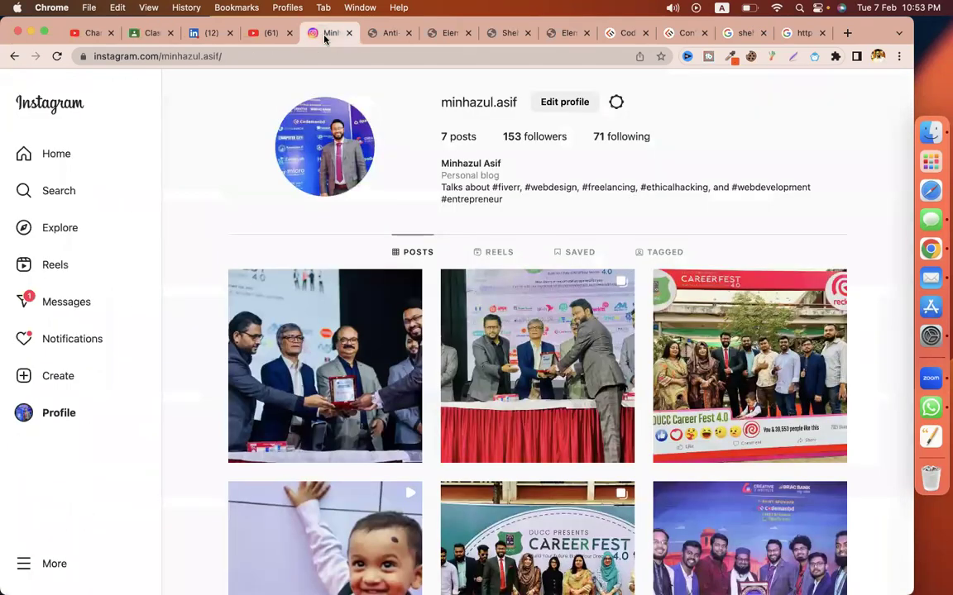
click(147, 35)
click(210, 129)
click(289, 354)
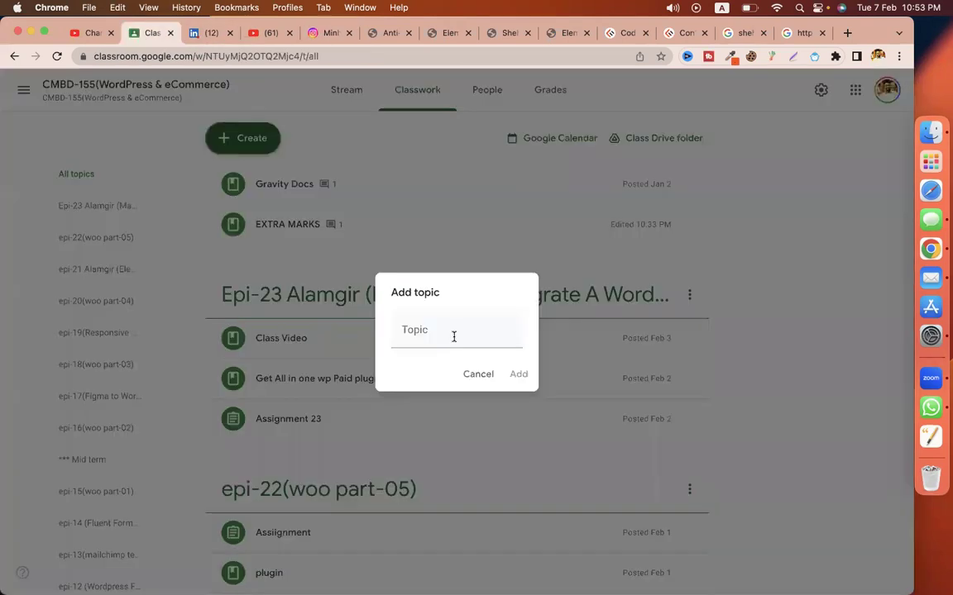
click(453, 337)
text(epi-)
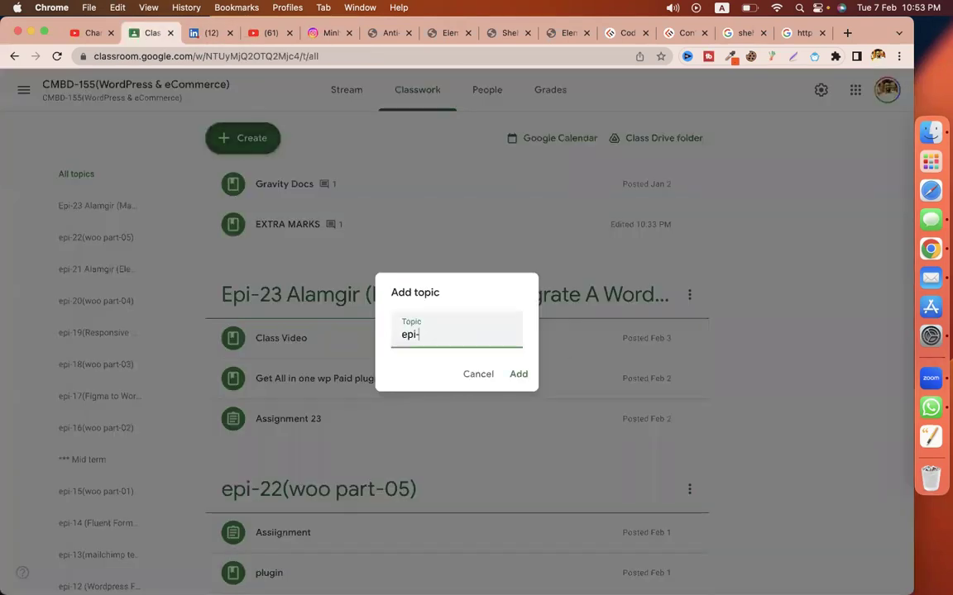
text(24(WordPress Seo - part)
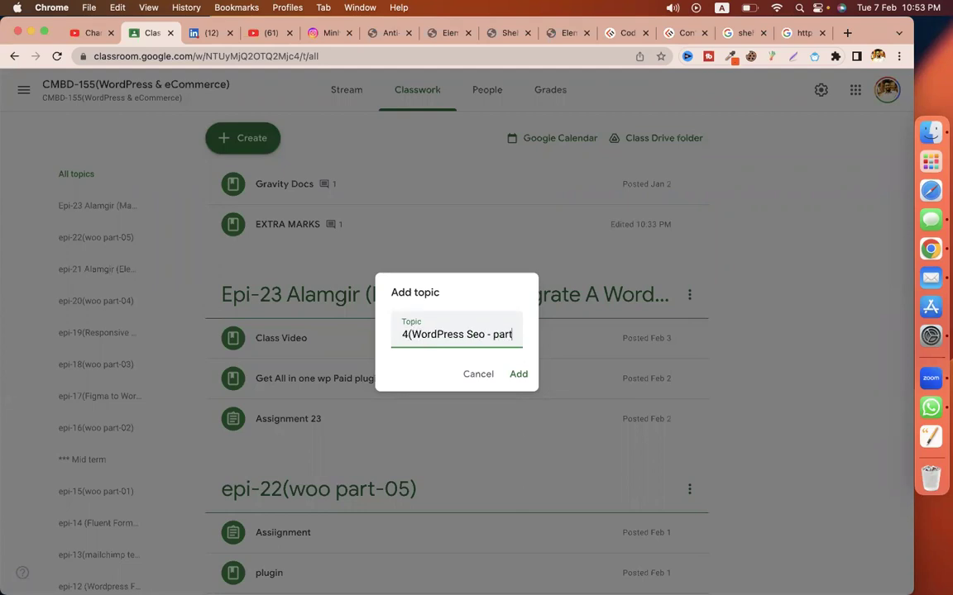
text(-01))
key(Return)
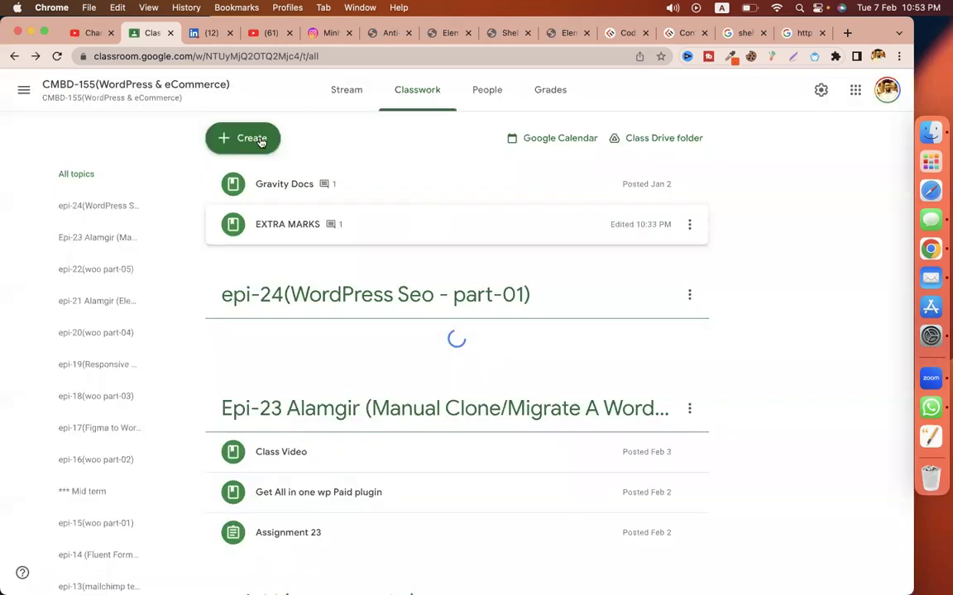
click(261, 141)
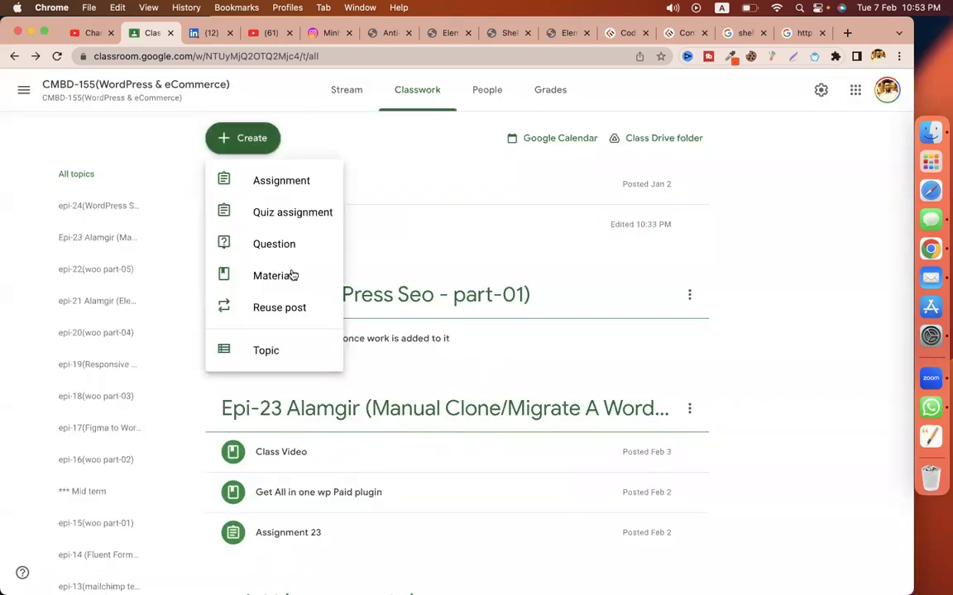
Step: Start a new assignment titled 'assignment - seo' and paste the SEO task list as instructions
click(279, 181)
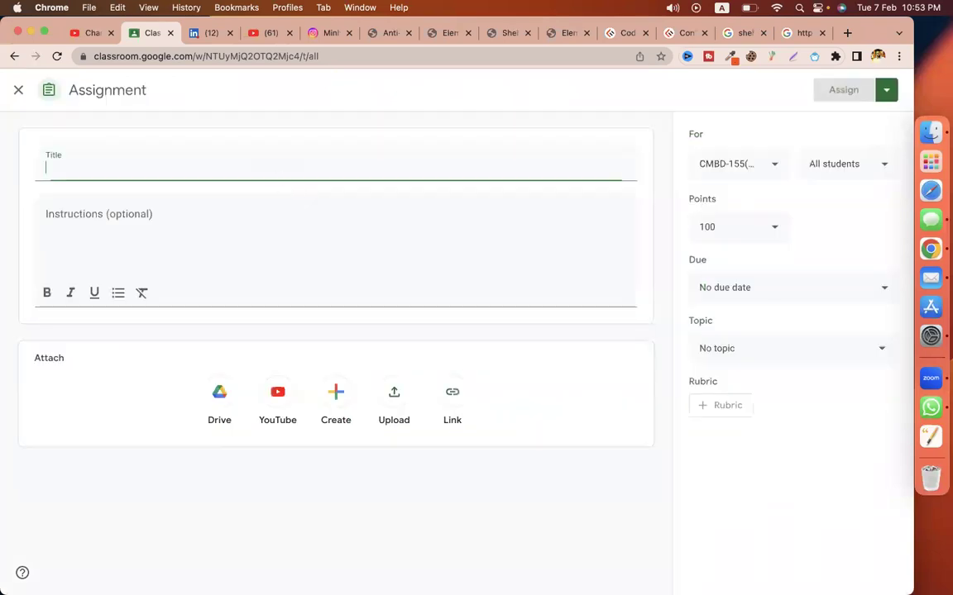
text(assignment )
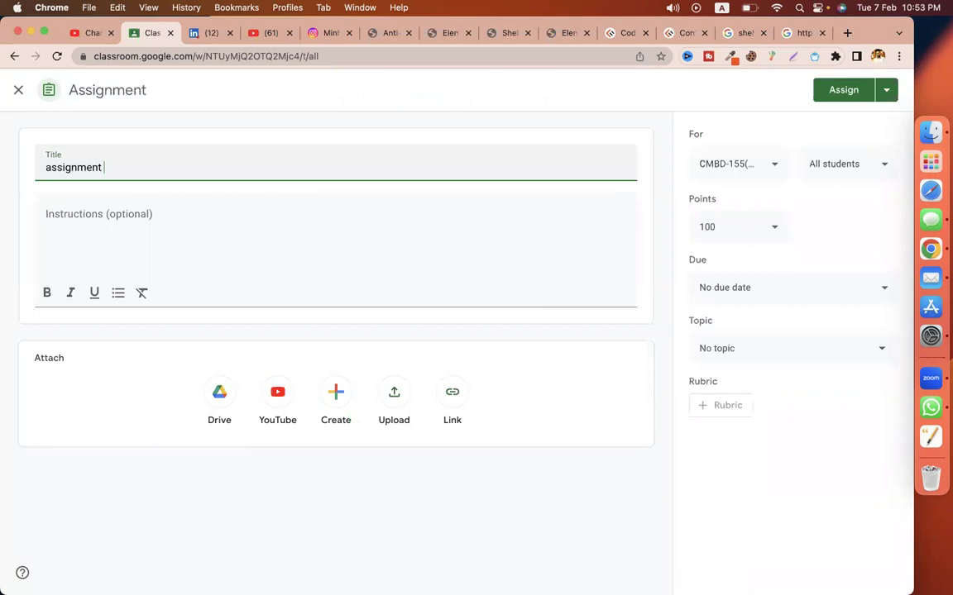
text(- seo)
click(212, 216)
key(super+v)
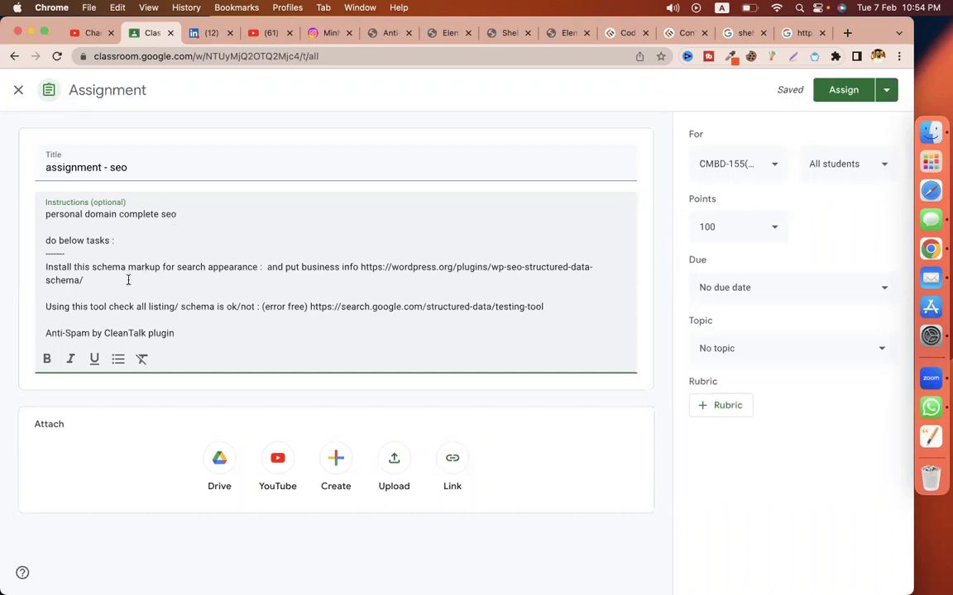
Step: Add a 'Rank math - all page seo' task line below the dashes in the instructions
triple_click(44, 279)
double_click(126, 306)
triple_click(126, 306)
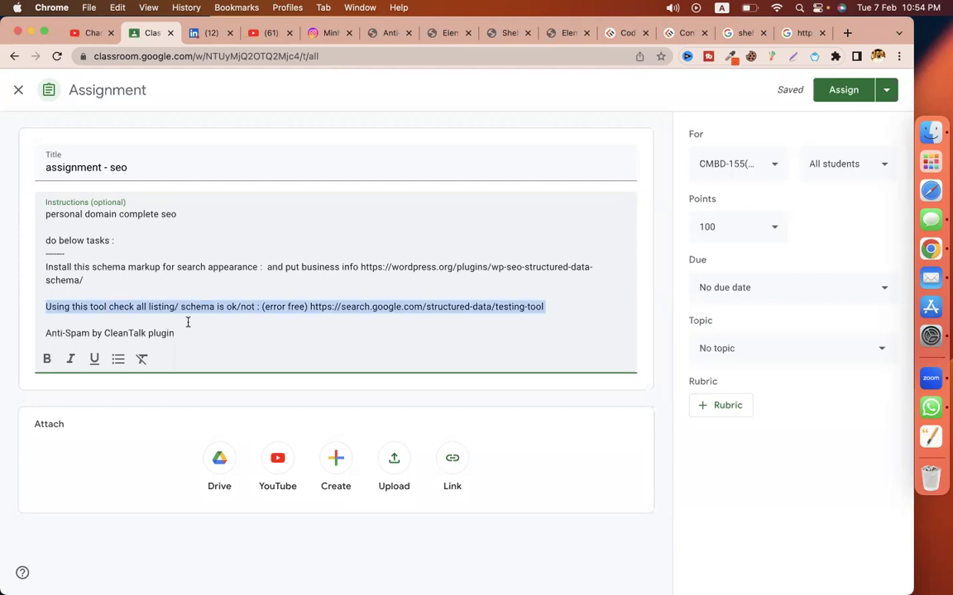
click(151, 300)
key(Up)
key(Up)
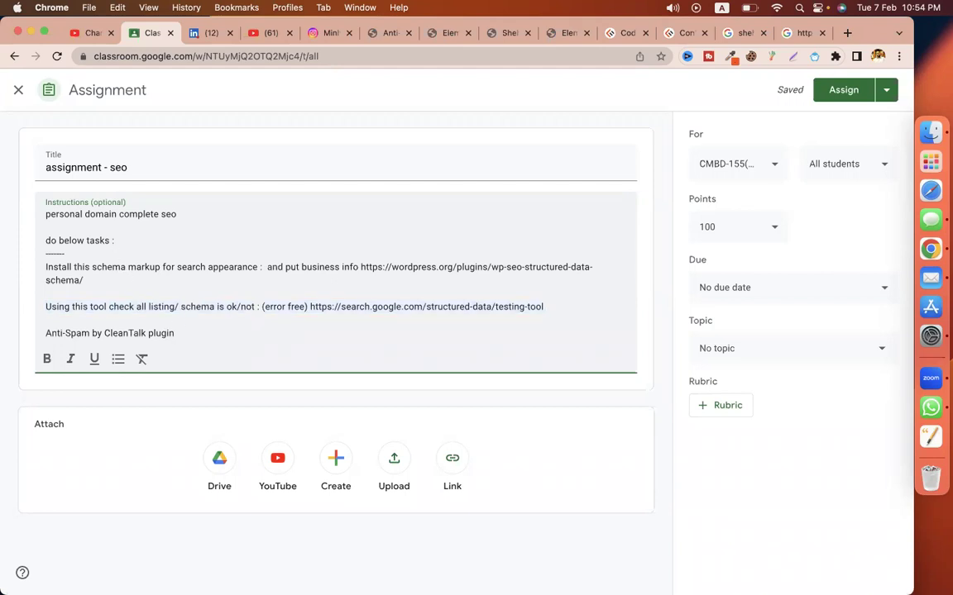
key(Return)
key(Return)
text(R)
text(nk p)
key(BackSpace)
text(mat)
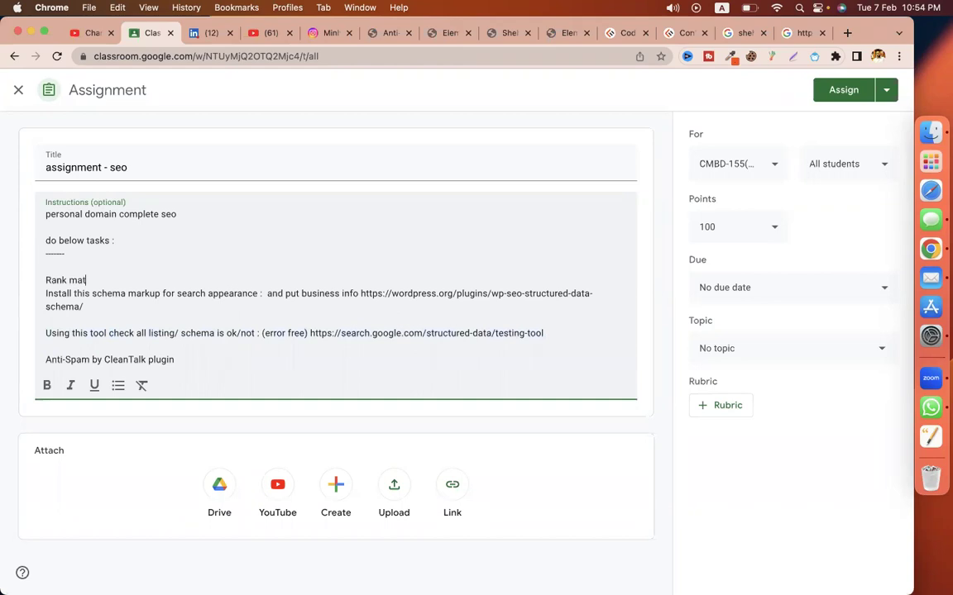
text(h - all page seo)
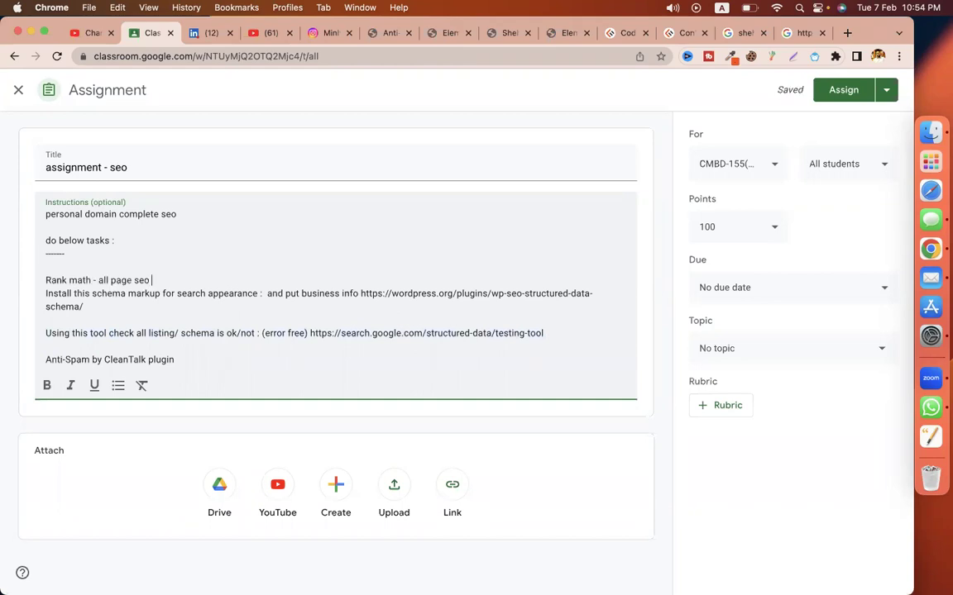
key(Return)
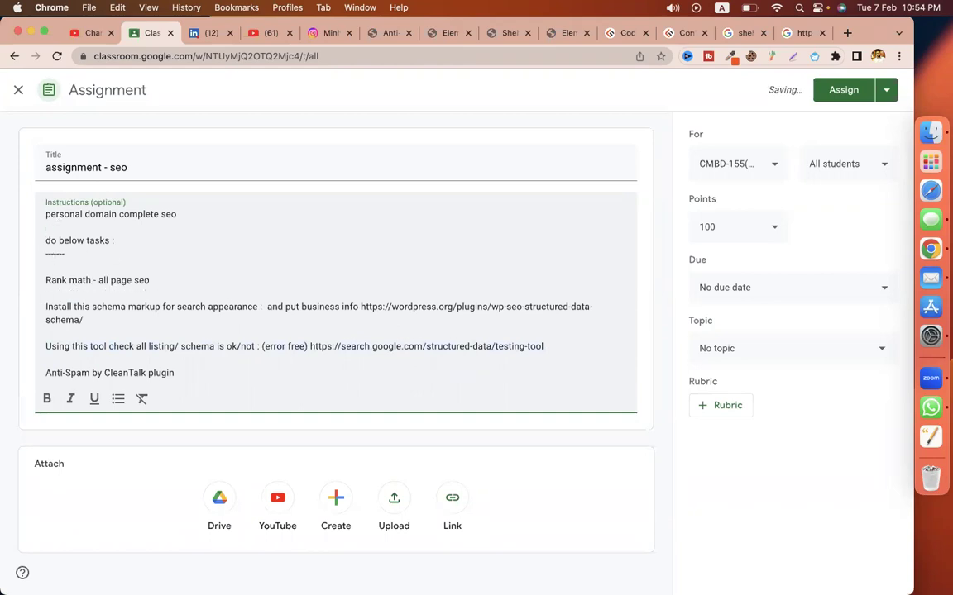
key(BackSpace)
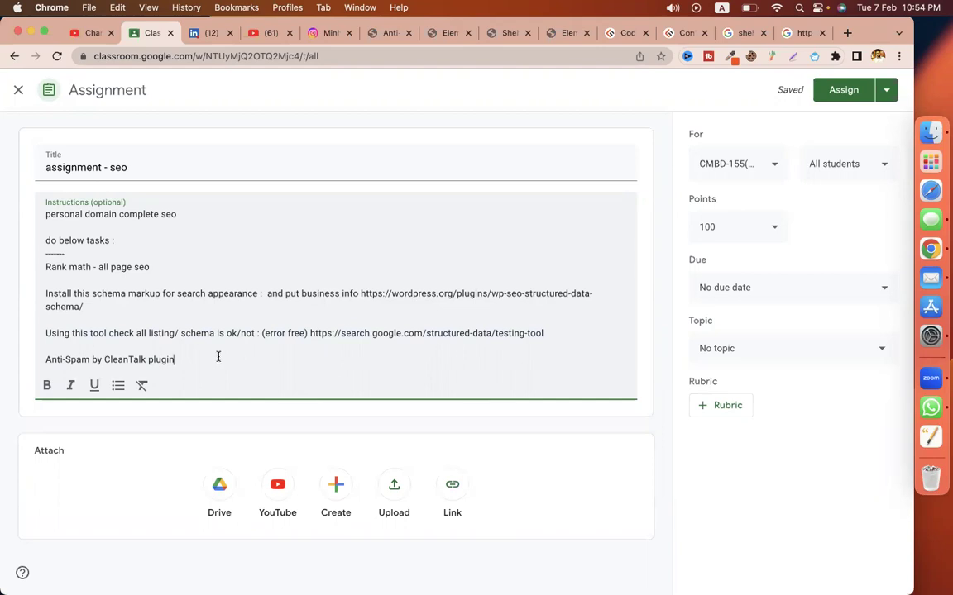
Step: Review the instruction lines from the CleanTalk plugin task up to the Rank math task
triple_click(218, 358)
triple_click(210, 331)
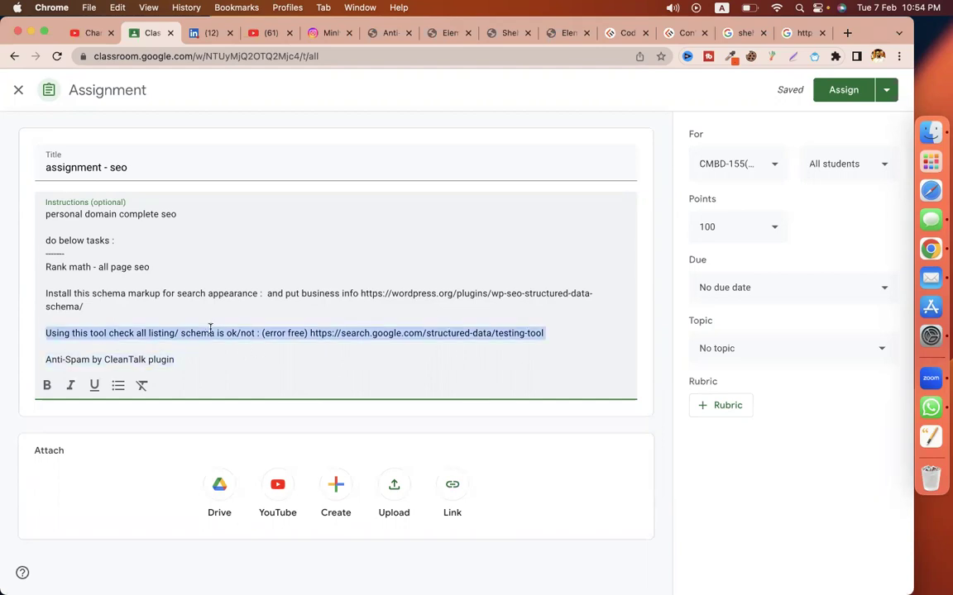
double_click(185, 294)
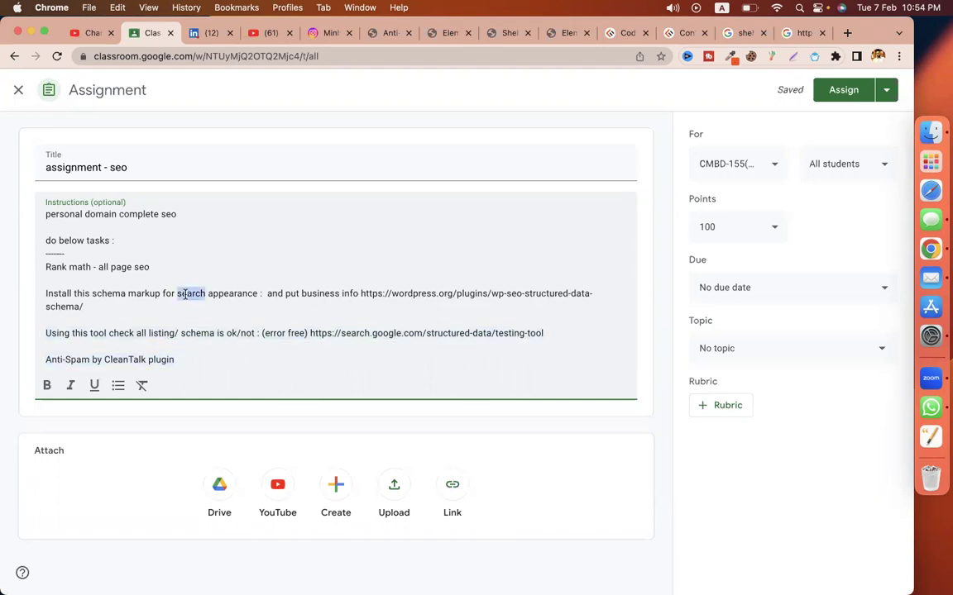
triple_click(186, 294)
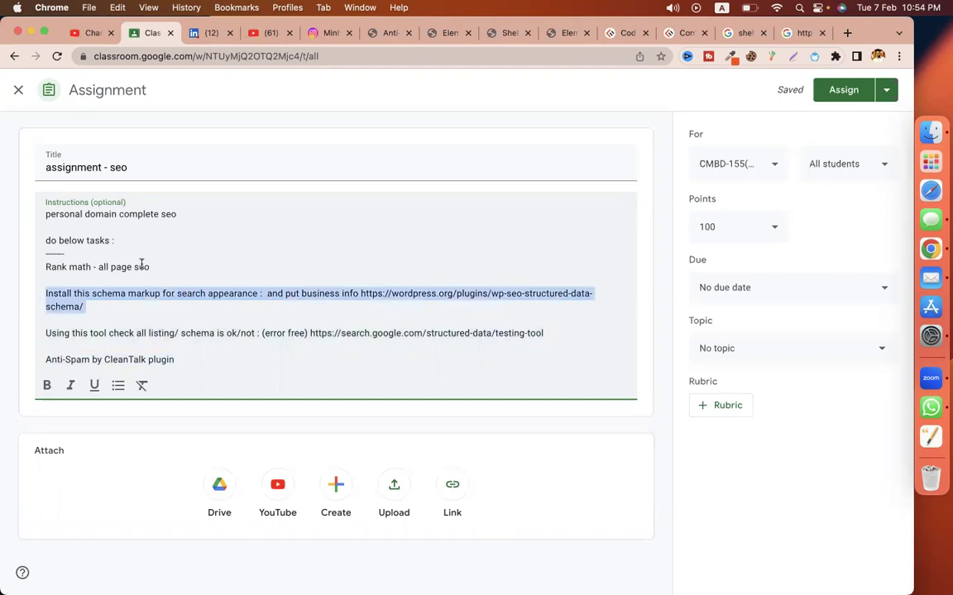
triple_click(141, 265)
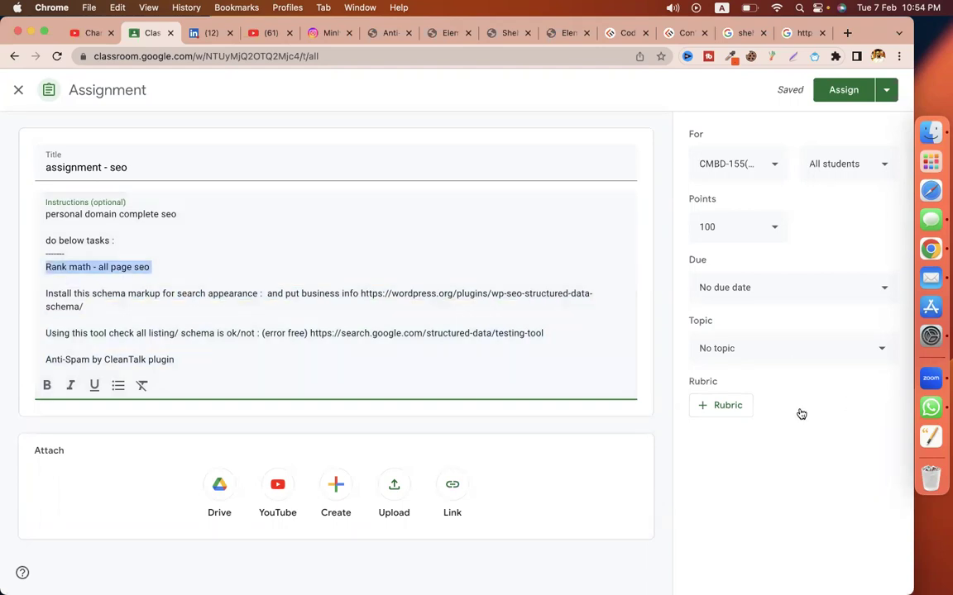
Step: Assign the homework under topic epi-24(WordPress Seo - part-01), then go to the YouTube tab
click(792, 349)
scroll(800, 529, down, 10)
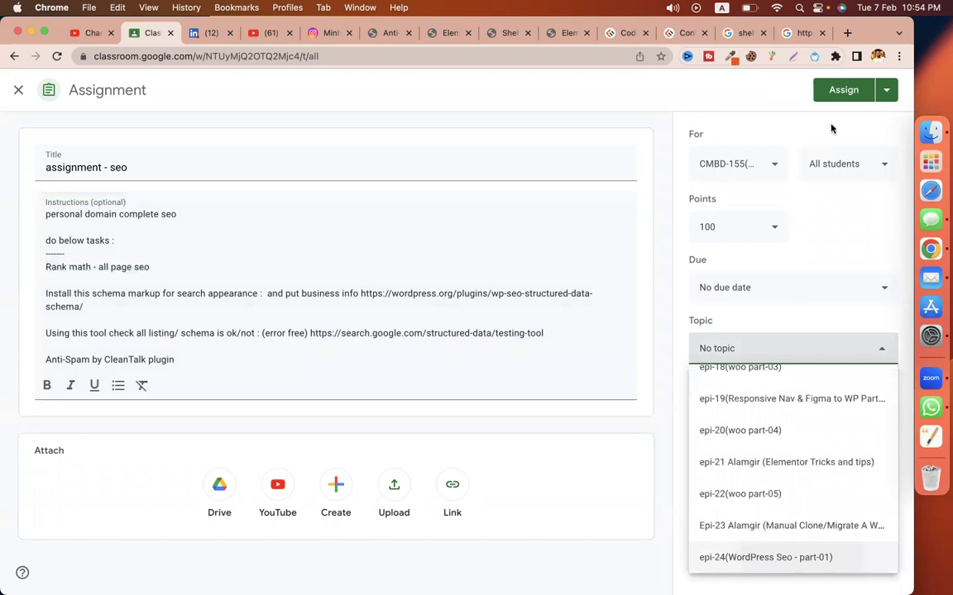
click(840, 92)
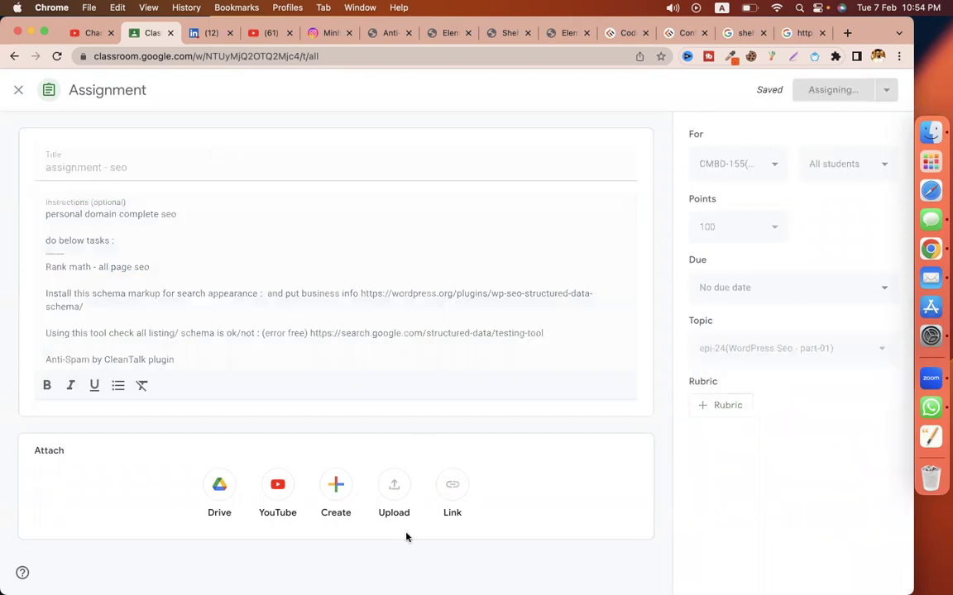
click(256, 33)
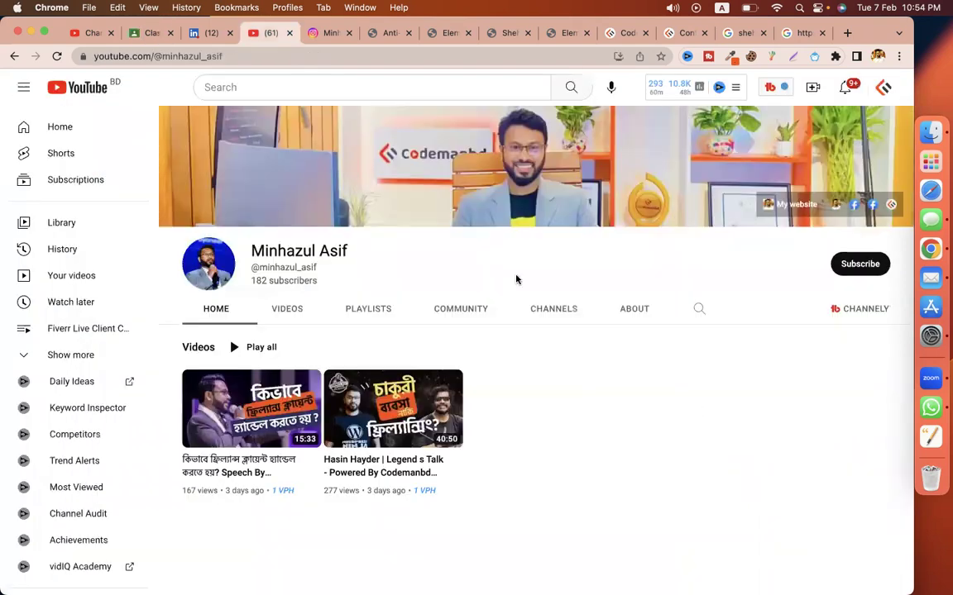
click(234, 59)
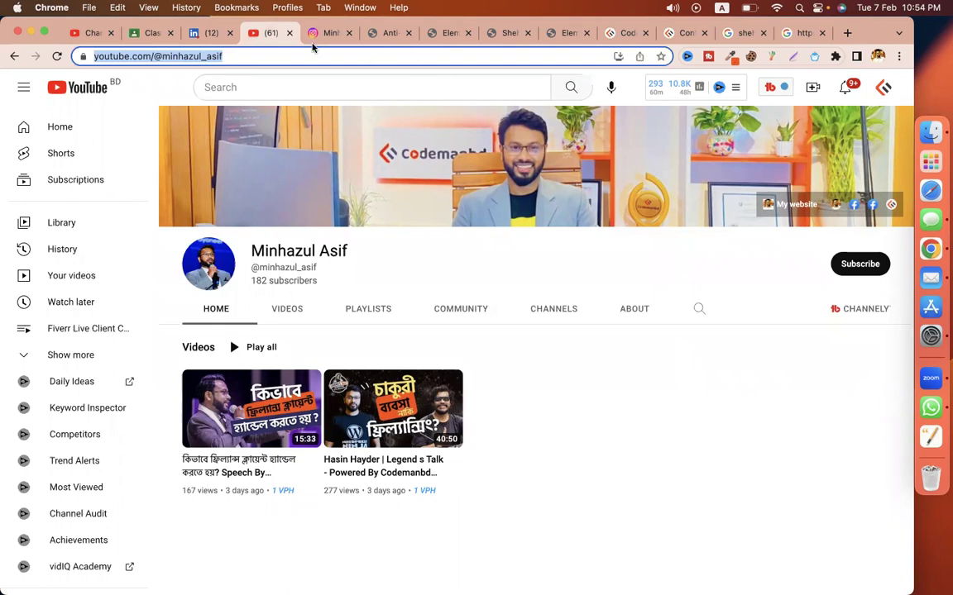
click(319, 34)
click(211, 57)
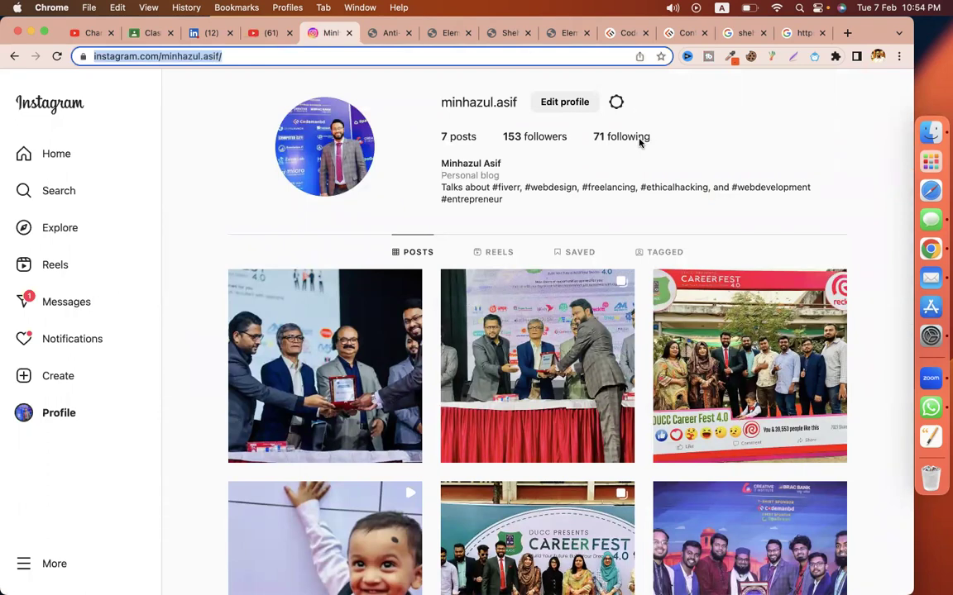
click(238, 205)
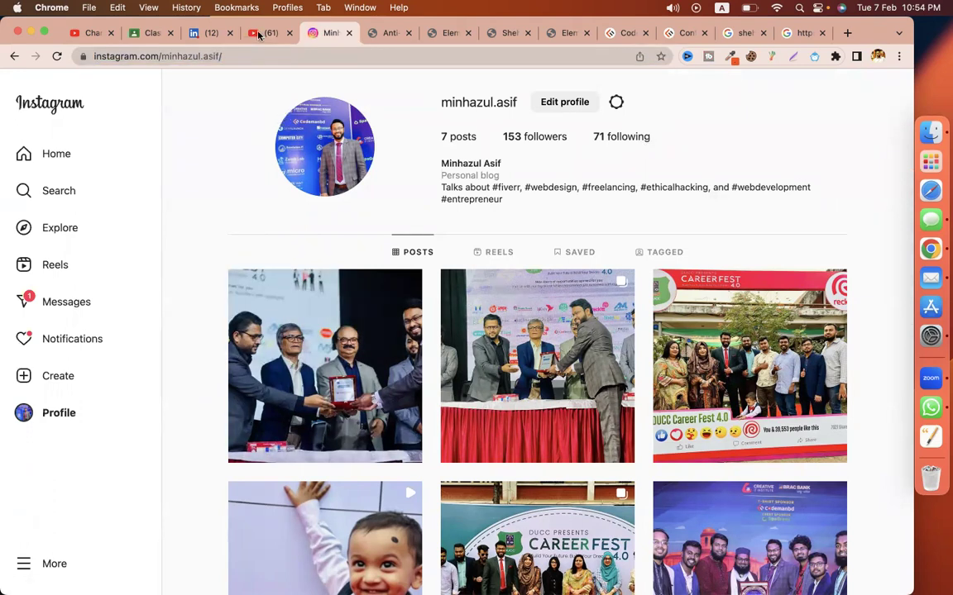
click(252, 33)
click(611, 494)
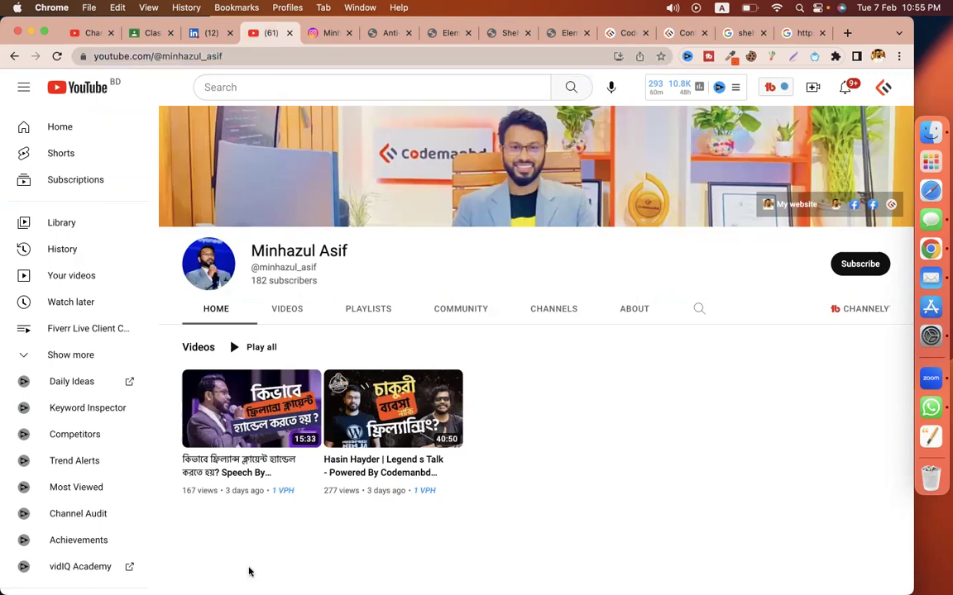